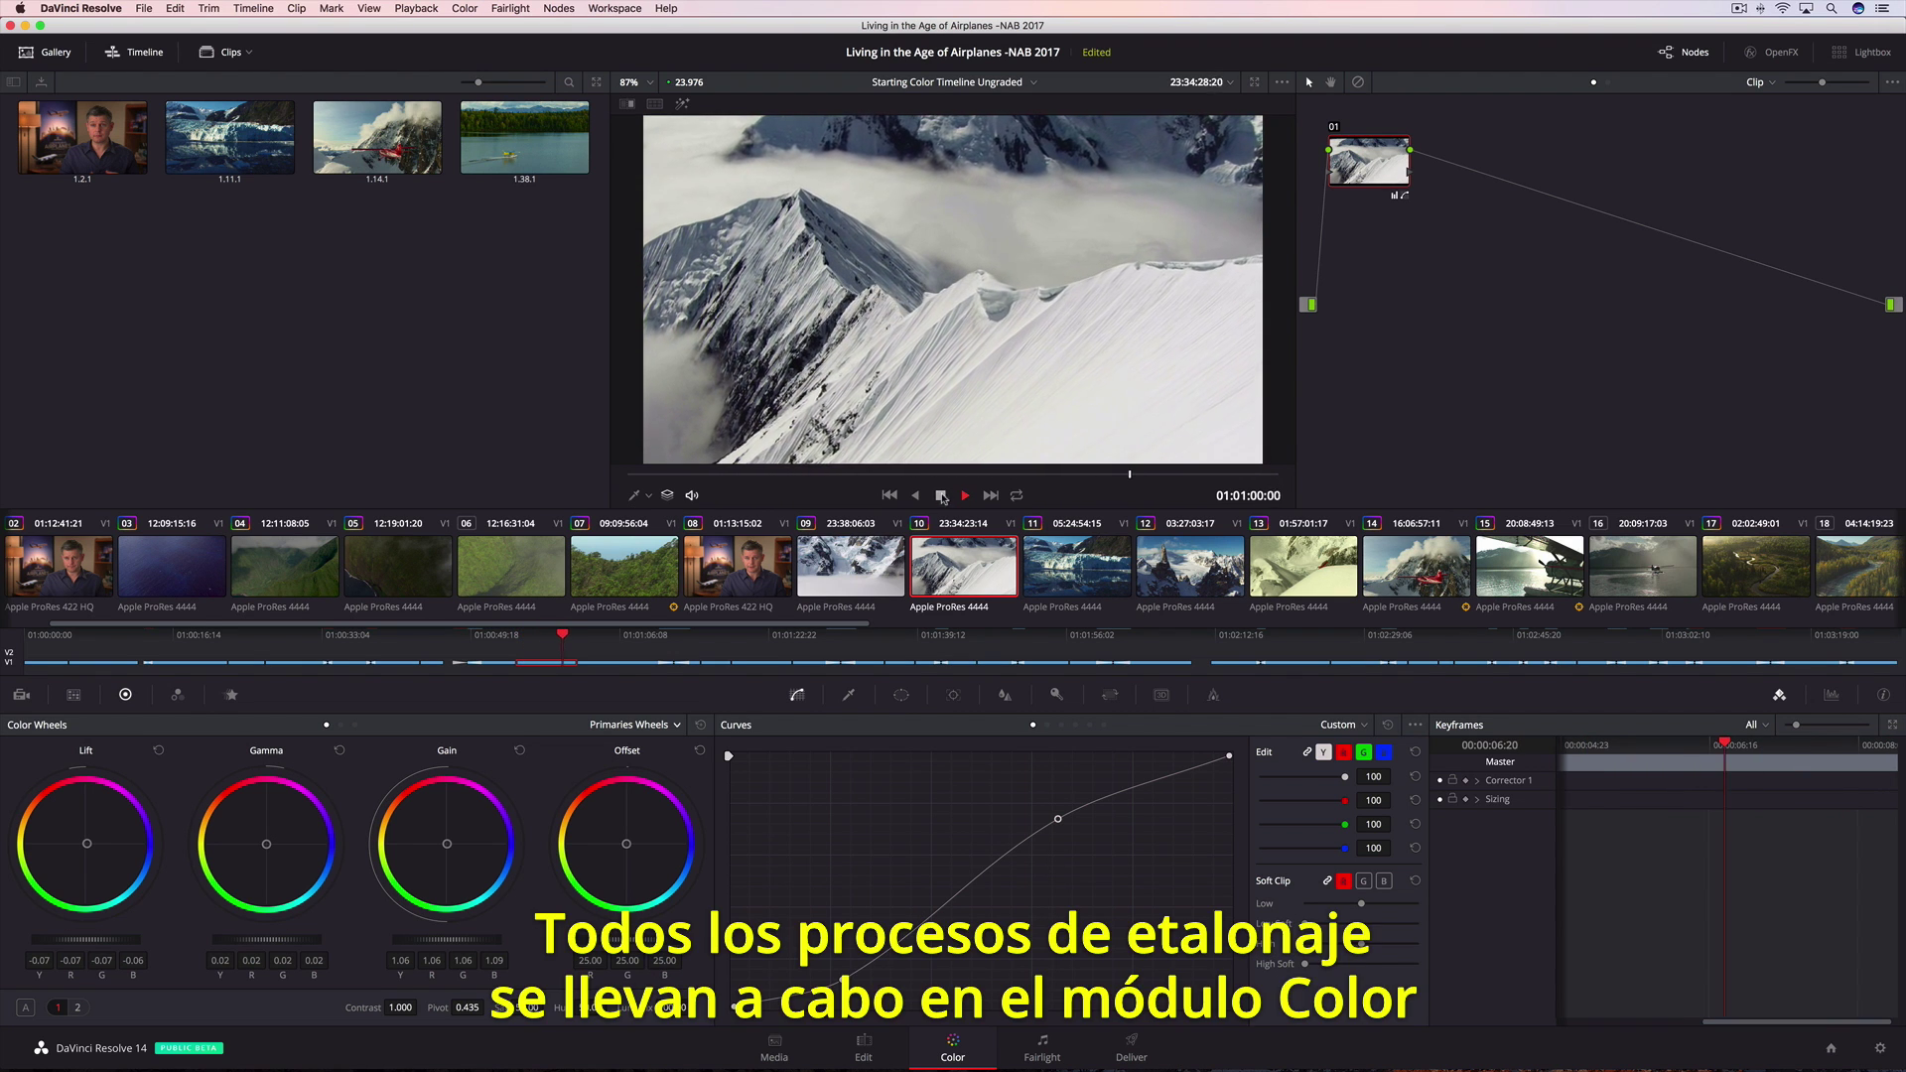
# - Stop the playing shot and load glacier clip 11 into the viewer
pyautogui.click(943, 497)
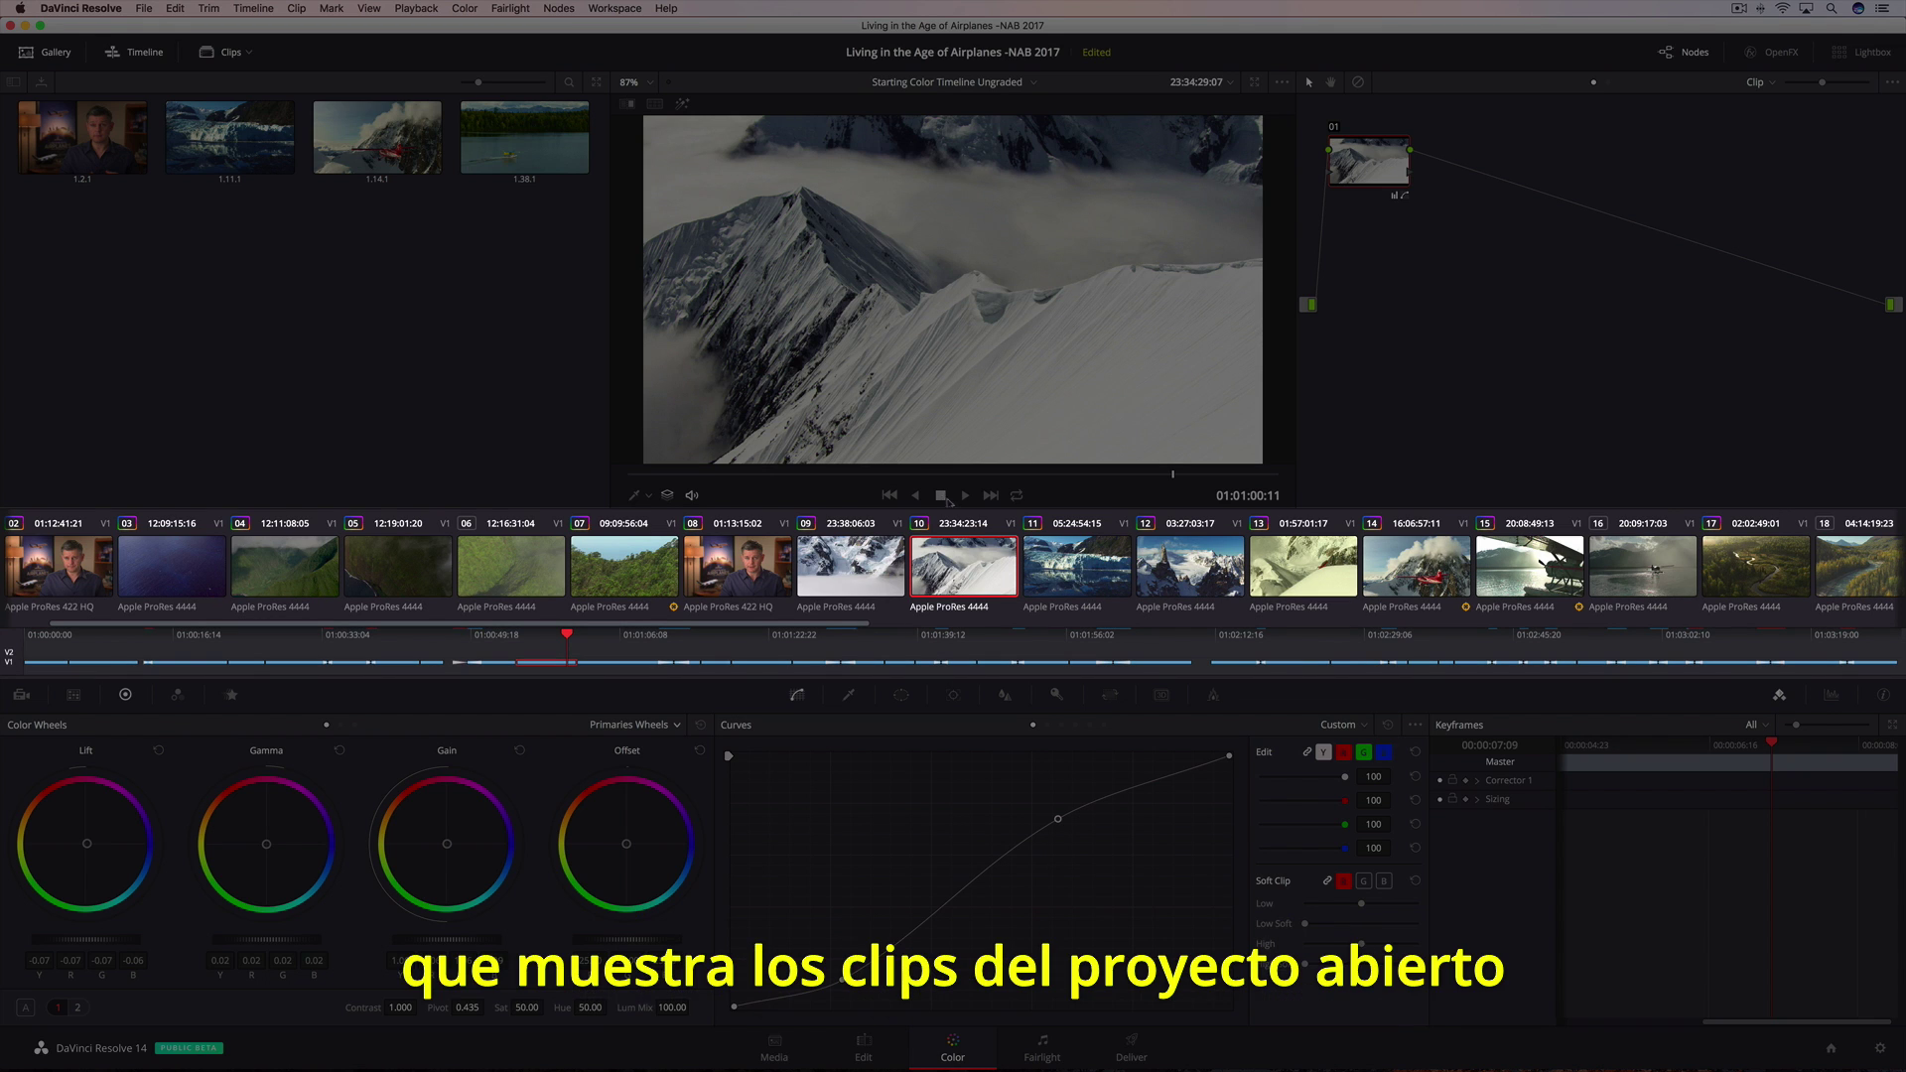
pyautogui.click(1054, 557)
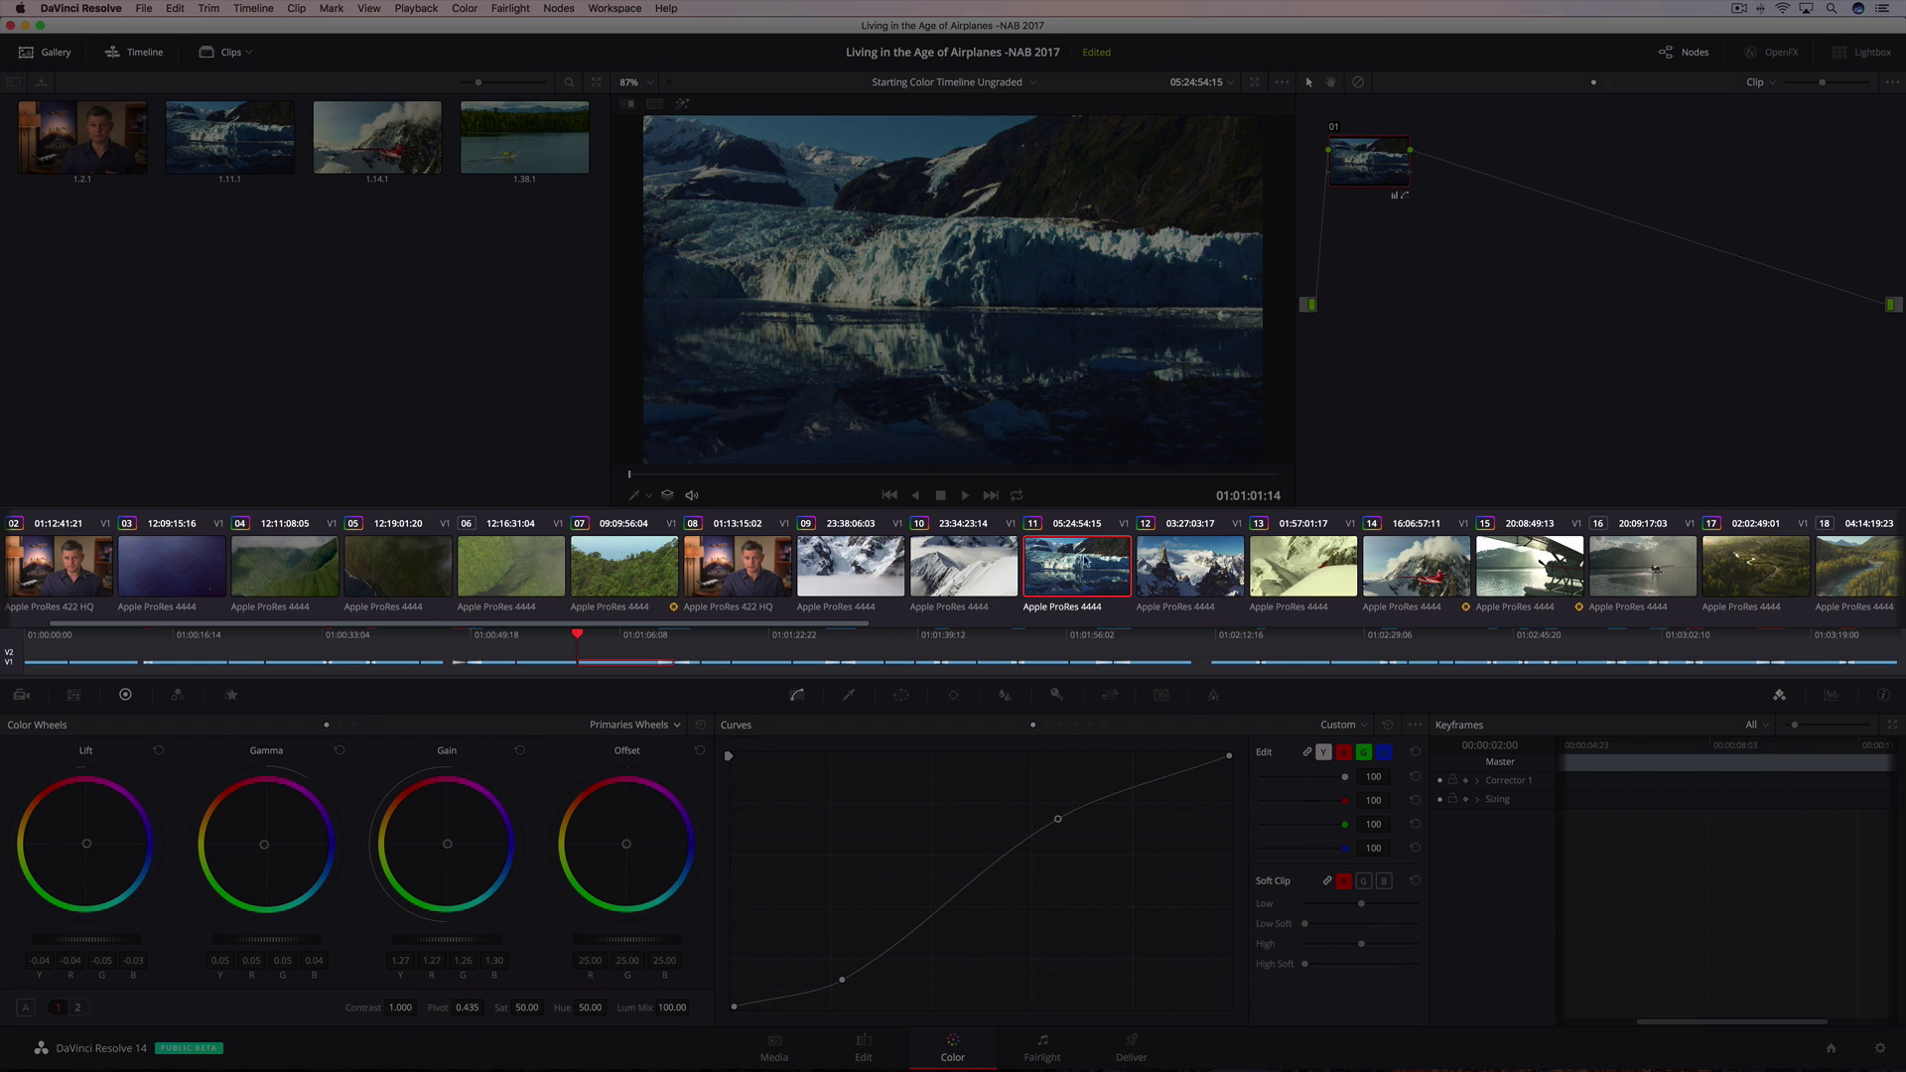
# - Move from clip 12 to aerial mountain clip 31 and display the RGB parade scopes
pyautogui.click(1168, 563)
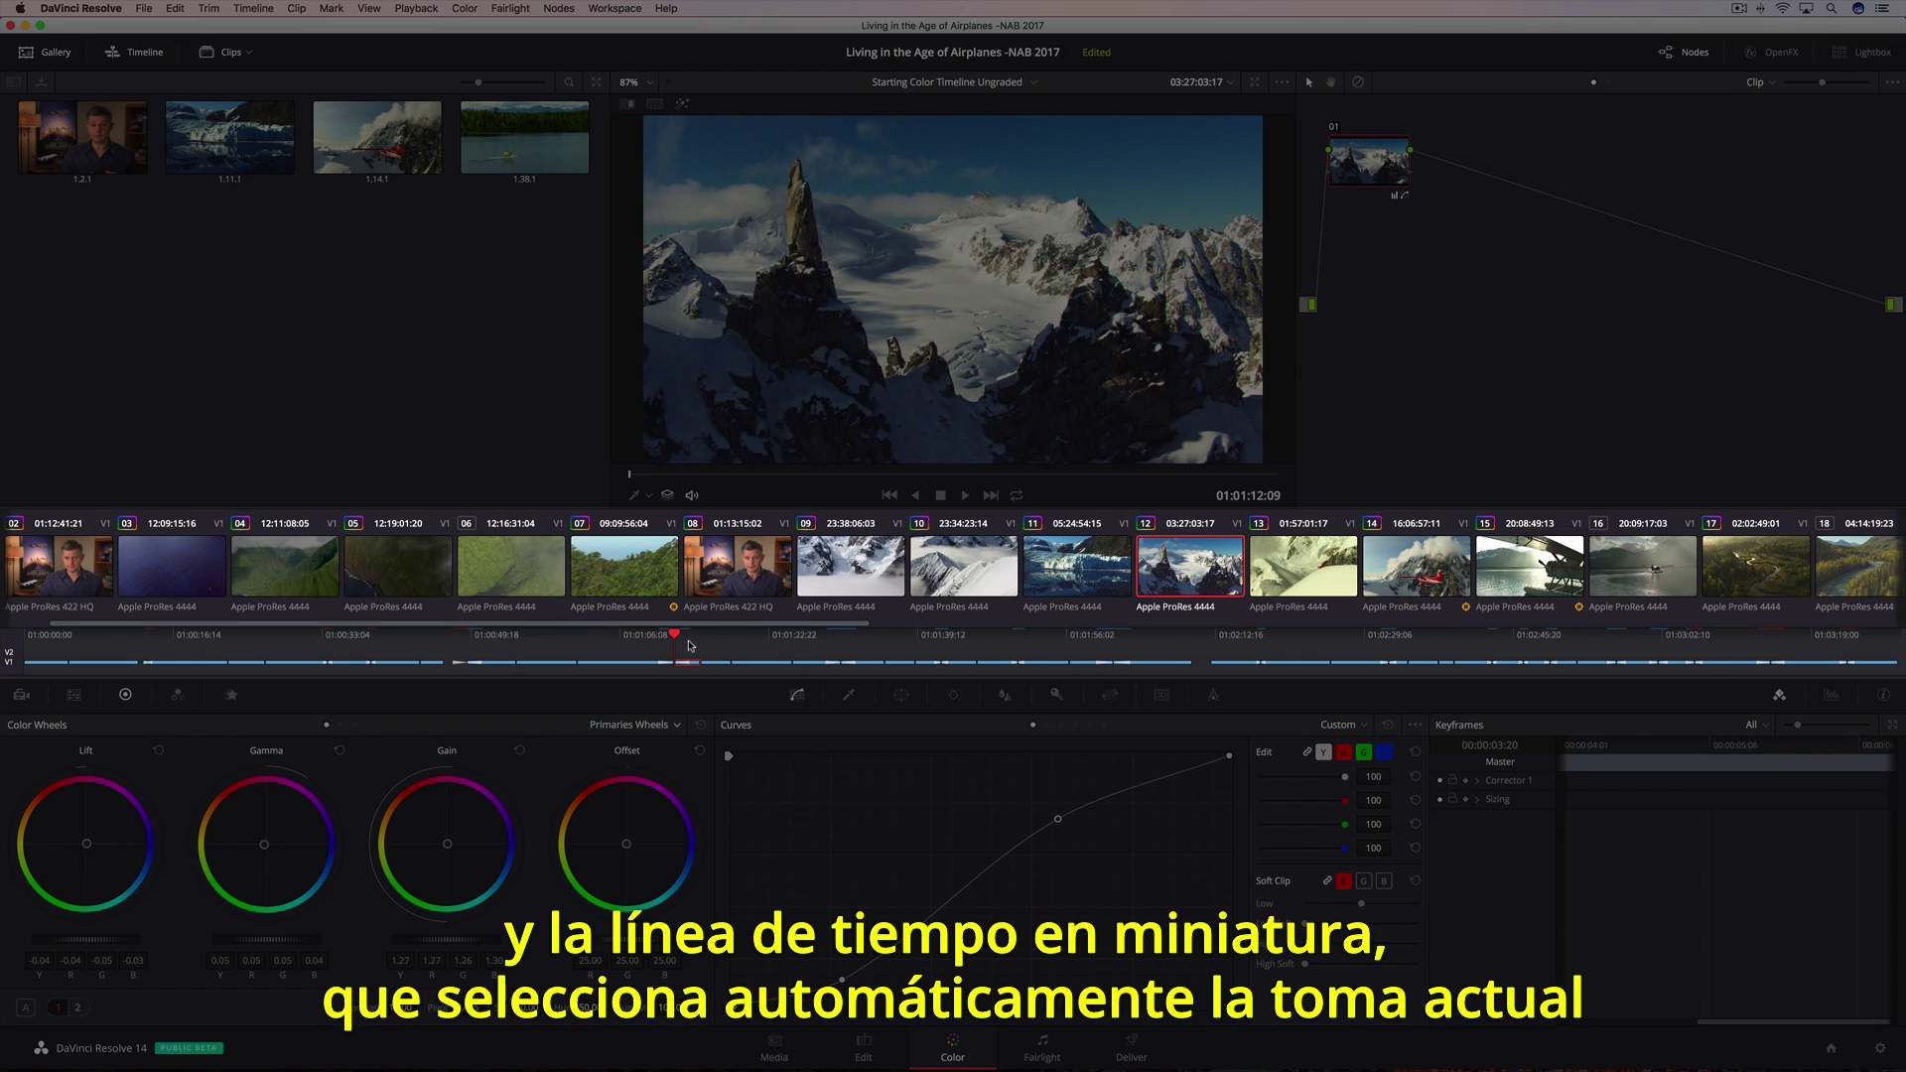
pyautogui.moveTo(675, 638); pyautogui.dragTo(1517, 657)
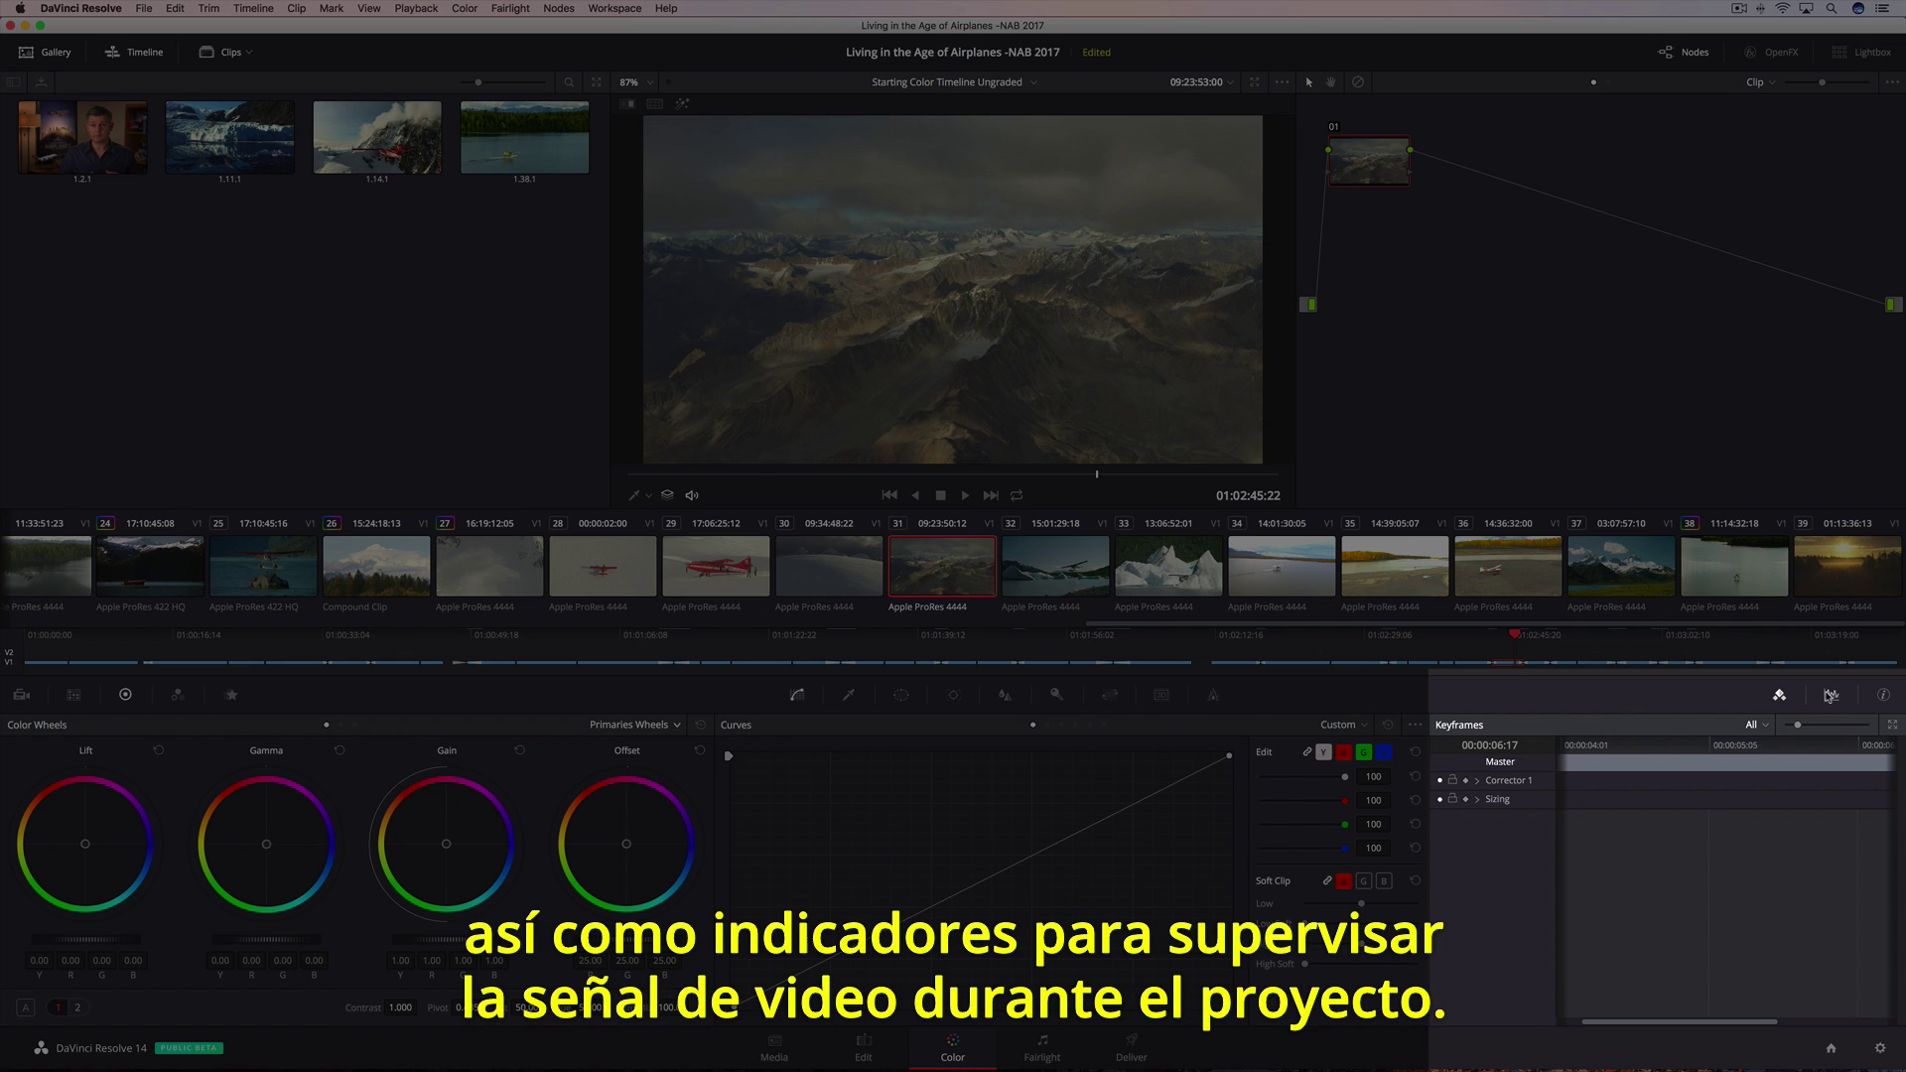
pyautogui.click(1833, 697)
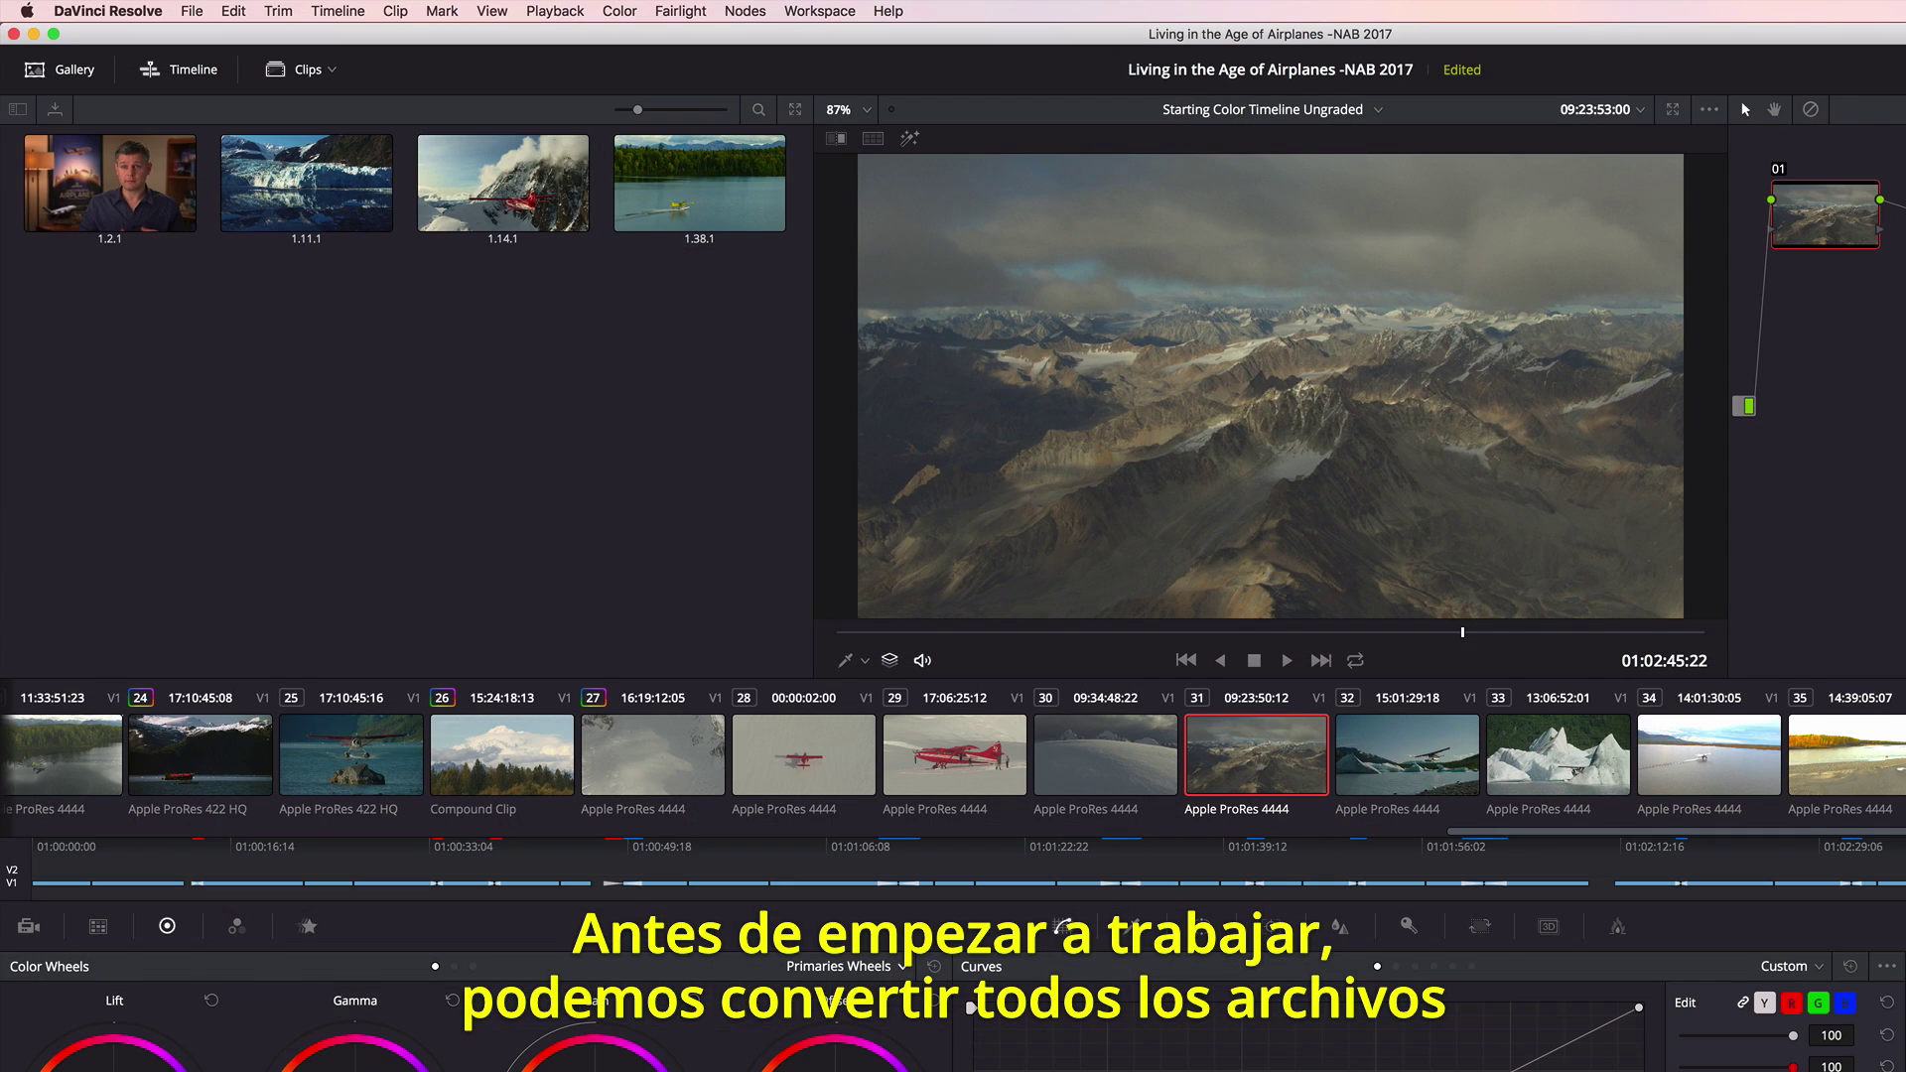
# - Set the project's color science to DaVinci YRGB Color Managed in Project Settings and save
pyautogui.click(198, 12)
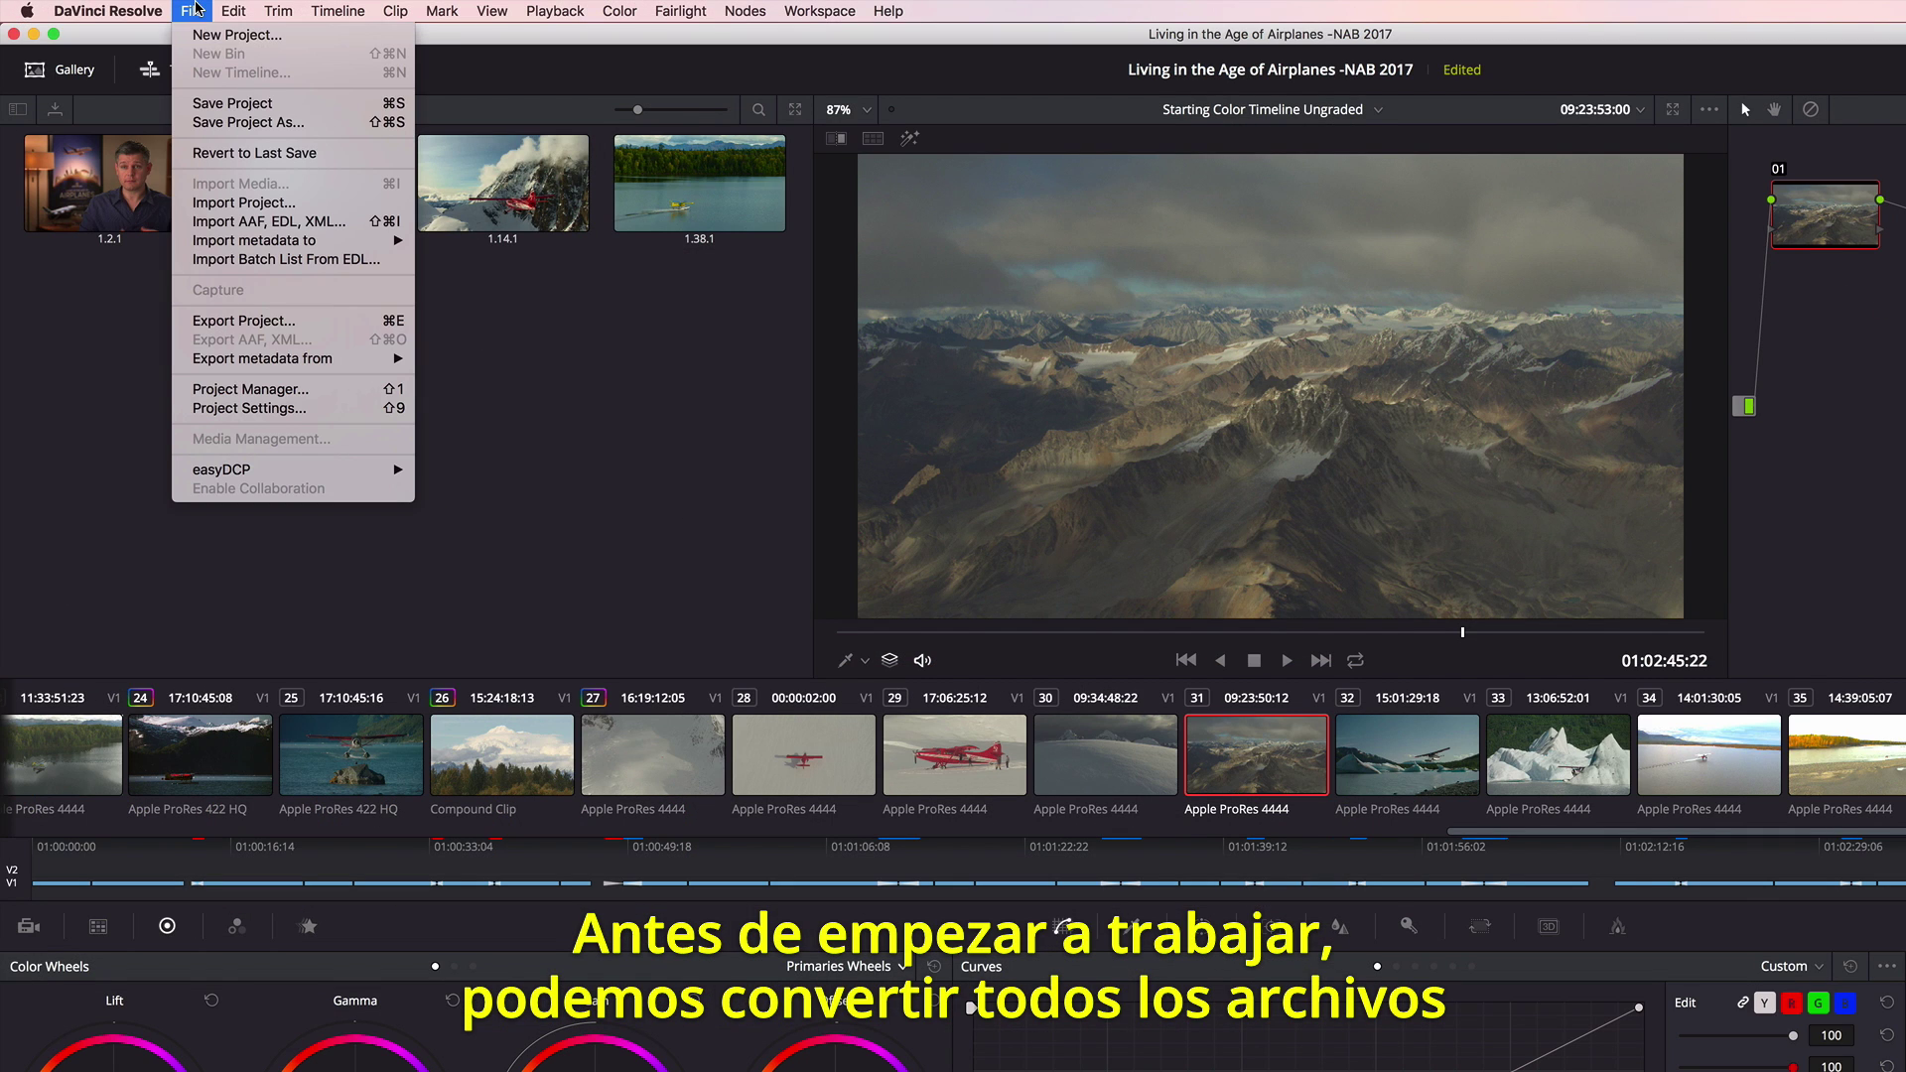
pyautogui.click(224, 408)
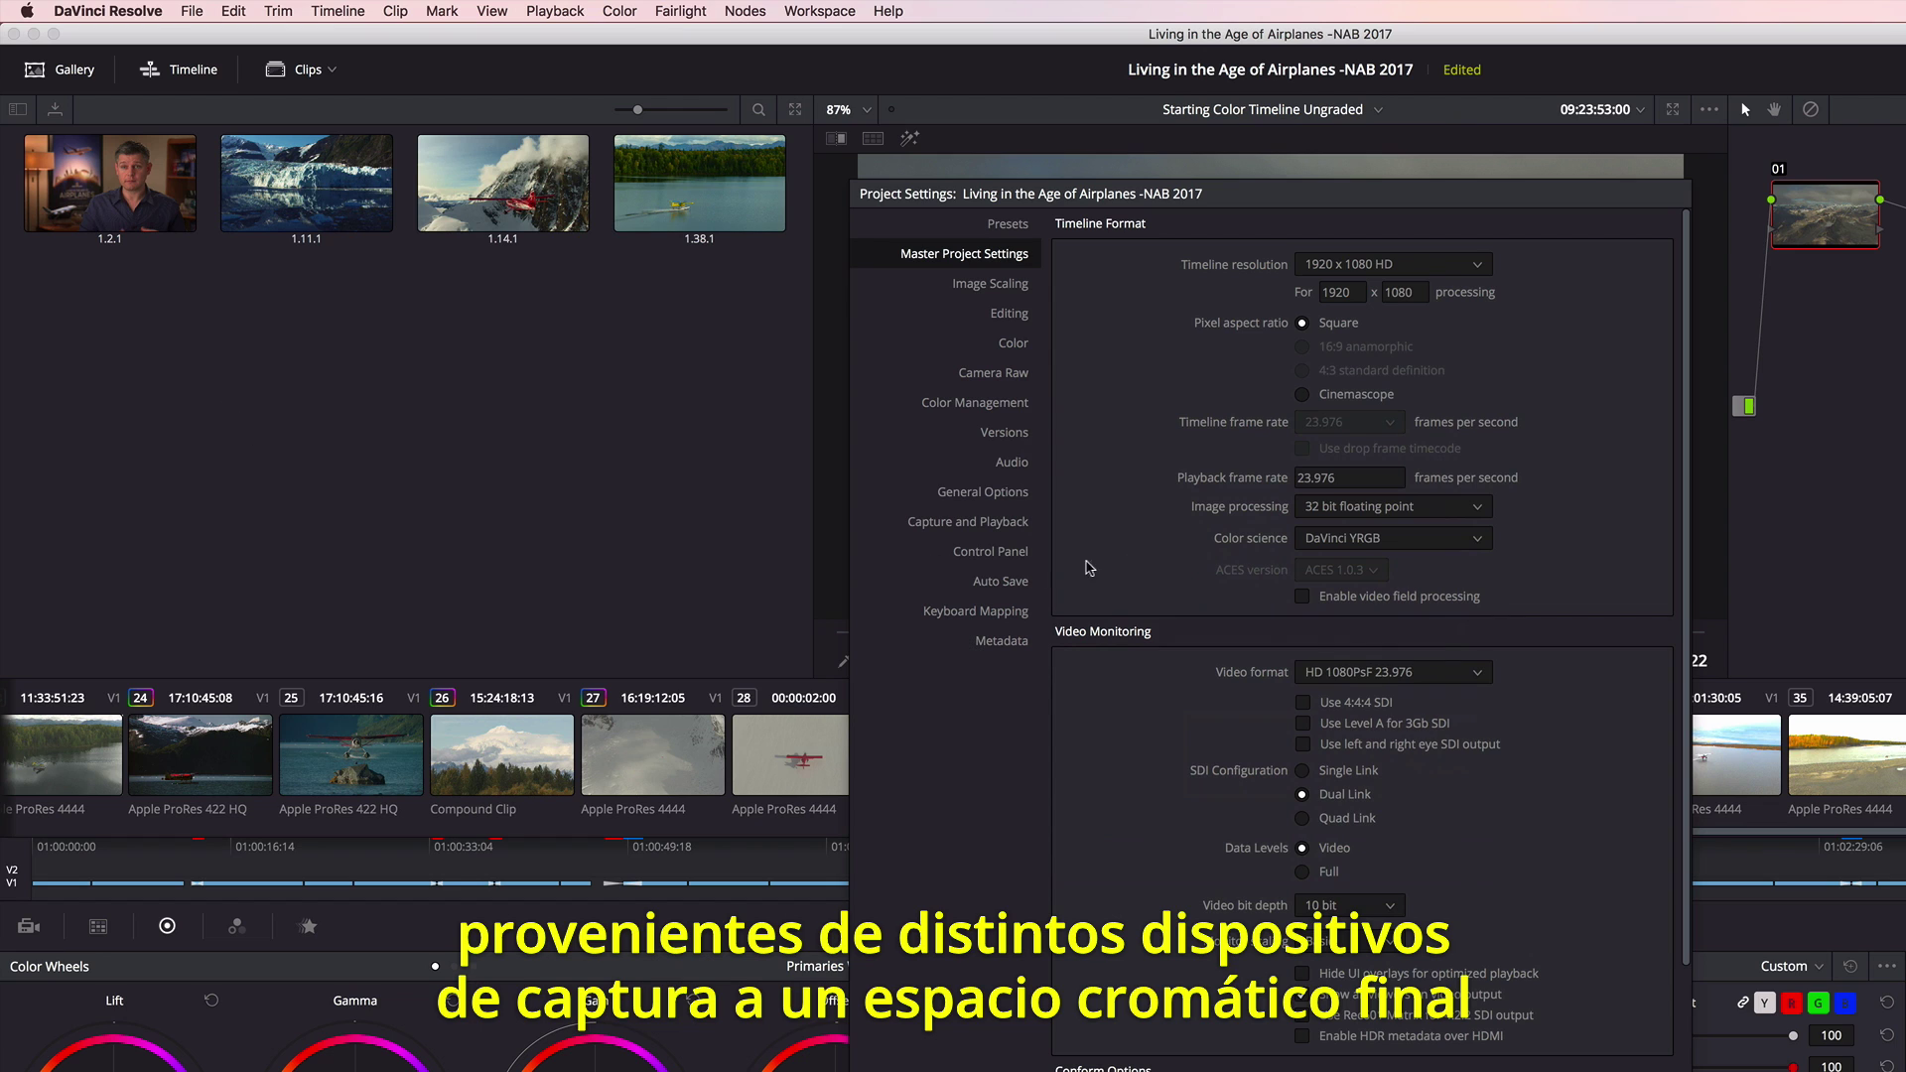
pyautogui.click(1336, 542)
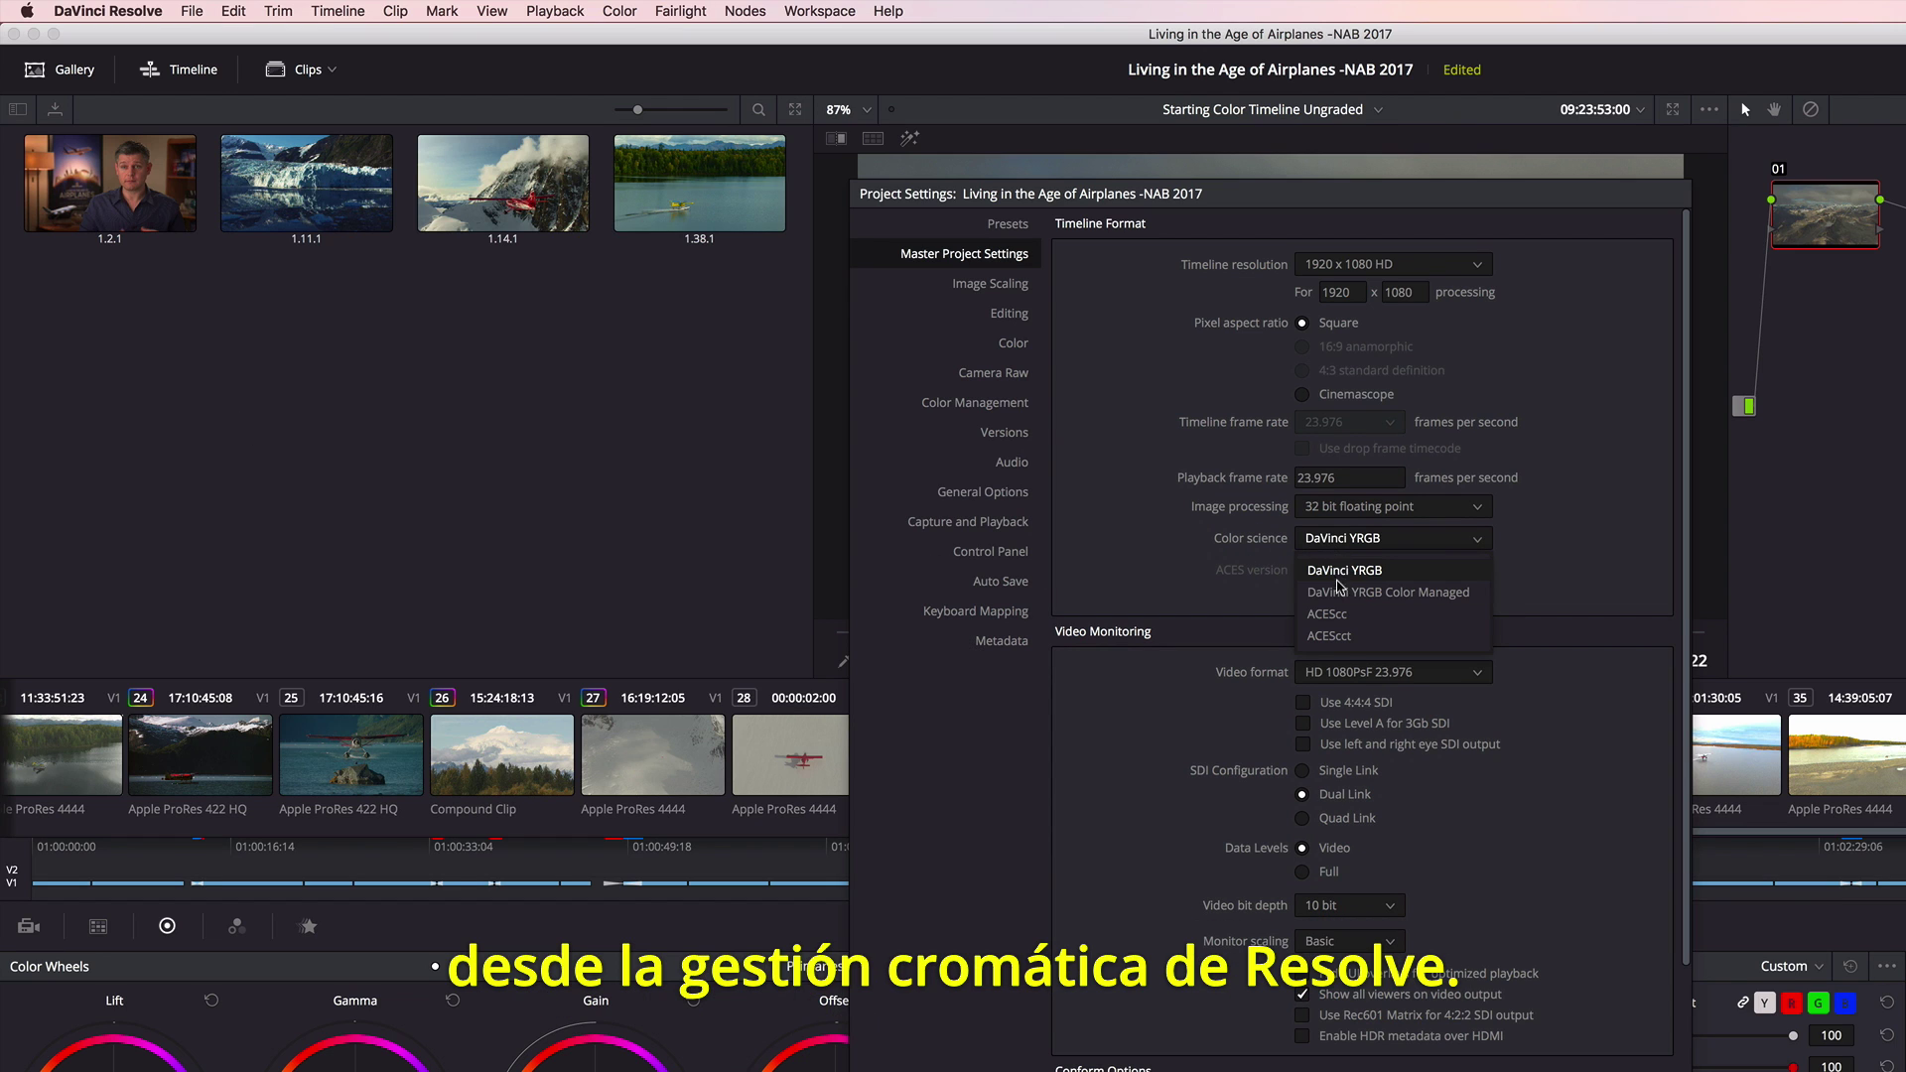
pyautogui.click(1339, 594)
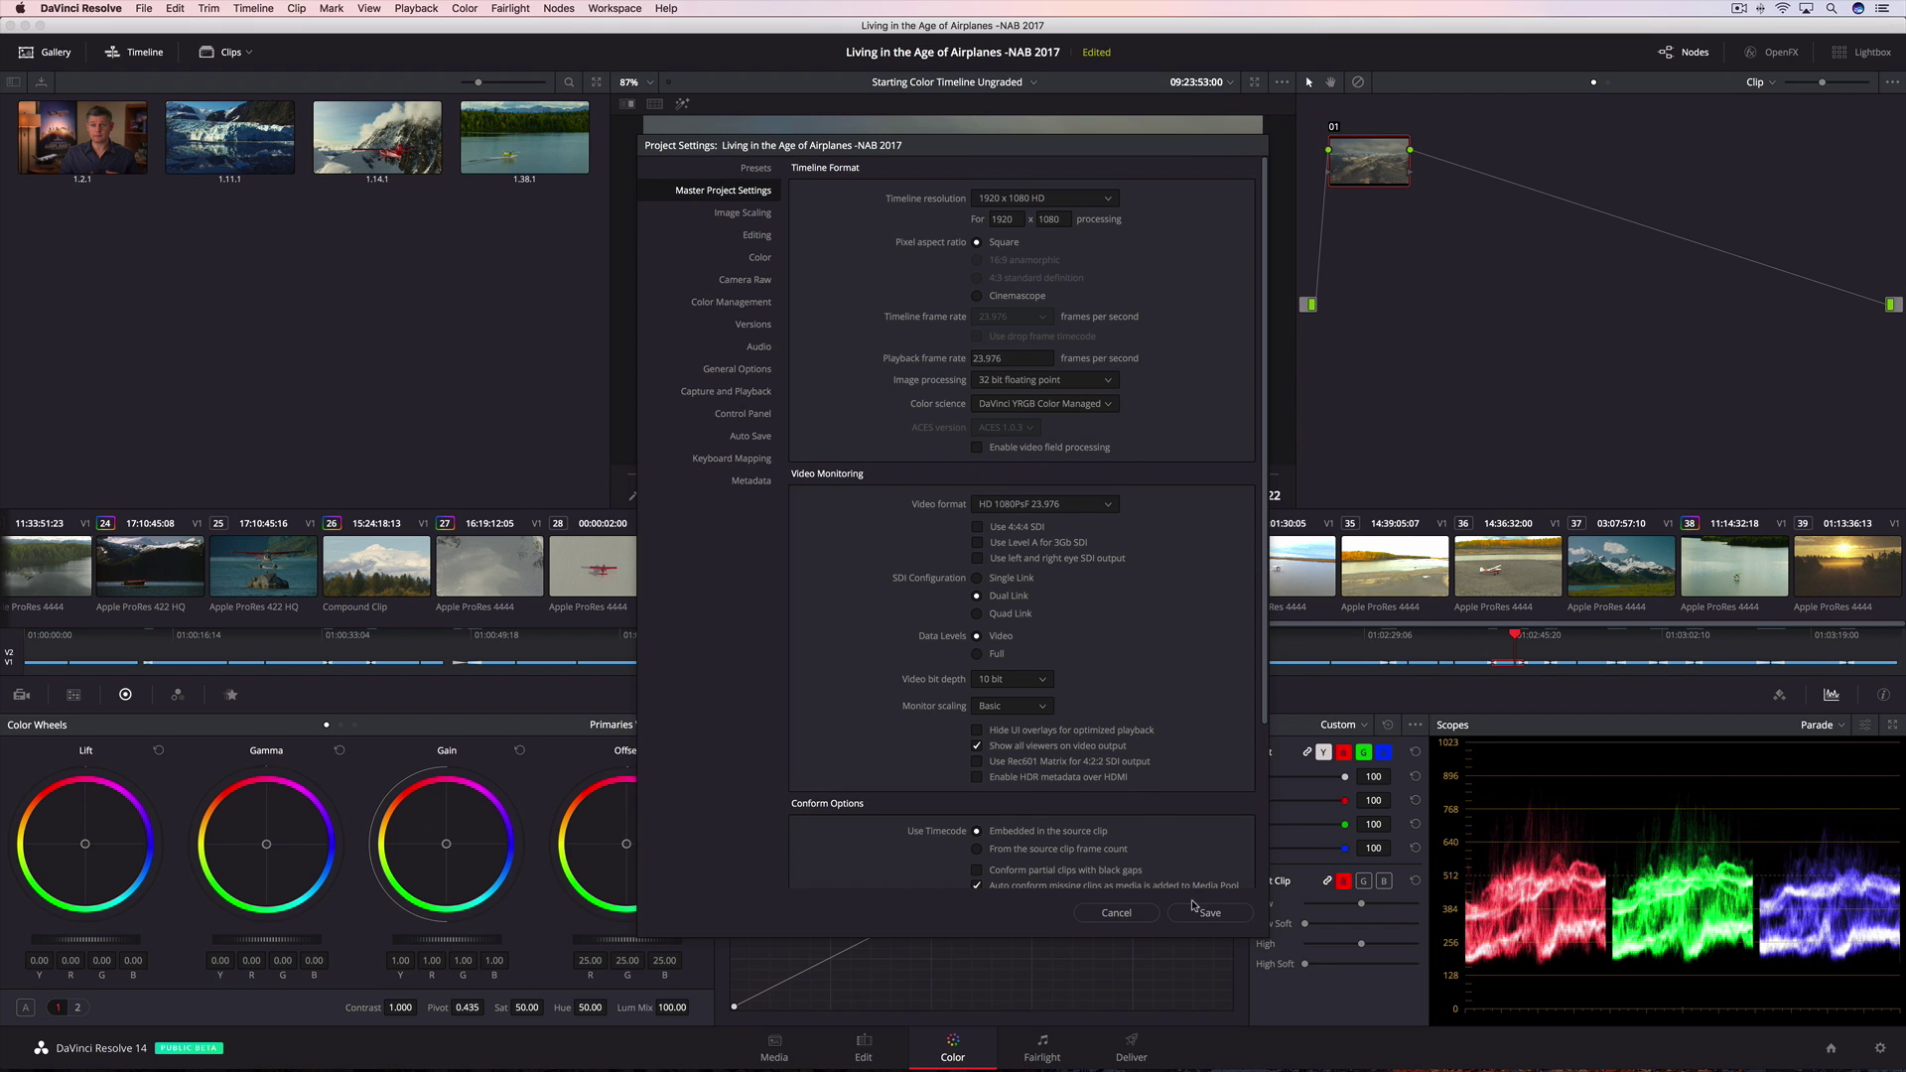
pyautogui.click(1199, 912)
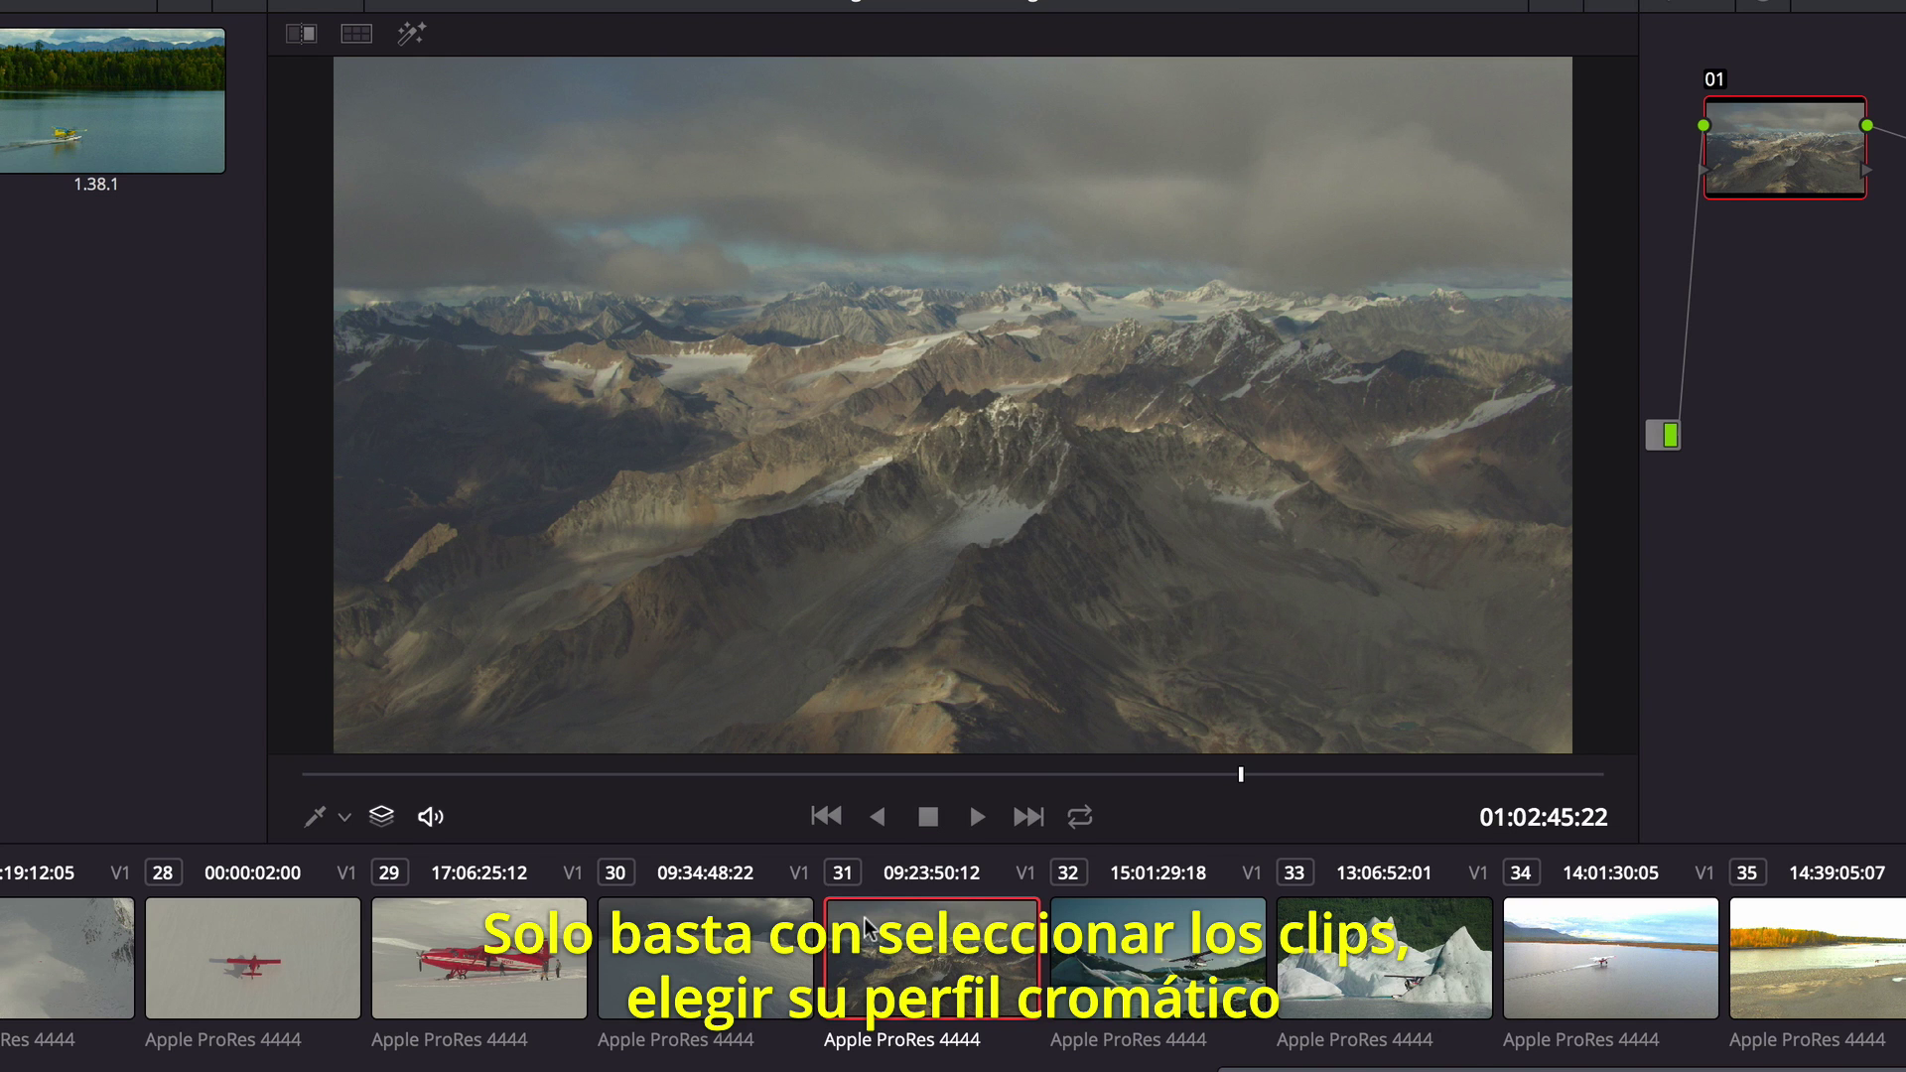
# - Assign clip 31 the Blackmagic Design 4.6K Film v3 input color space
pyautogui.rightClick(918, 556)
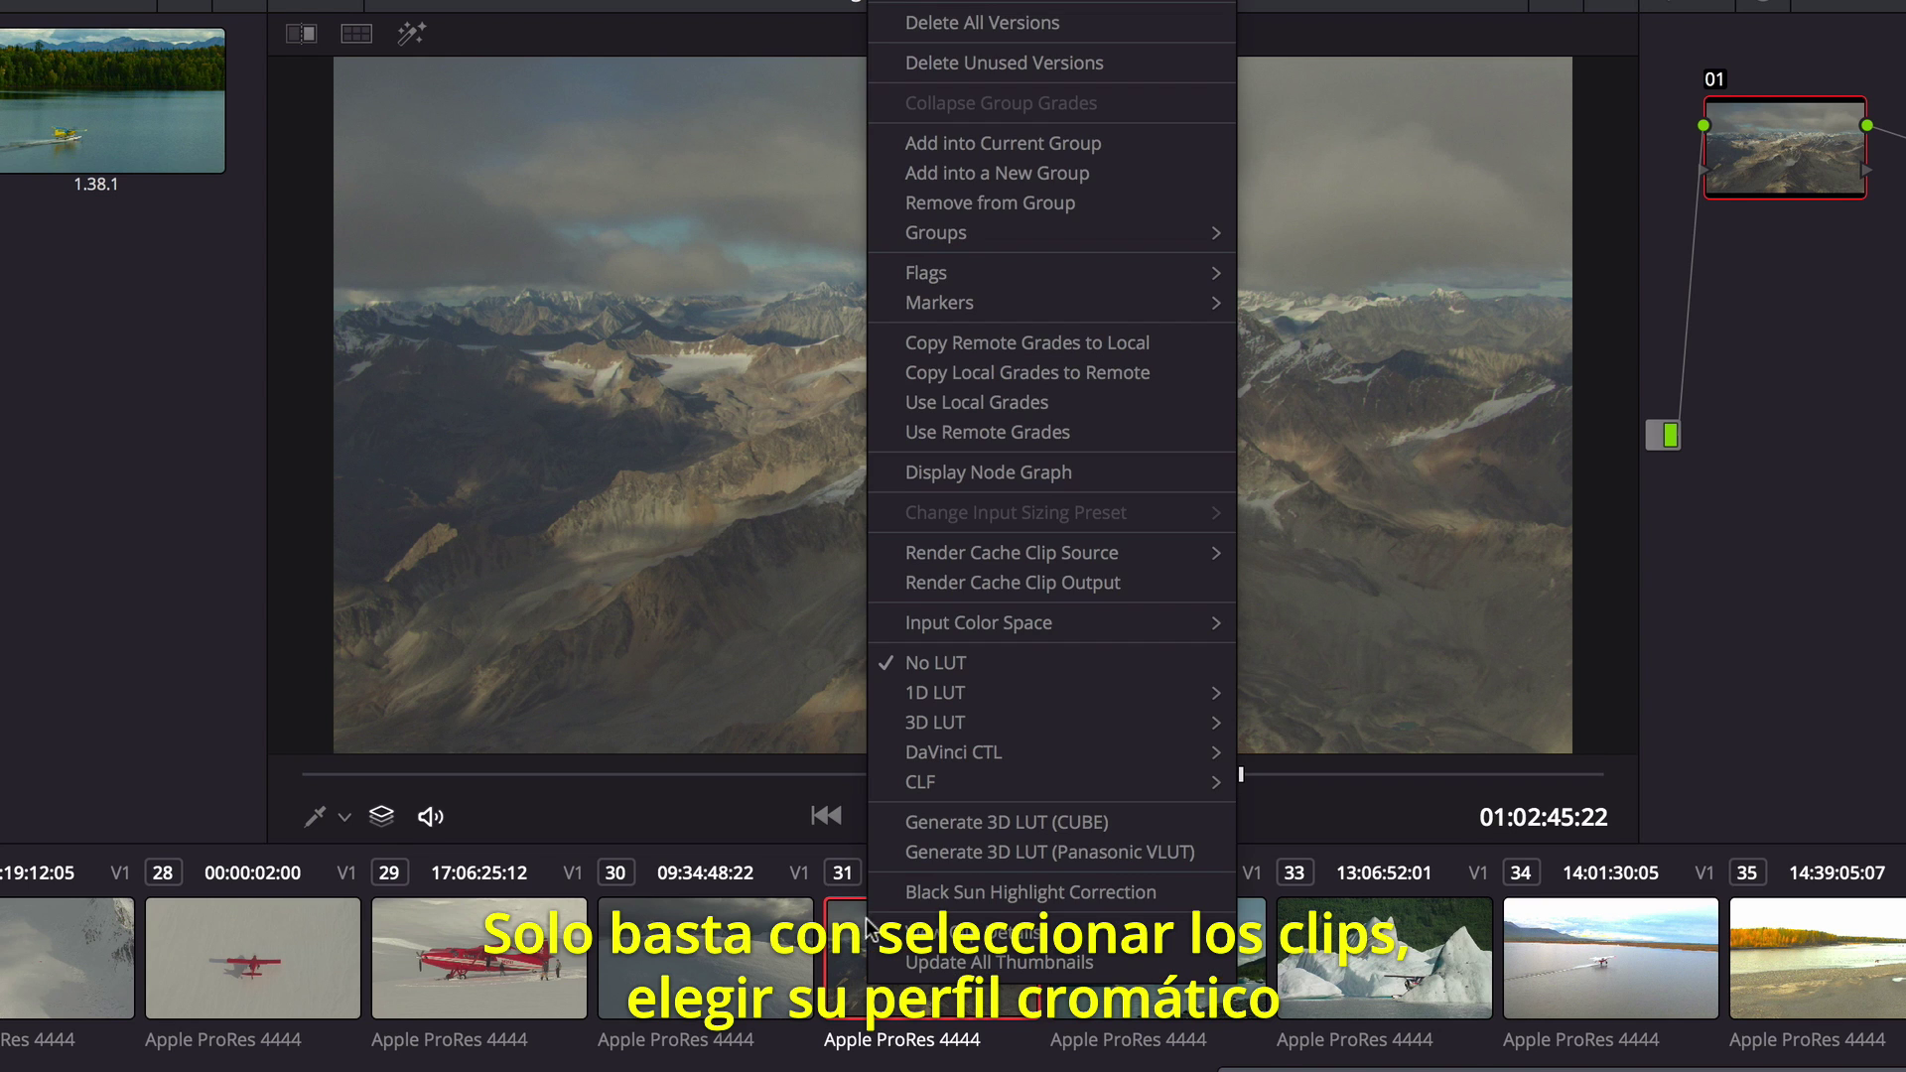
pyautogui.moveTo(976, 626)
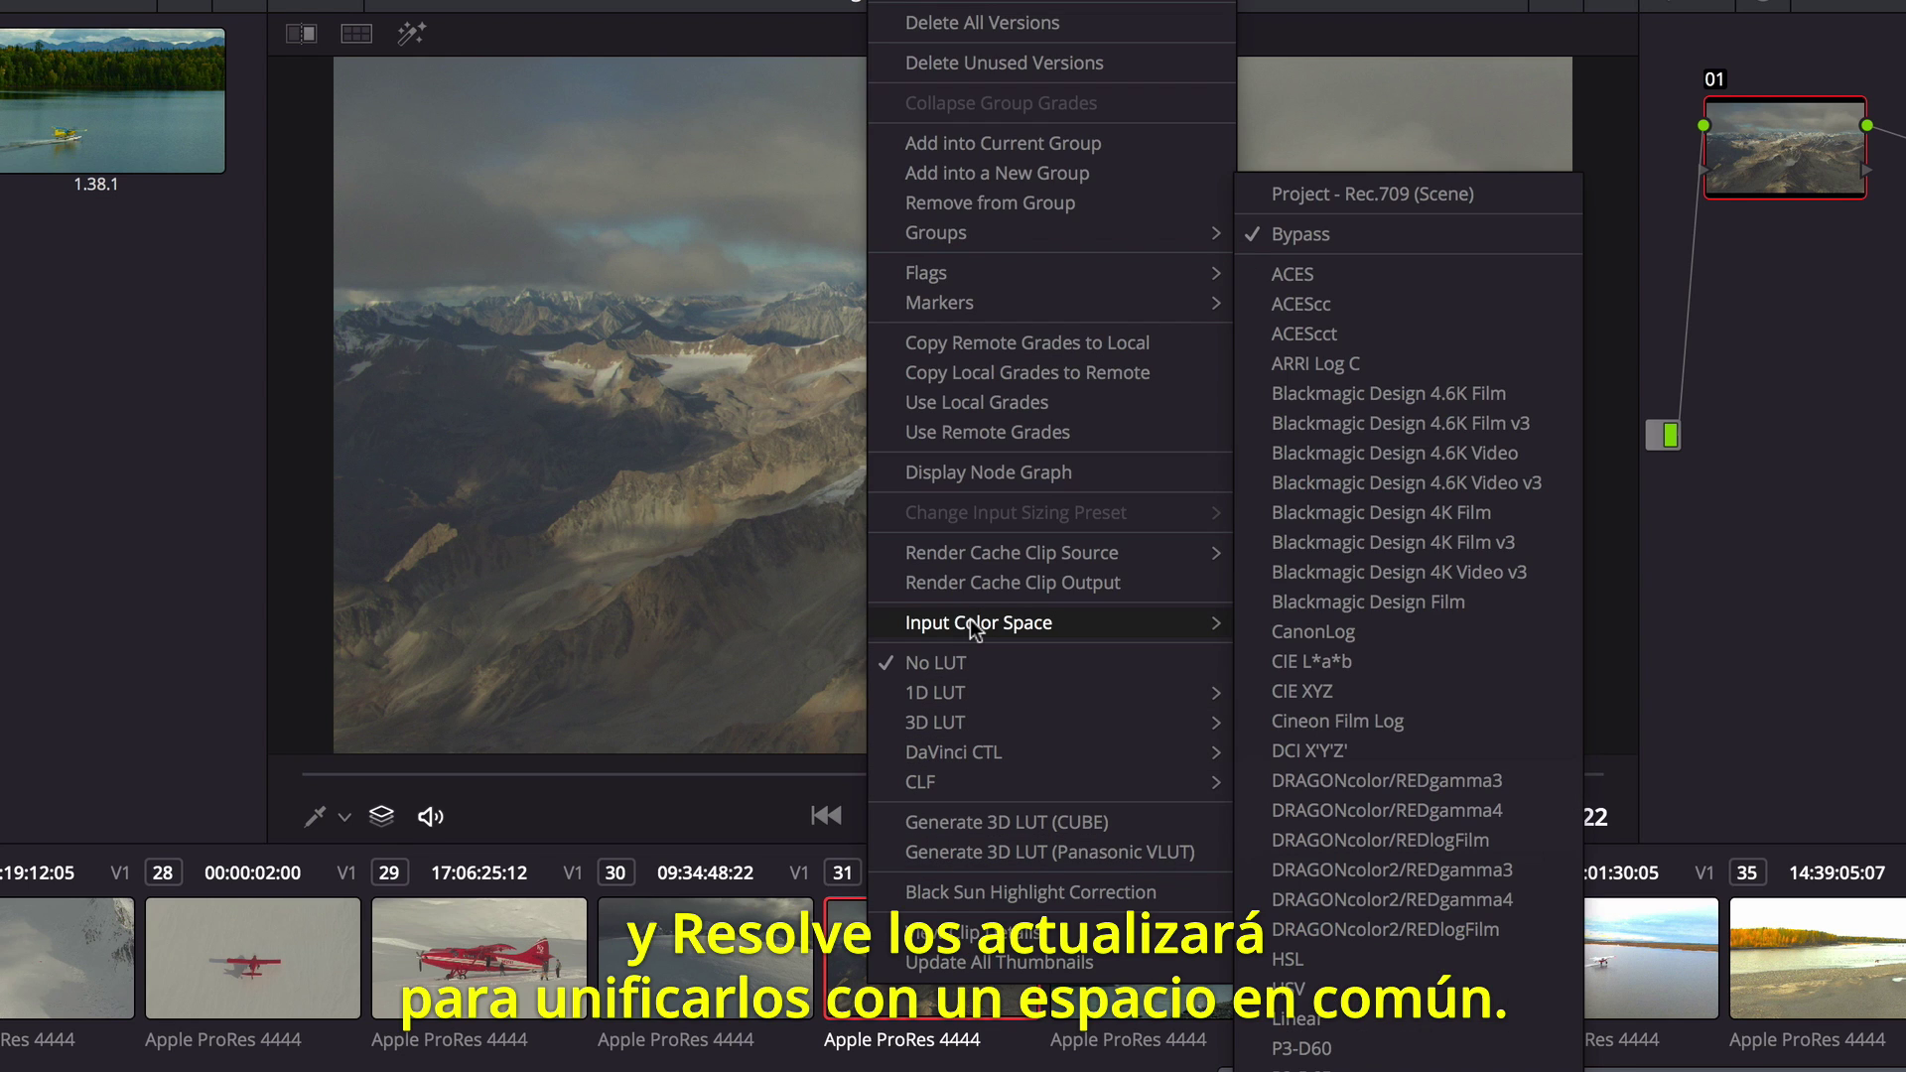
pyautogui.click(1459, 425)
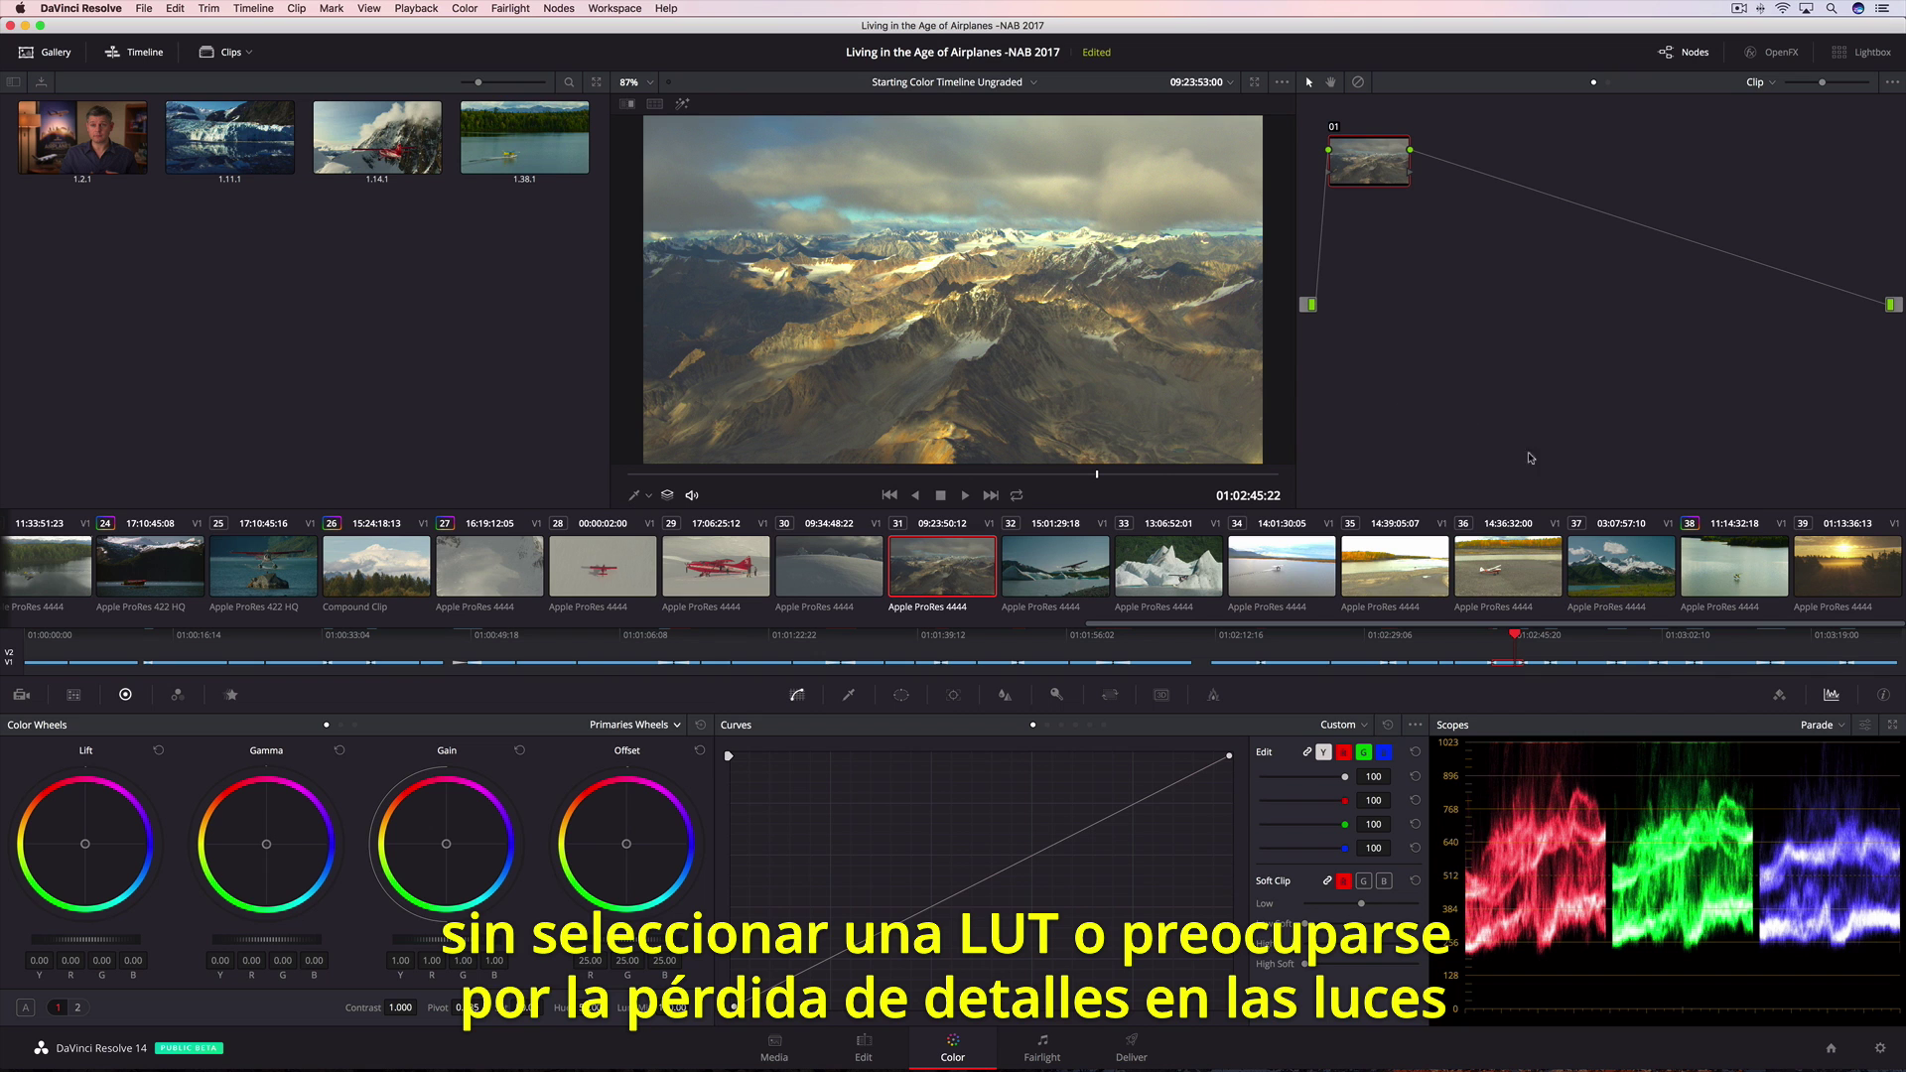
# - Load floatplane lake clip 38 and play it briefly
pyautogui.click(1741, 569)
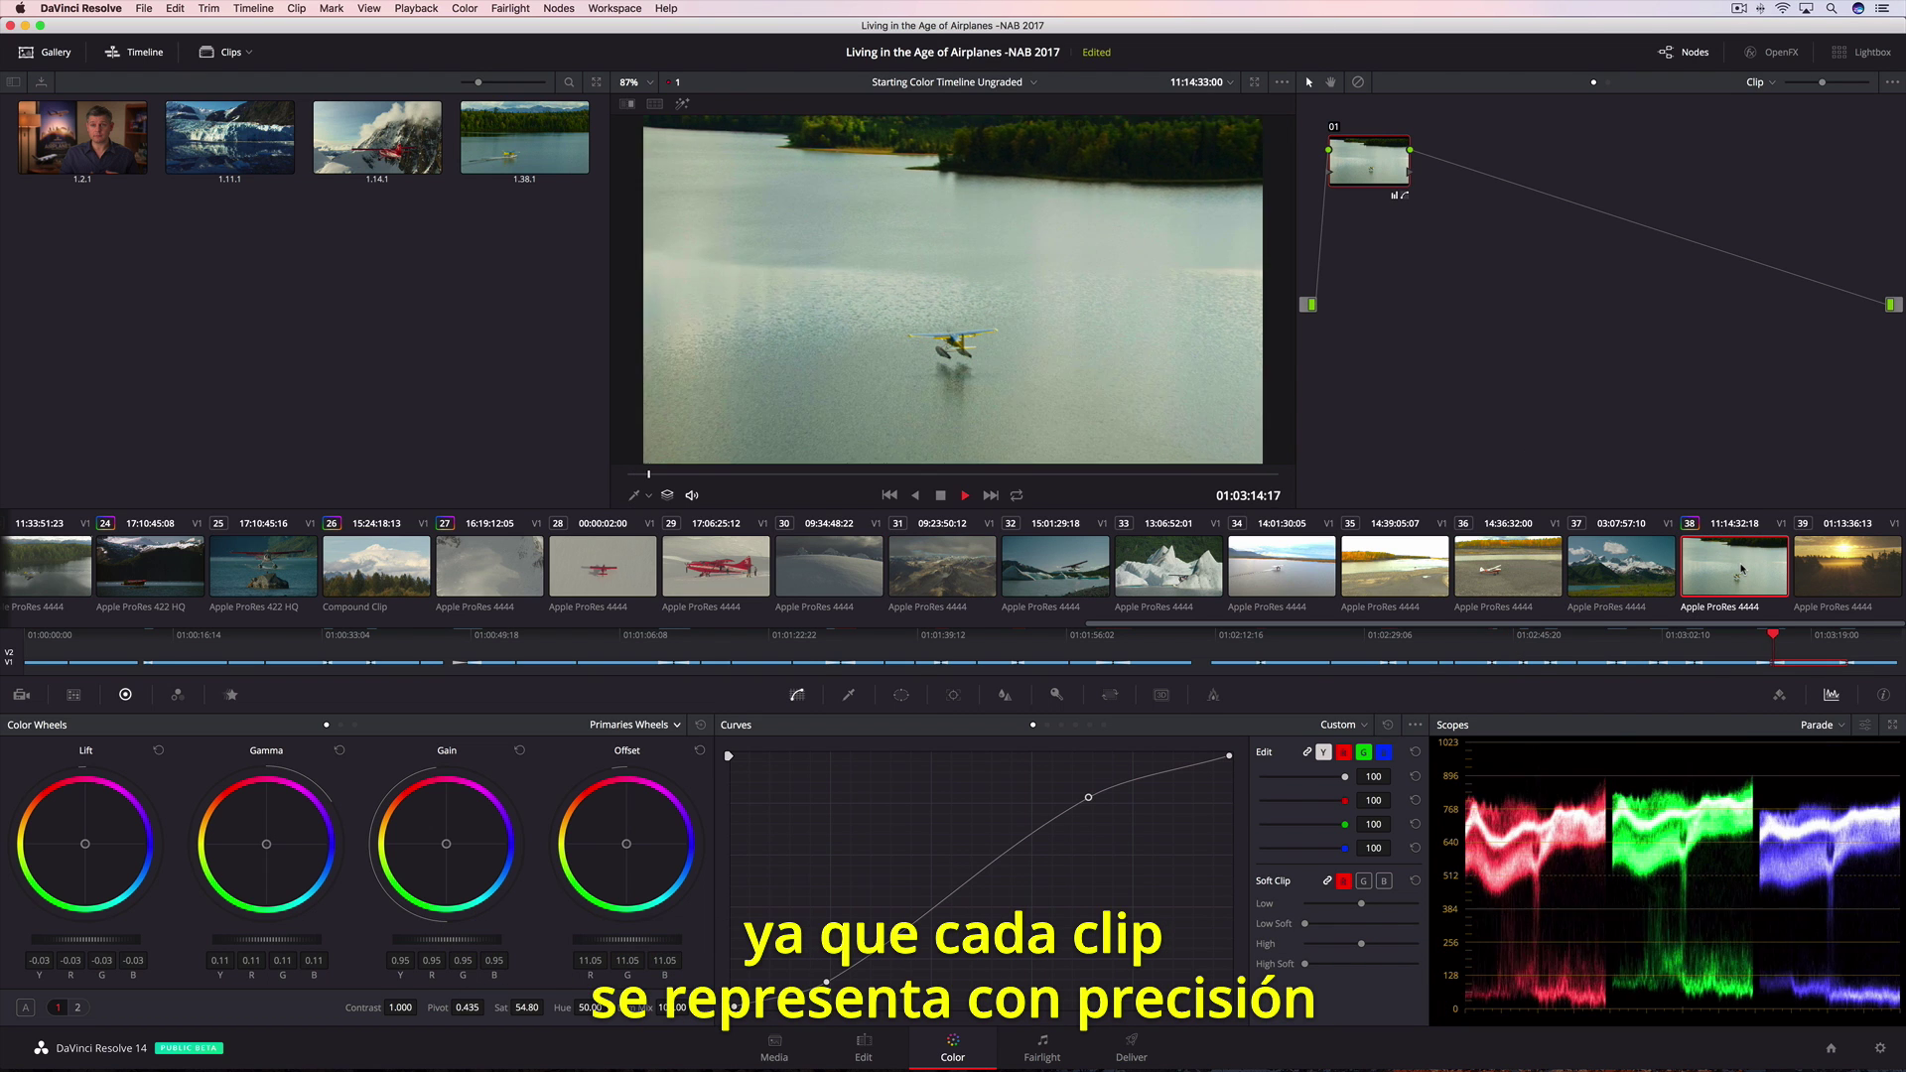
pyautogui.press('space')
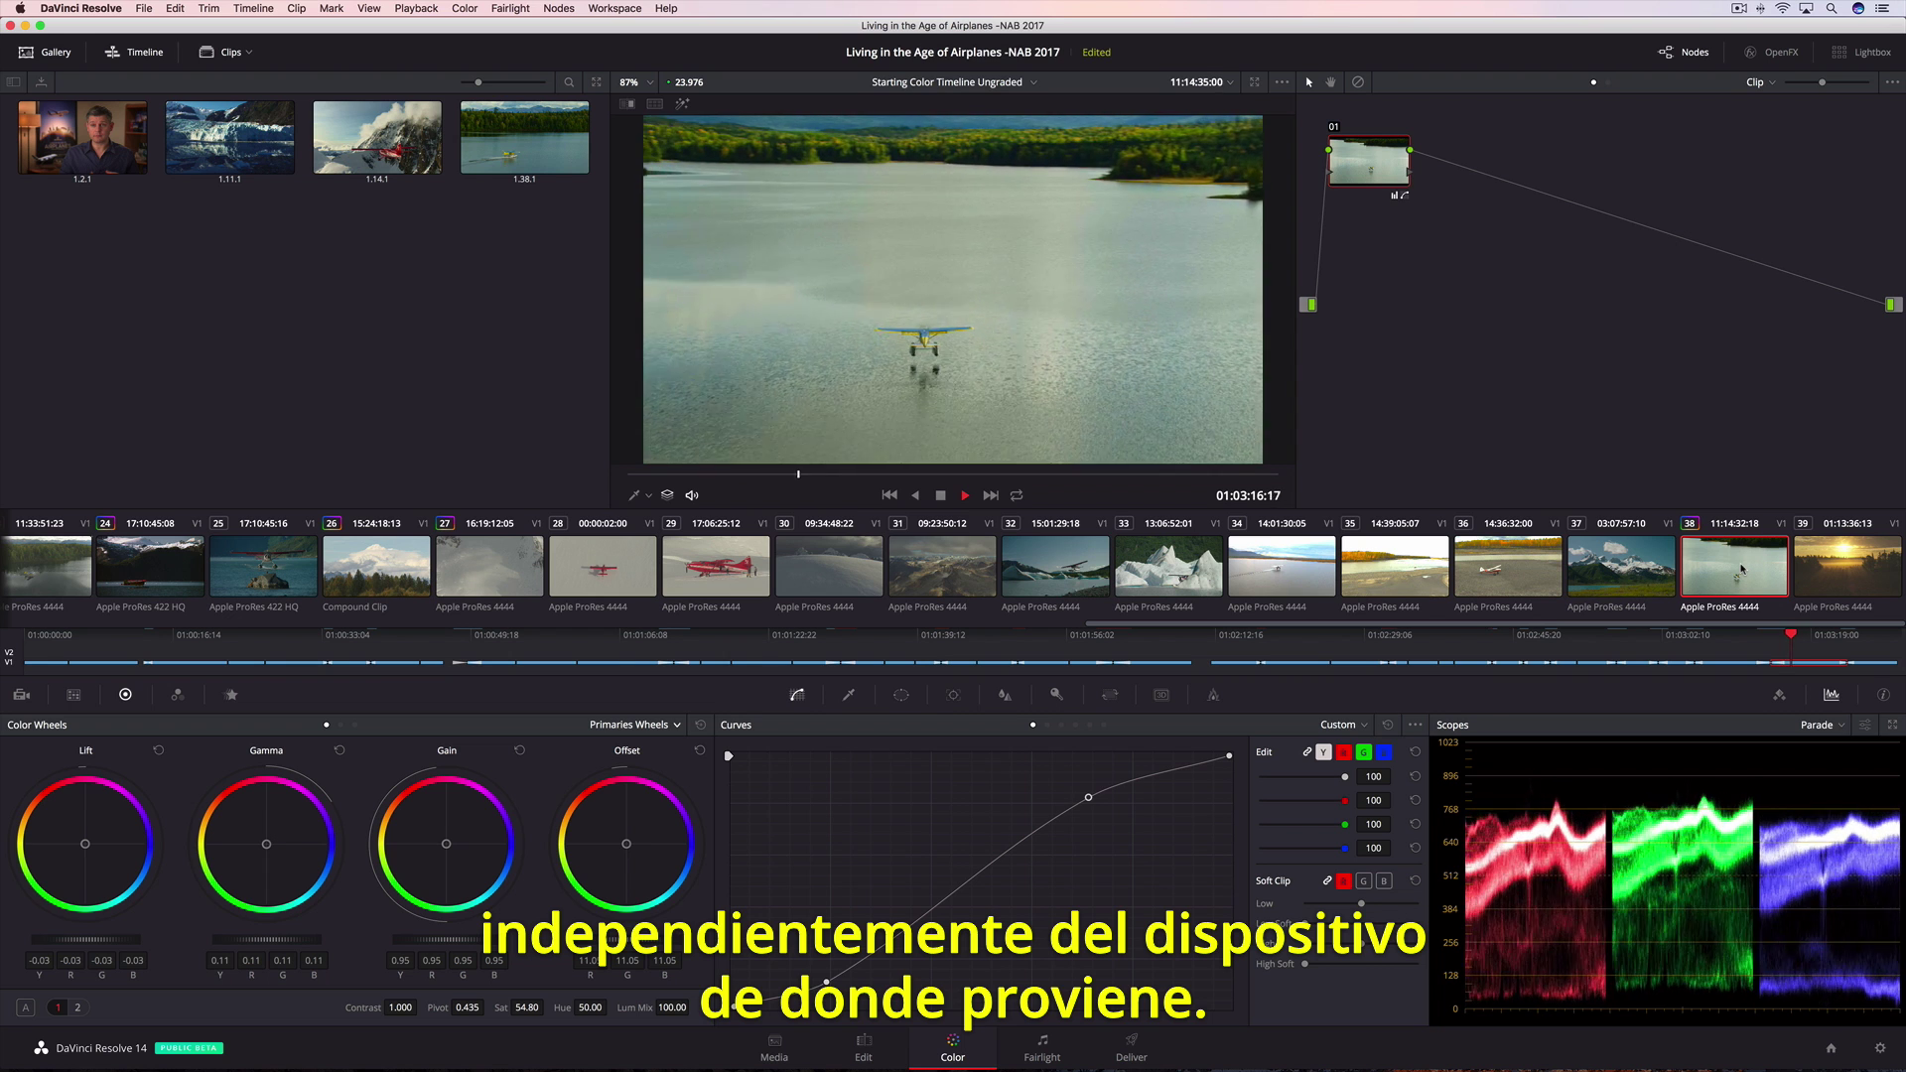
pyautogui.press('space')
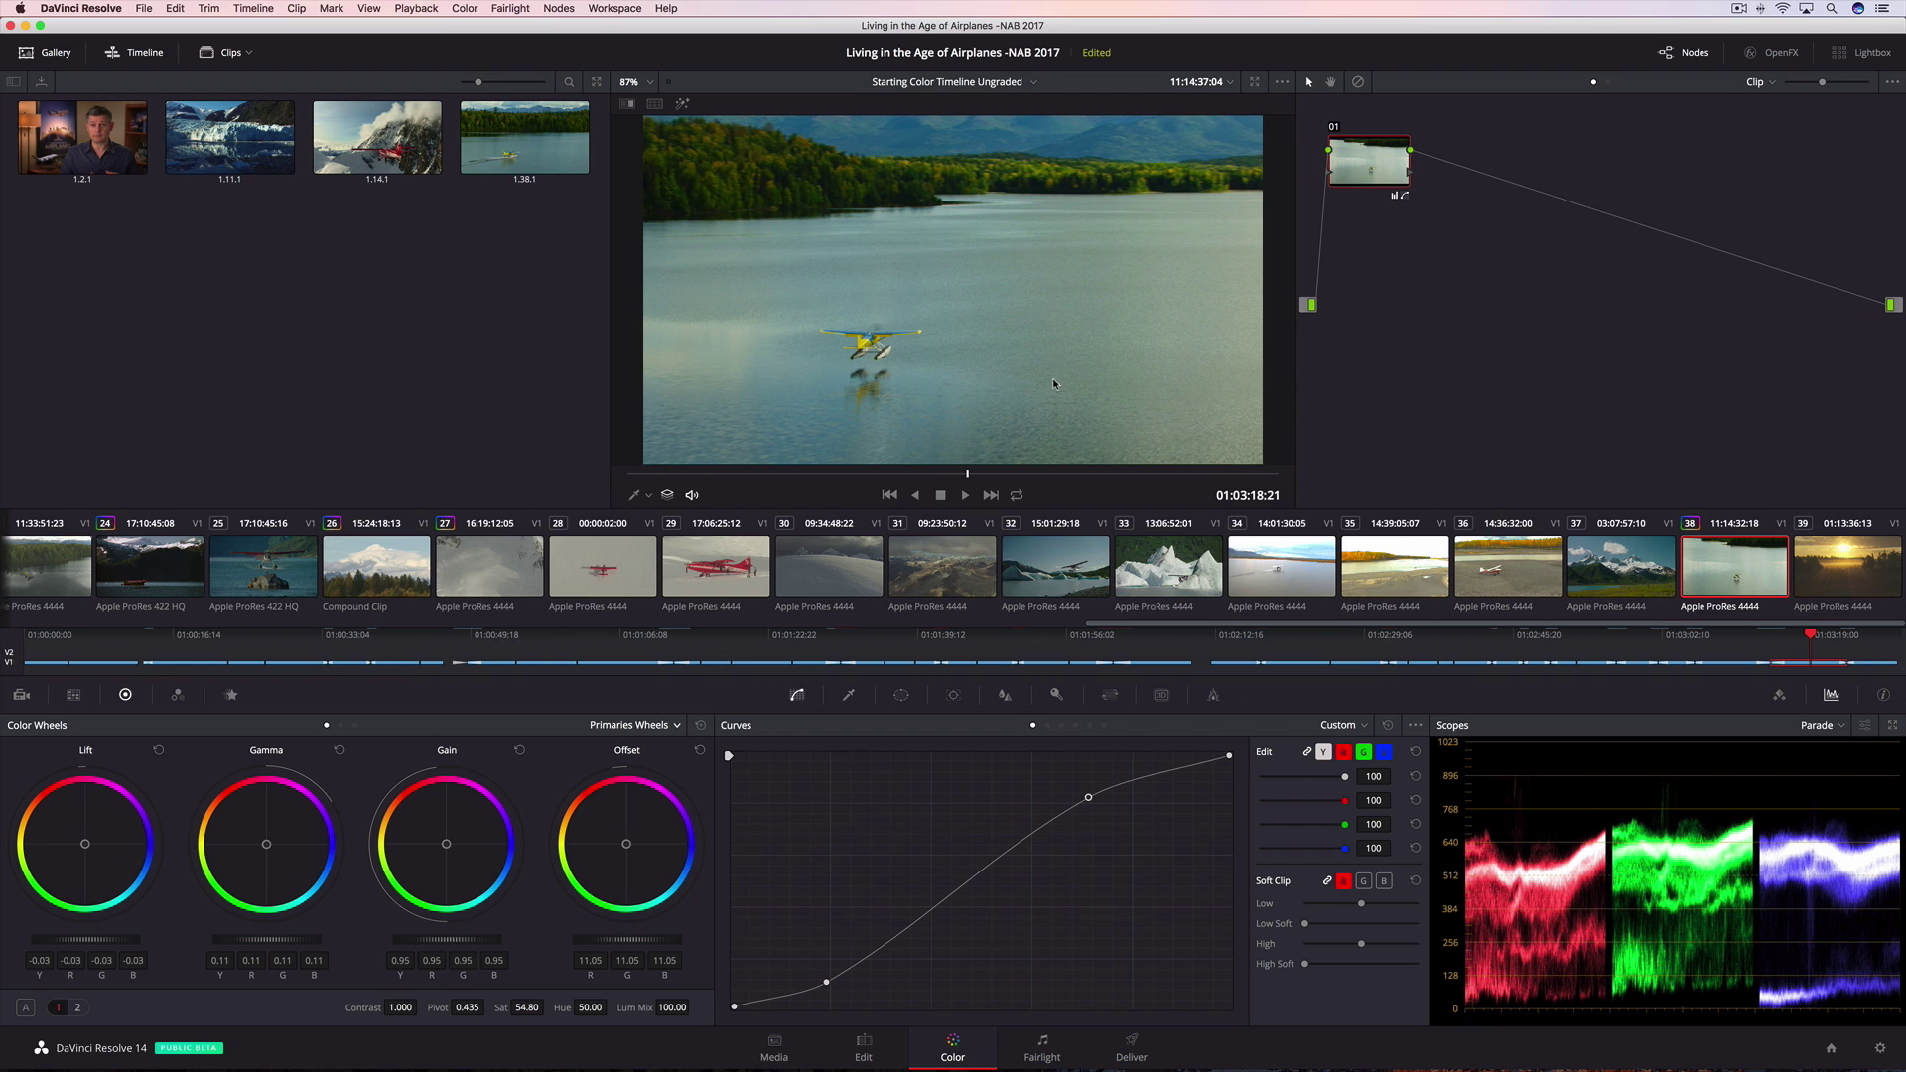
# - Compare clips 34, 35 and 36 in split screen and shot-match them to clip 38
pyautogui.click(654, 103)
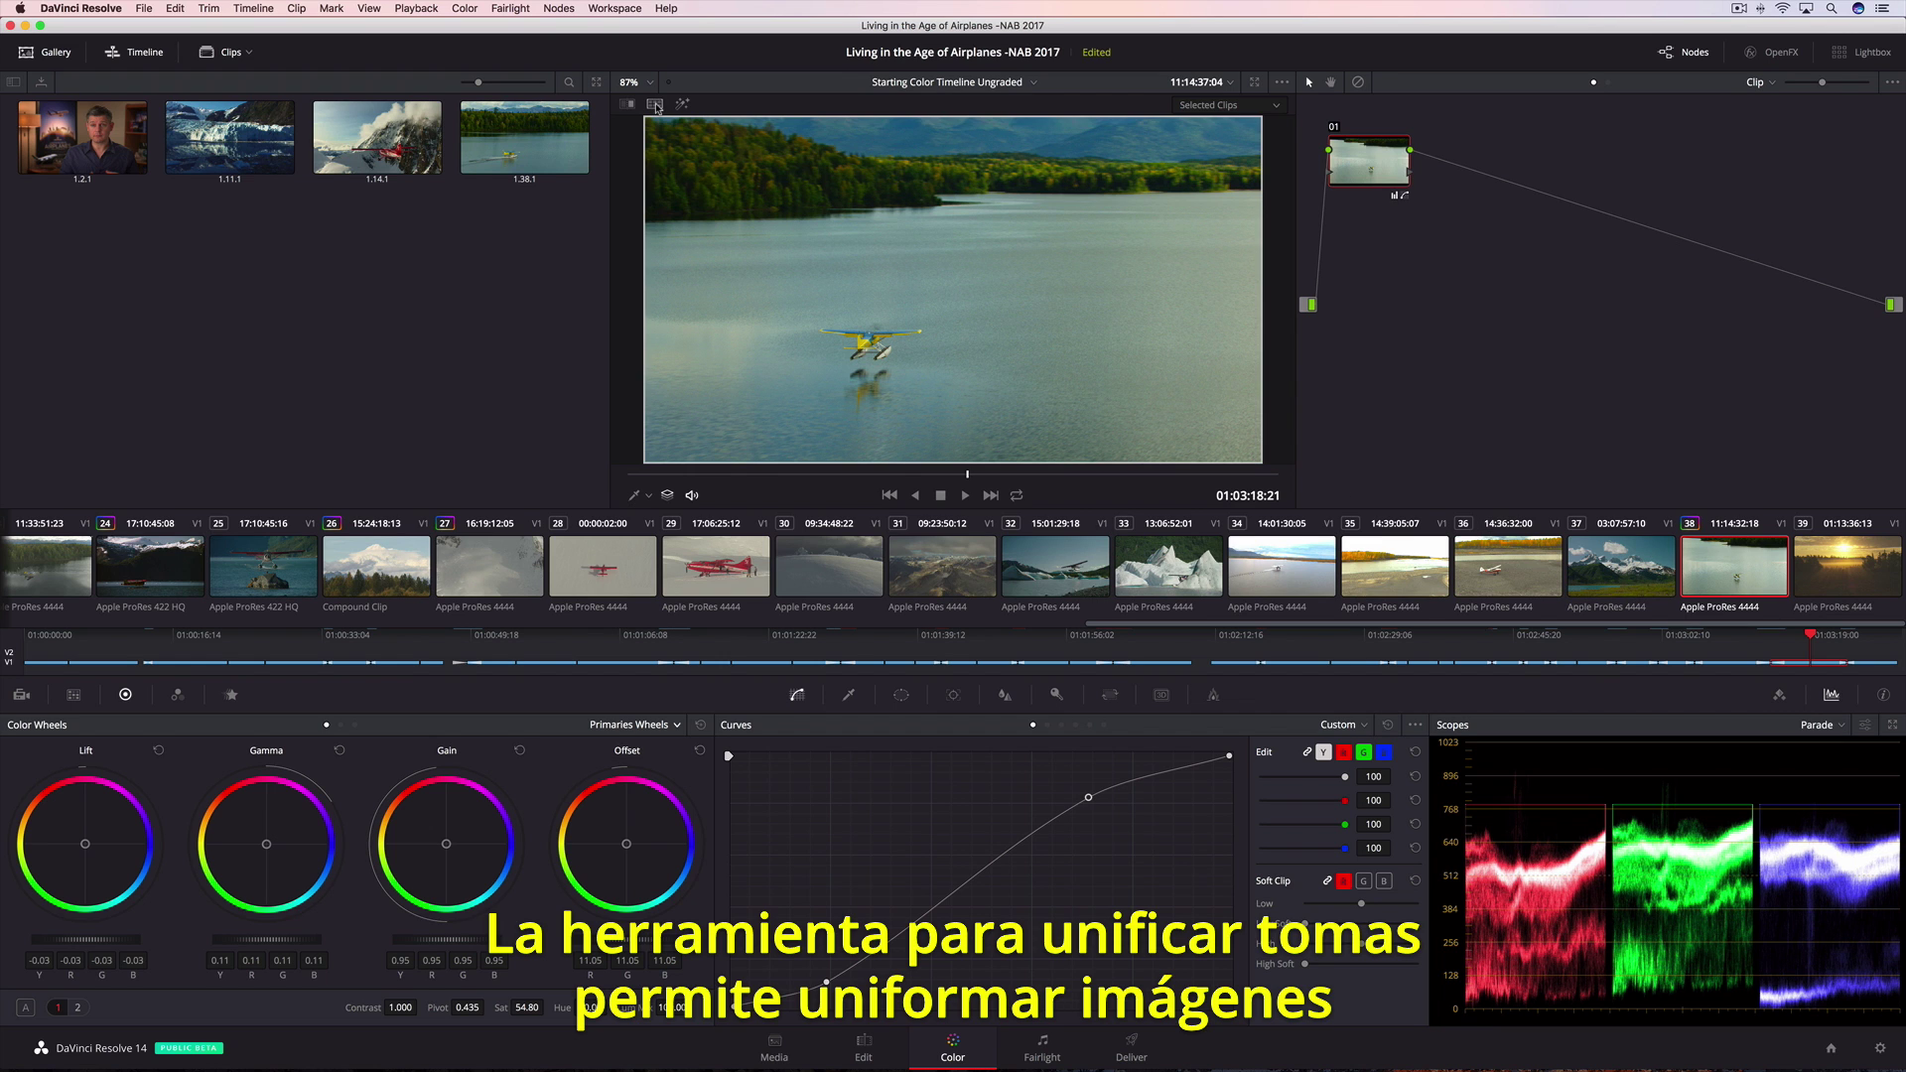
pyautogui.keyDown('super'); pyautogui.click(1264, 557); pyautogui.keyUp('super')
pyautogui.keyDown('super'); pyautogui.click(1394, 568); pyautogui.keyUp('super')
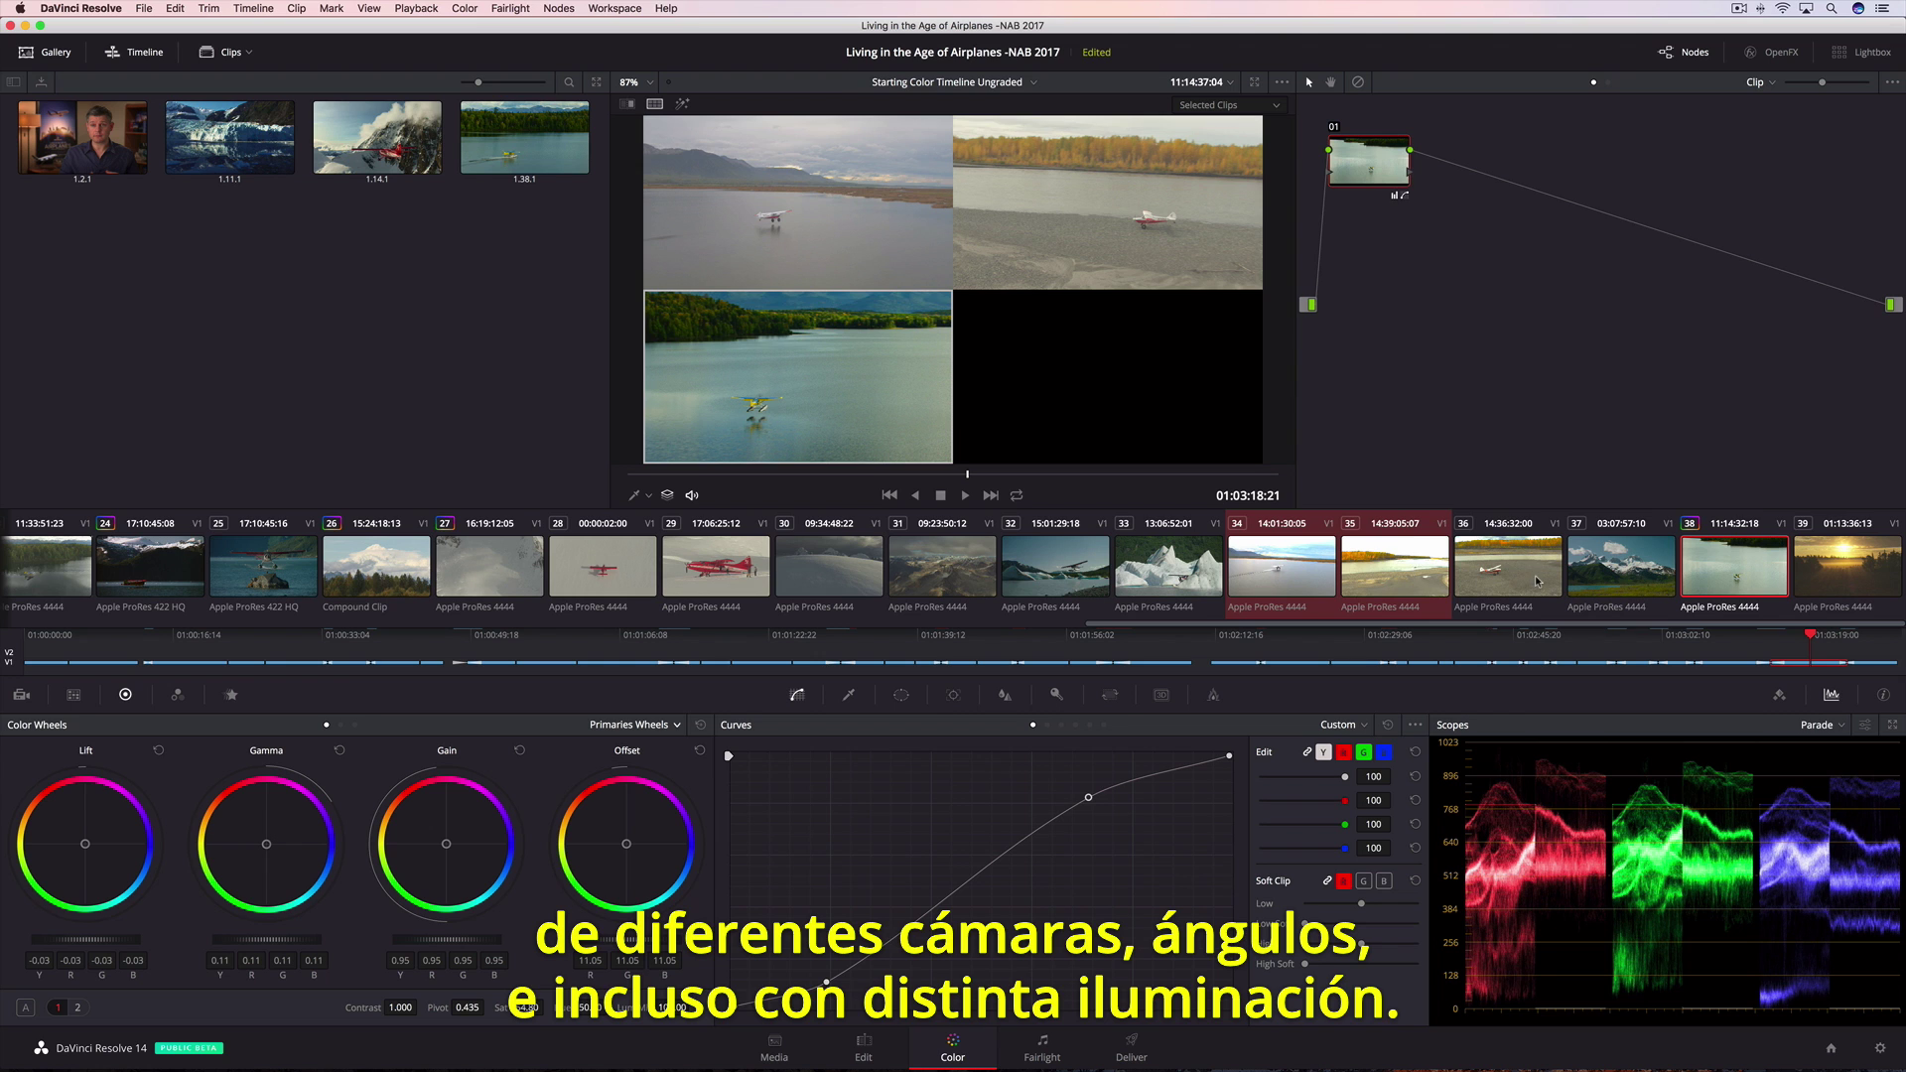
pyautogui.keyDown('super'); pyautogui.click(1537, 581); pyautogui.keyUp('super')
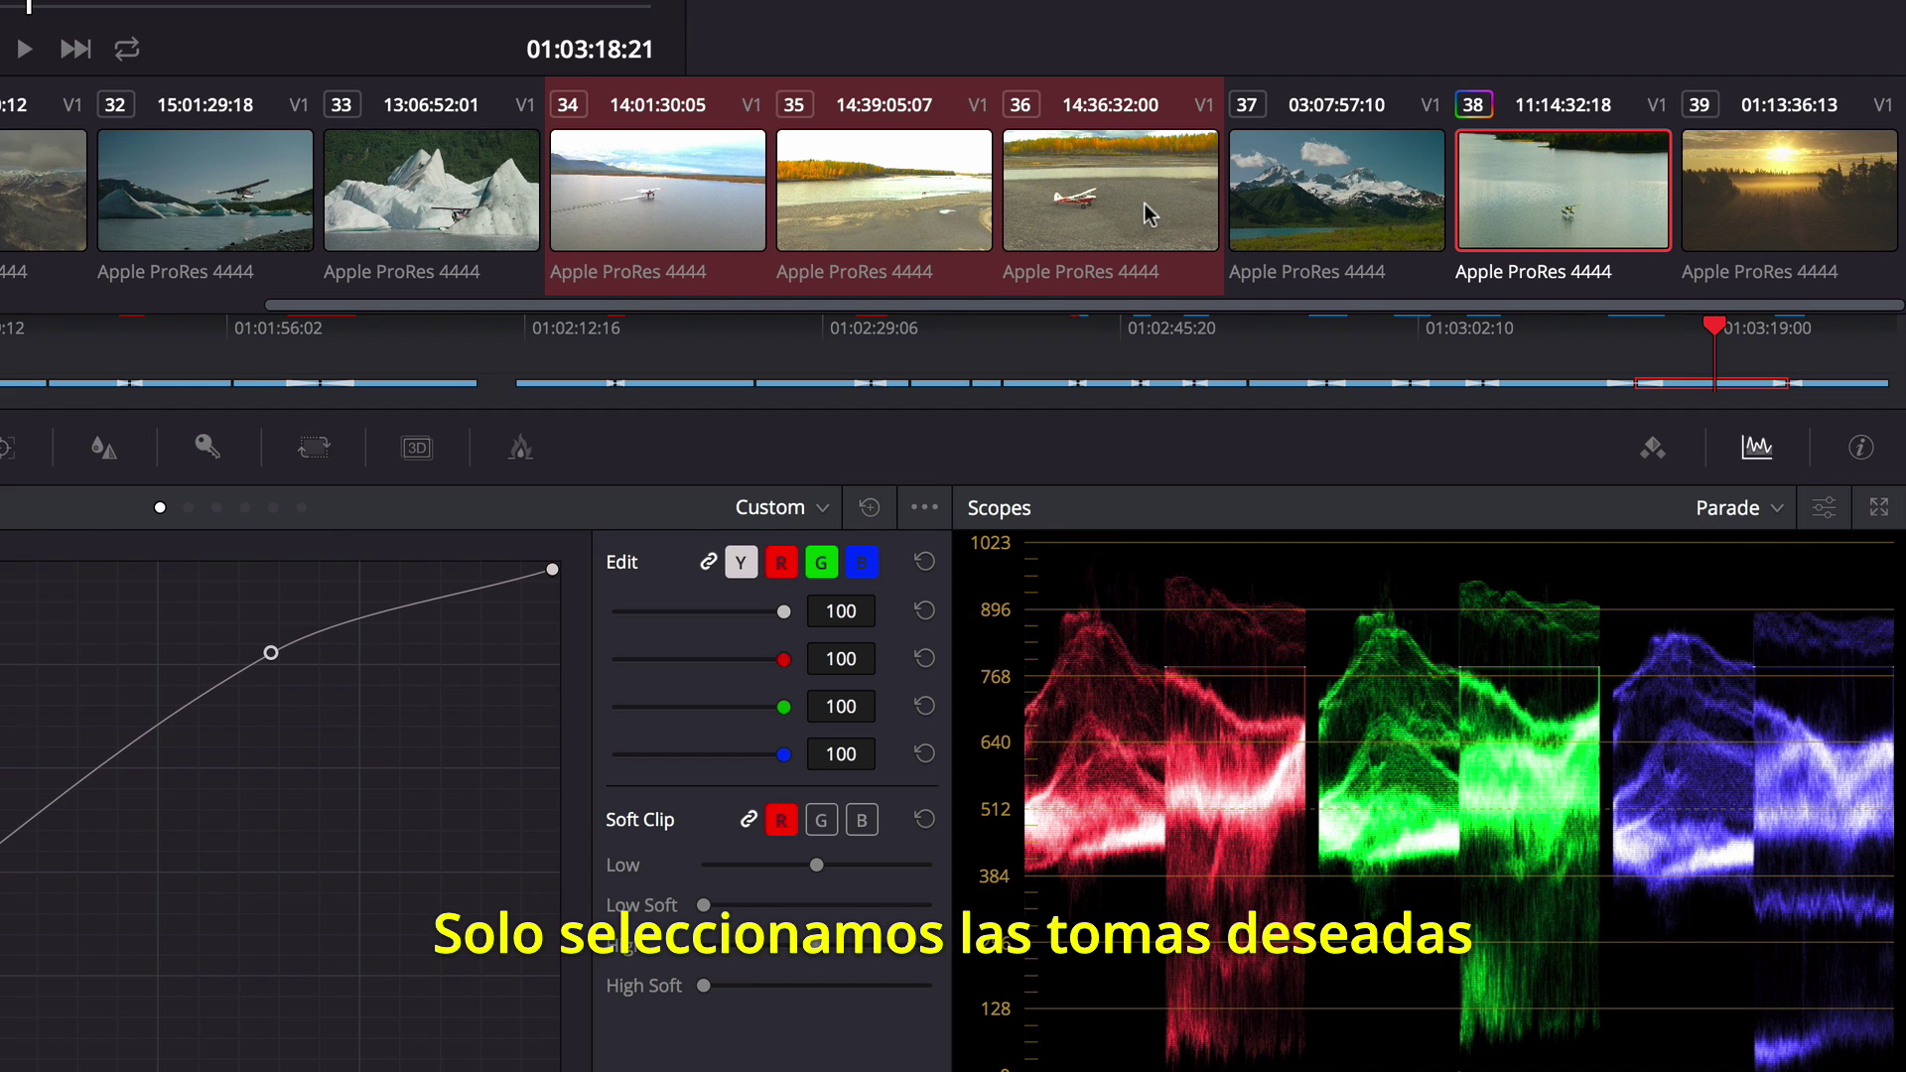
pyautogui.rightClick(1526, 167)
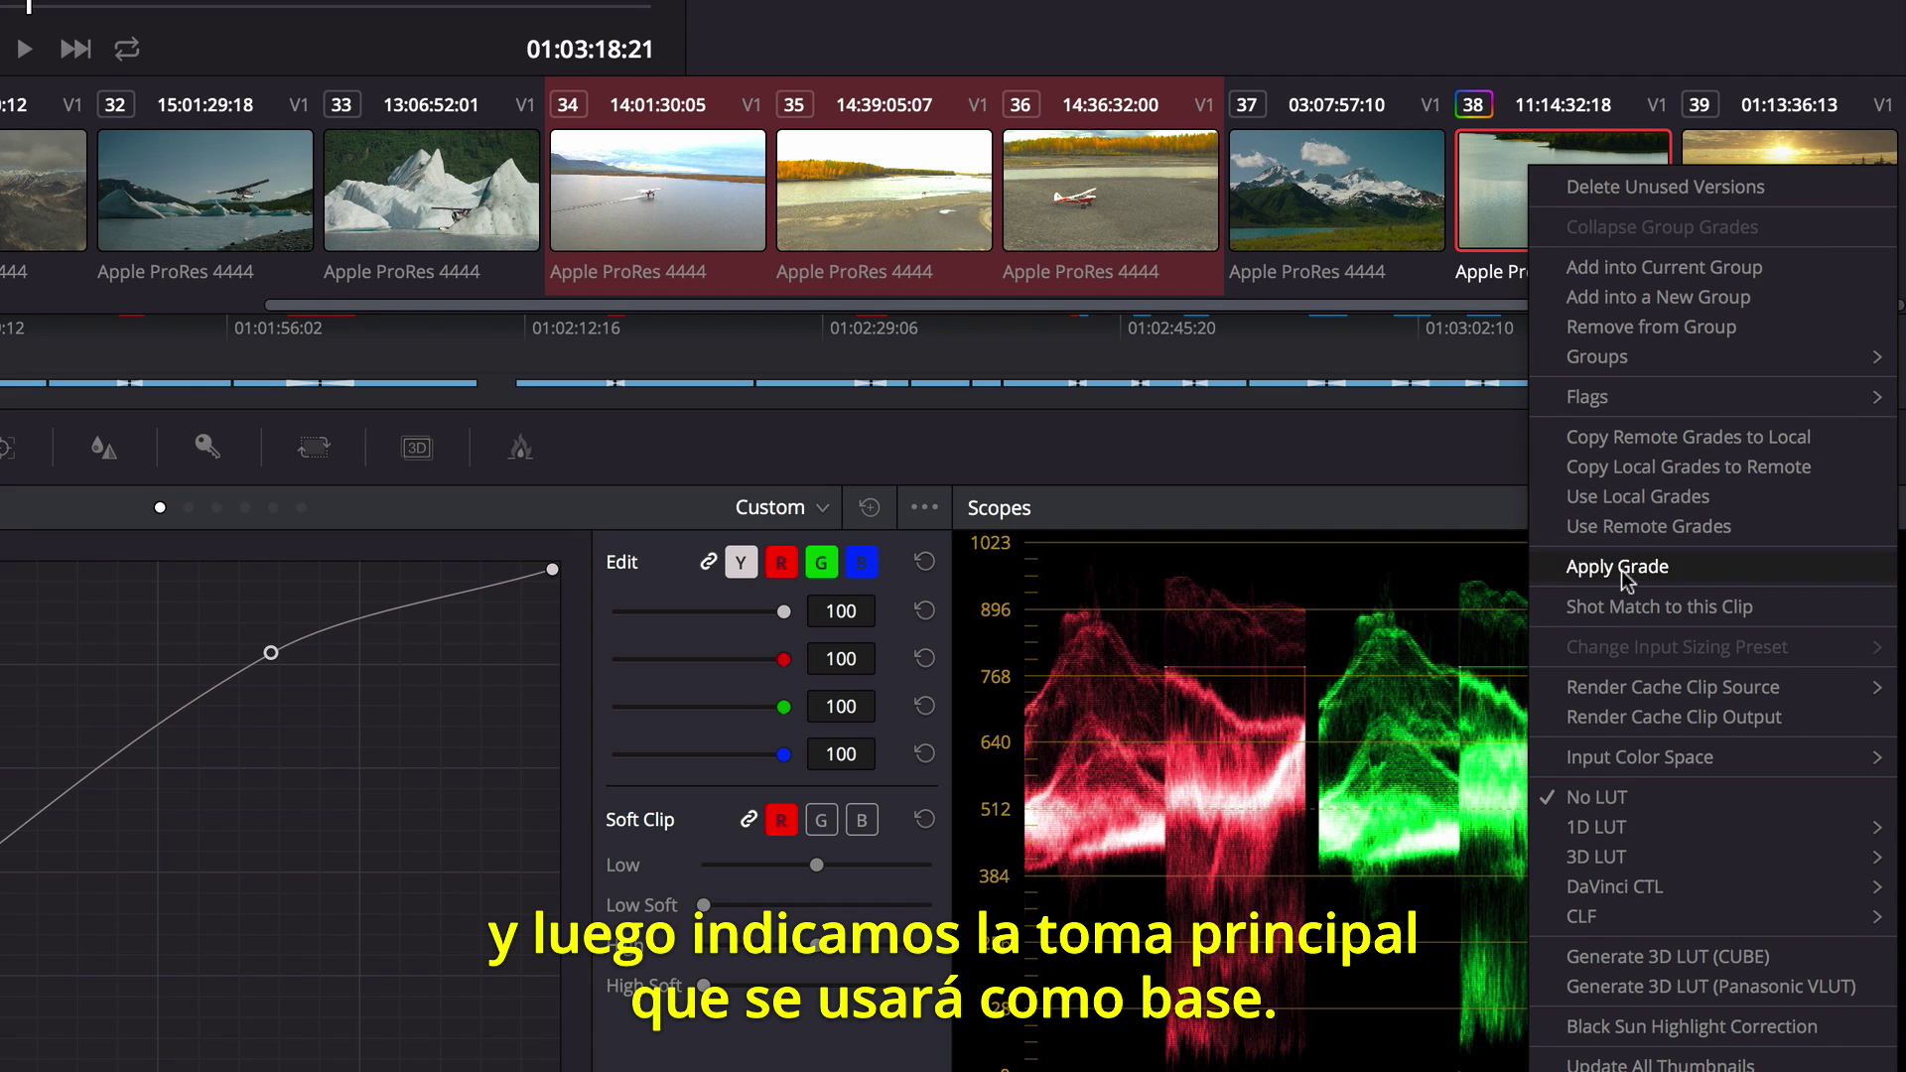
pyautogui.click(1624, 602)
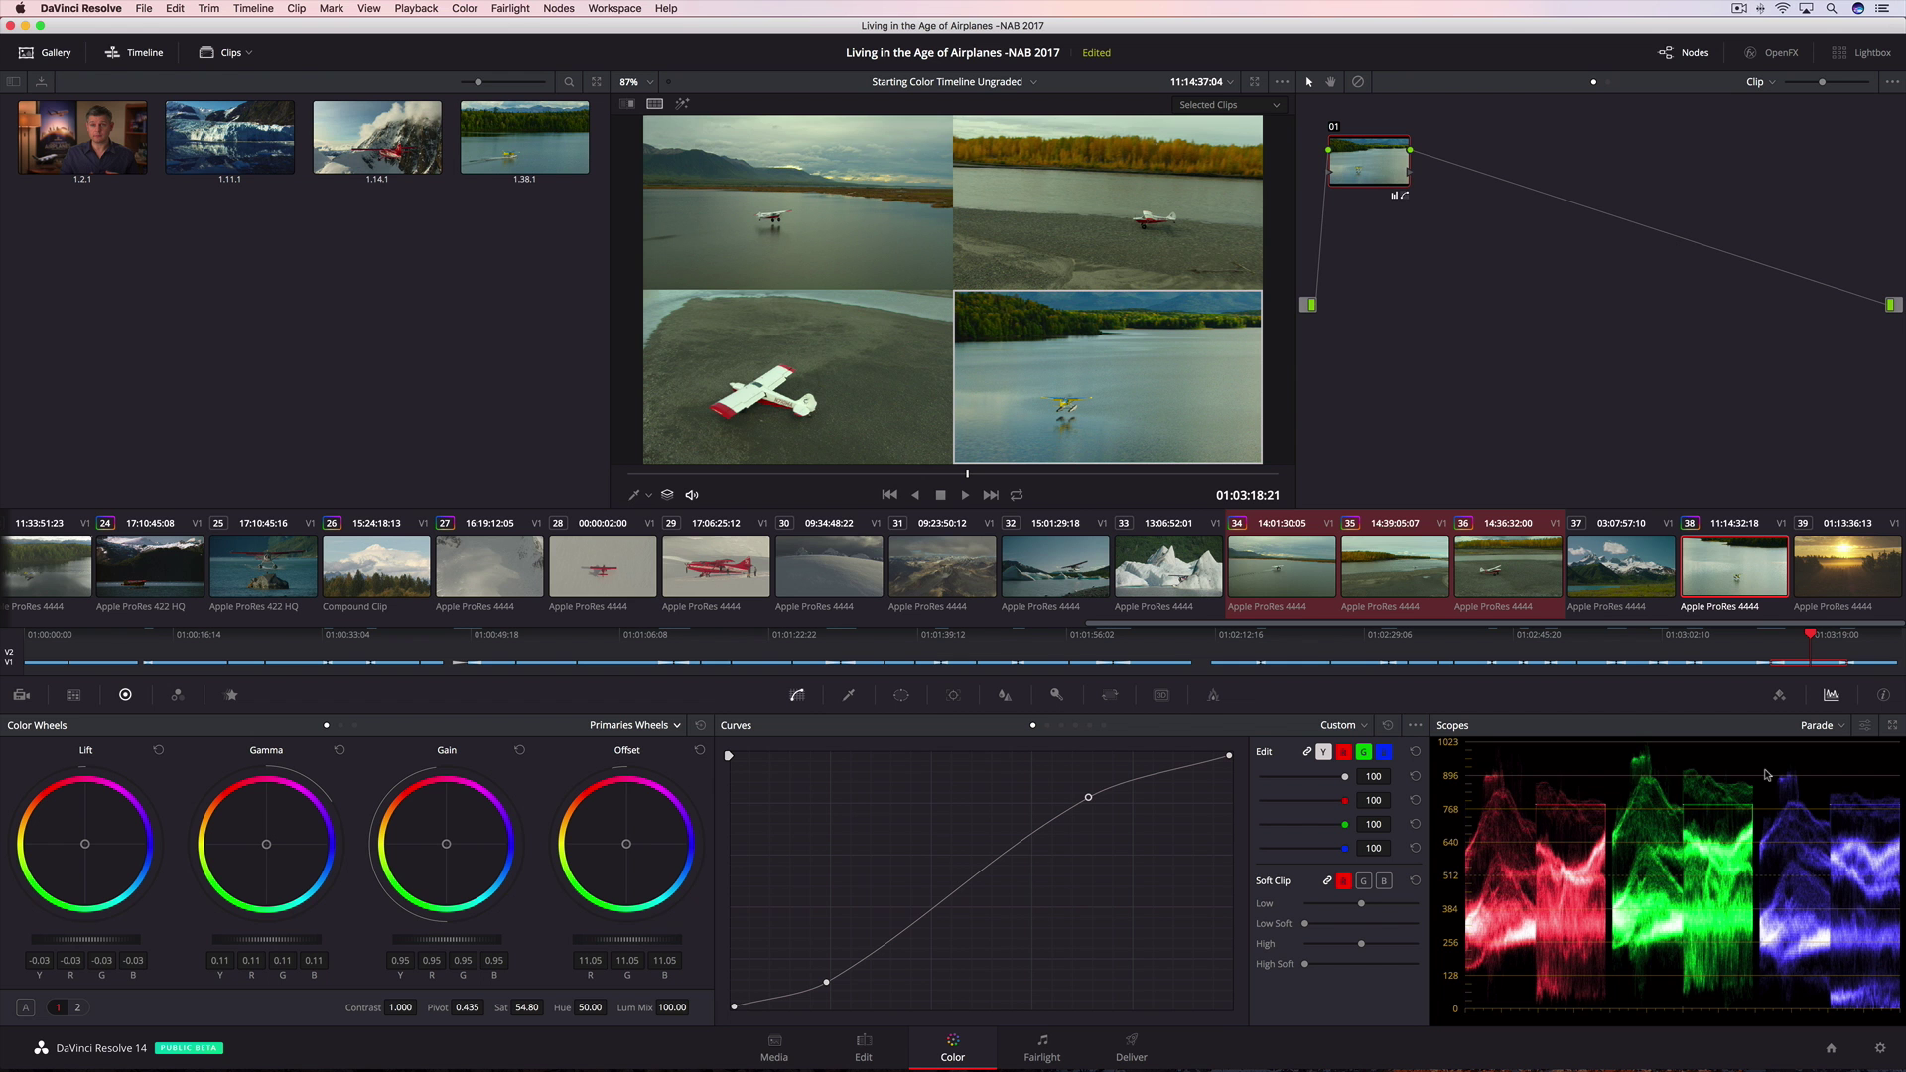
# - Give snowy clip 30 darker Lift and brighter, warmer Gain, then load plane-on-rock clip 25
pyautogui.click(822, 574)
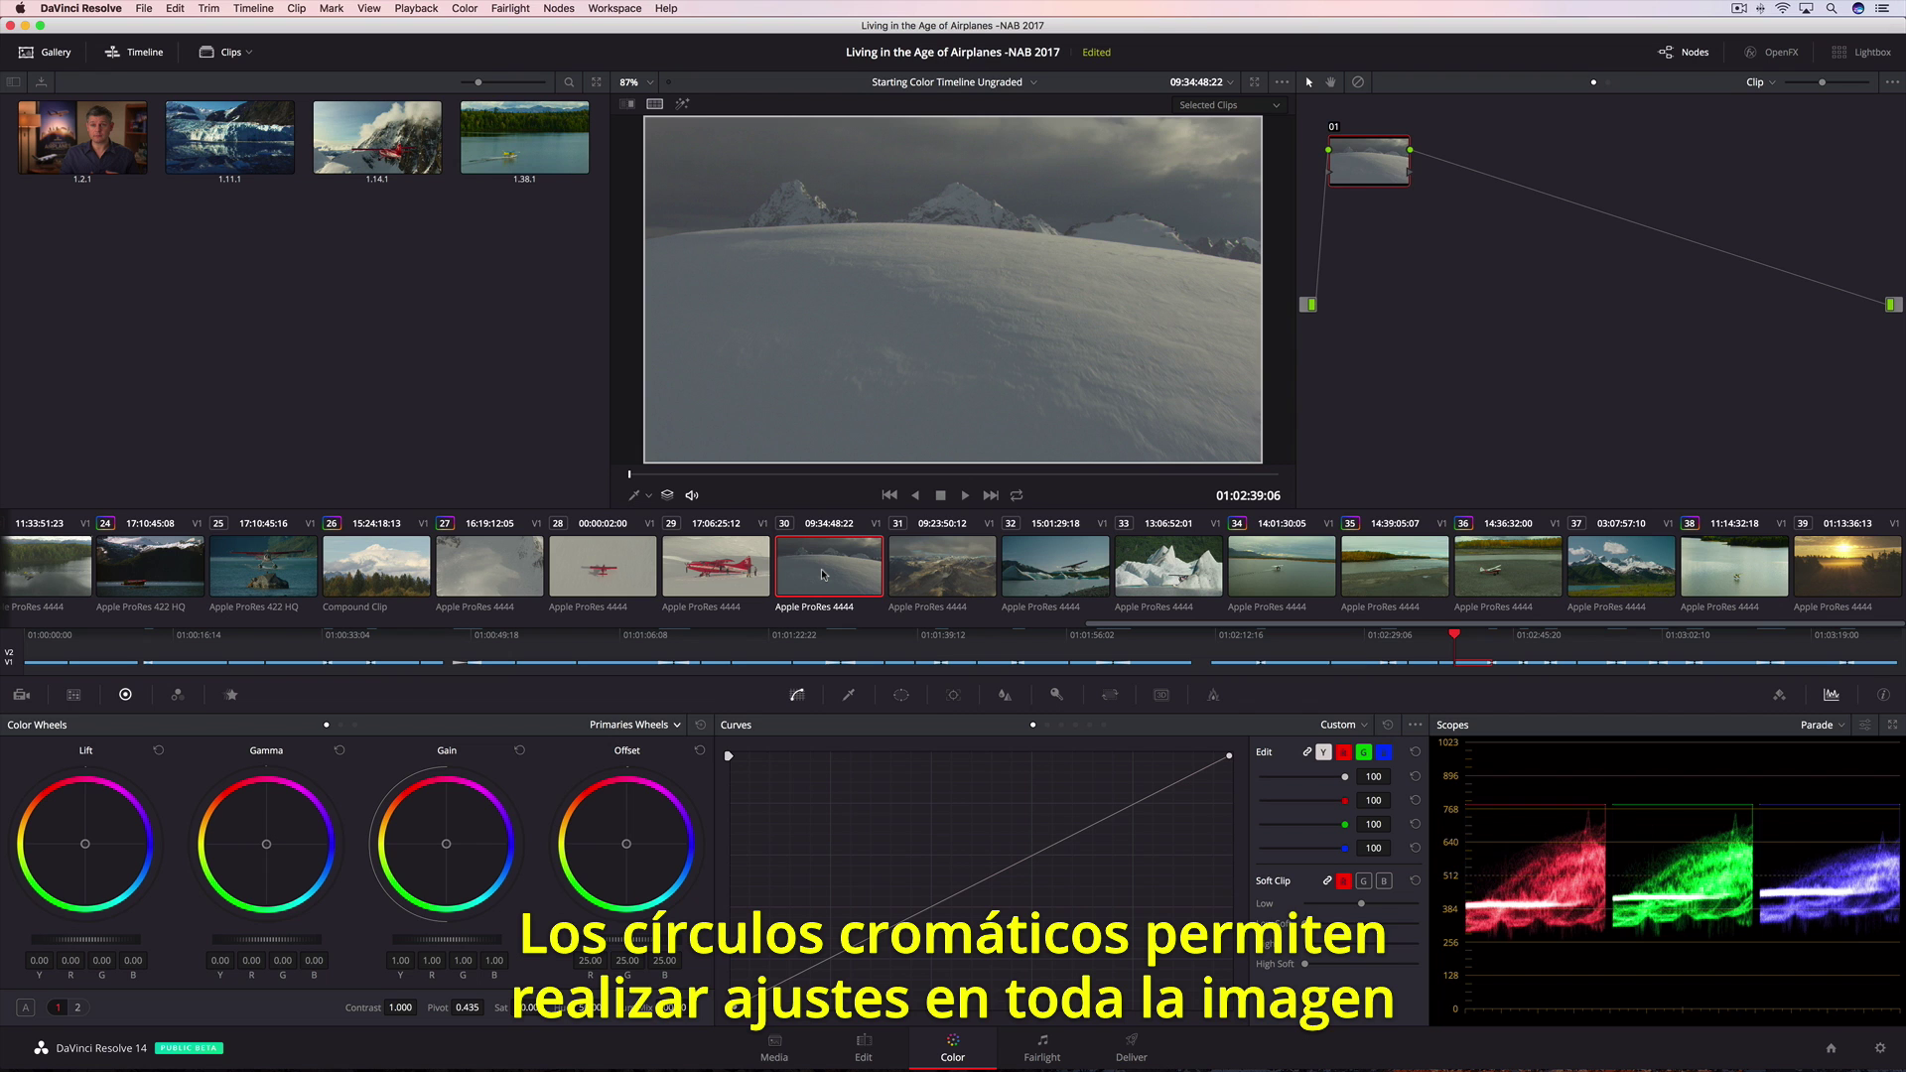
pyautogui.press('space')
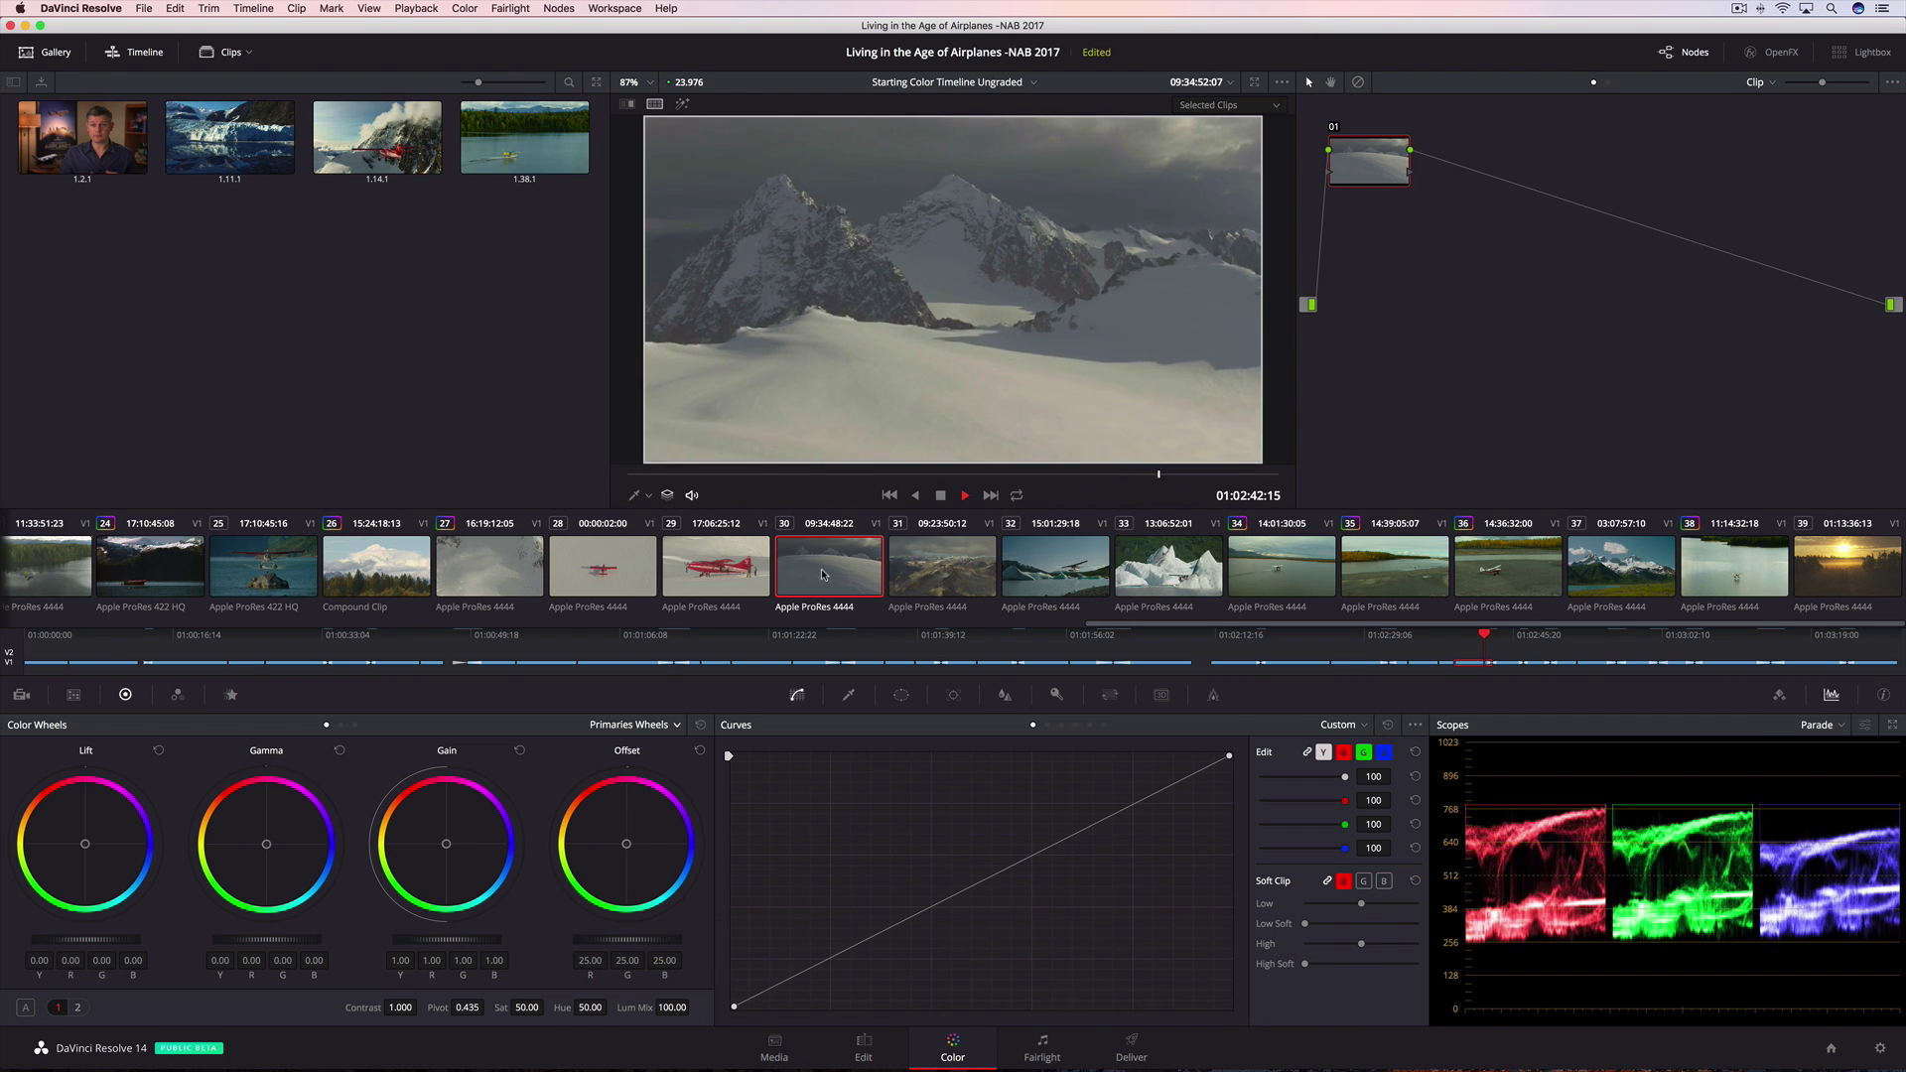
pyautogui.press('space')
pyautogui.moveTo(85, 845); pyautogui.dragTo(152, 853)
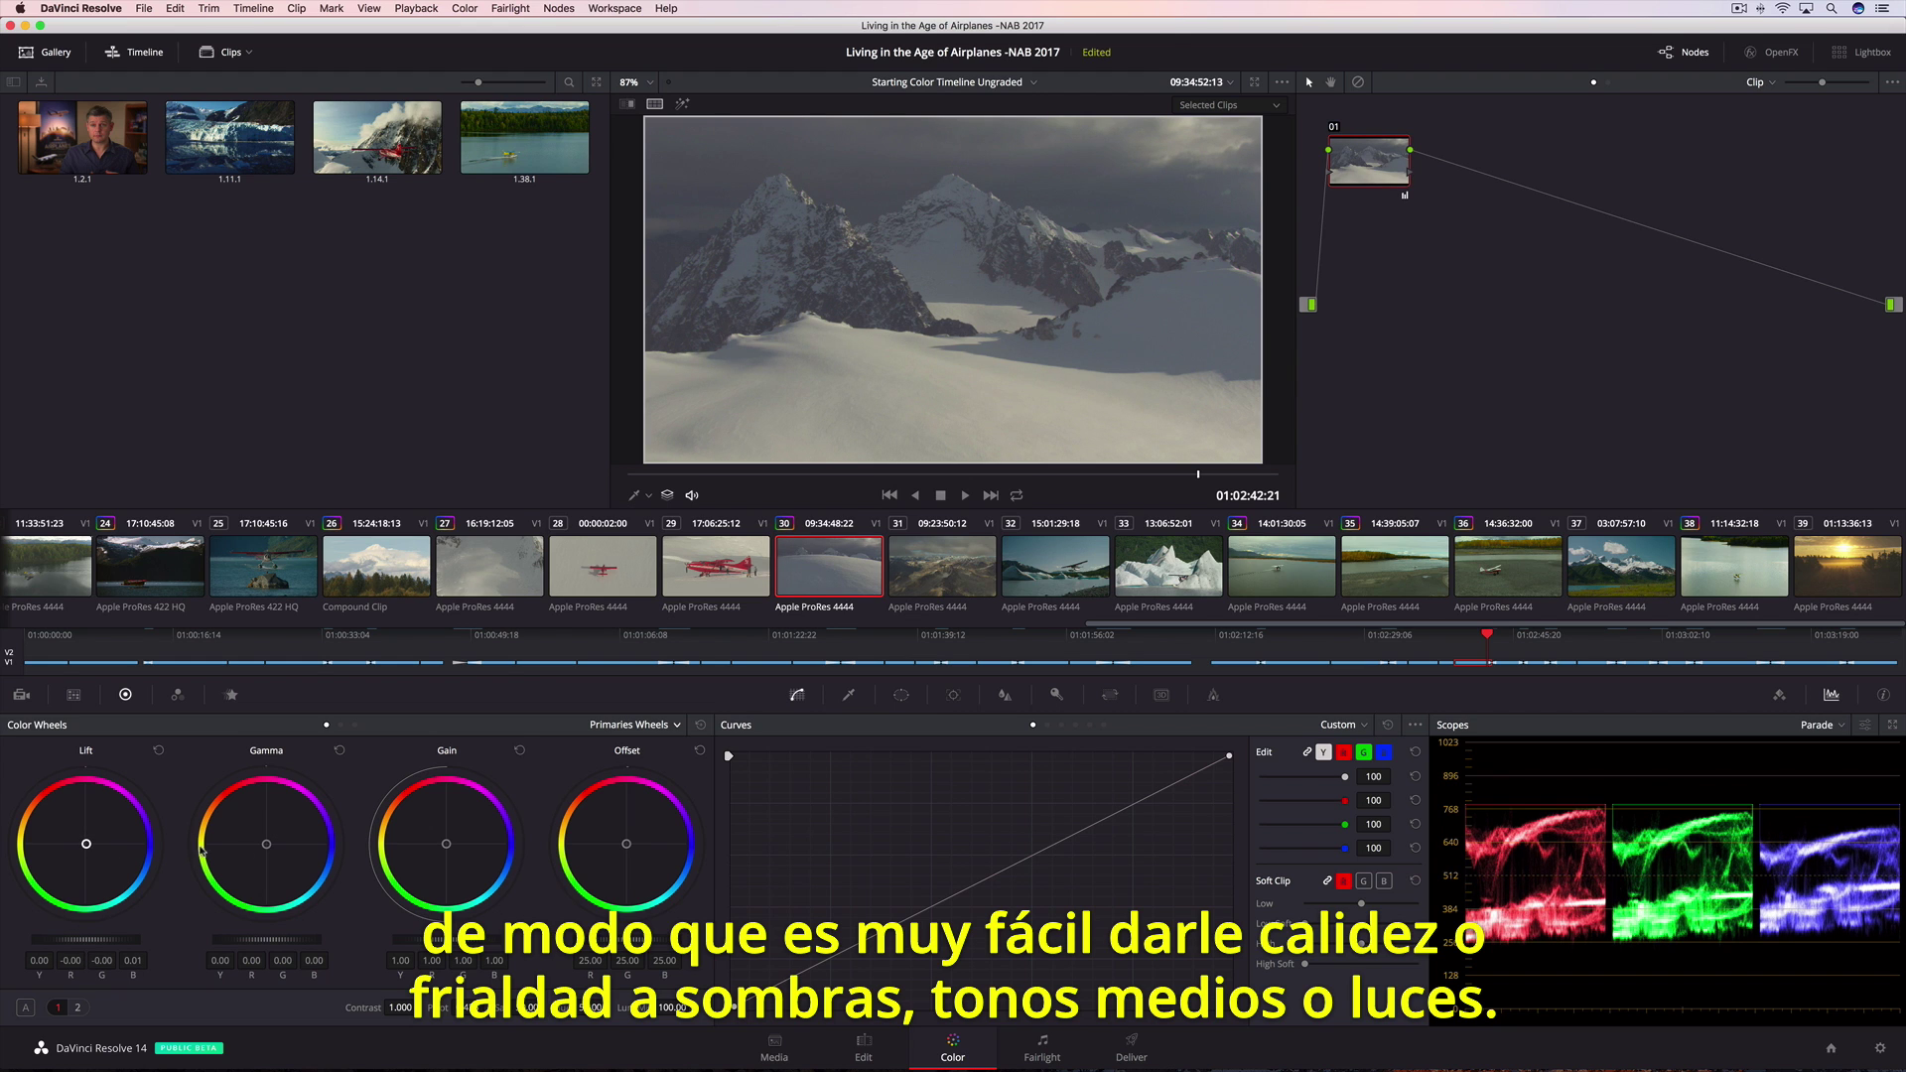
pyautogui.moveTo(445, 844); pyautogui.dragTo(446, 856)
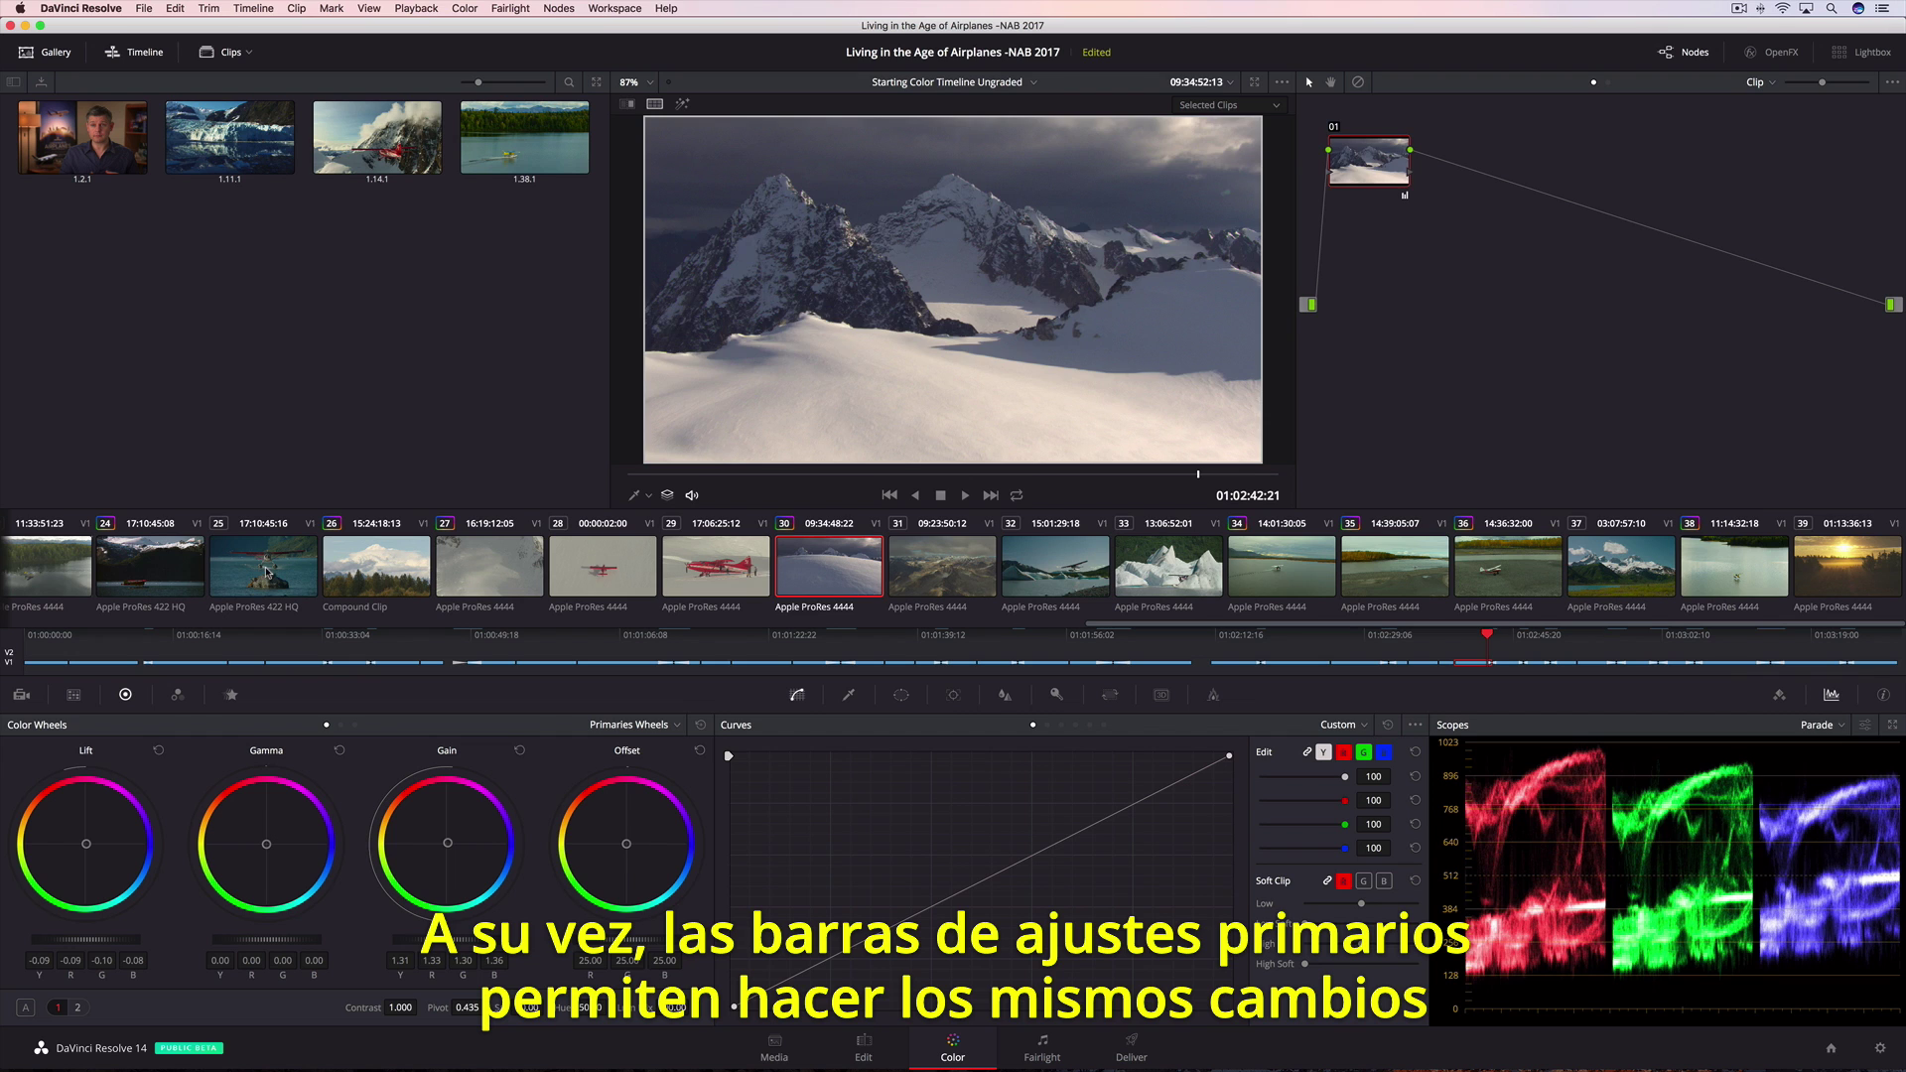
pyautogui.click(266, 573)
# - Using primaries bars, adjust blue and green balances and brighten overall Gain to 1.60
pyautogui.click(675, 728)
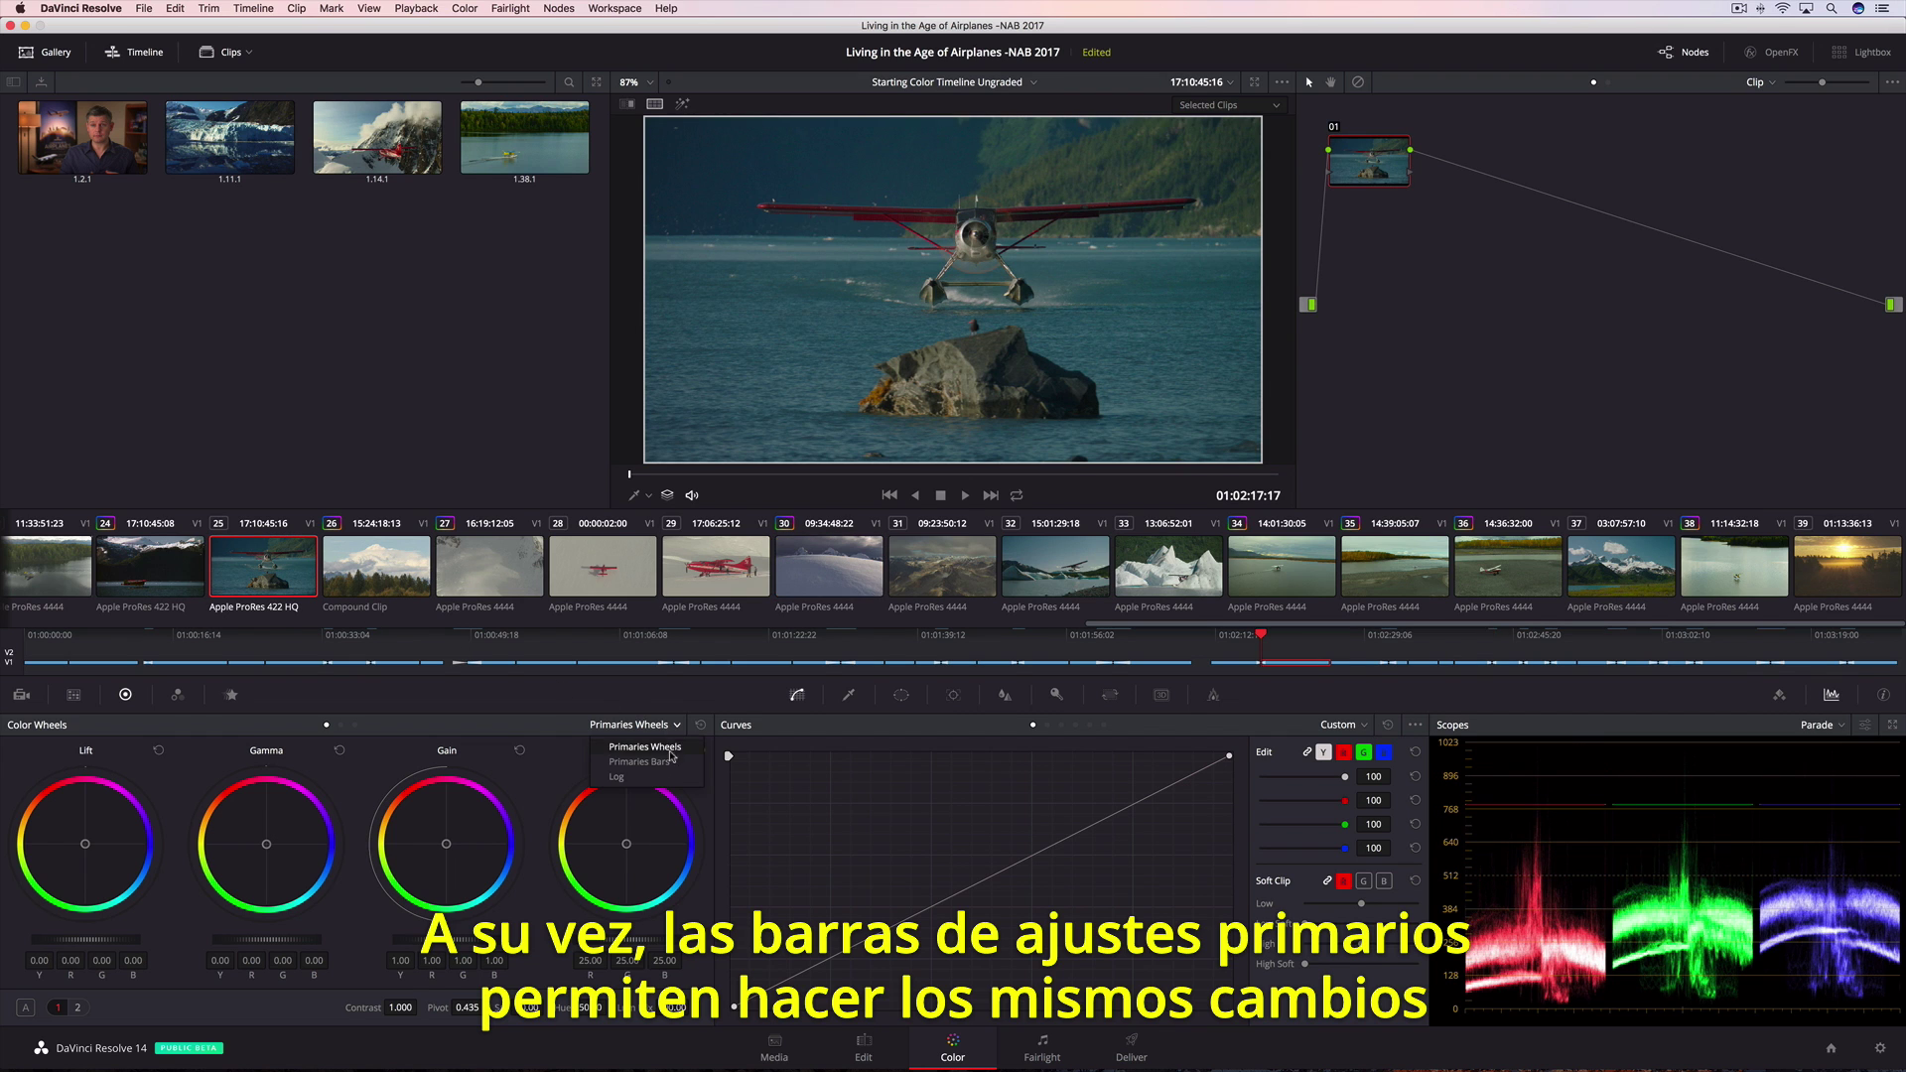
pyautogui.click(671, 762)
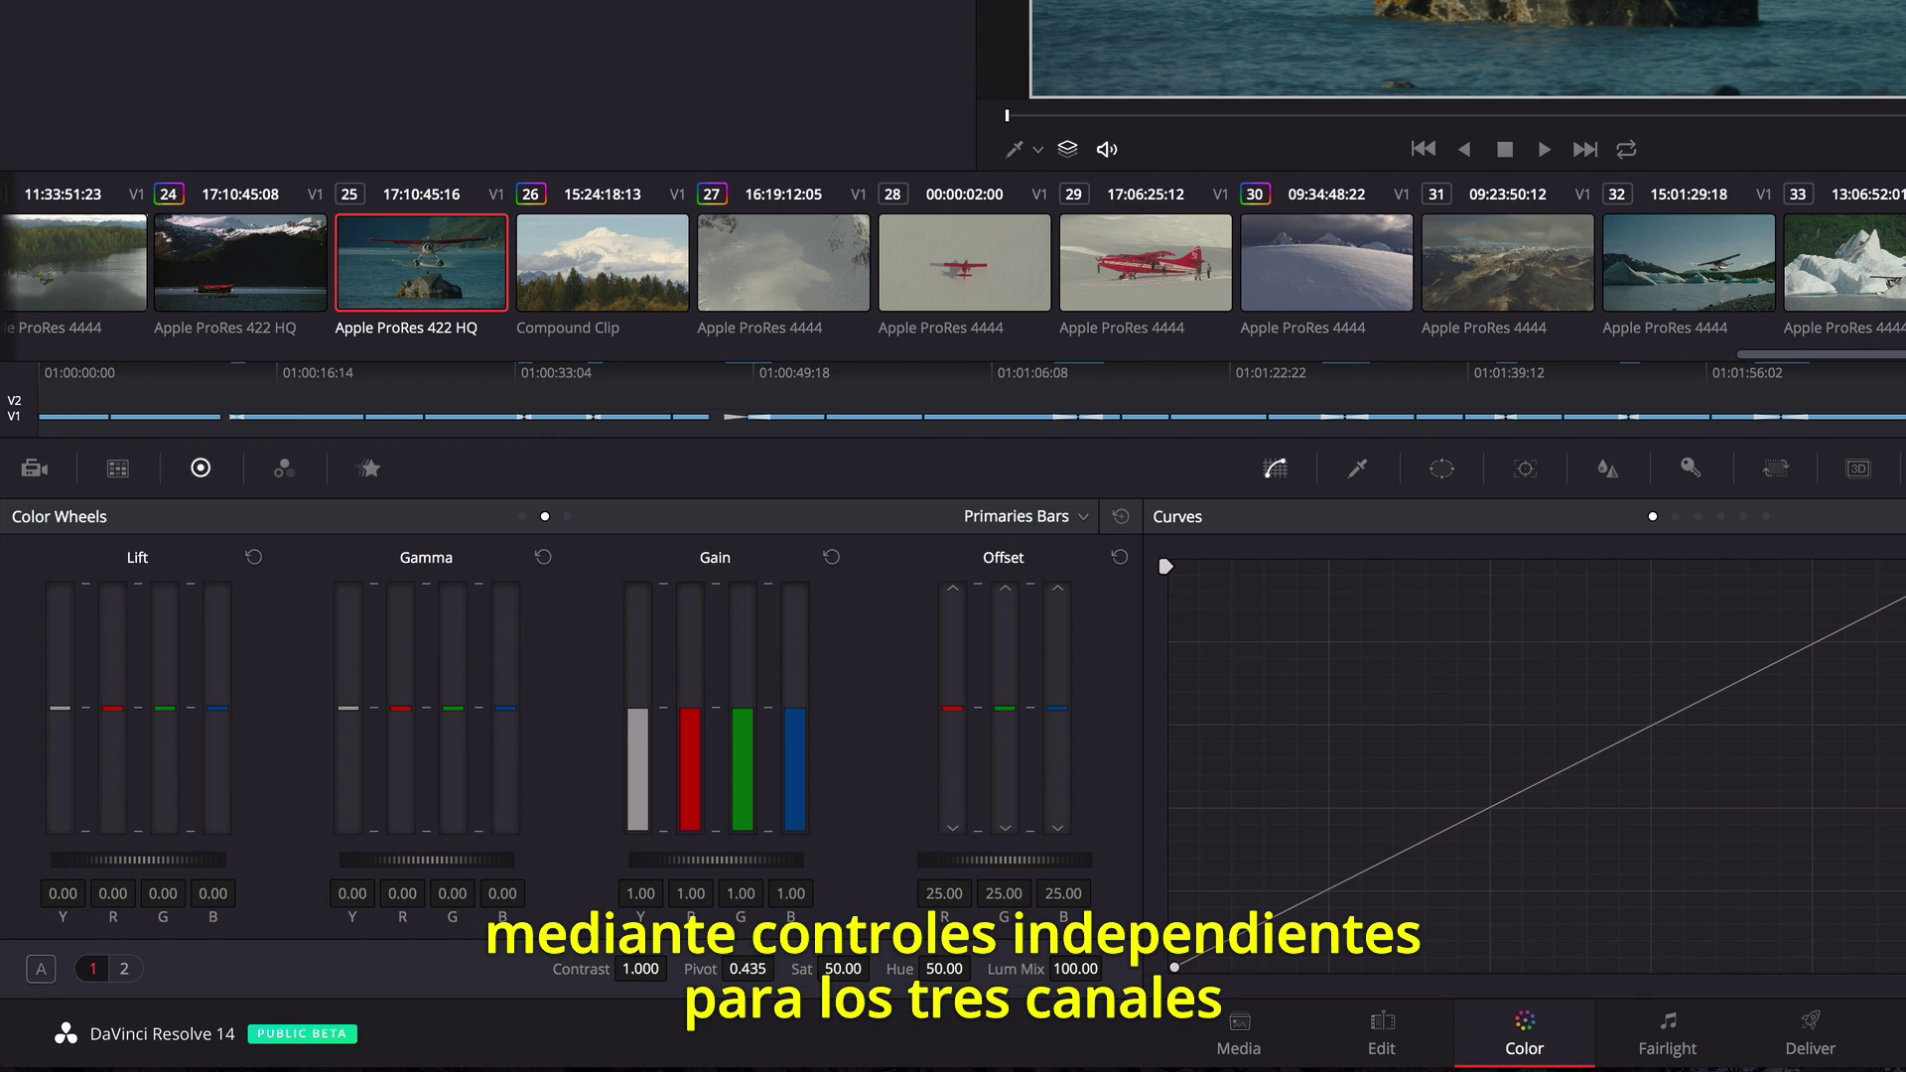
pyautogui.moveTo(136, 846); pyautogui.dragTo(136, 847)
pyautogui.moveTo(217, 709); pyautogui.dragTo(216, 707)
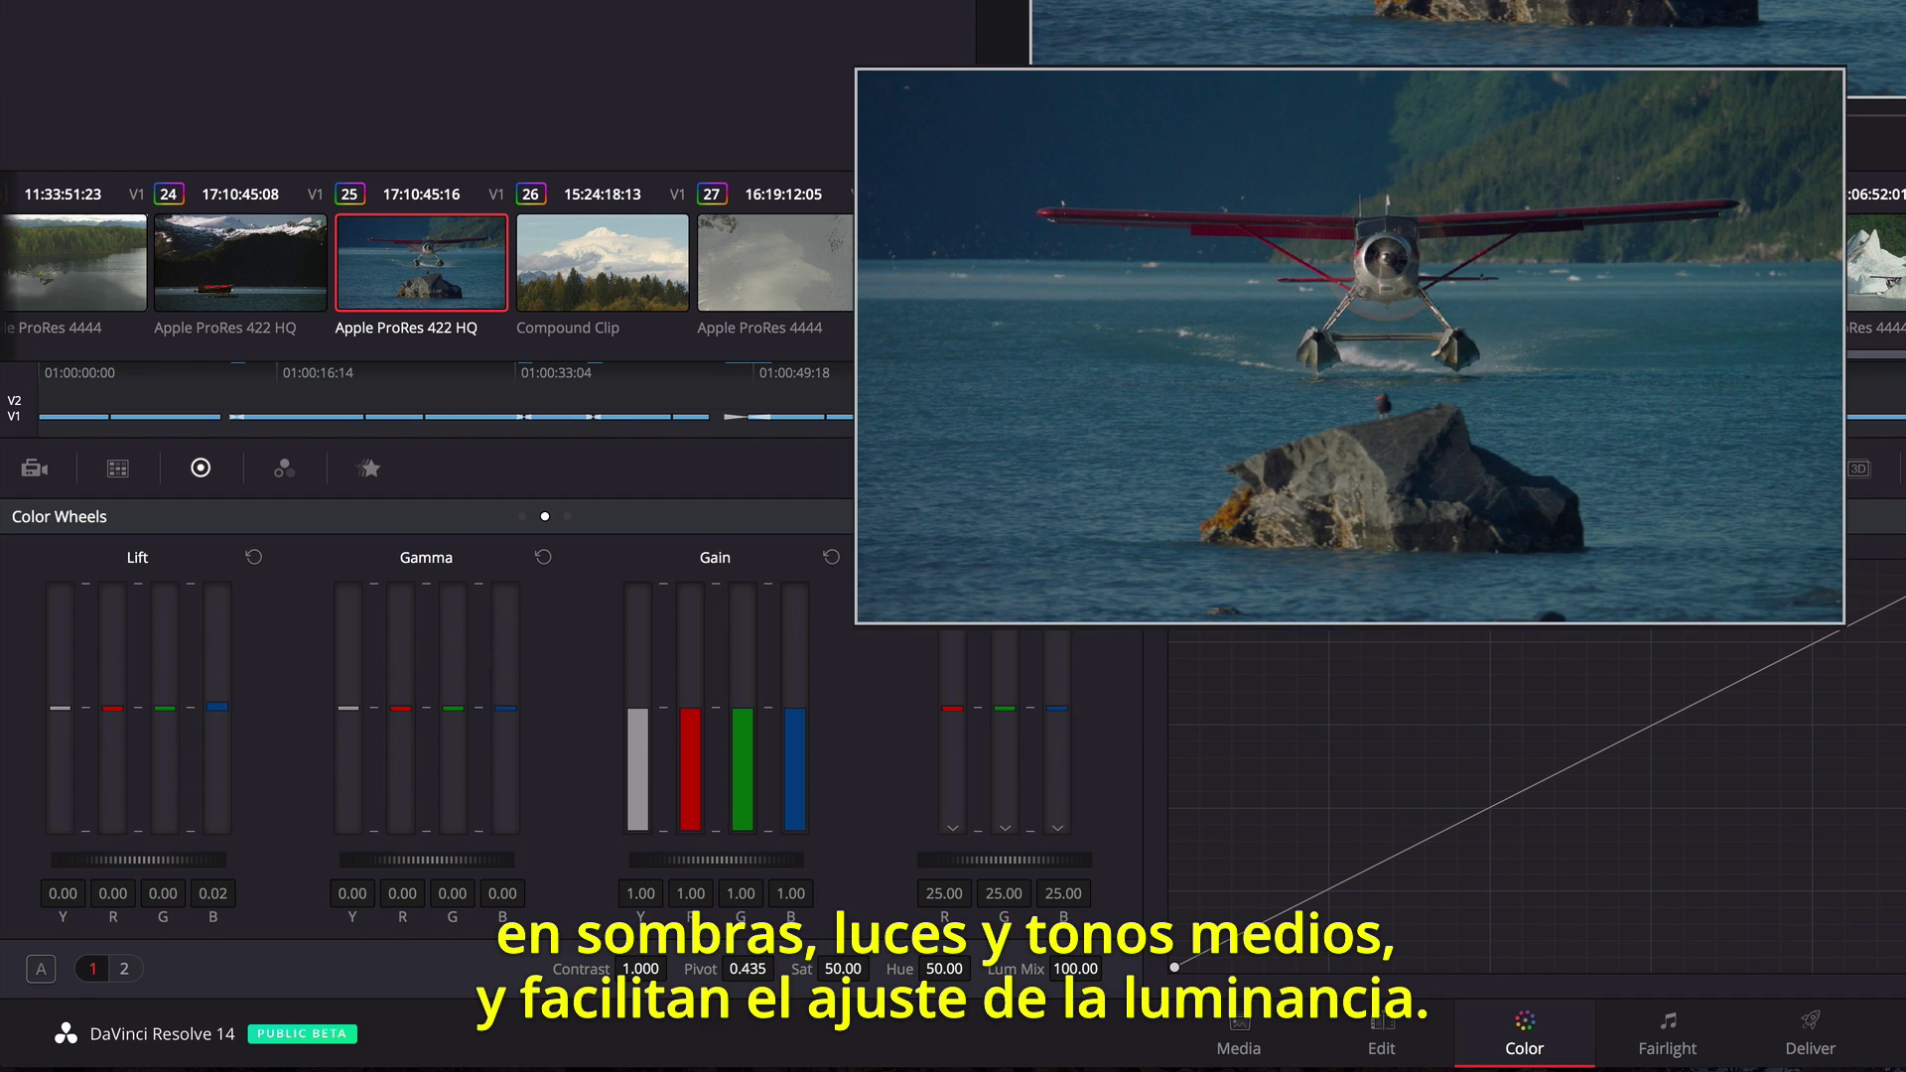
pyautogui.moveTo(453, 709); pyautogui.dragTo(453, 709)
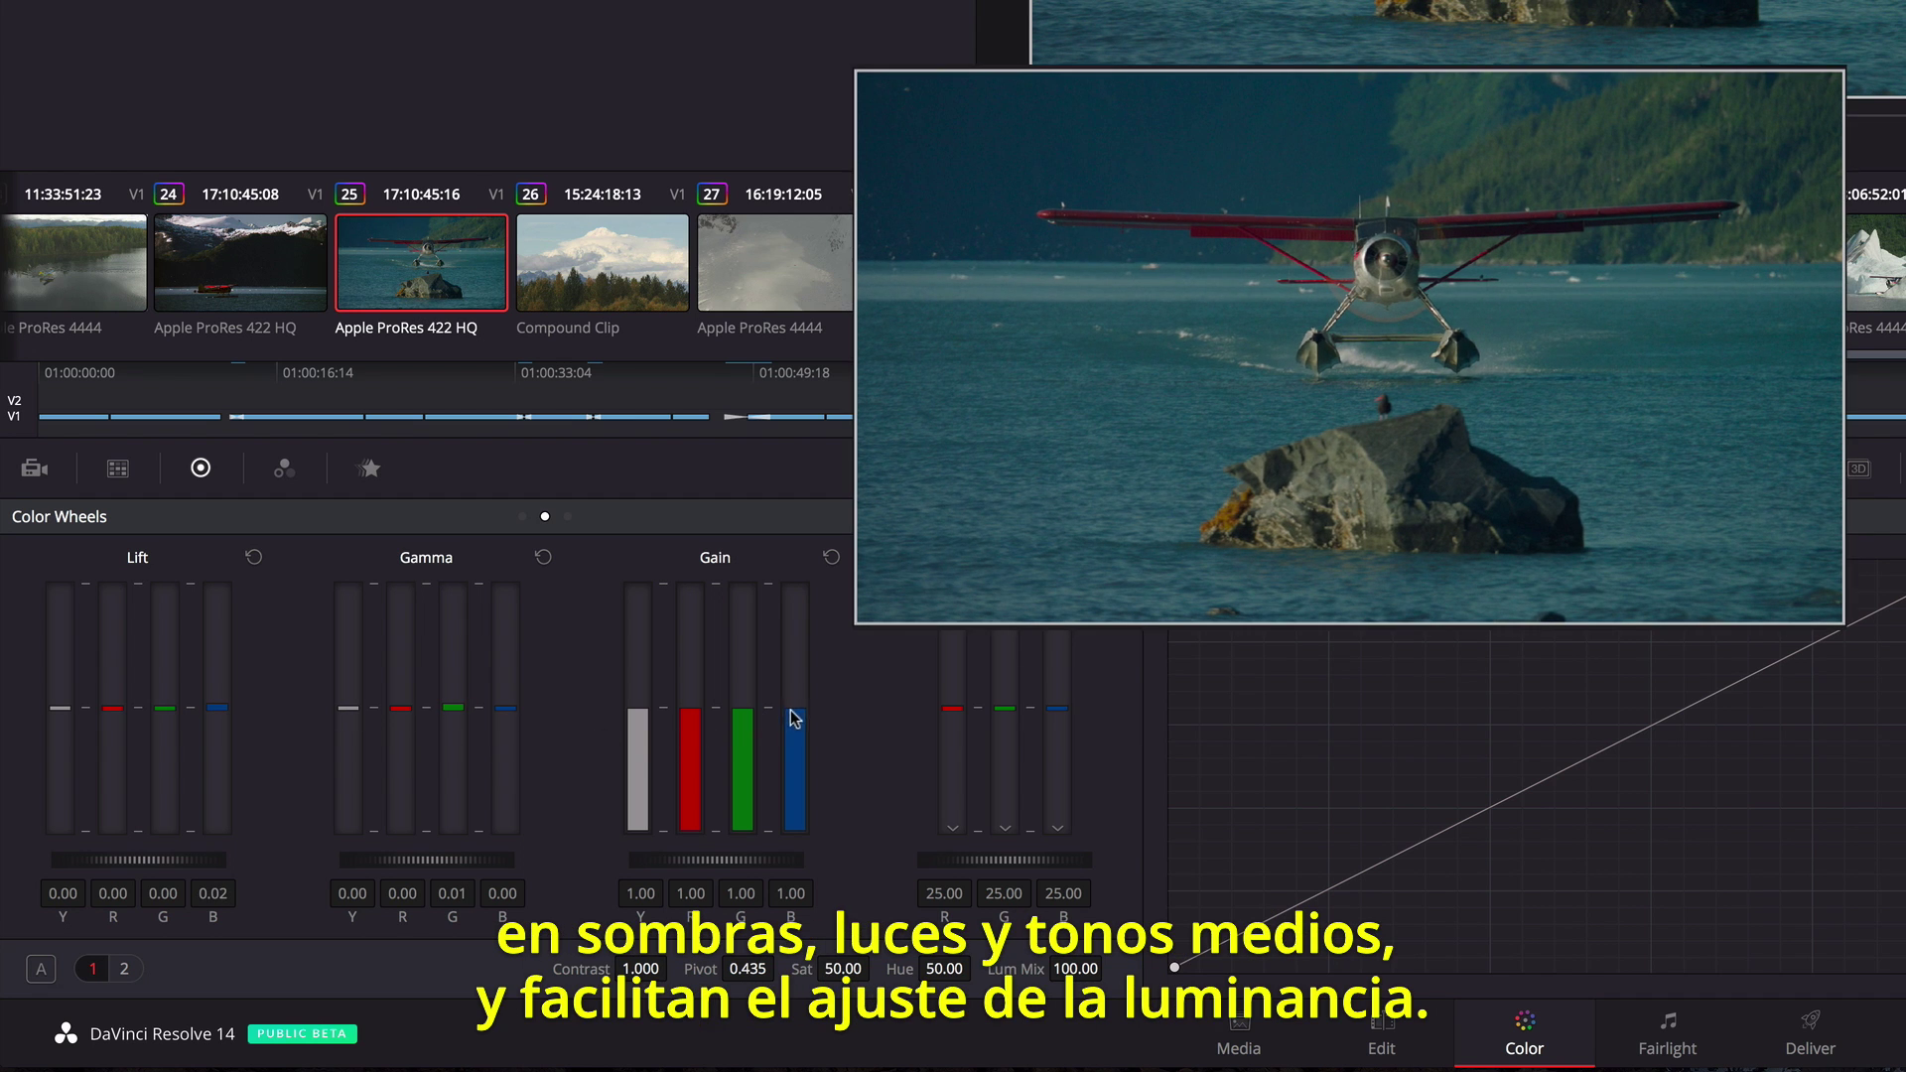
pyautogui.moveTo(794, 702); pyautogui.dragTo(795, 700)
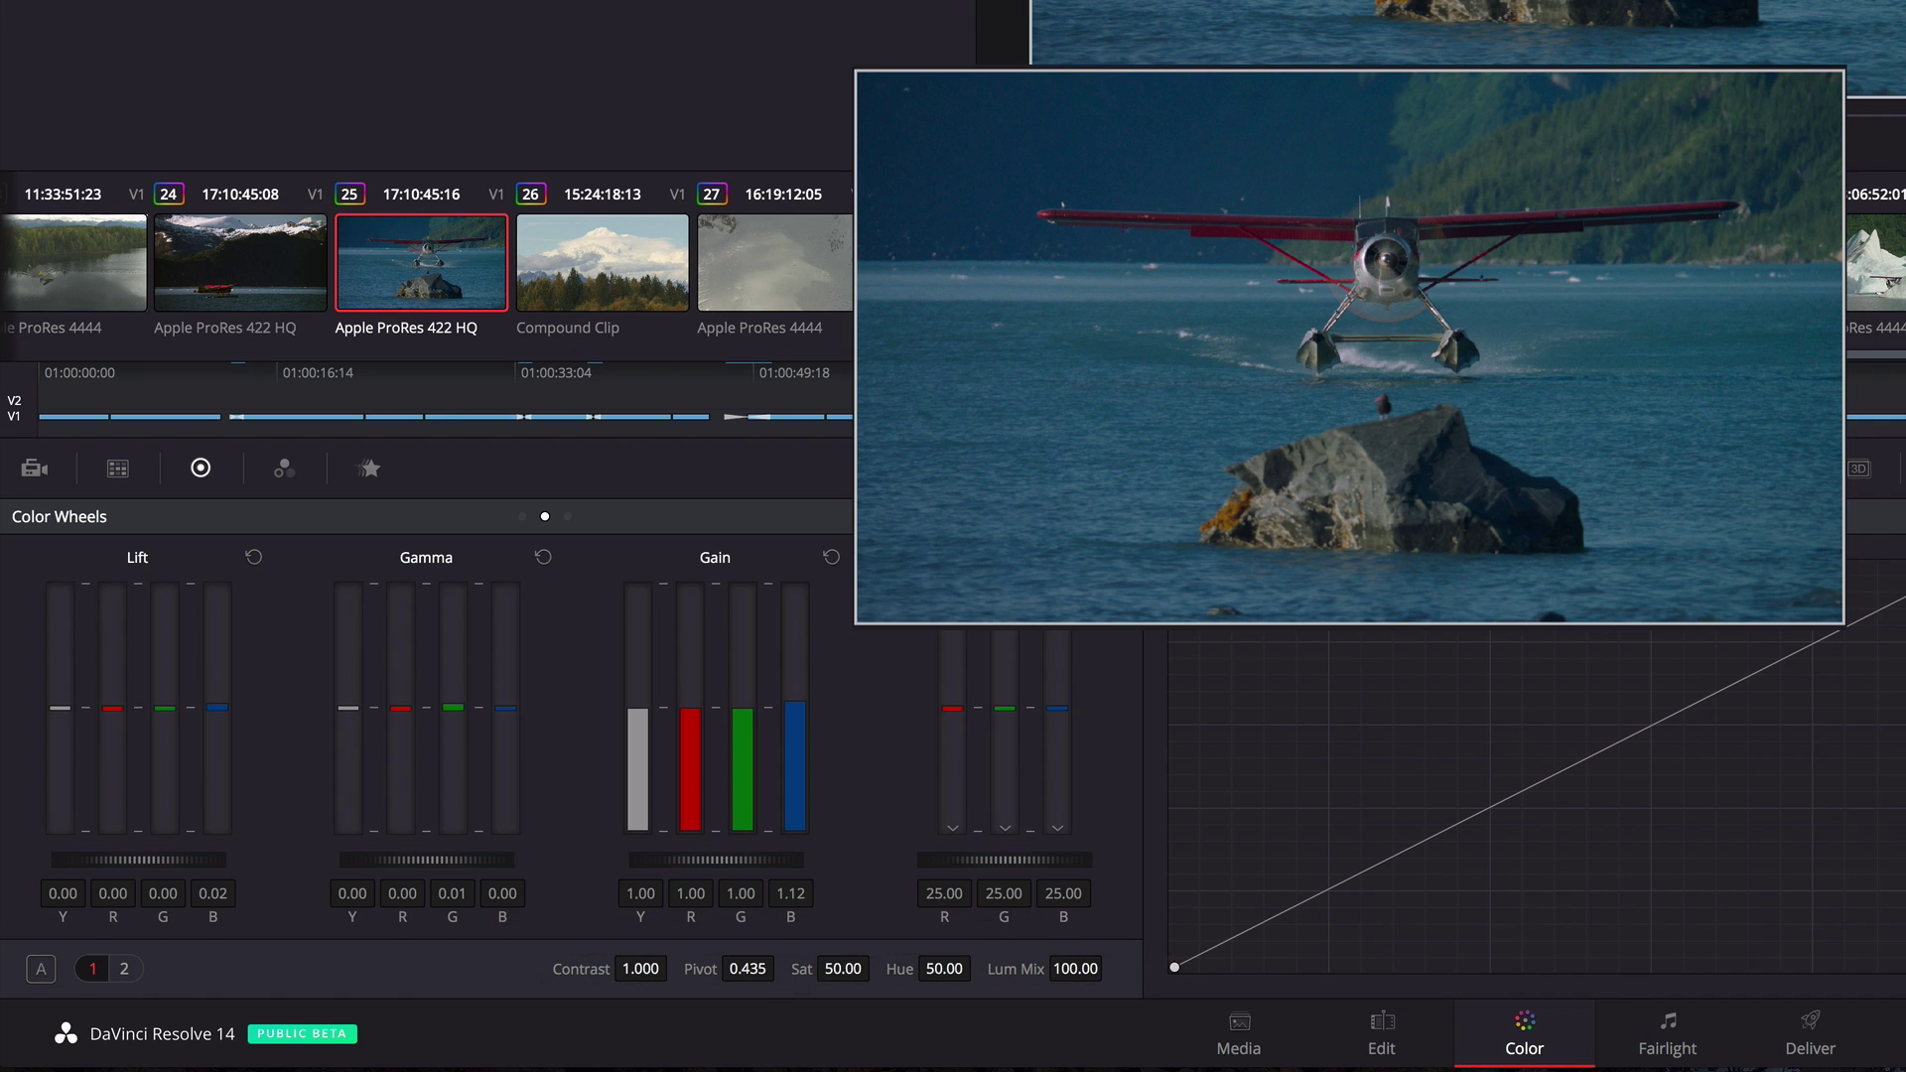
pyautogui.moveTo(637, 708); pyautogui.dragTo(638, 672)
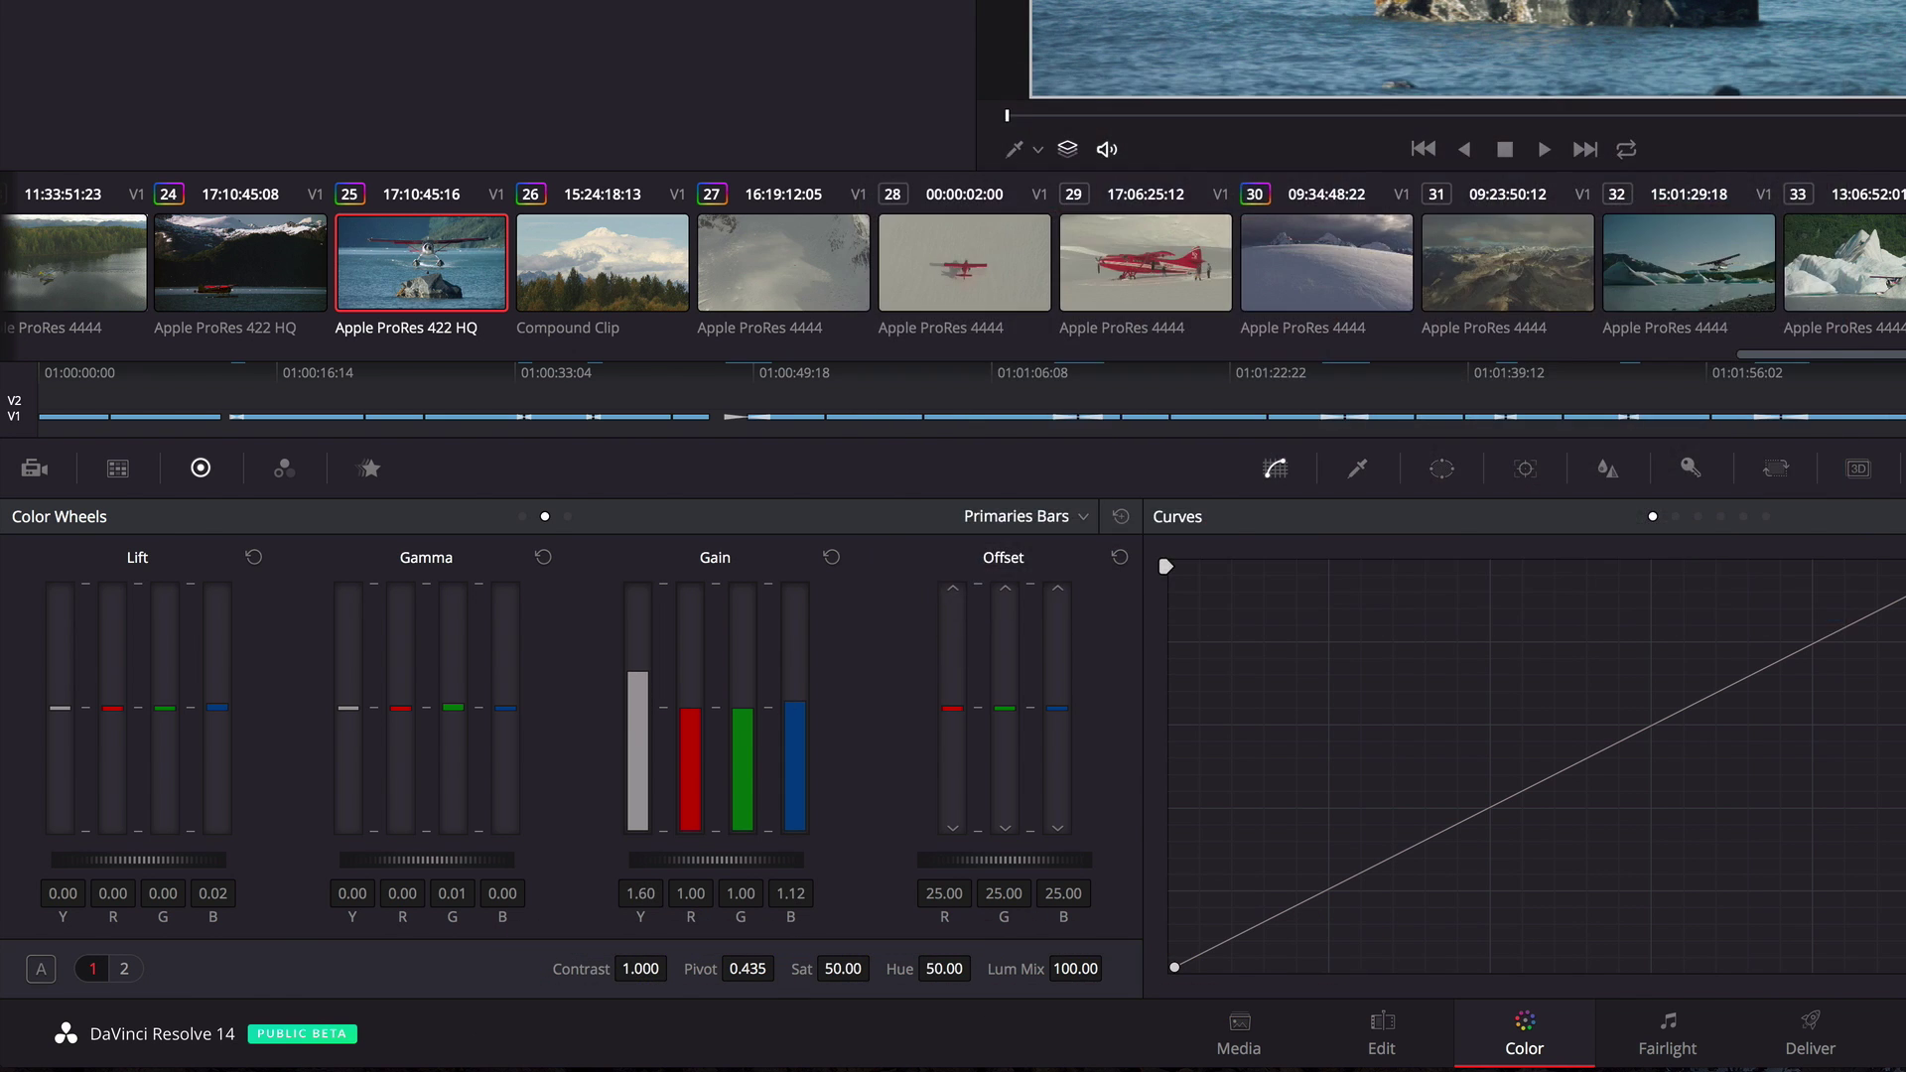
# - Cool the snowy peak clip to temperature -1130 with tint pushed toward green
pyautogui.click(271, 587)
pyautogui.press('space')
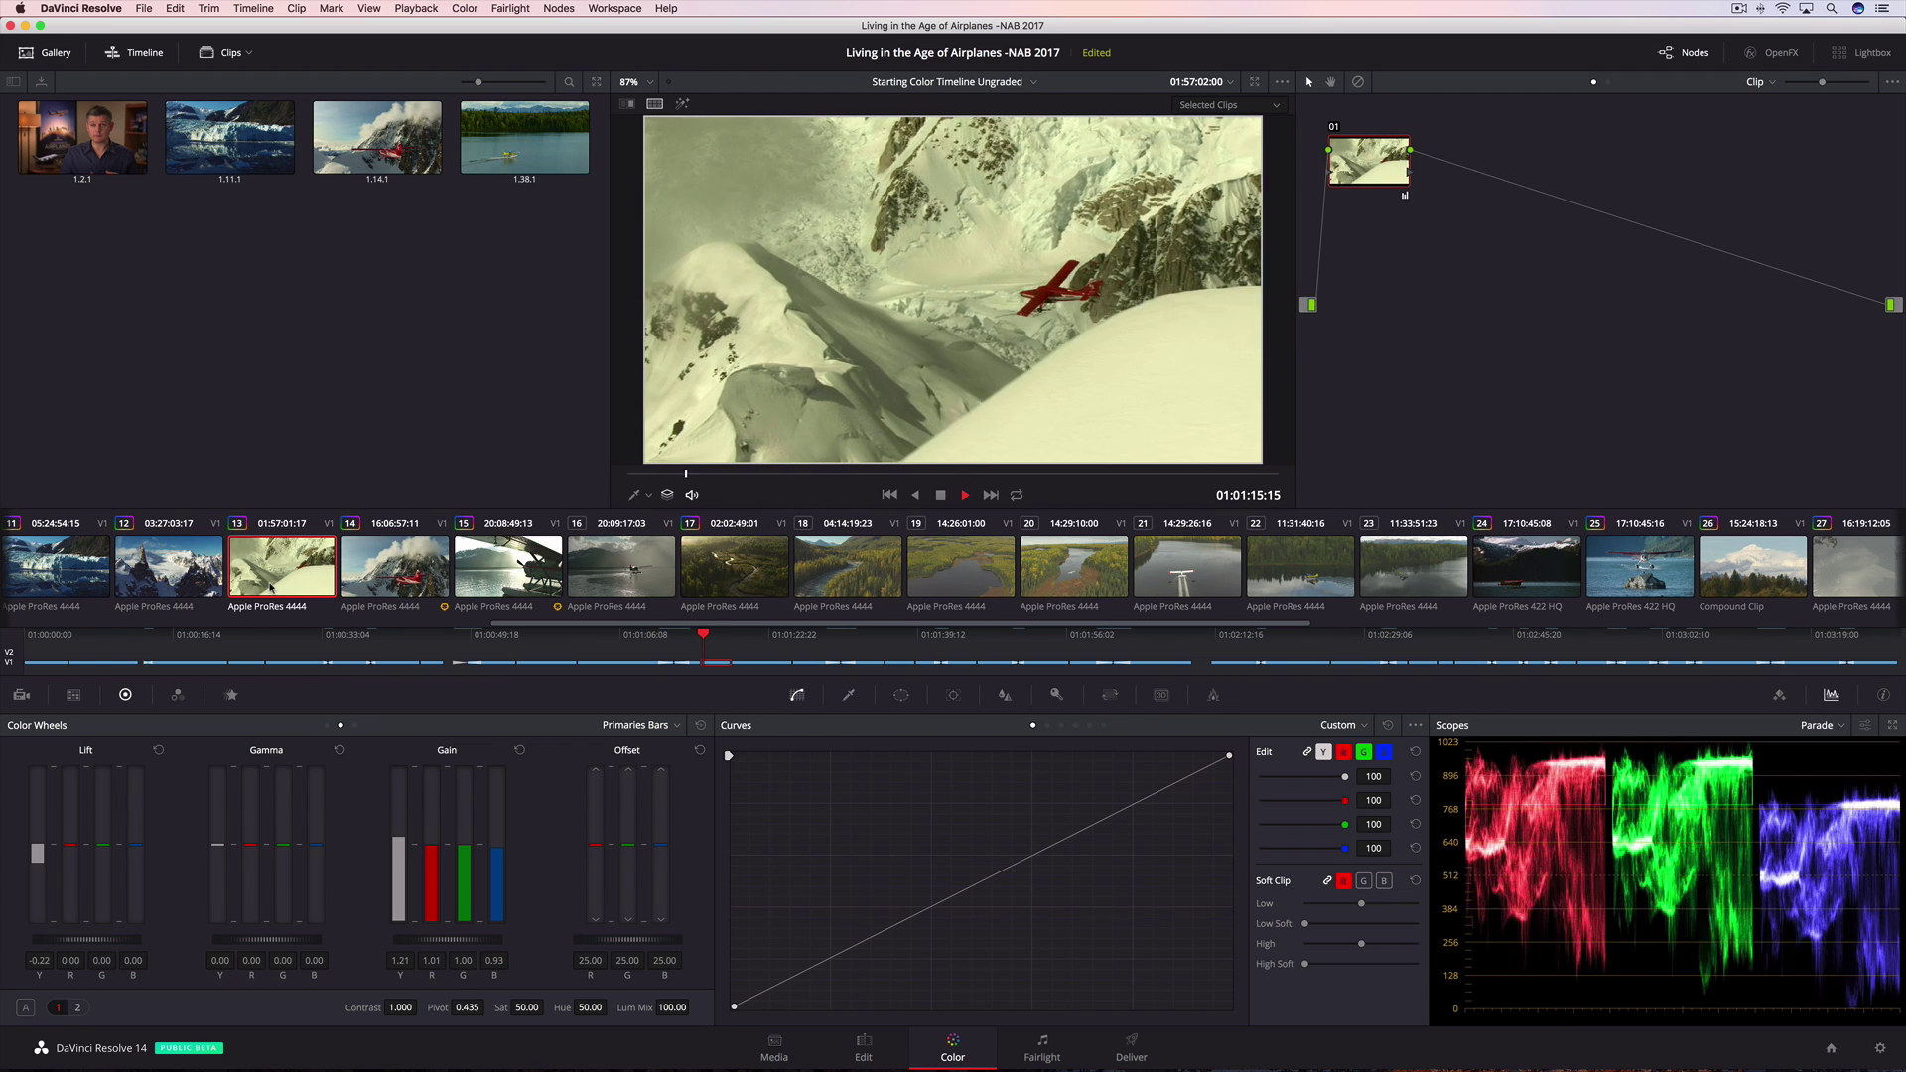
pyautogui.press('space')
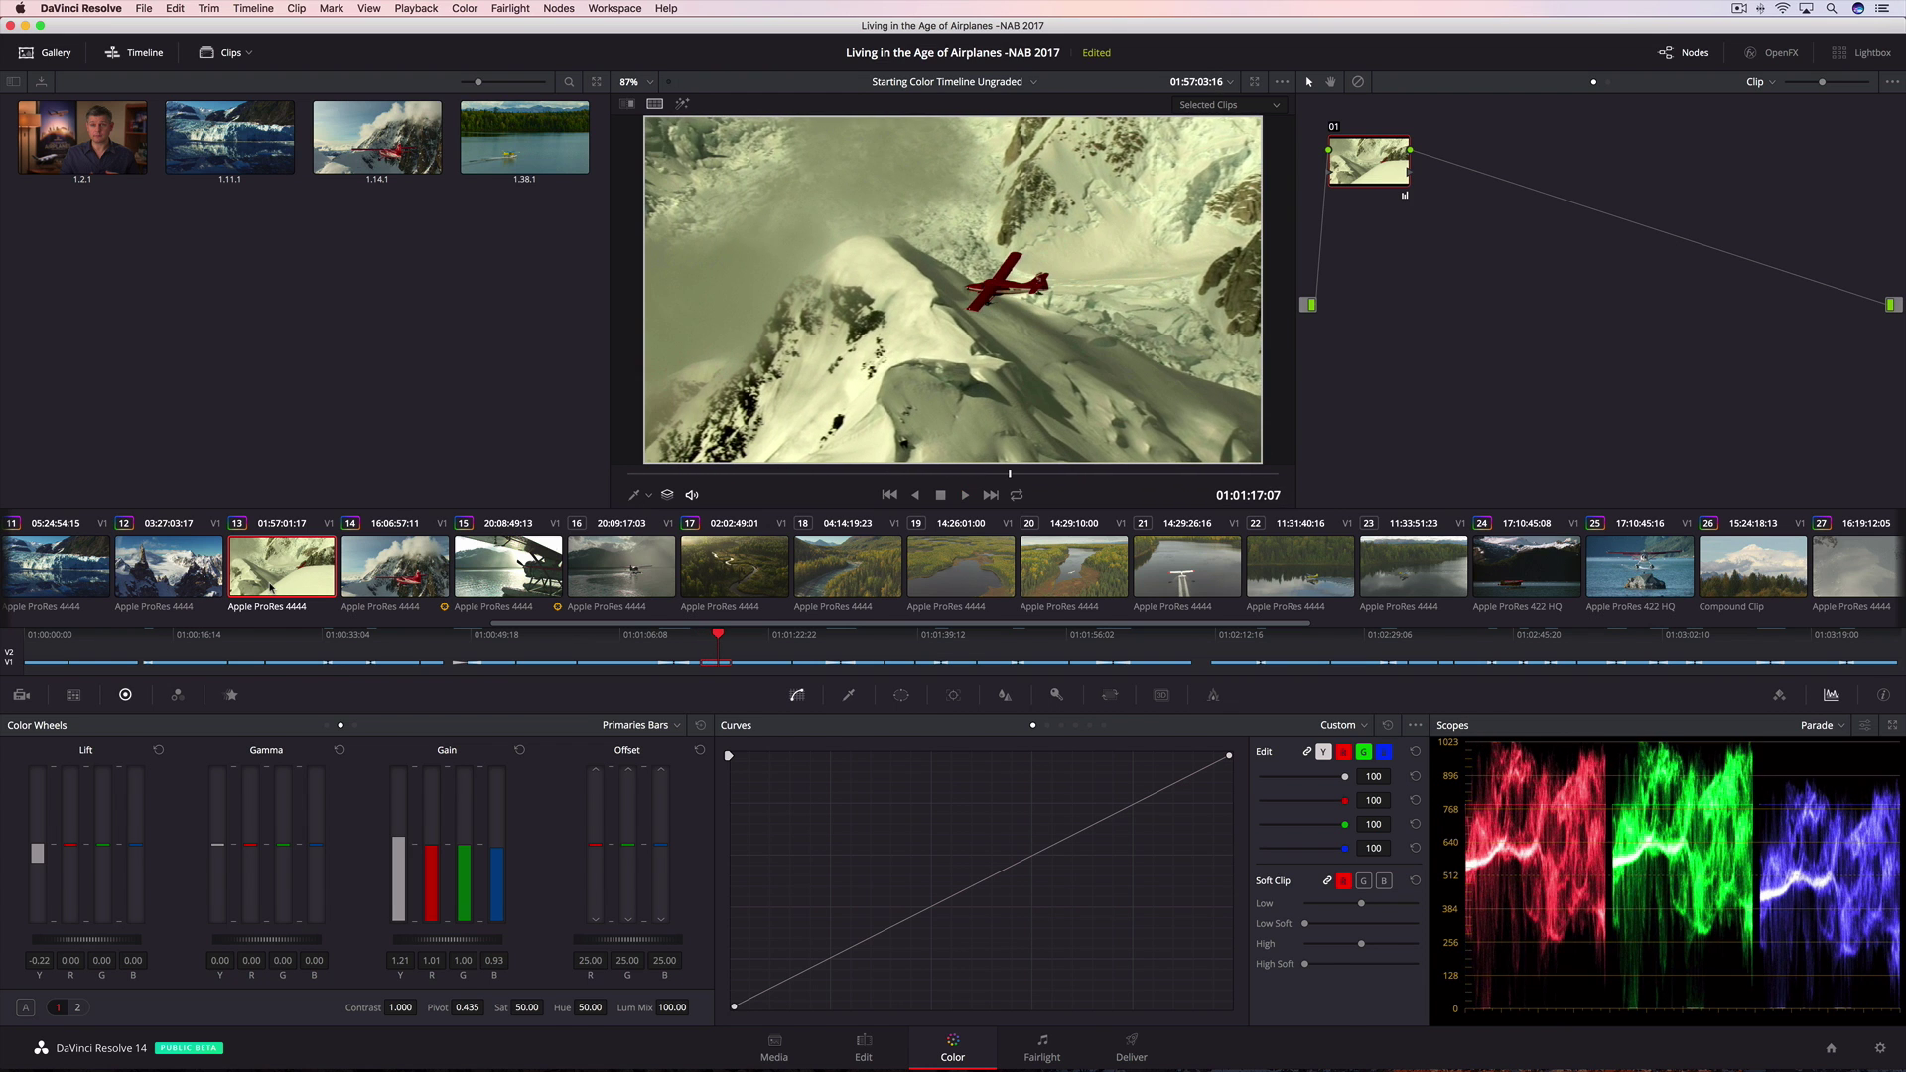
pyautogui.click(77, 1008)
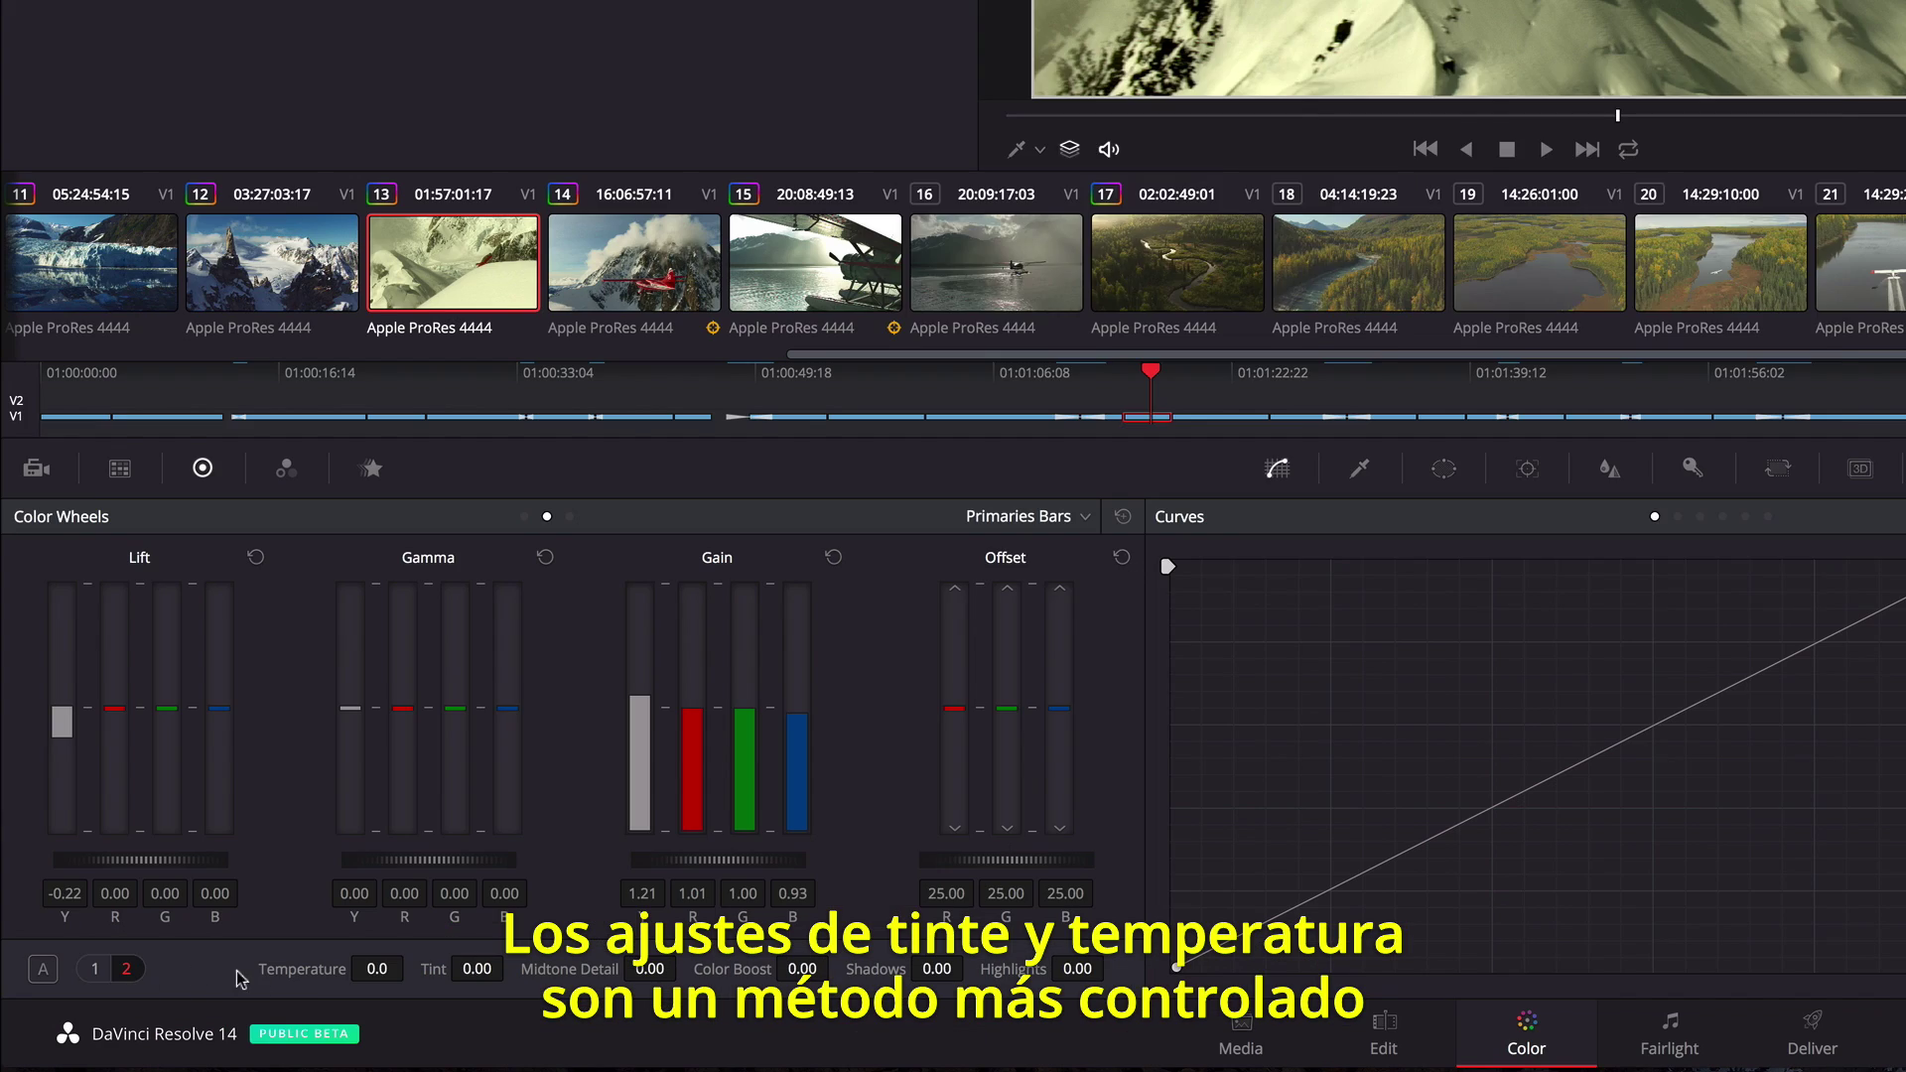
pyautogui.moveTo(234, 1008); pyautogui.dragTo(248, 969)
pyautogui.moveTo(434, 969); pyautogui.dragTo(510, 966)
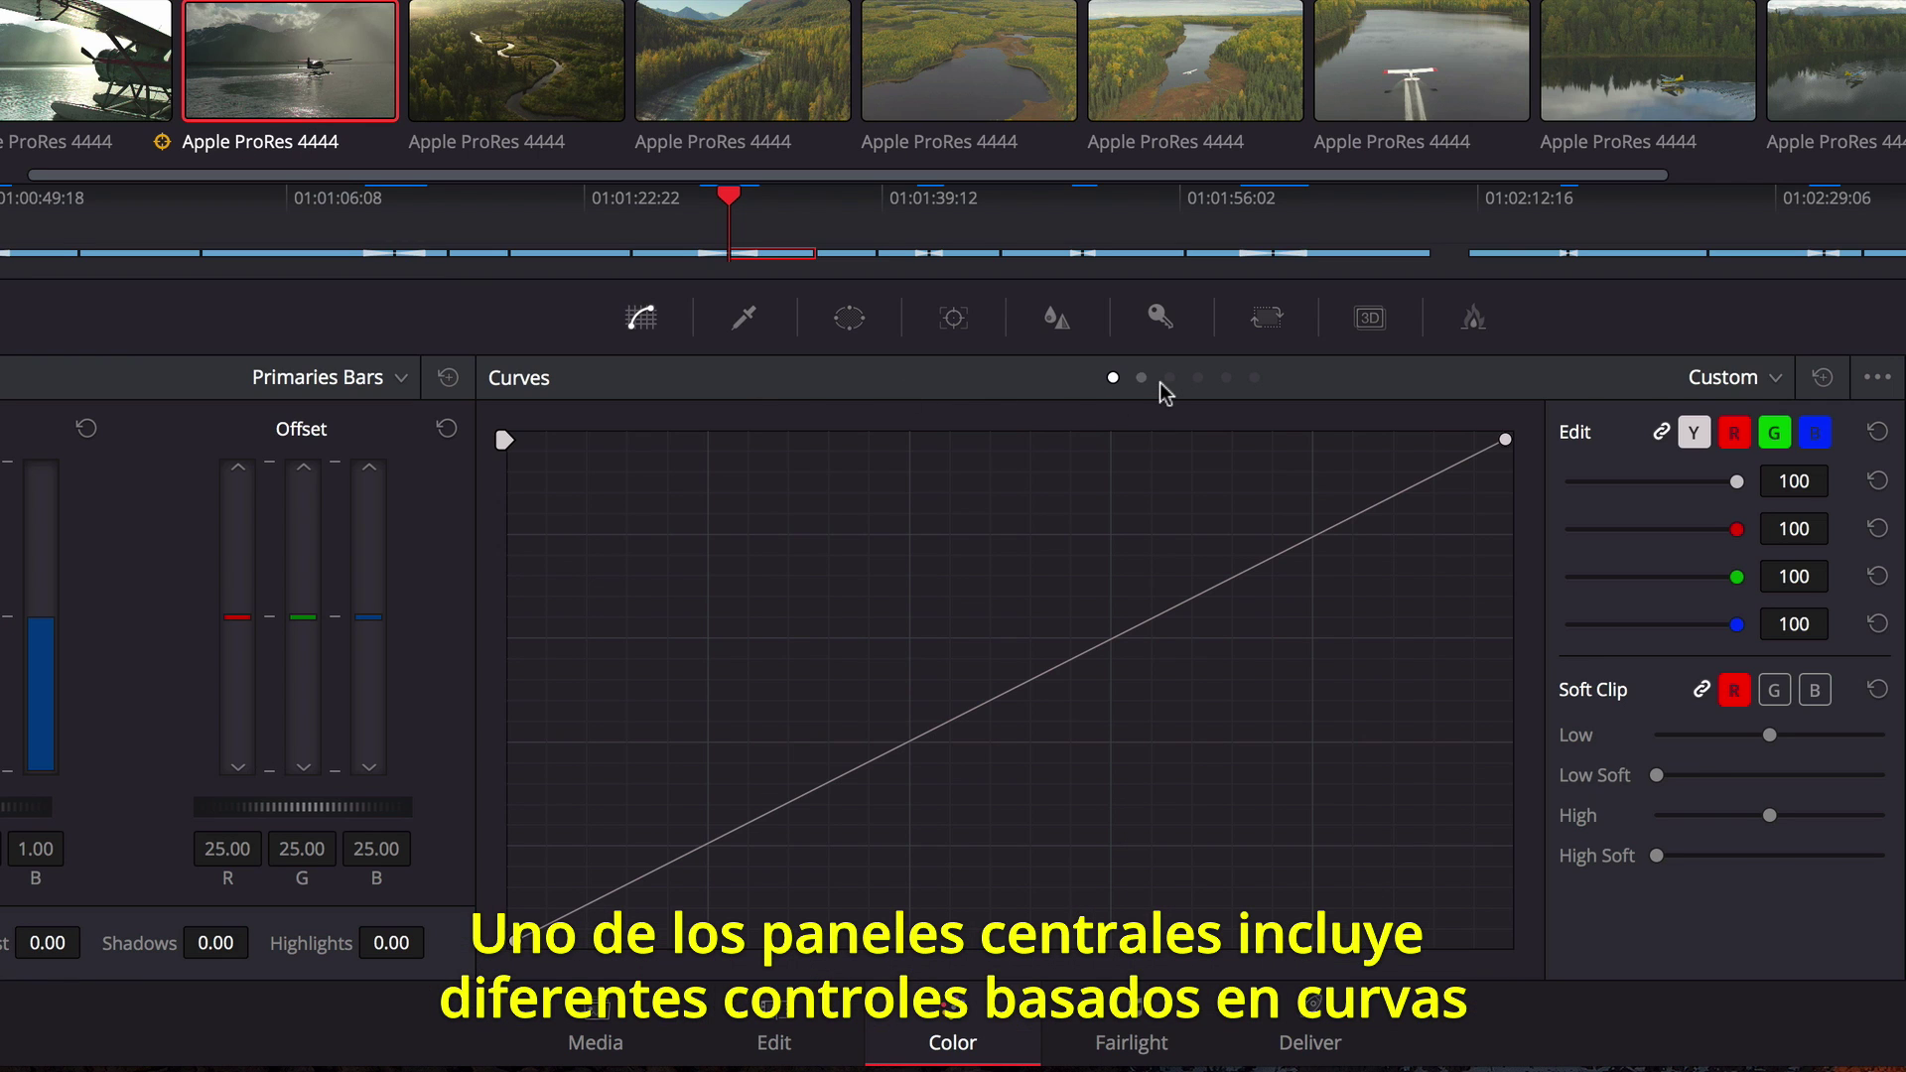
# - Browse the Hue Vs Sat and Sat Vs Sat curves, then select the blue custom curve
pyautogui.click(1062, 724)
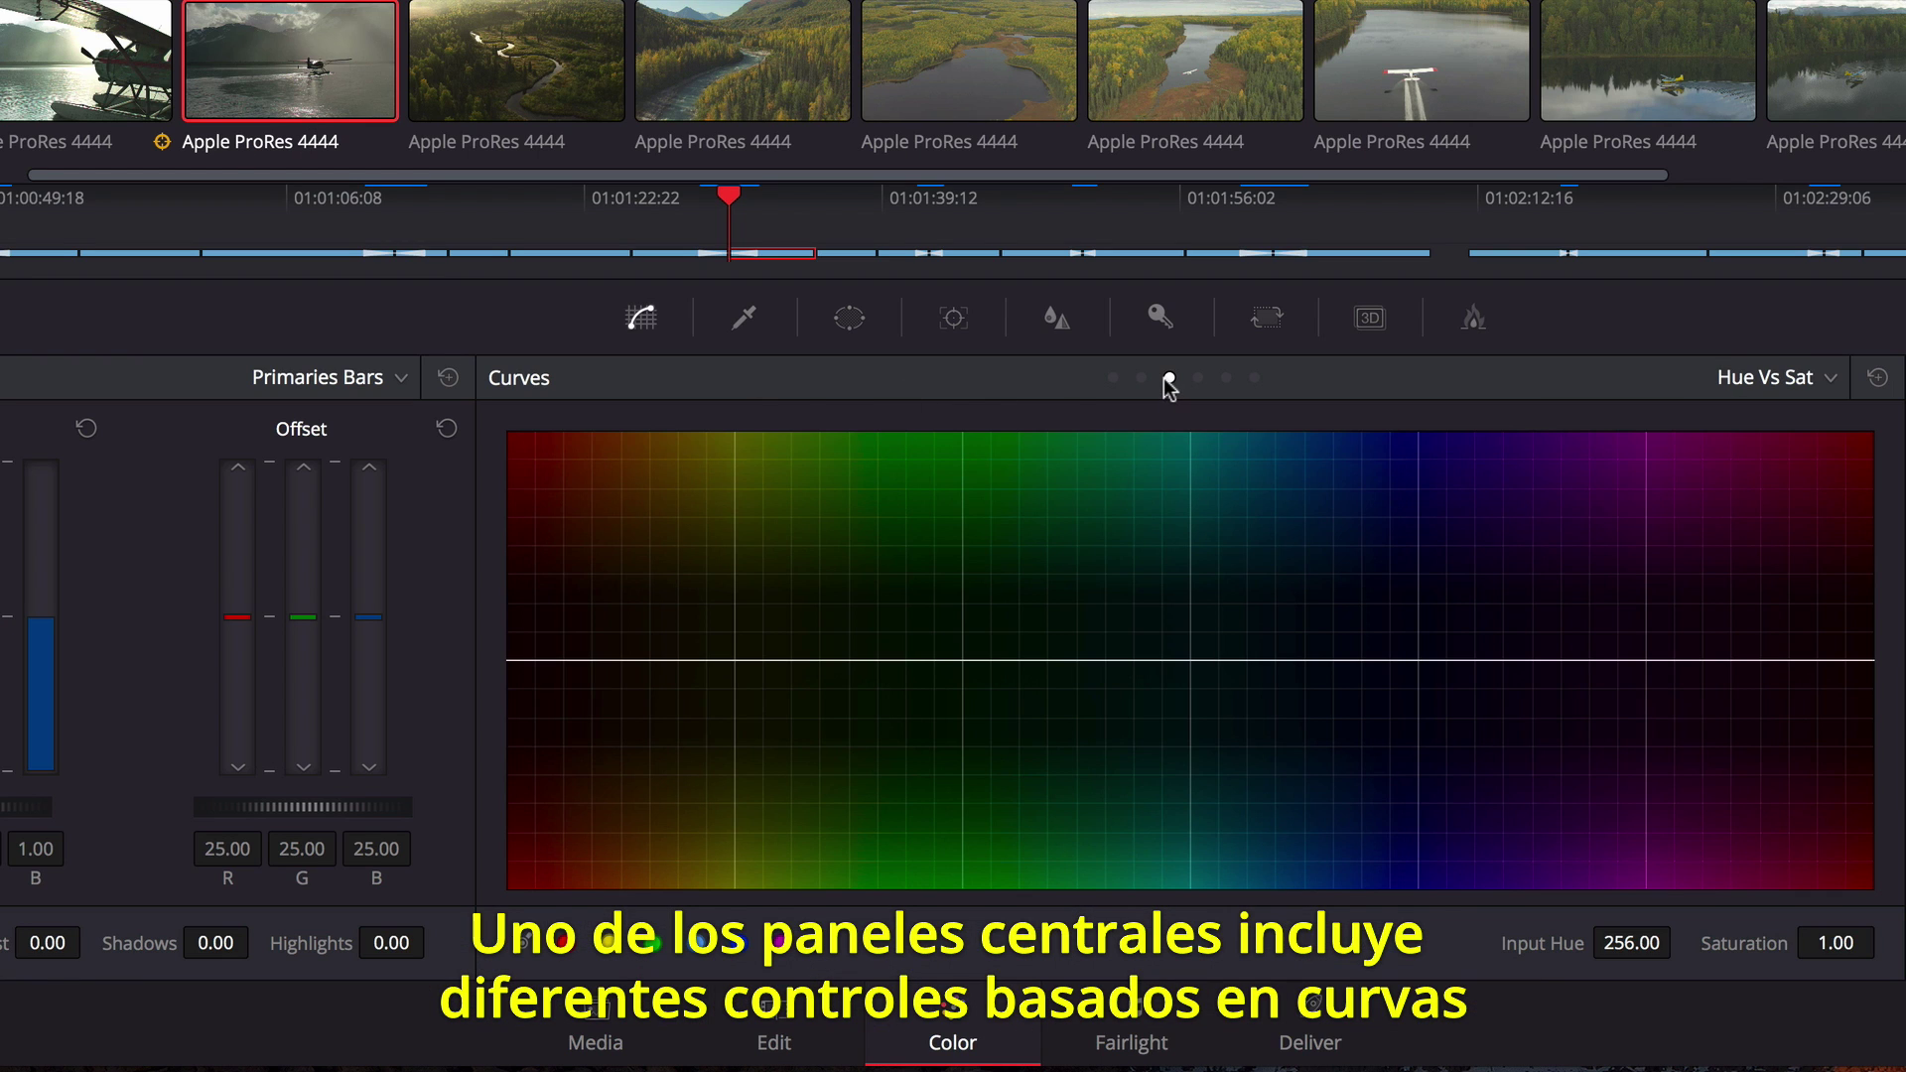
pyautogui.click(1255, 377)
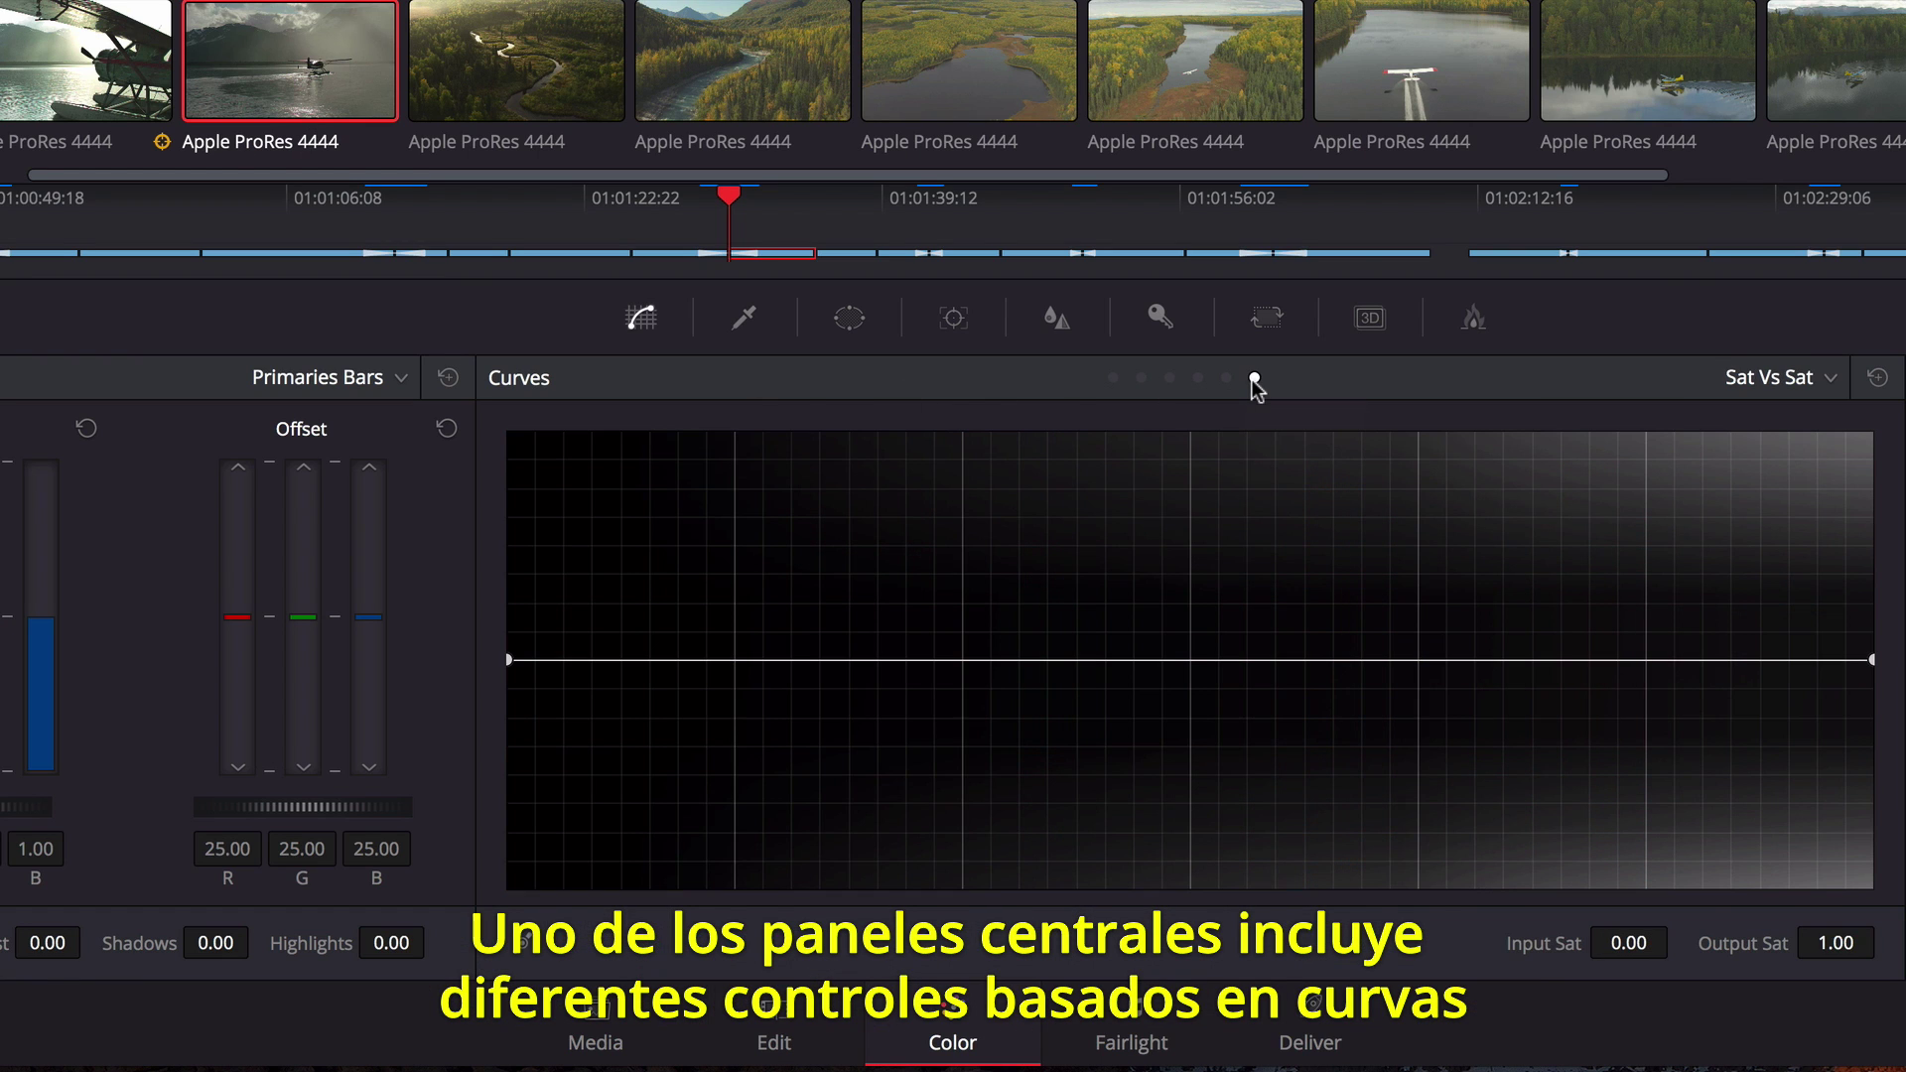
pyautogui.click(1113, 379)
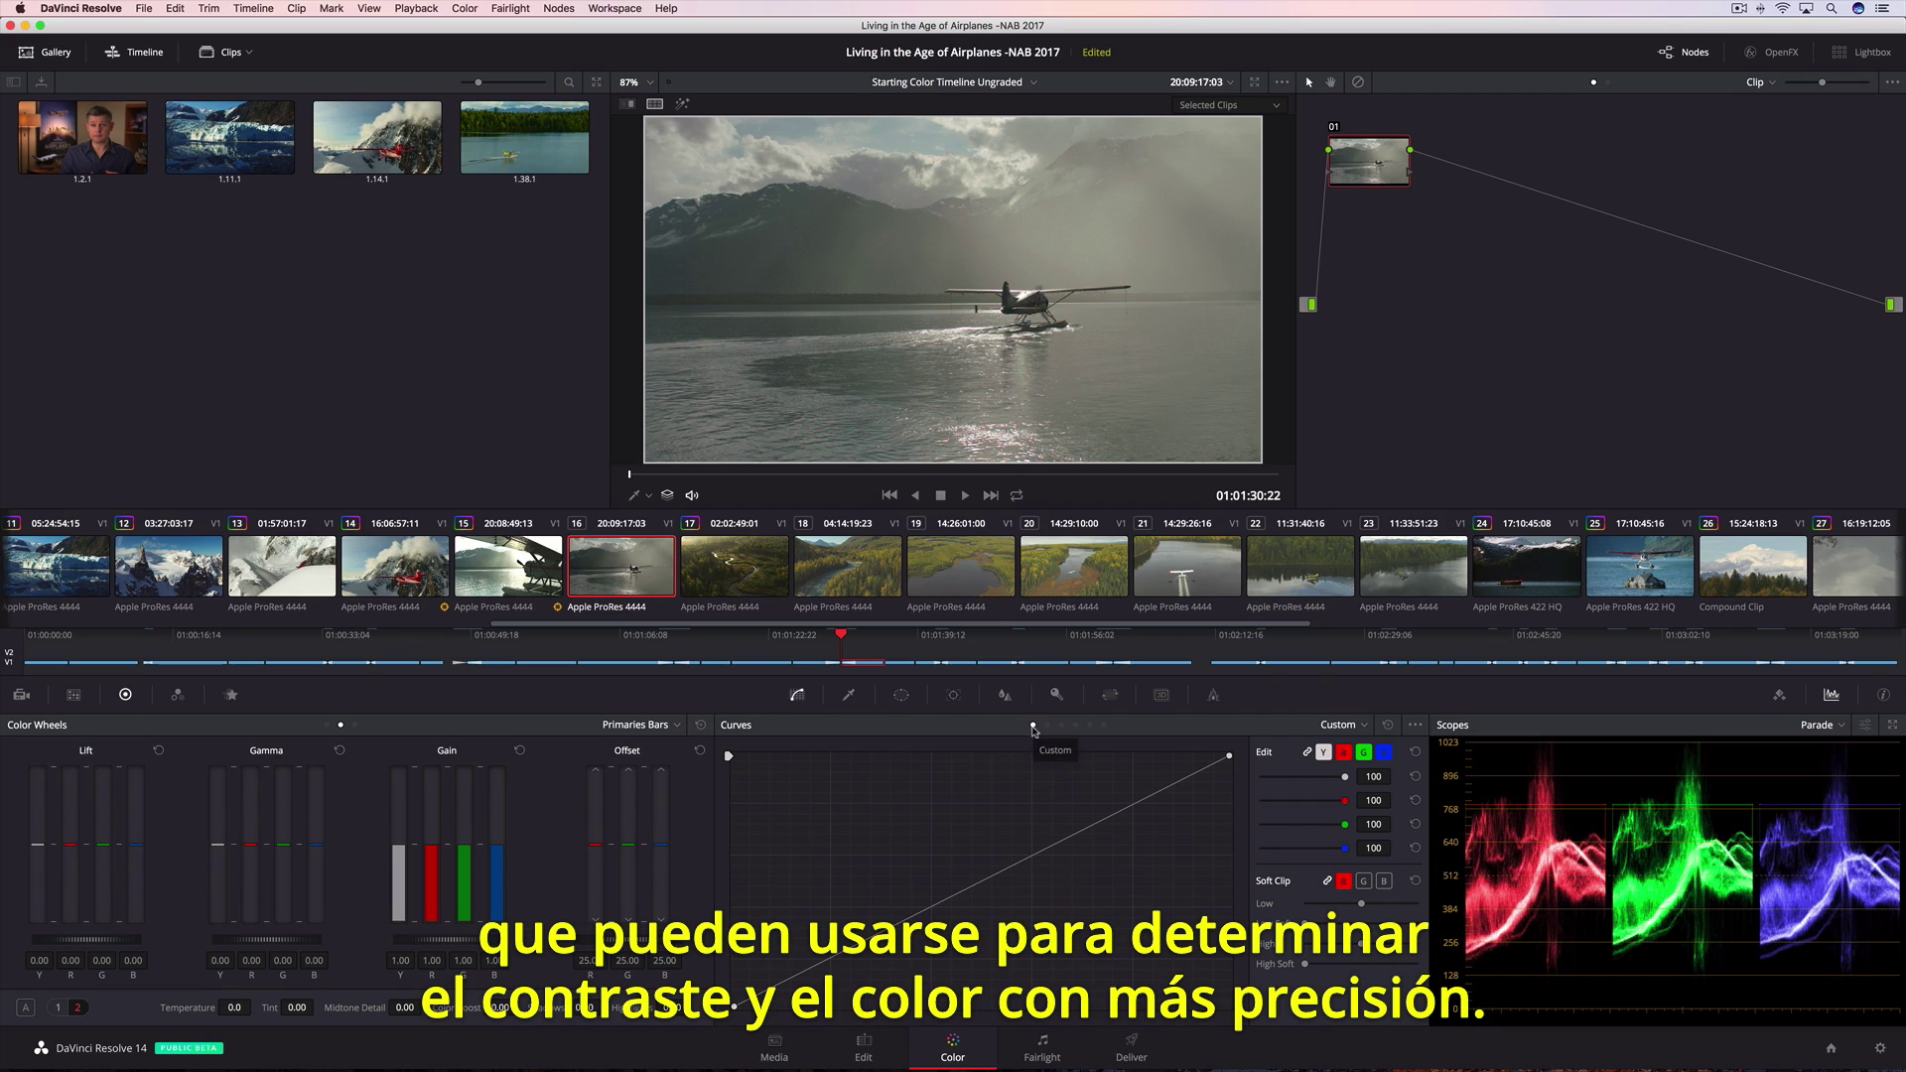
pyautogui.click(1384, 752)
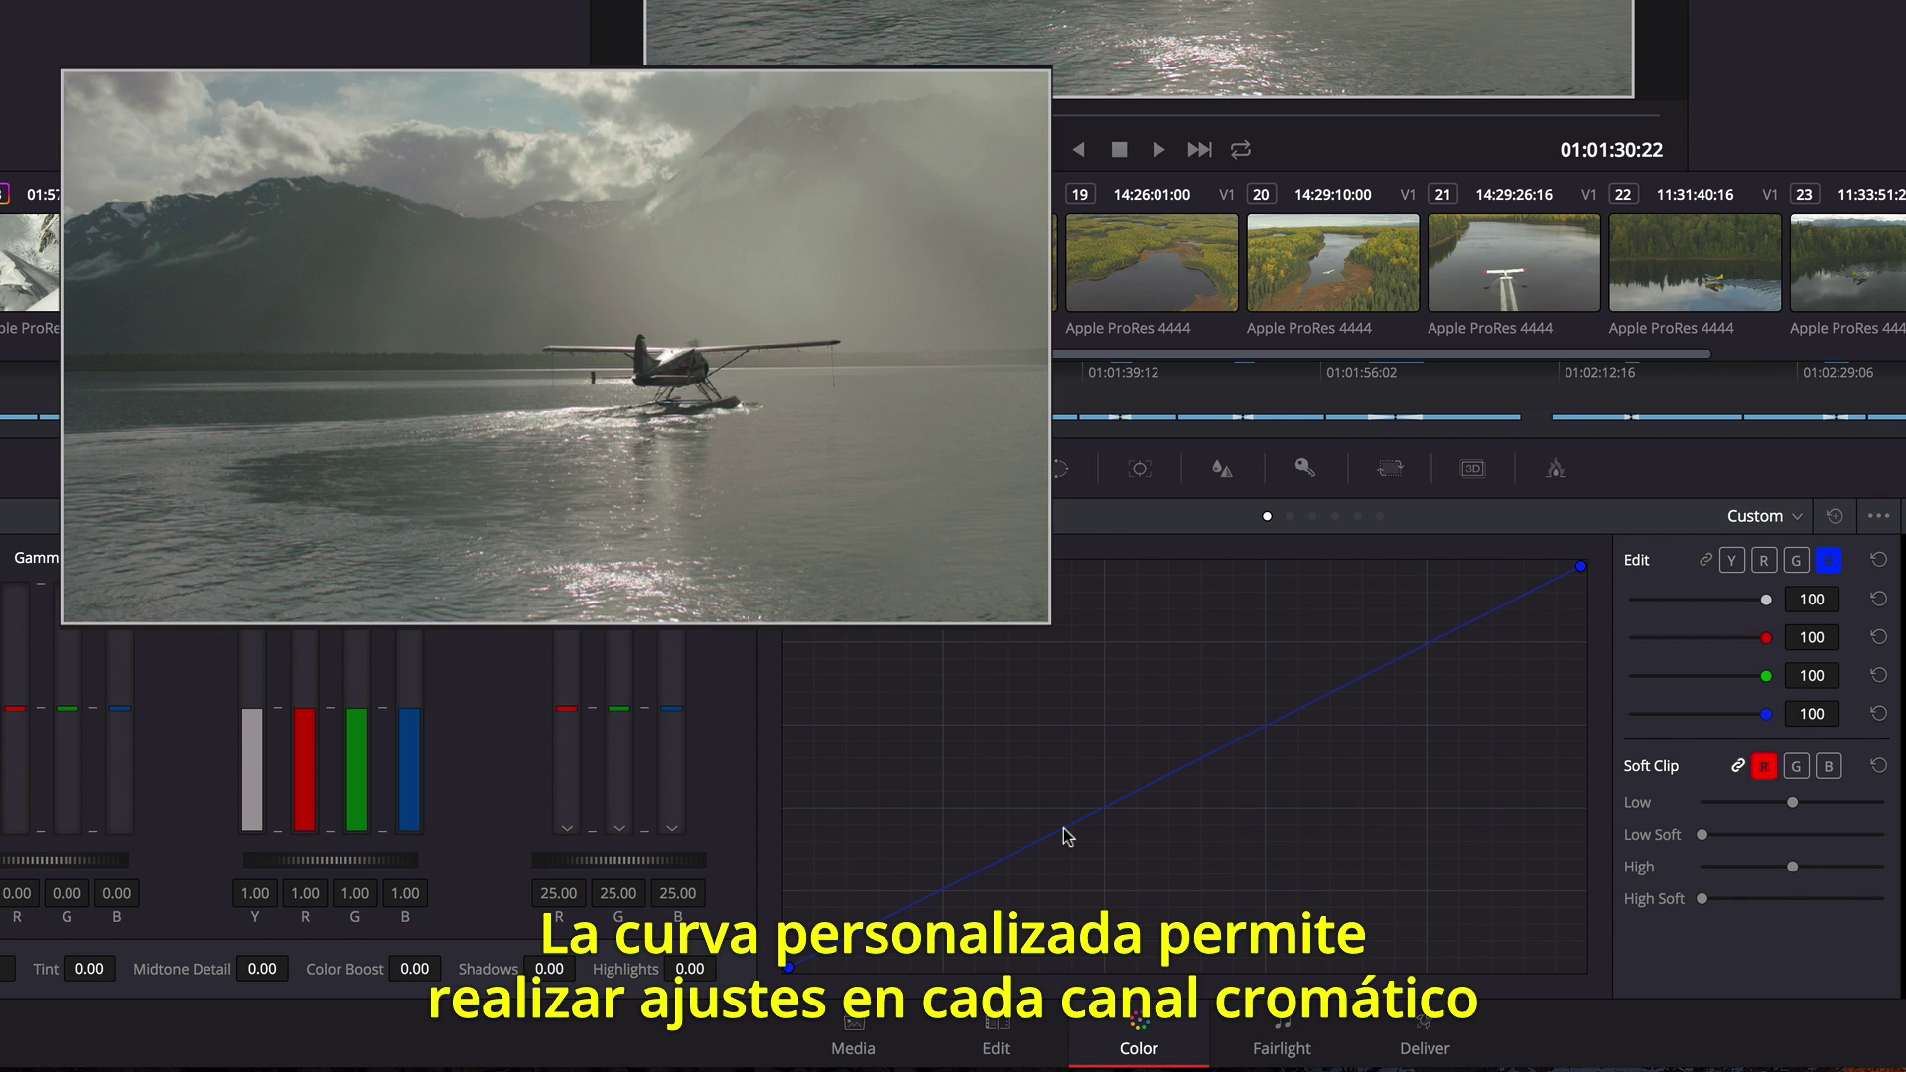
# - Reshape the blue curve for a bluer image and adjust the red curve
pyautogui.moveTo(907, 926); pyautogui.dragTo(907, 933)
pyautogui.moveTo(1066, 852); pyautogui.dragTo(1055, 808)
pyautogui.moveTo(1402, 657)
pyautogui.mouseDown()
pyautogui.moveTo(1406, 679)
pyautogui.moveTo(1385, 644)
pyautogui.mouseUp()
pyautogui.click(1764, 561)
pyautogui.moveTo(1142, 779); pyautogui.dragTo(1142, 799)
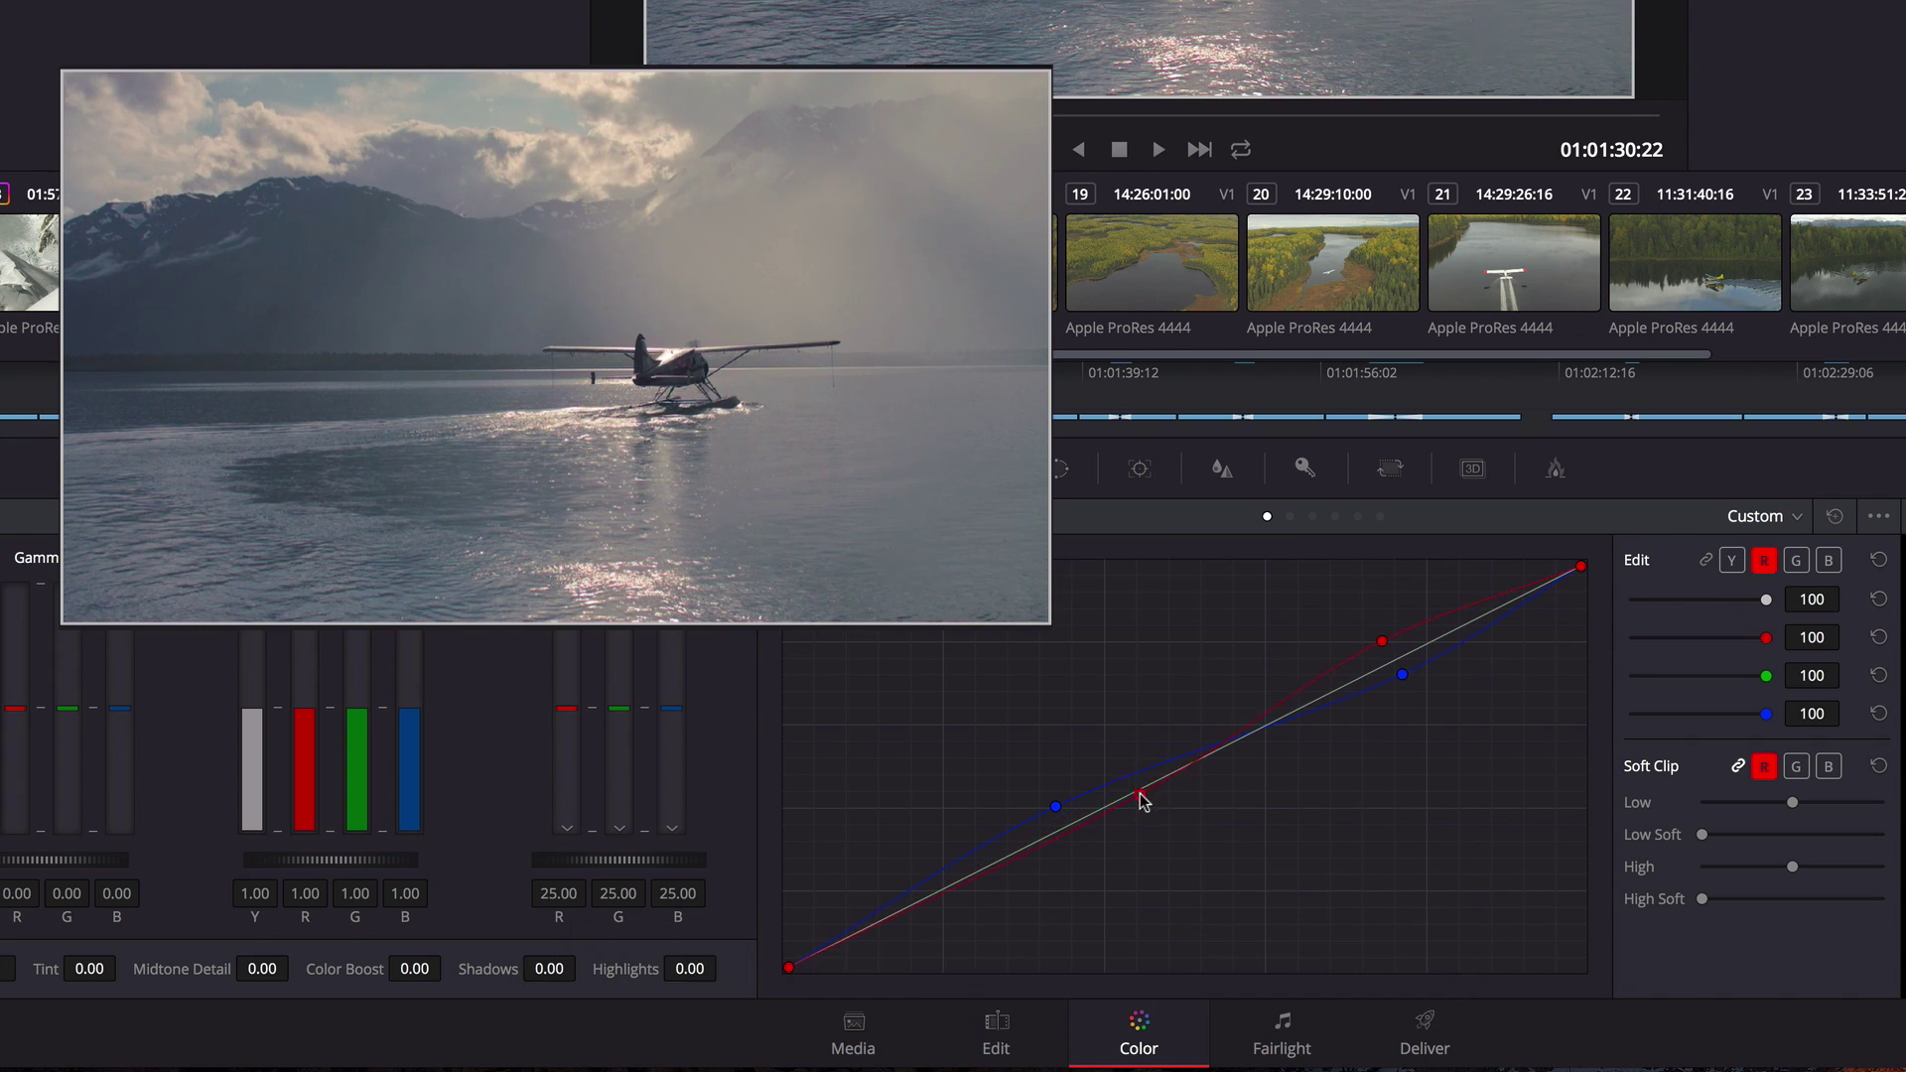
# - Draw a contrast-boosting S-curve on the luma channel and play the result
pyautogui.click(1731, 561)
pyautogui.moveTo(1034, 844); pyautogui.dragTo(1040, 904)
pyautogui.moveTo(1289, 755); pyautogui.dragTo(1297, 667)
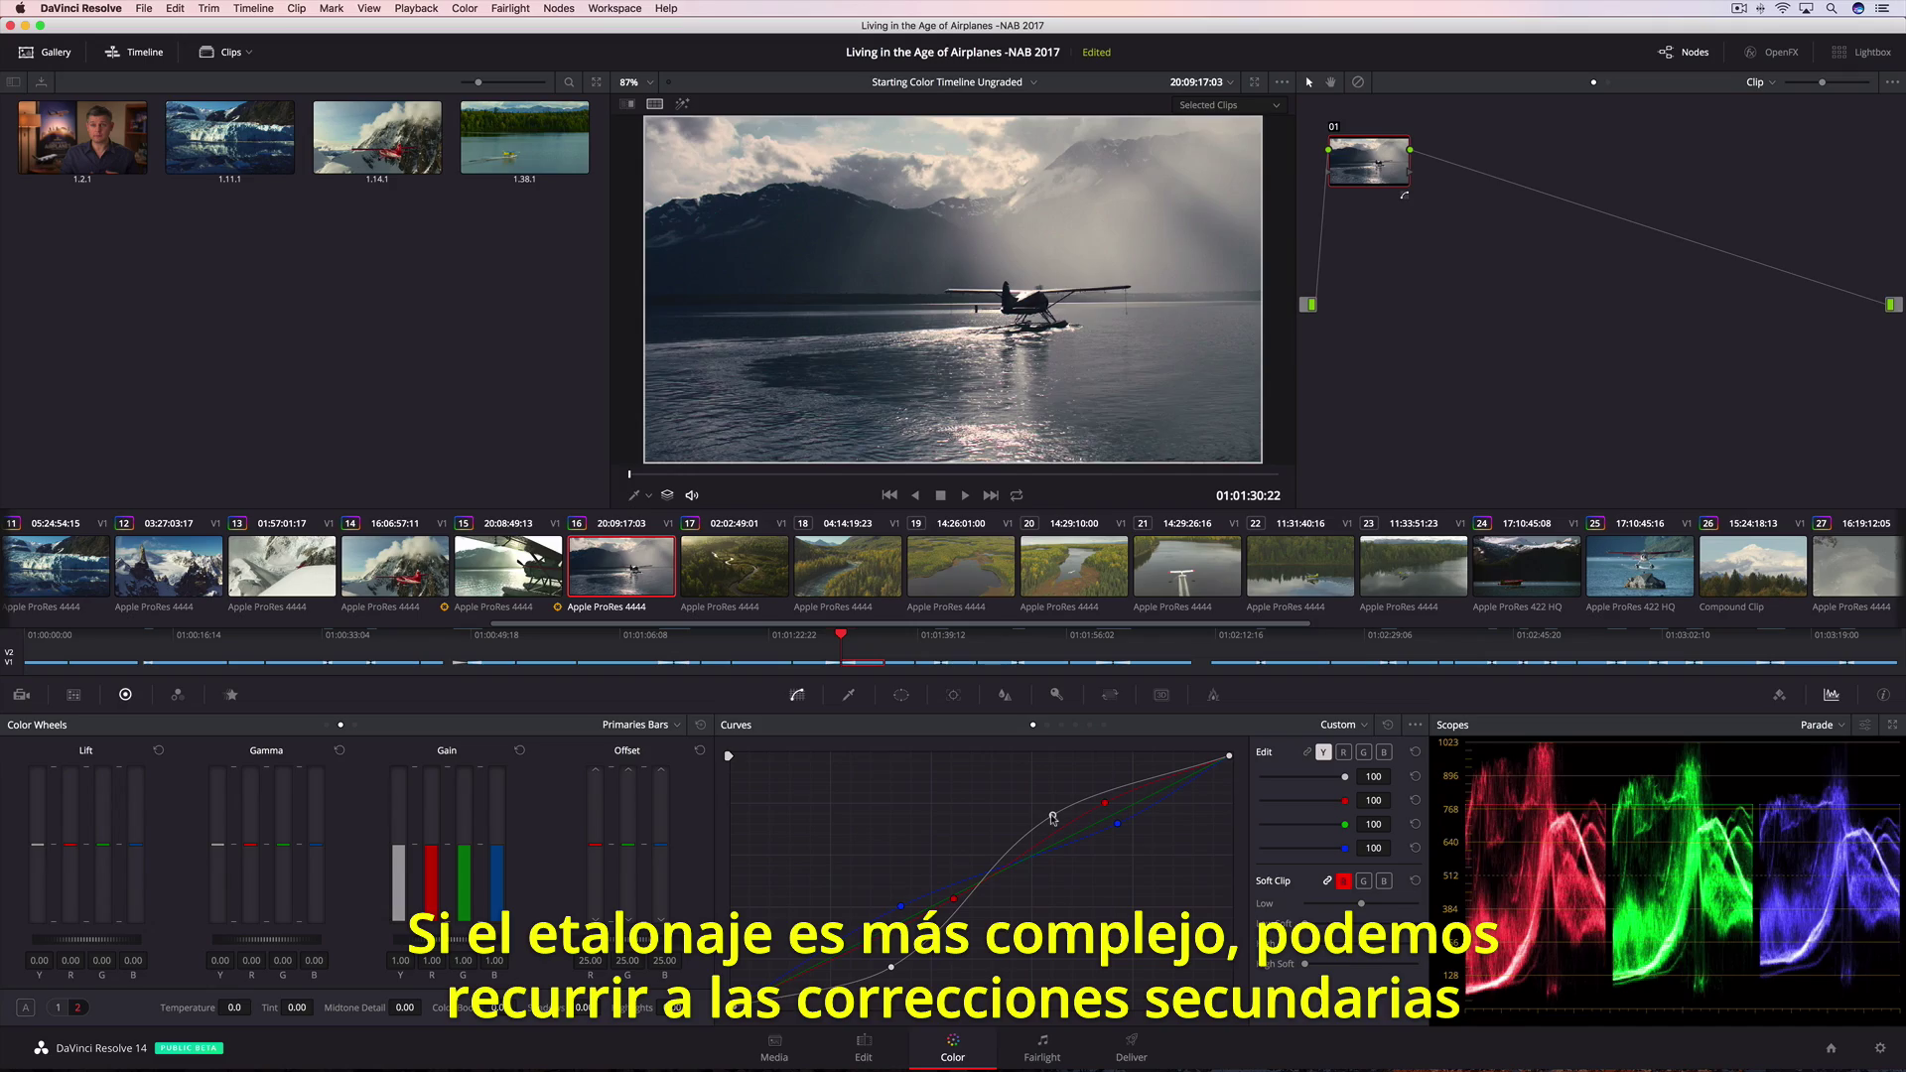
pyautogui.press('space')
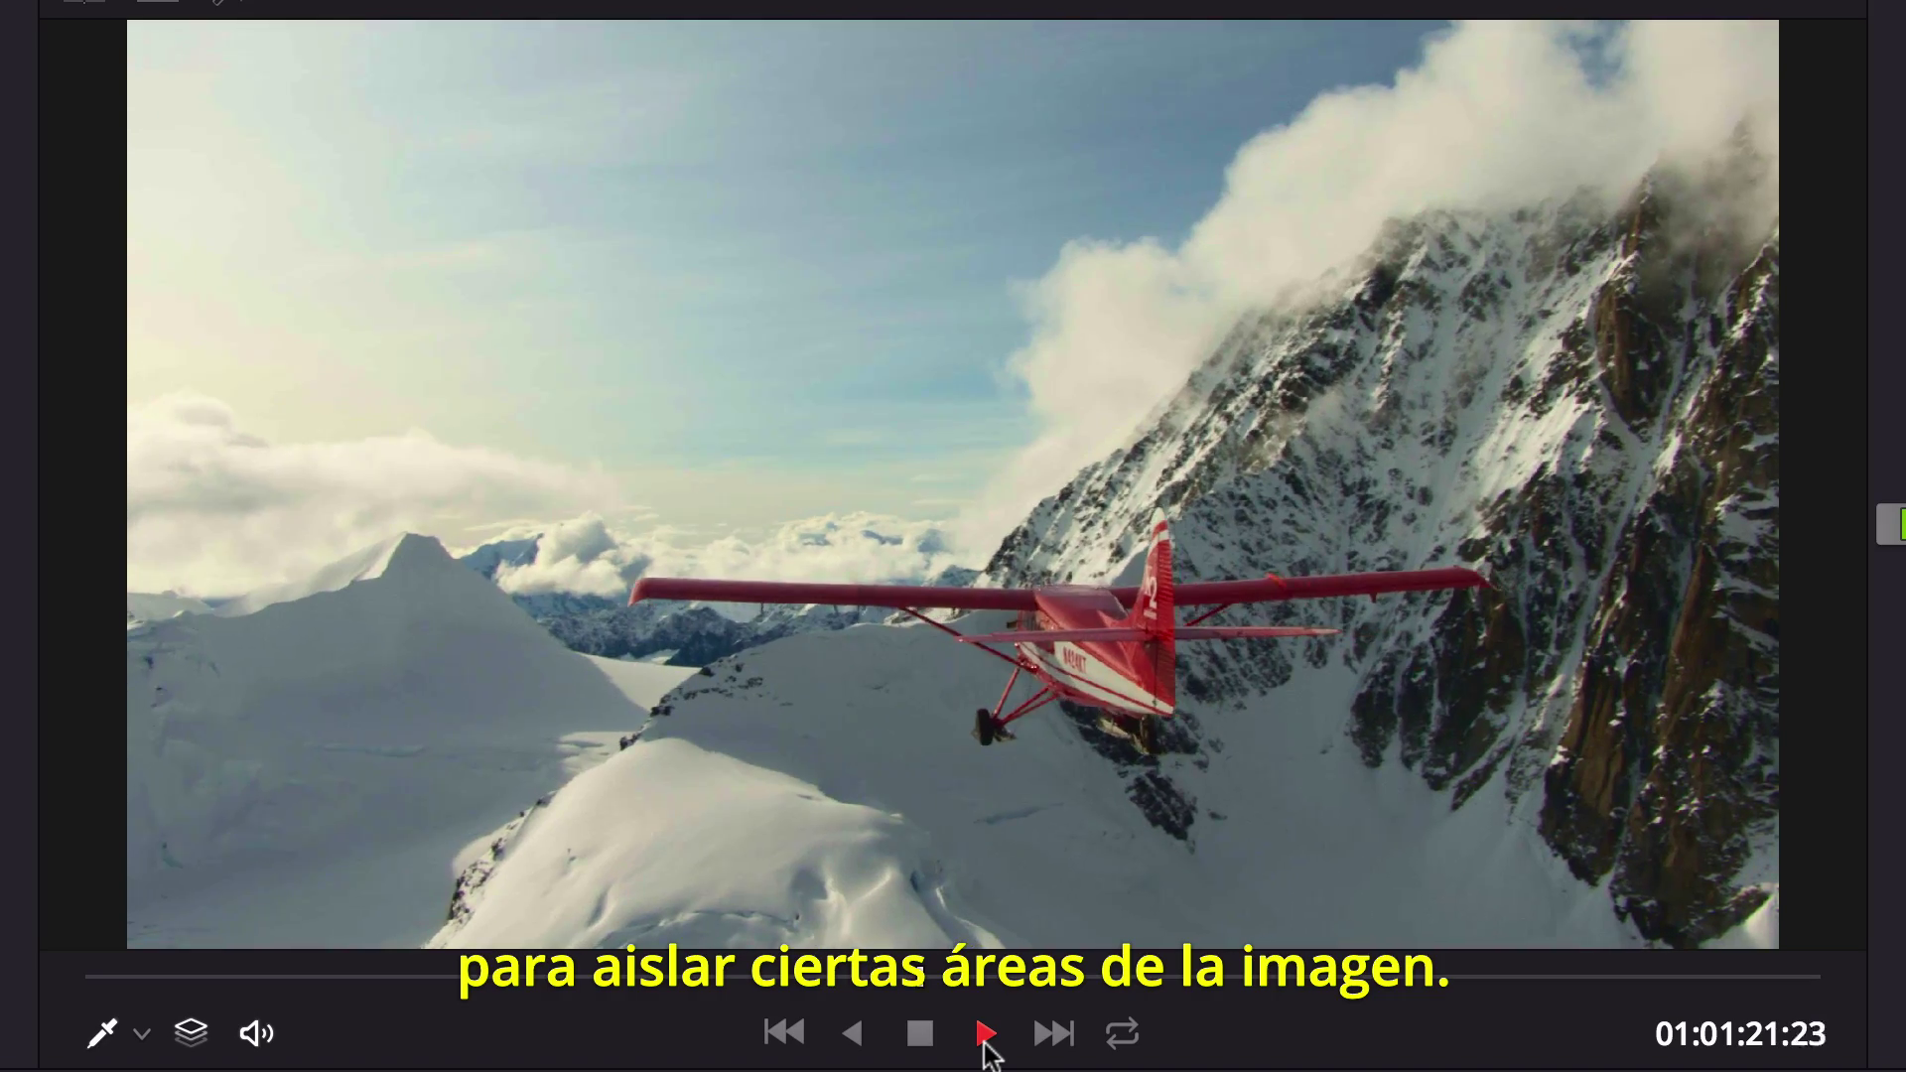
# - Turn the red plane magenta with a Hue Vs Hue curve, then bypass-compare and play
pyautogui.click(920, 1035)
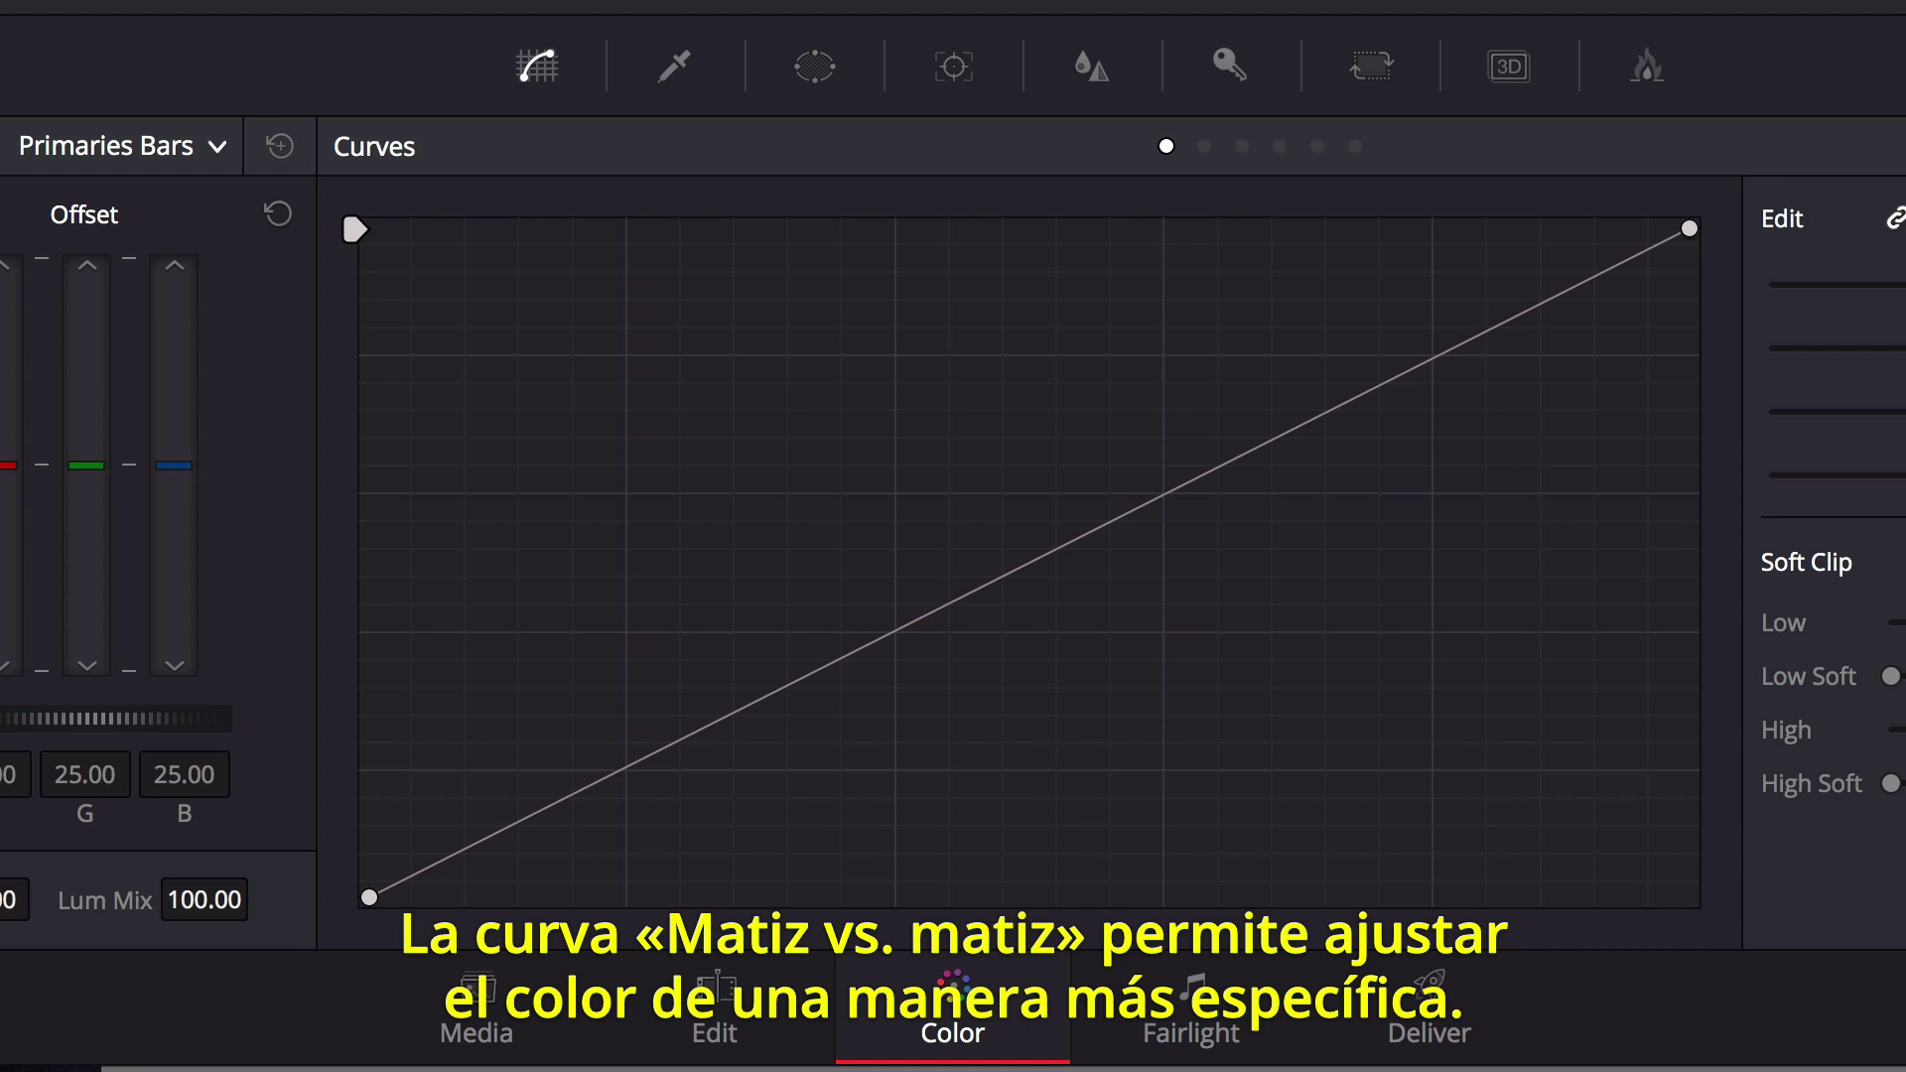
pyautogui.click(1206, 148)
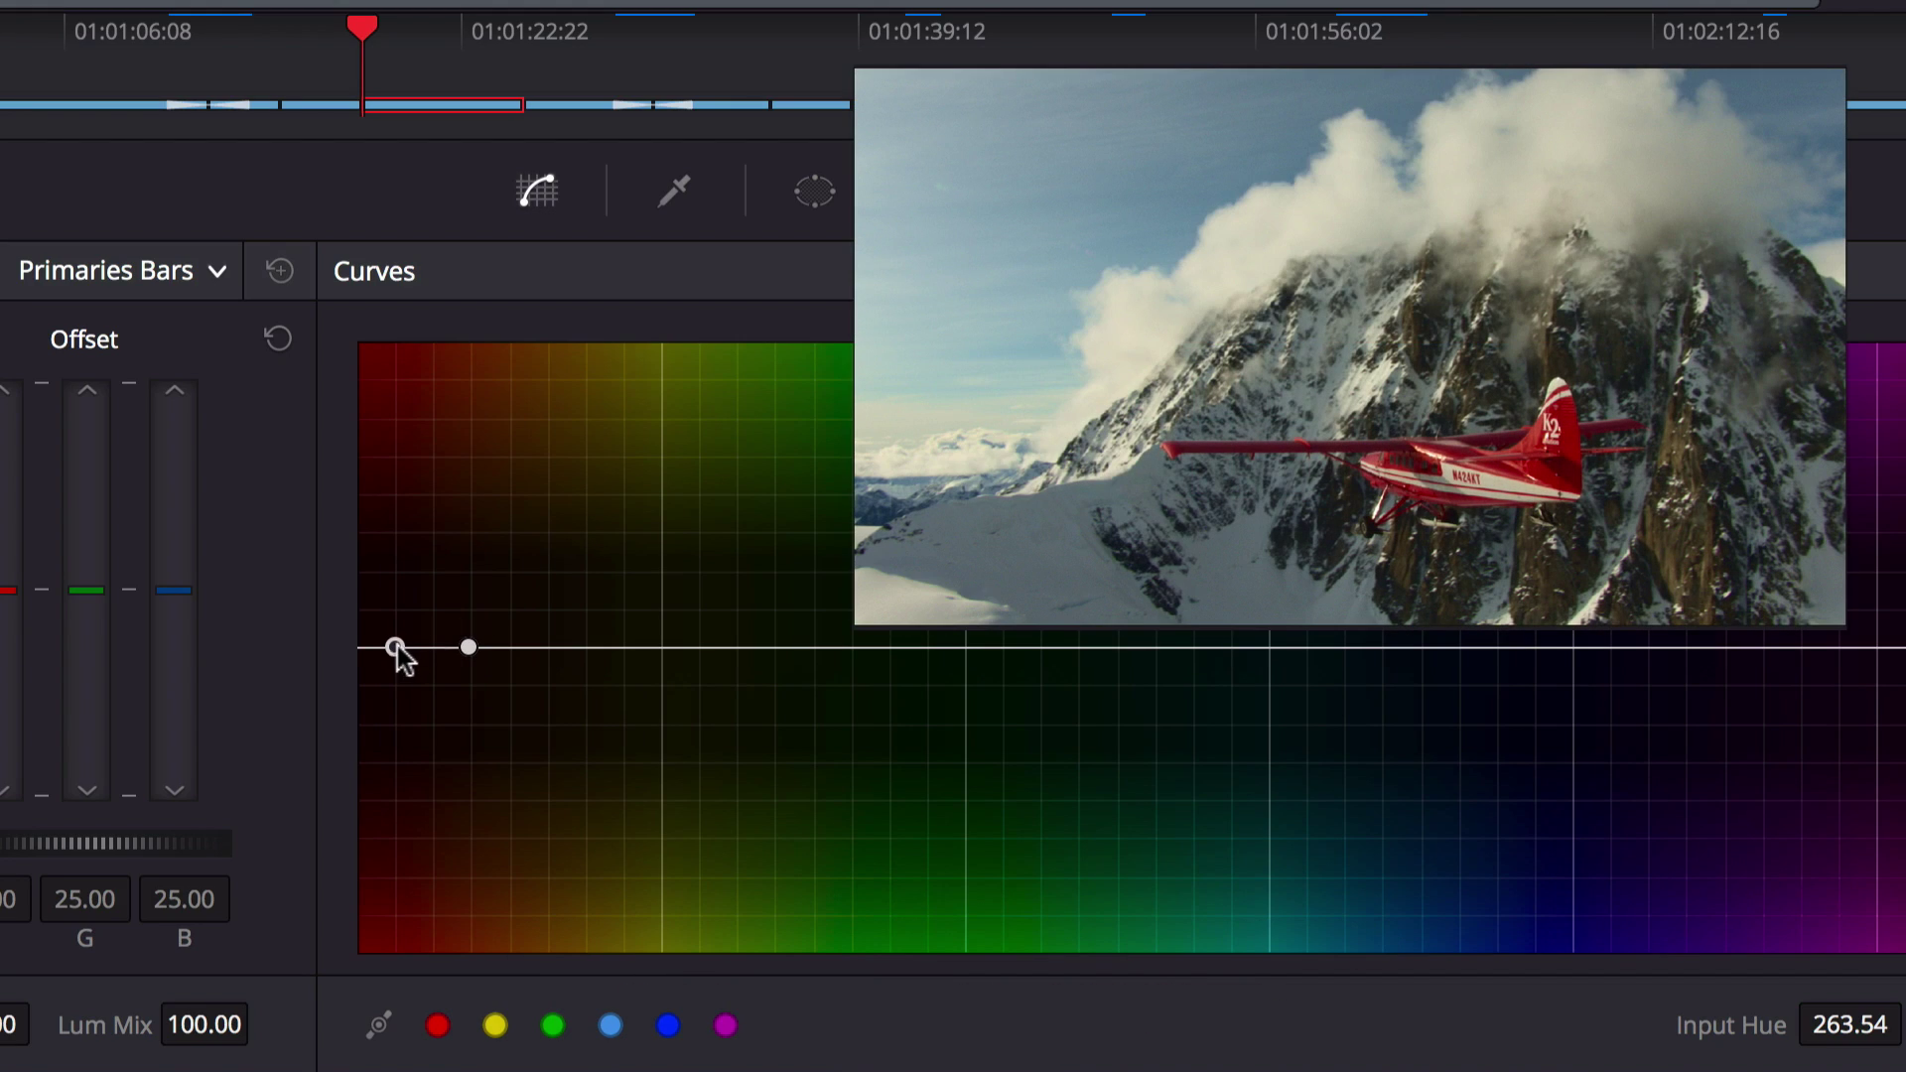
pyautogui.moveTo(395, 647); pyautogui.dragTo(397, 543)
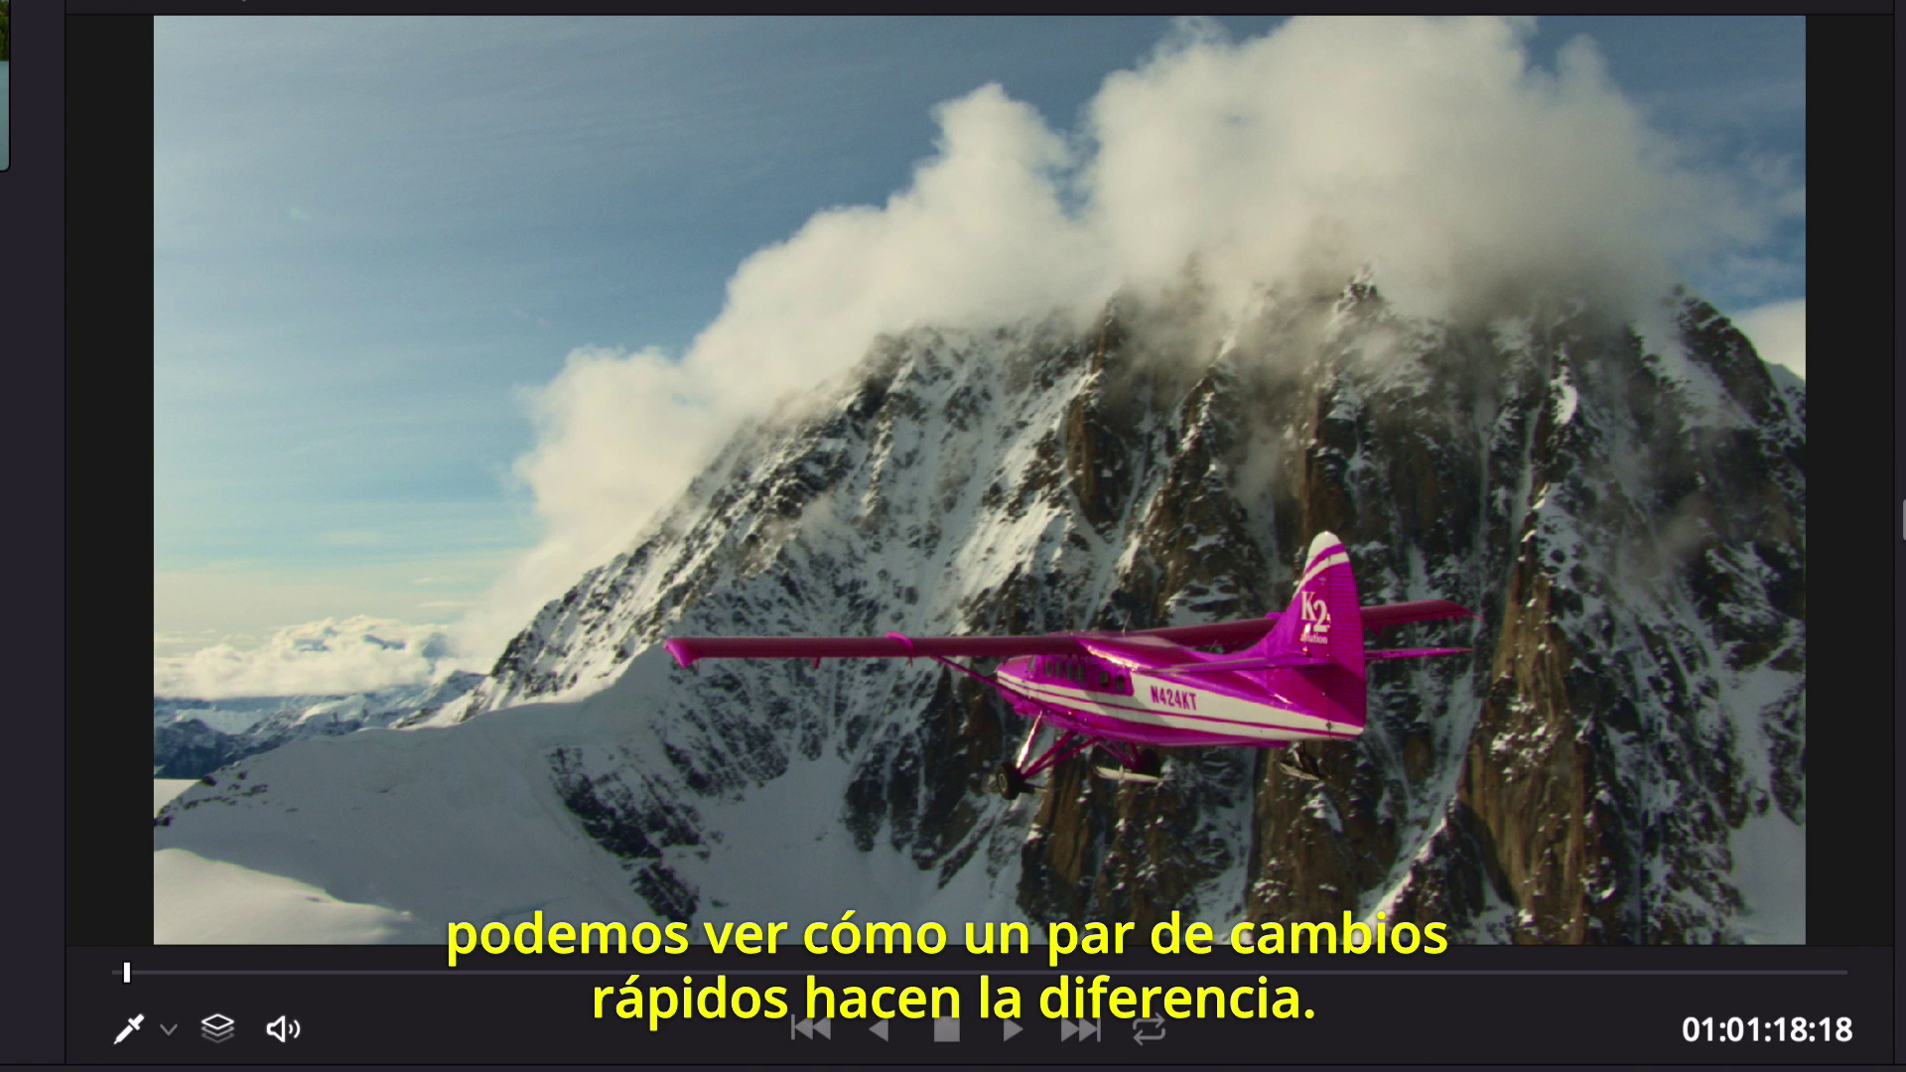
pyautogui.hotkey('shift', 'd')
pyautogui.hotkey('shift', 'd')
pyautogui.press('space')
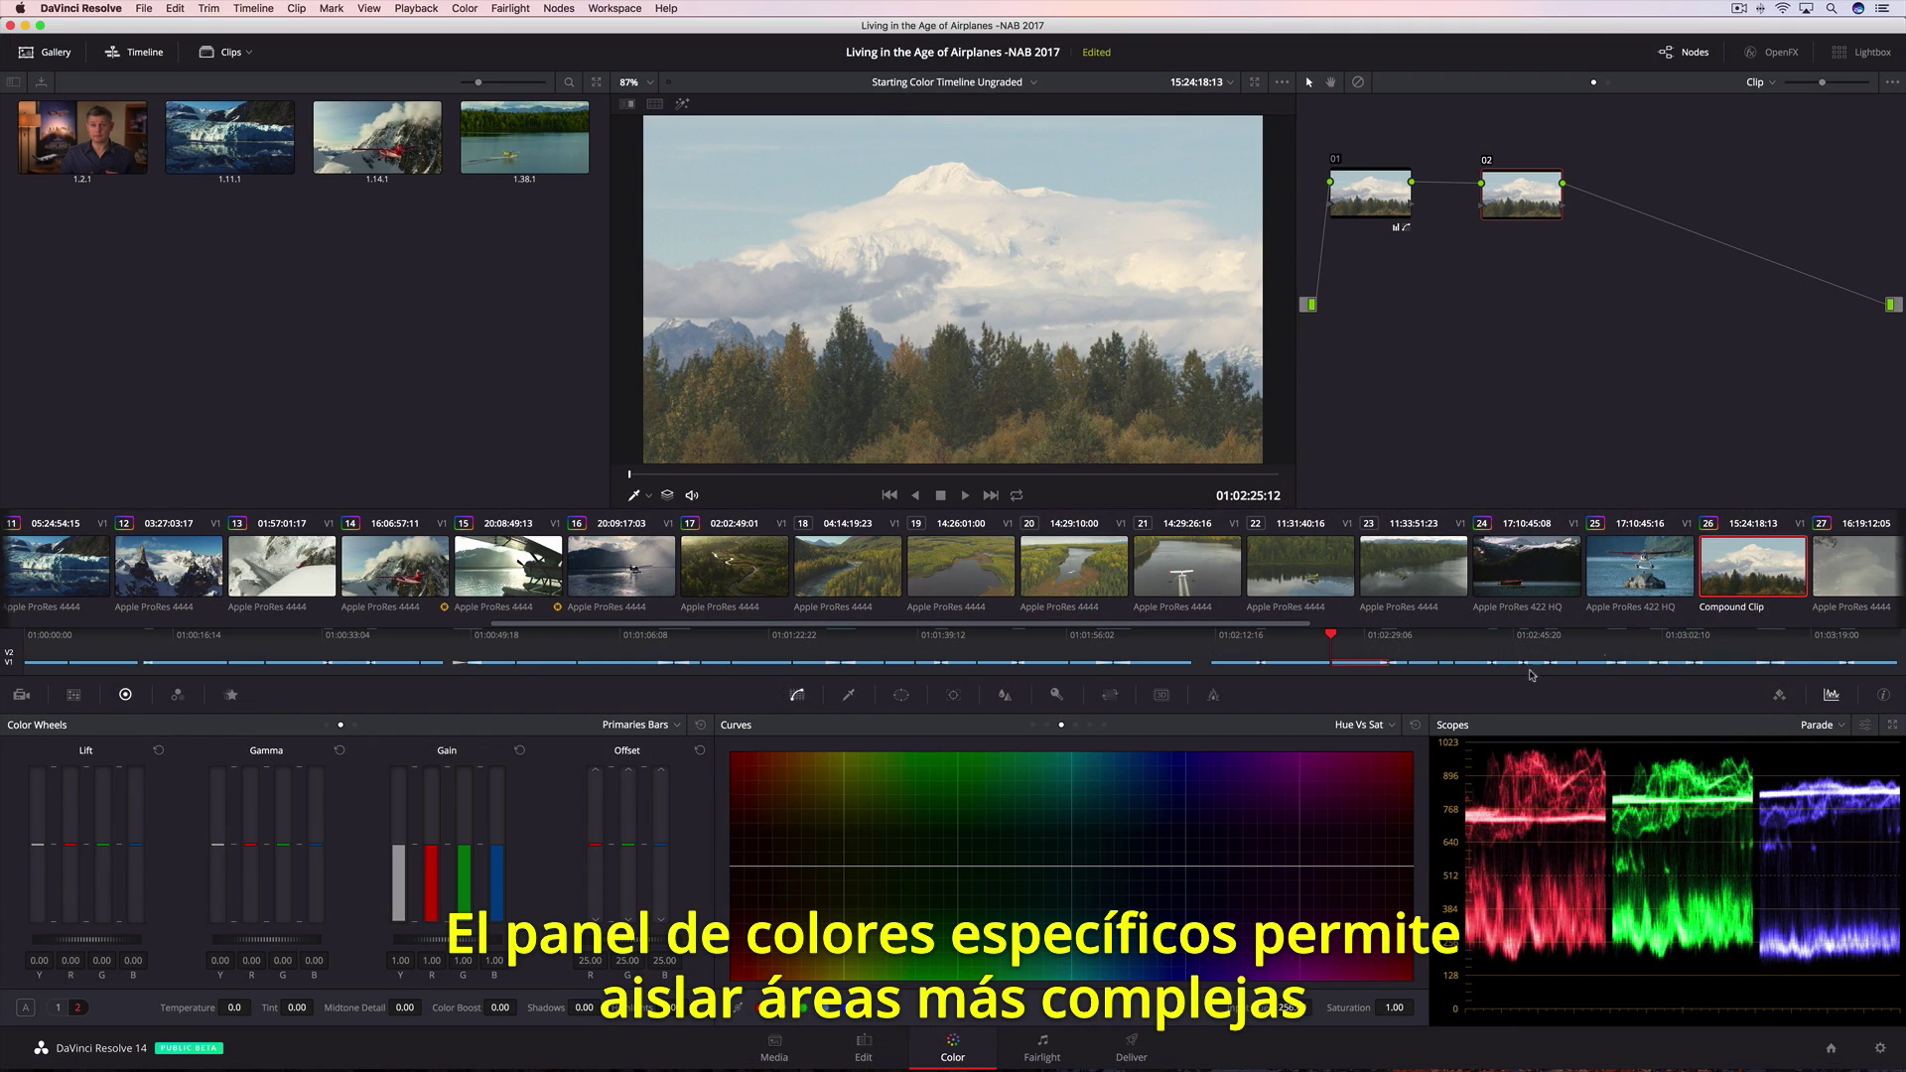
# - Isolate the treeline with a 3D qualifier, raise its saturation to 100, then load the floatplane clip
pyautogui.click(850, 698)
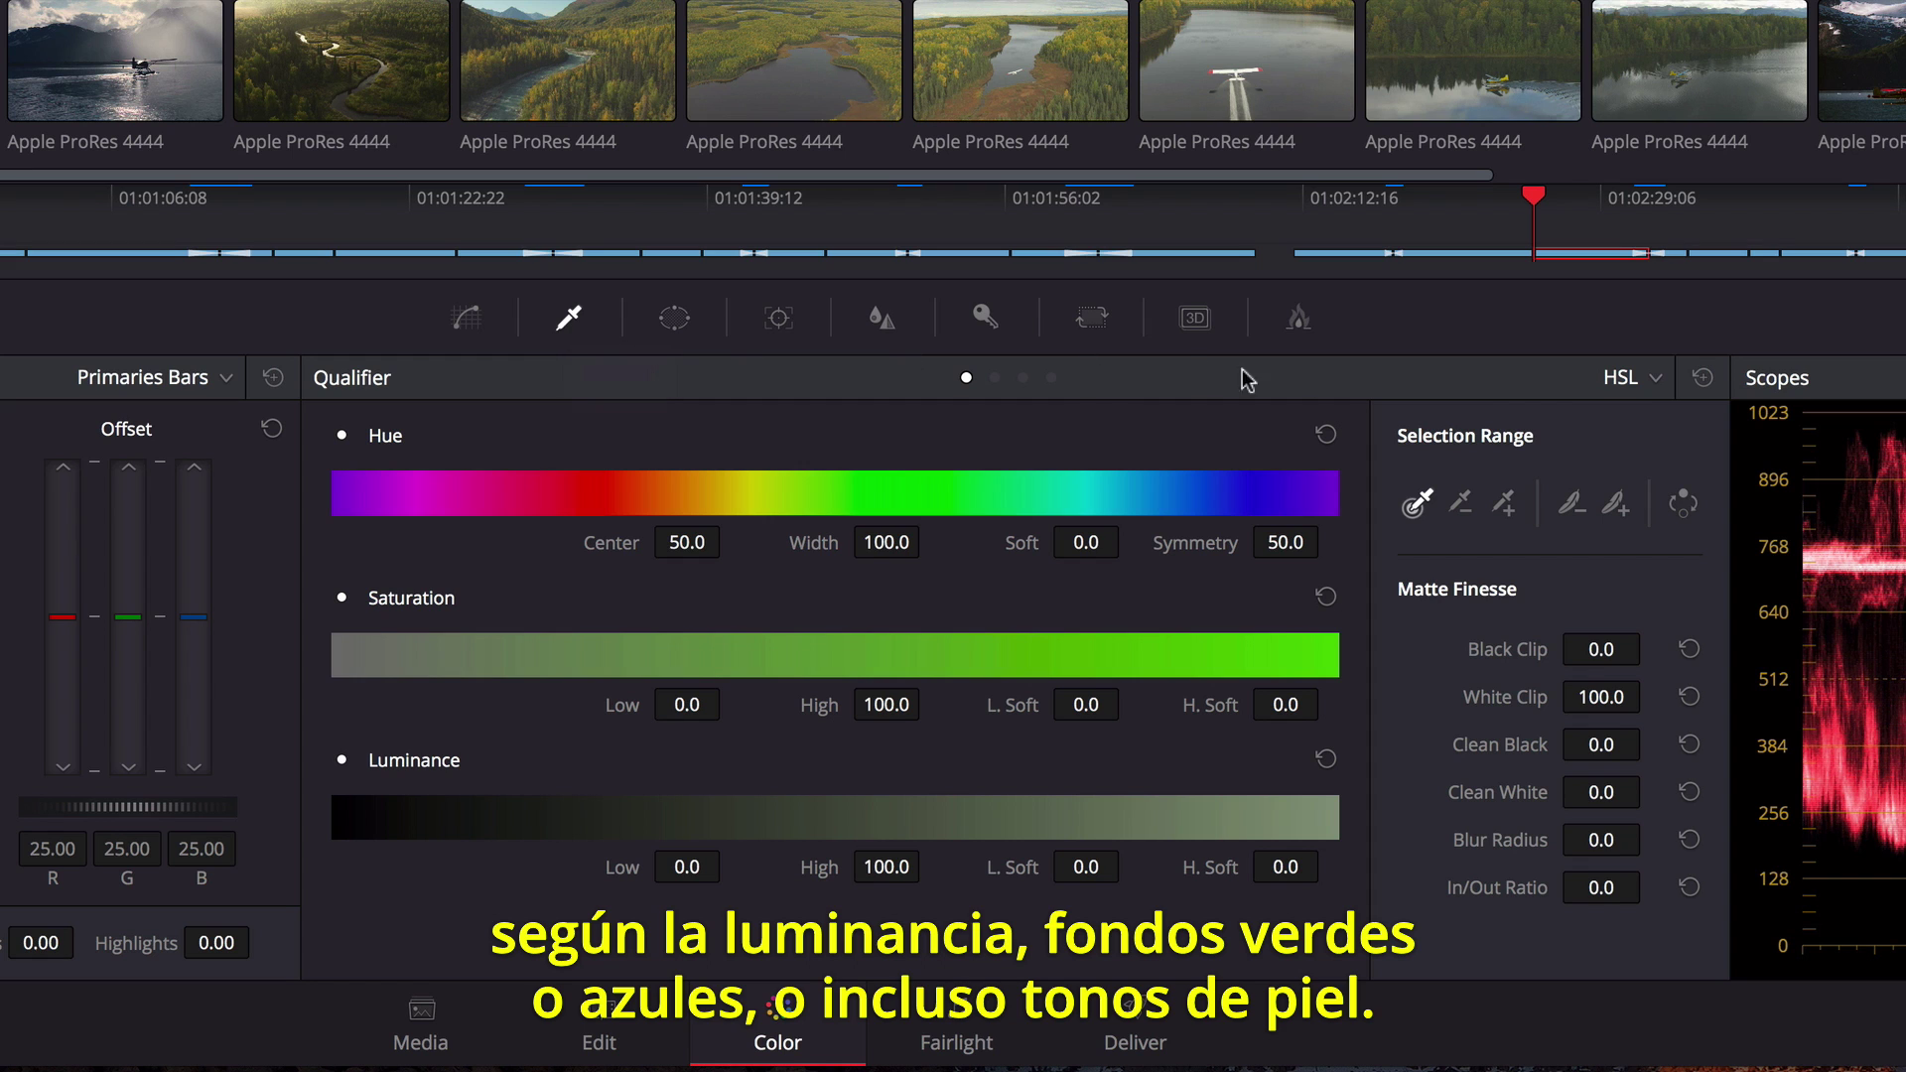
pyautogui.click(1611, 387)
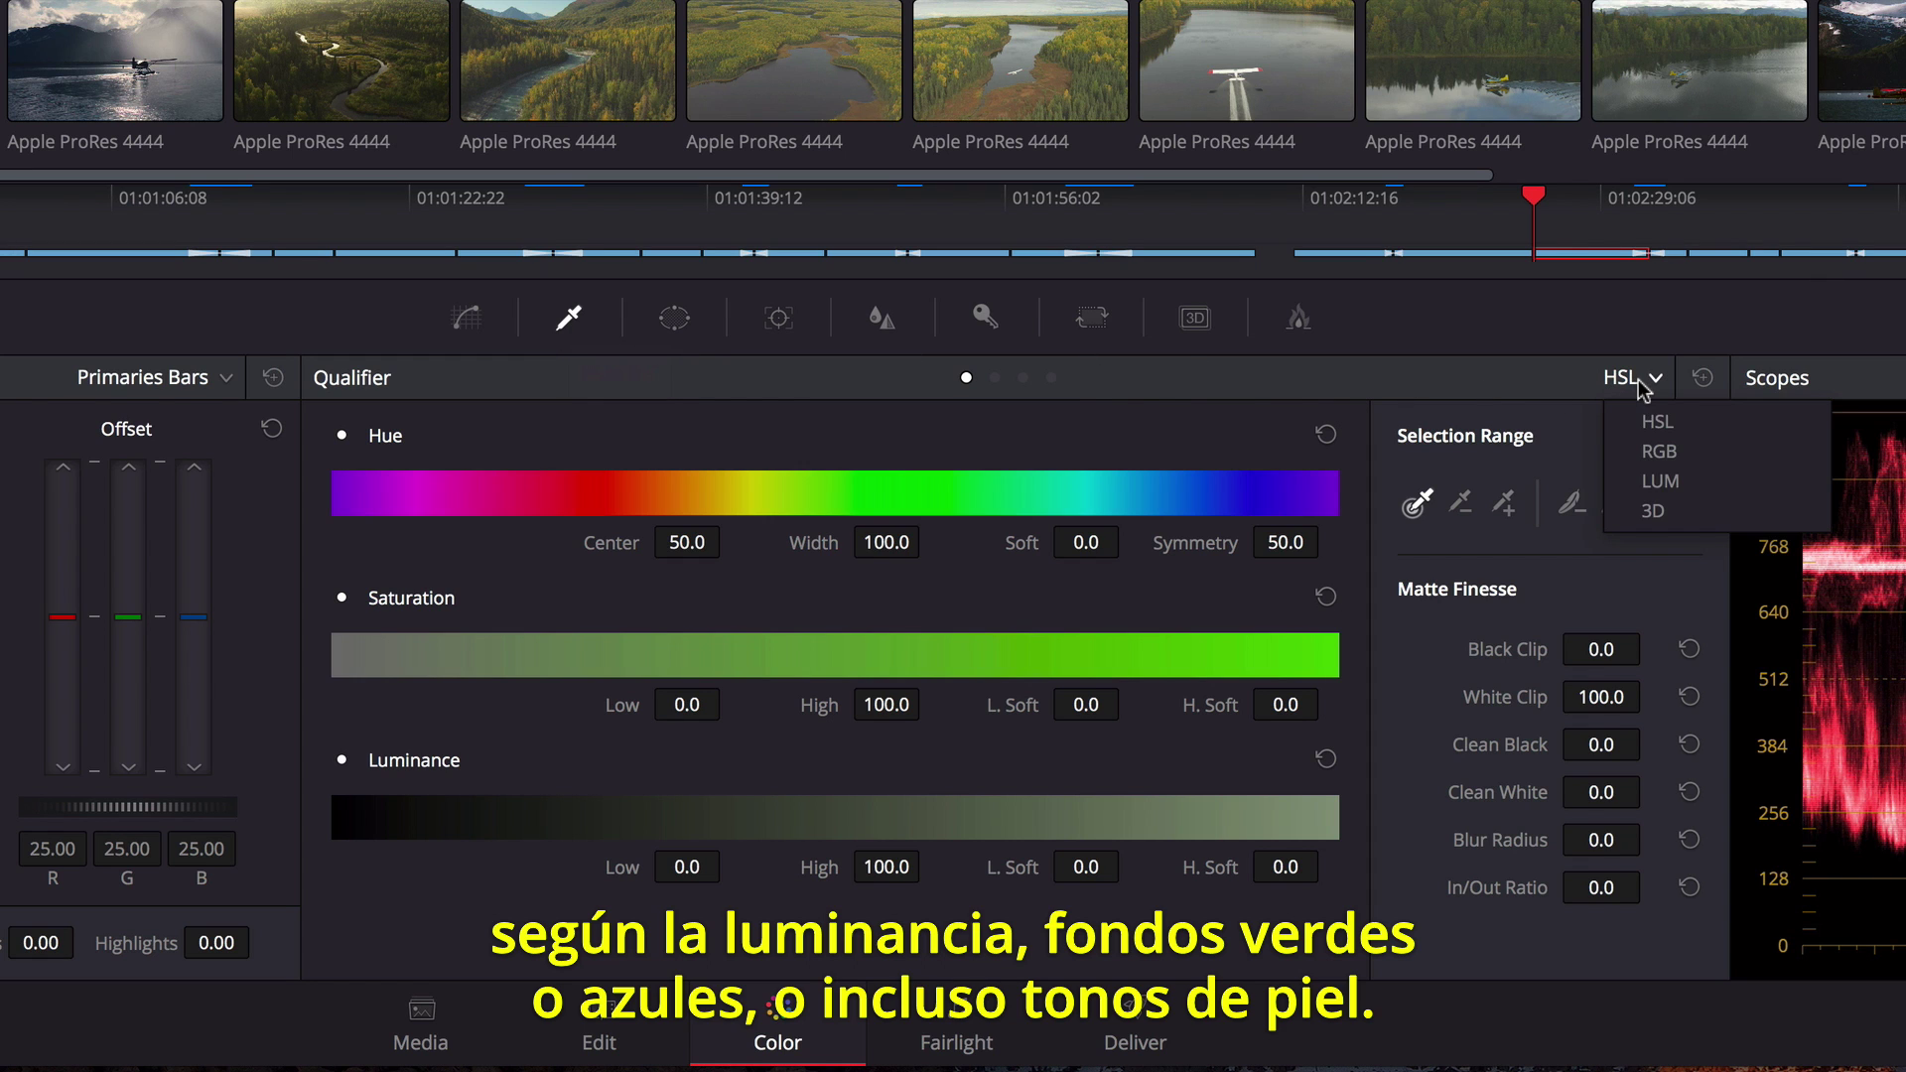
pyautogui.click(1654, 513)
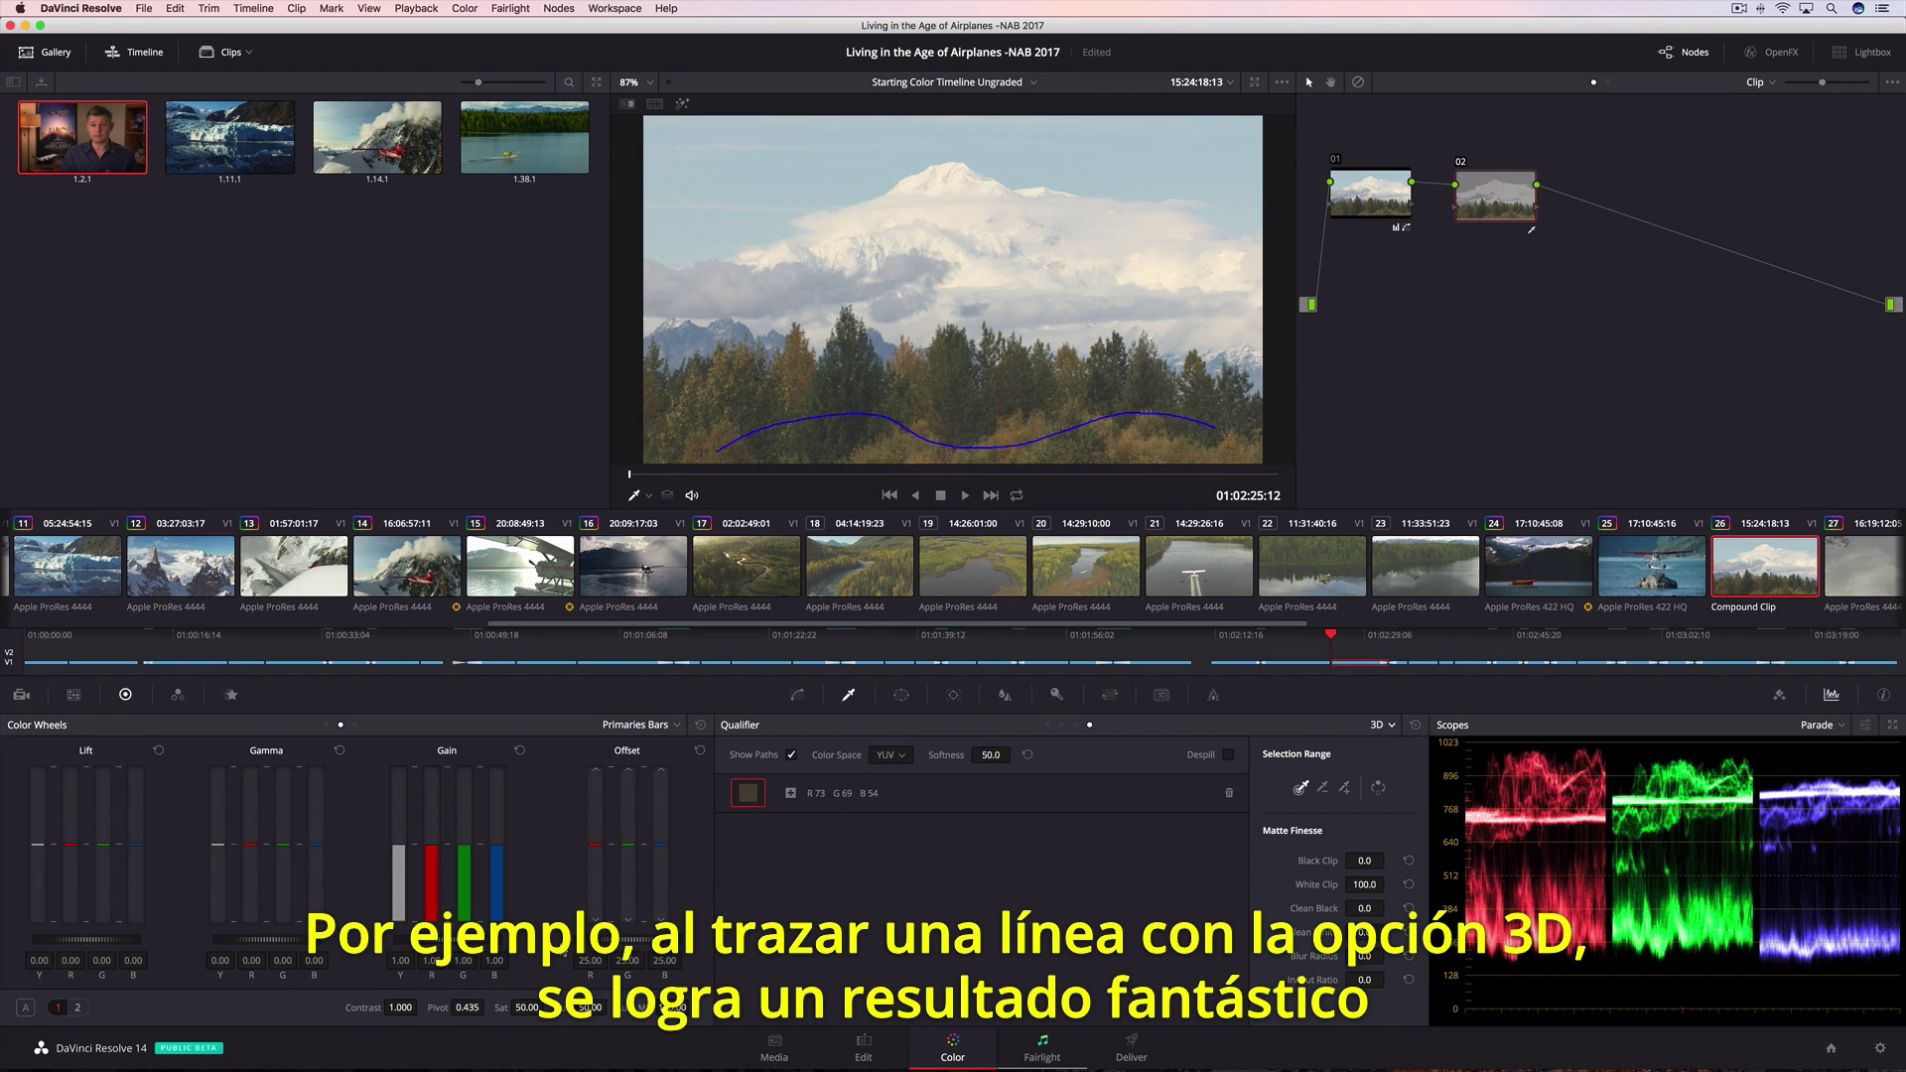
pyautogui.moveTo(521, 1007); pyautogui.dragTo(547, 1006)
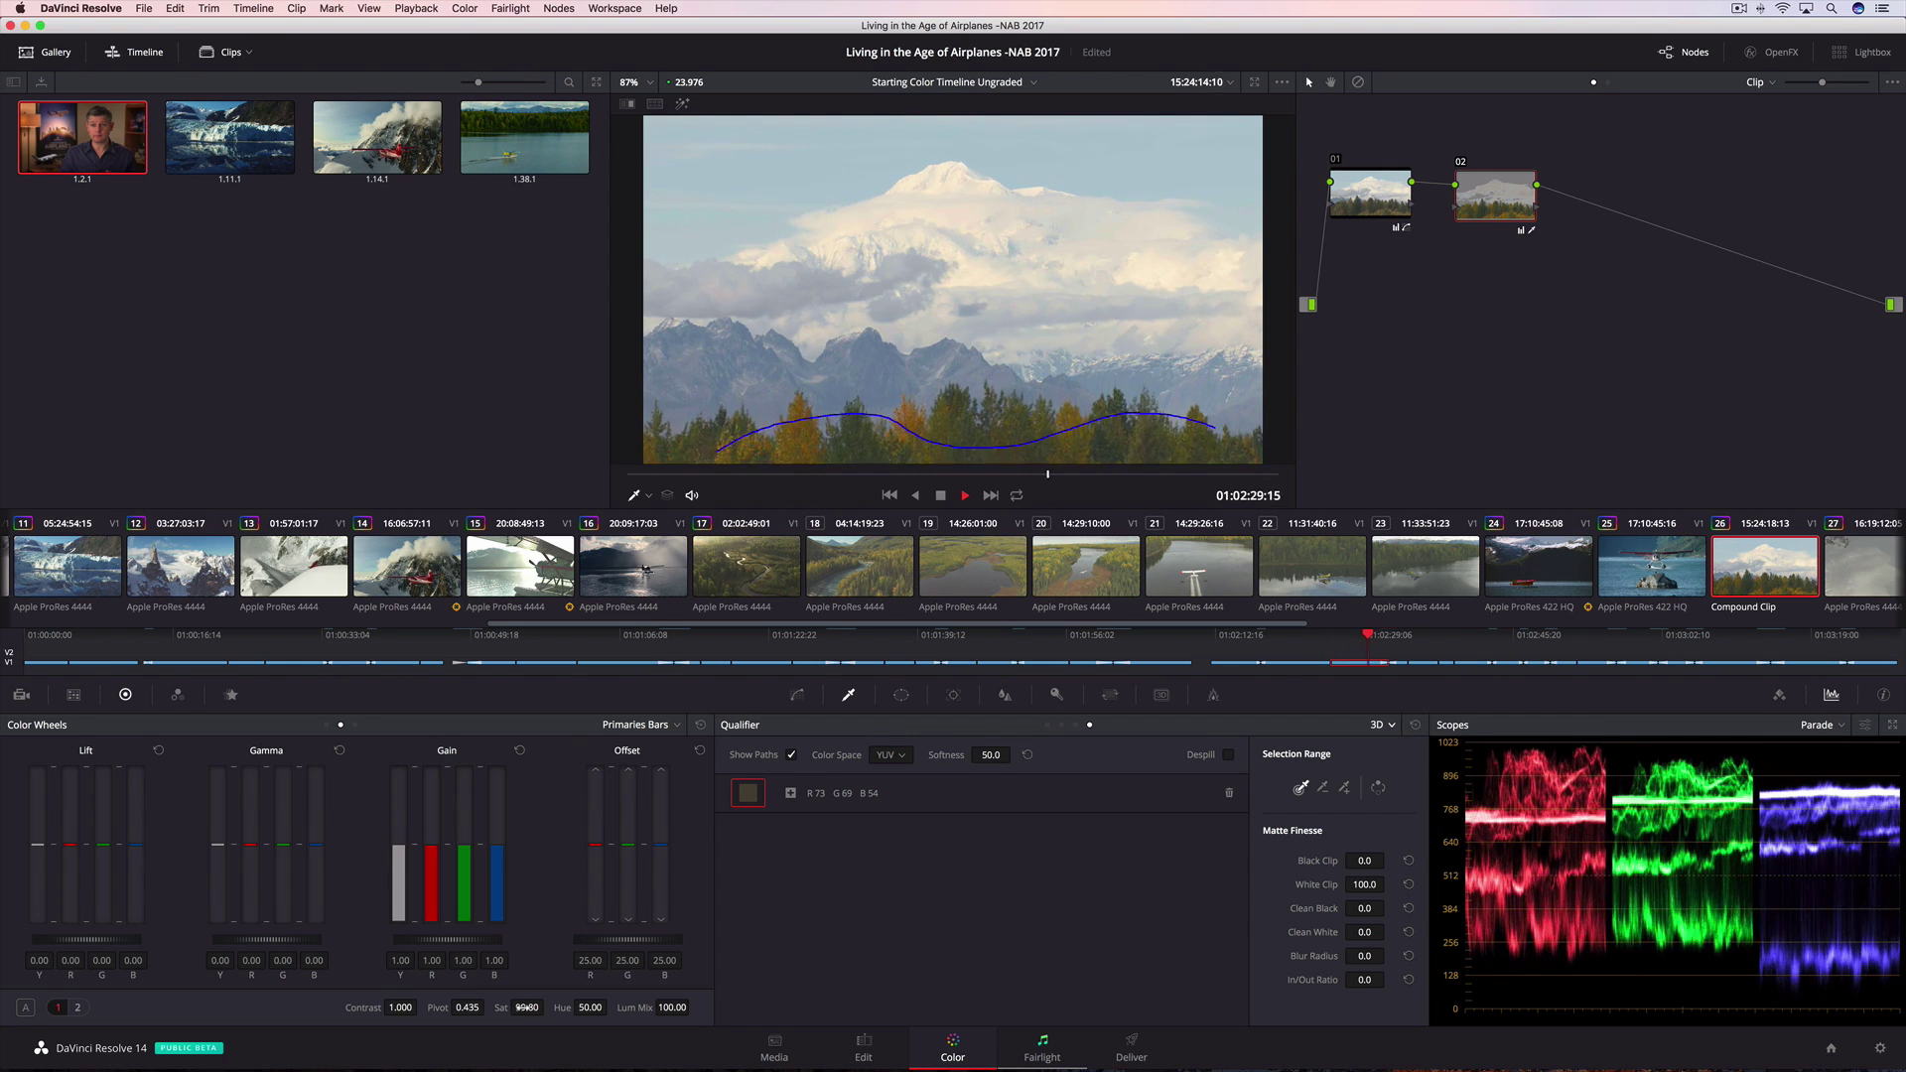
pyautogui.press('space')
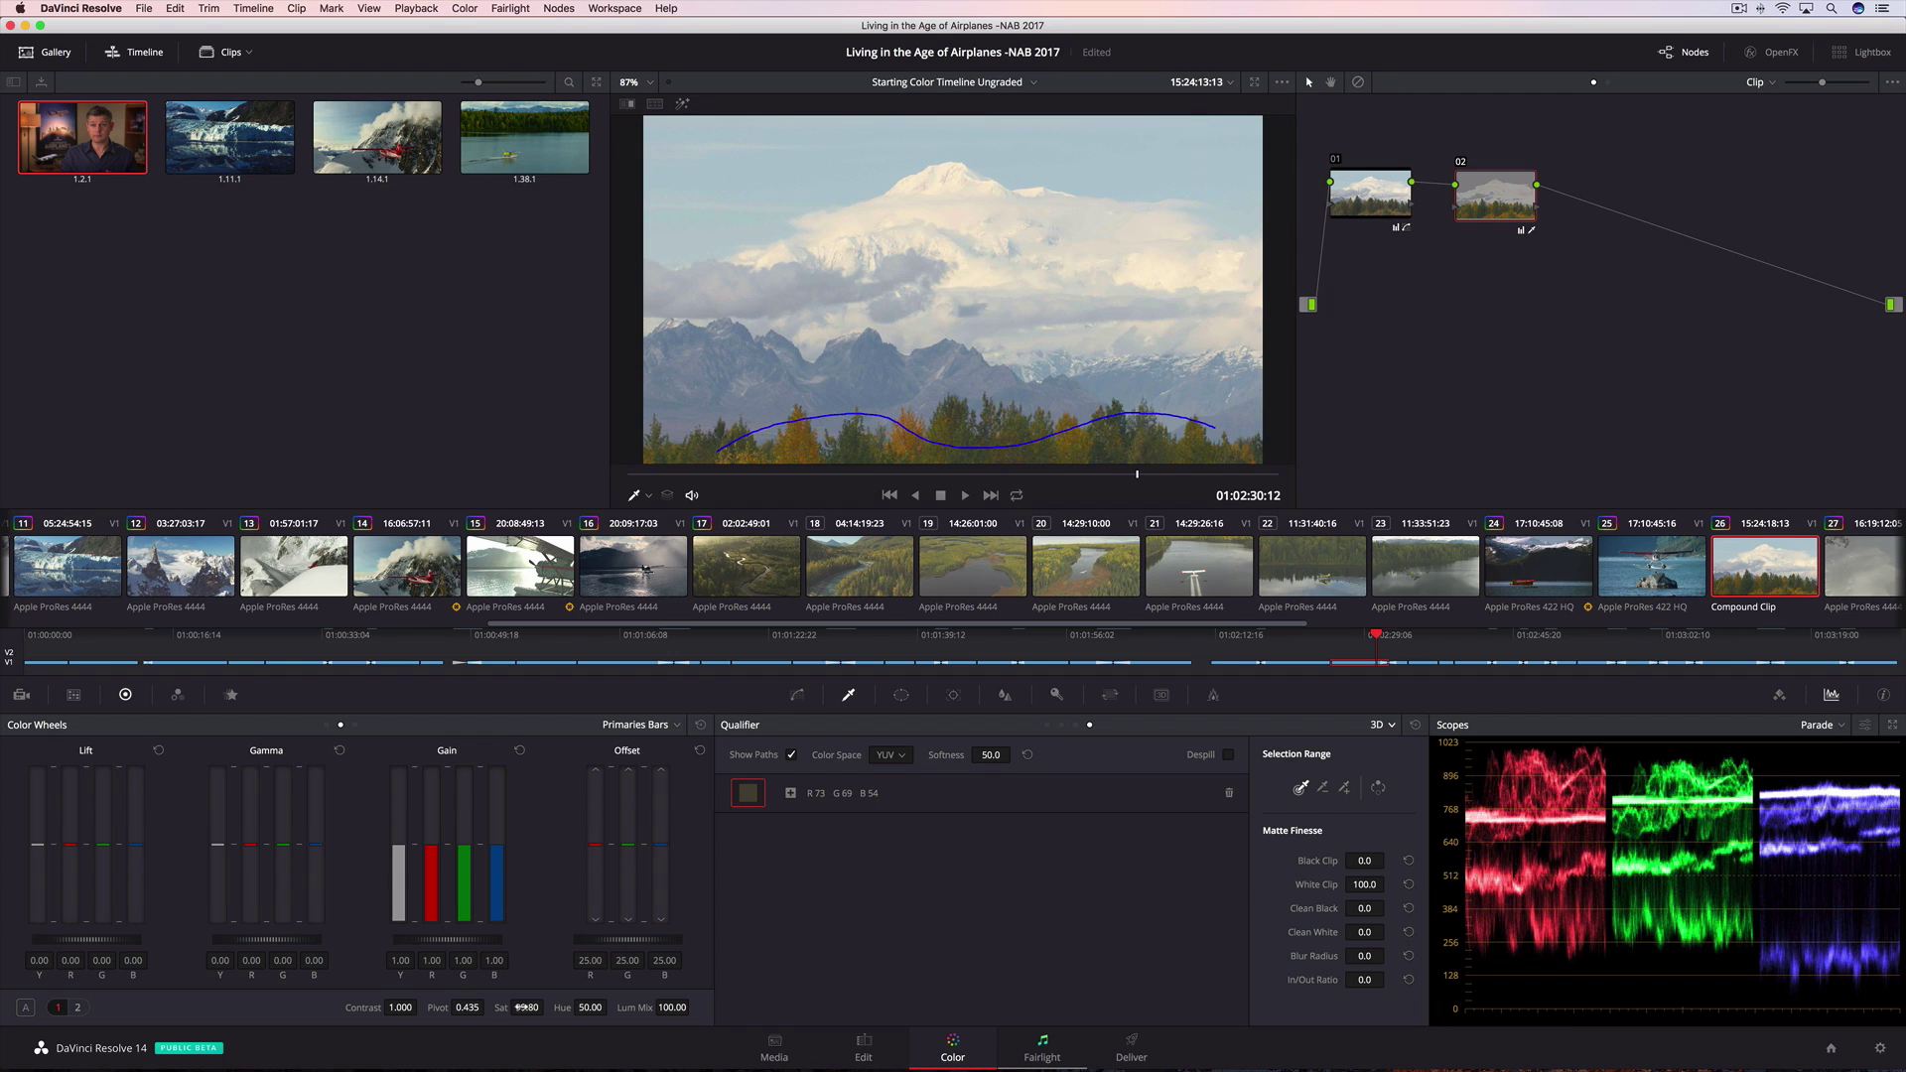
pyautogui.click(1539, 566)
pyautogui.click(964, 495)
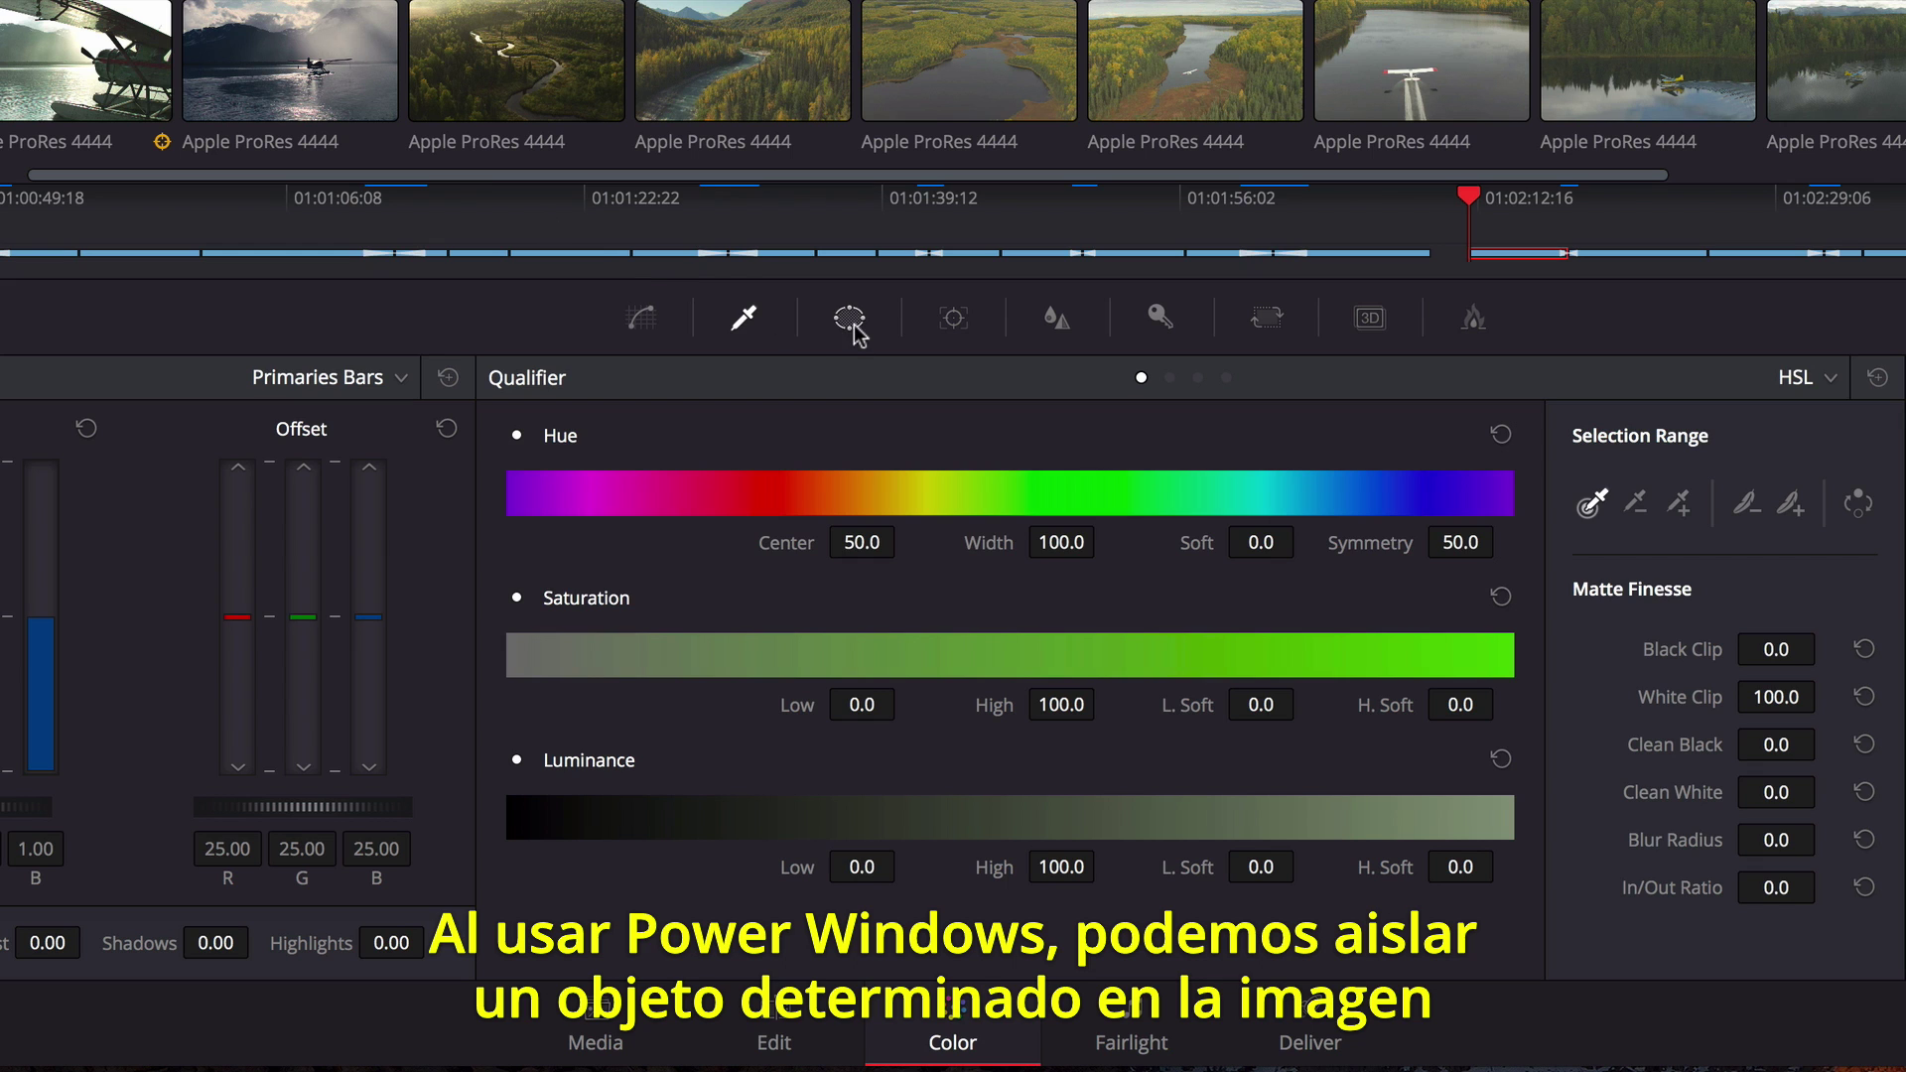
# - Add a Curve window and outline the plane from the tail along the fuselage to the nose and wing
pyautogui.click(852, 322)
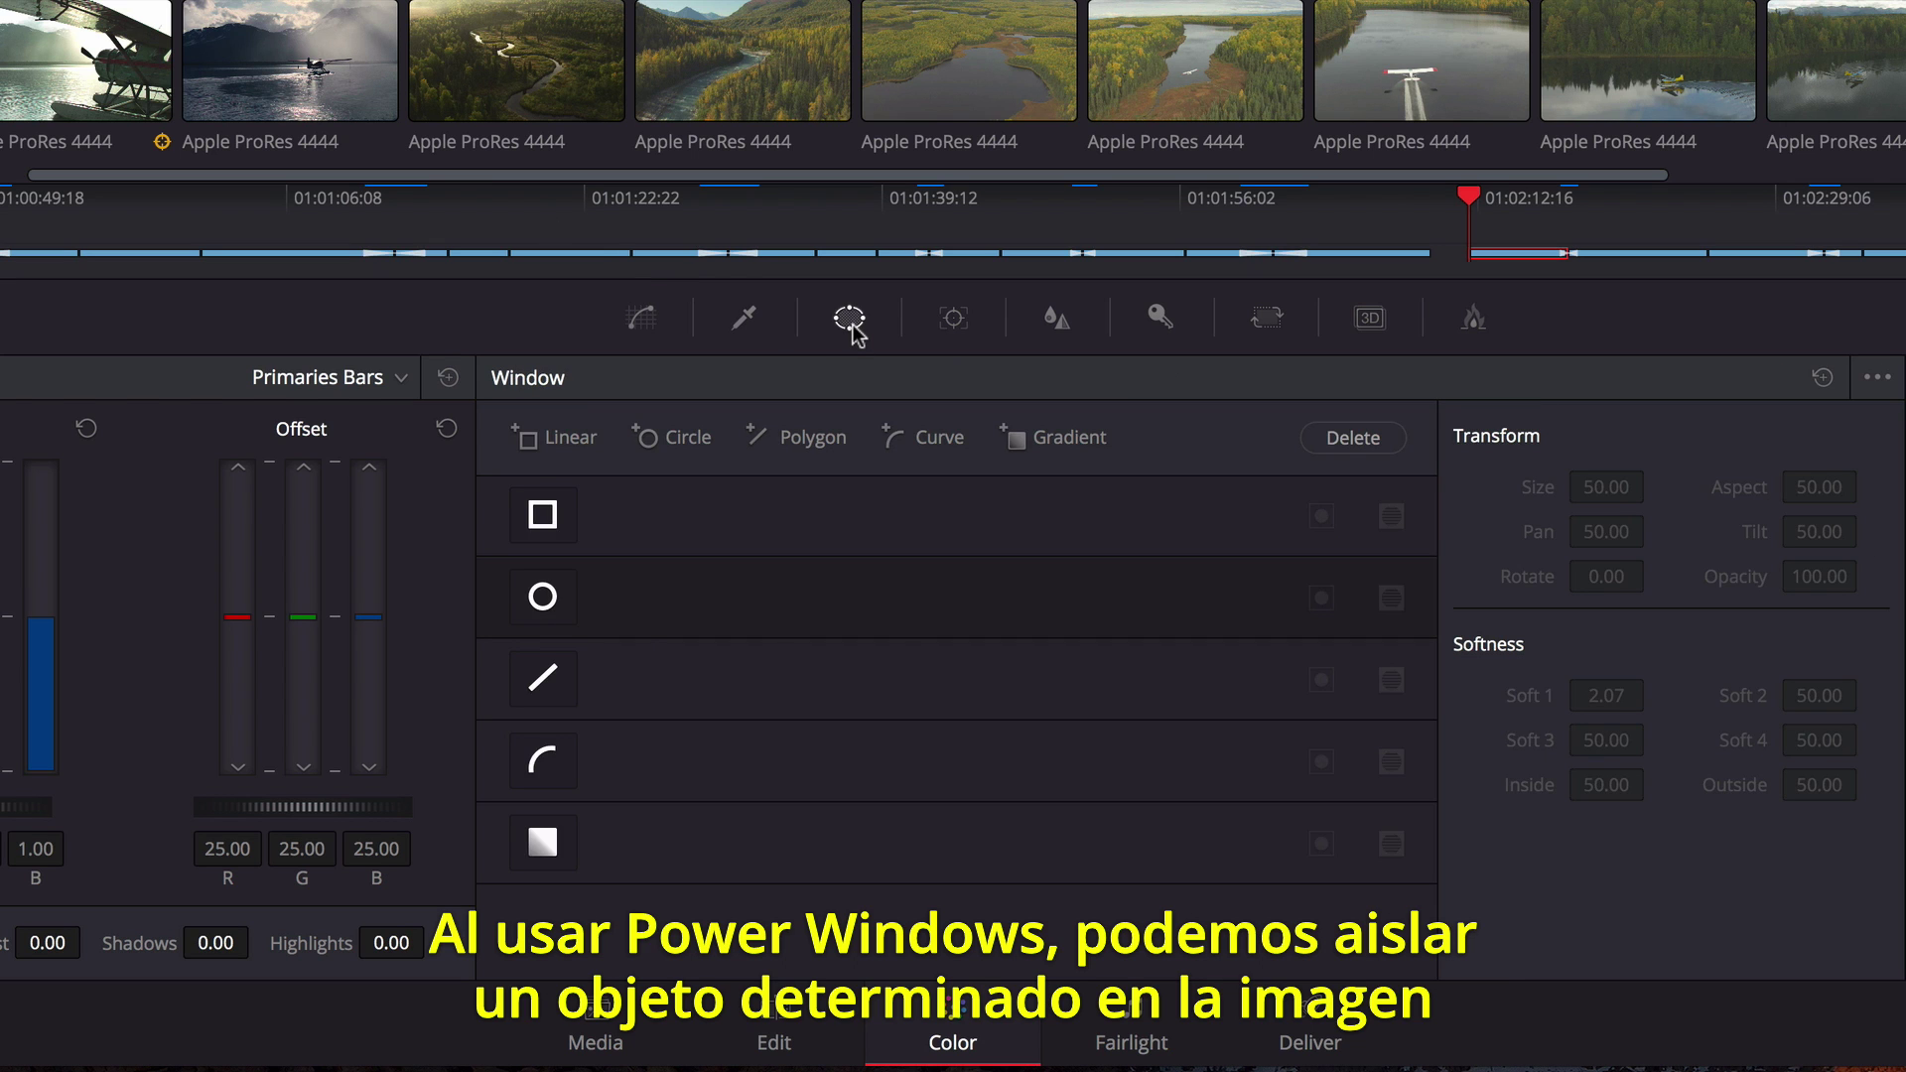
pyautogui.click(549, 770)
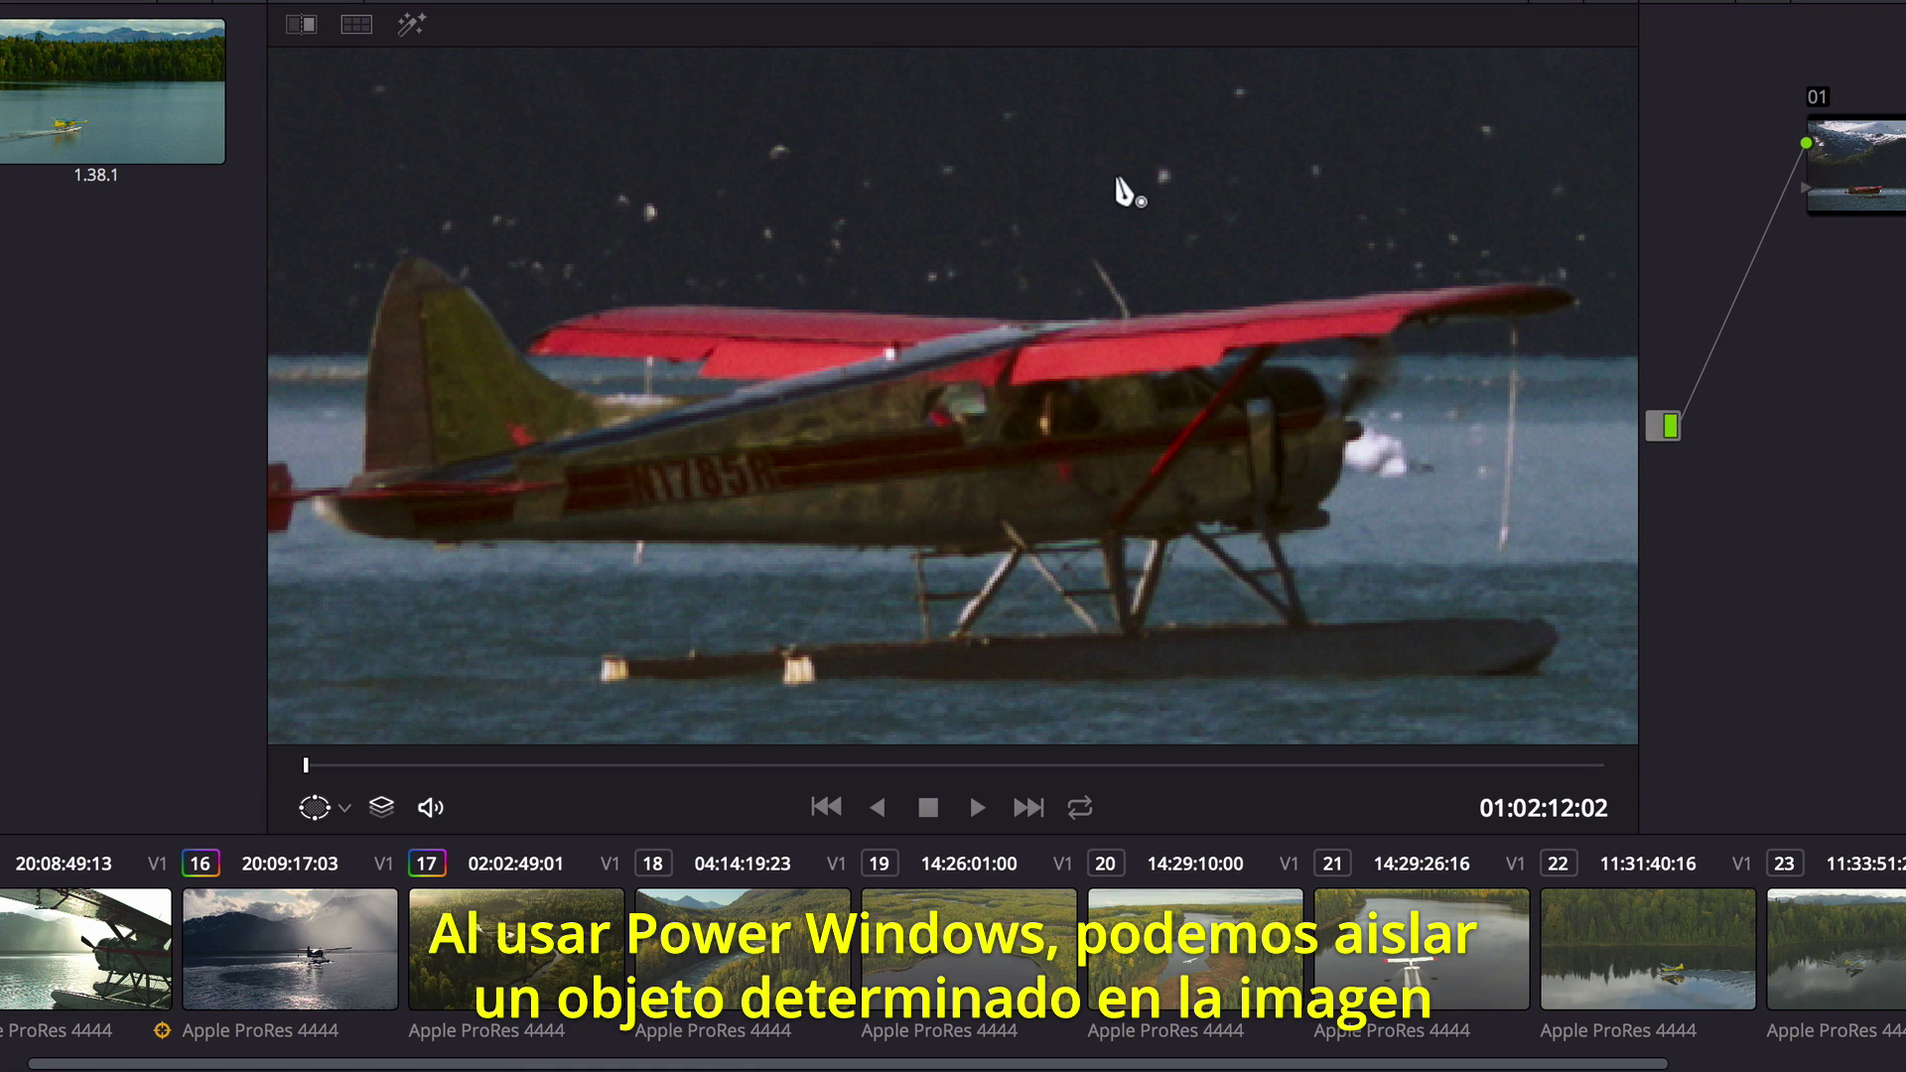
pyautogui.click(313, 501)
pyautogui.click(341, 529)
pyautogui.click(984, 546)
pyautogui.click(1321, 510)
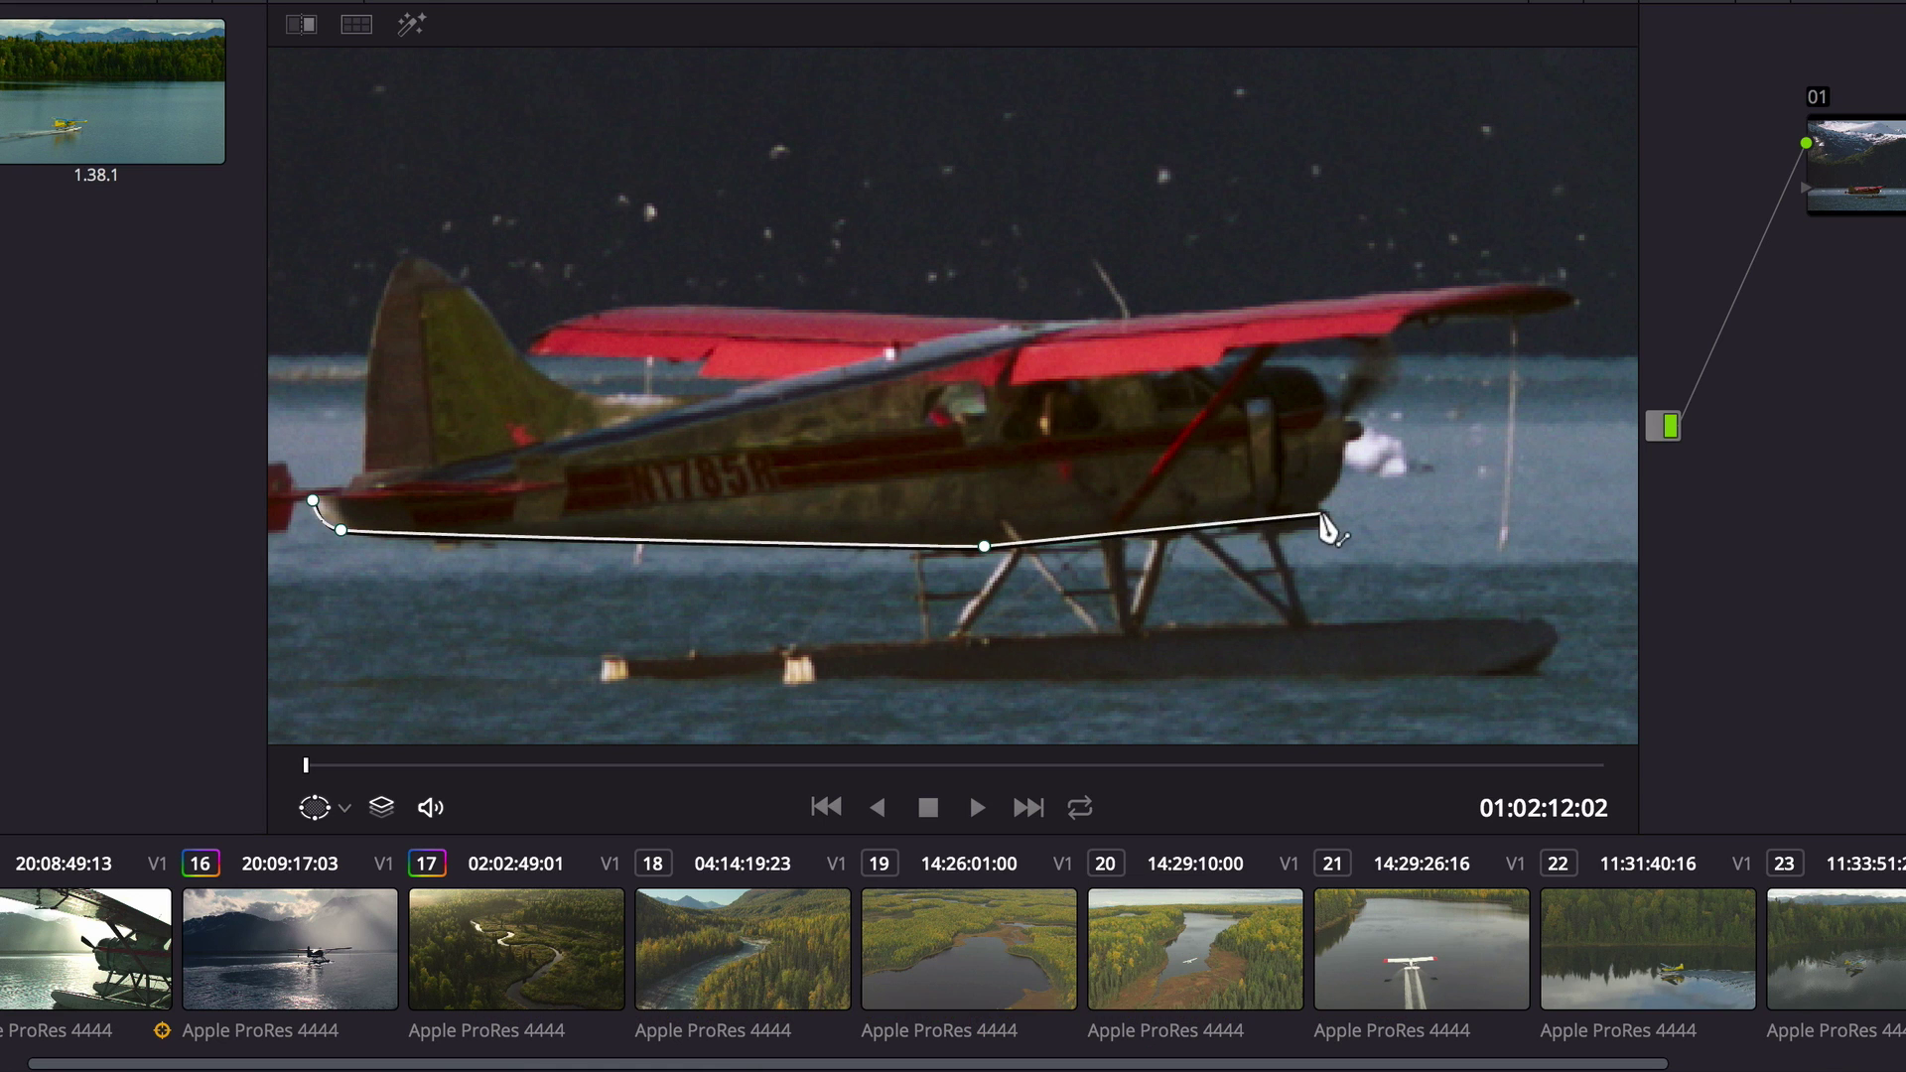
pyautogui.click(1347, 442)
pyautogui.click(1303, 366)
pyautogui.click(1138, 380)
pyautogui.click(1213, 363)
pyautogui.click(1222, 347)
# - Continue the outline along the wing's top edge, struts and tail fin, closing on the first point
pyautogui.click(1439, 312)
pyautogui.click(1566, 304)
pyautogui.click(1537, 282)
pyautogui.click(1081, 314)
pyautogui.click(894, 313)
pyautogui.click(643, 301)
pyautogui.click(545, 332)
pyautogui.click(546, 354)
pyautogui.click(693, 371)
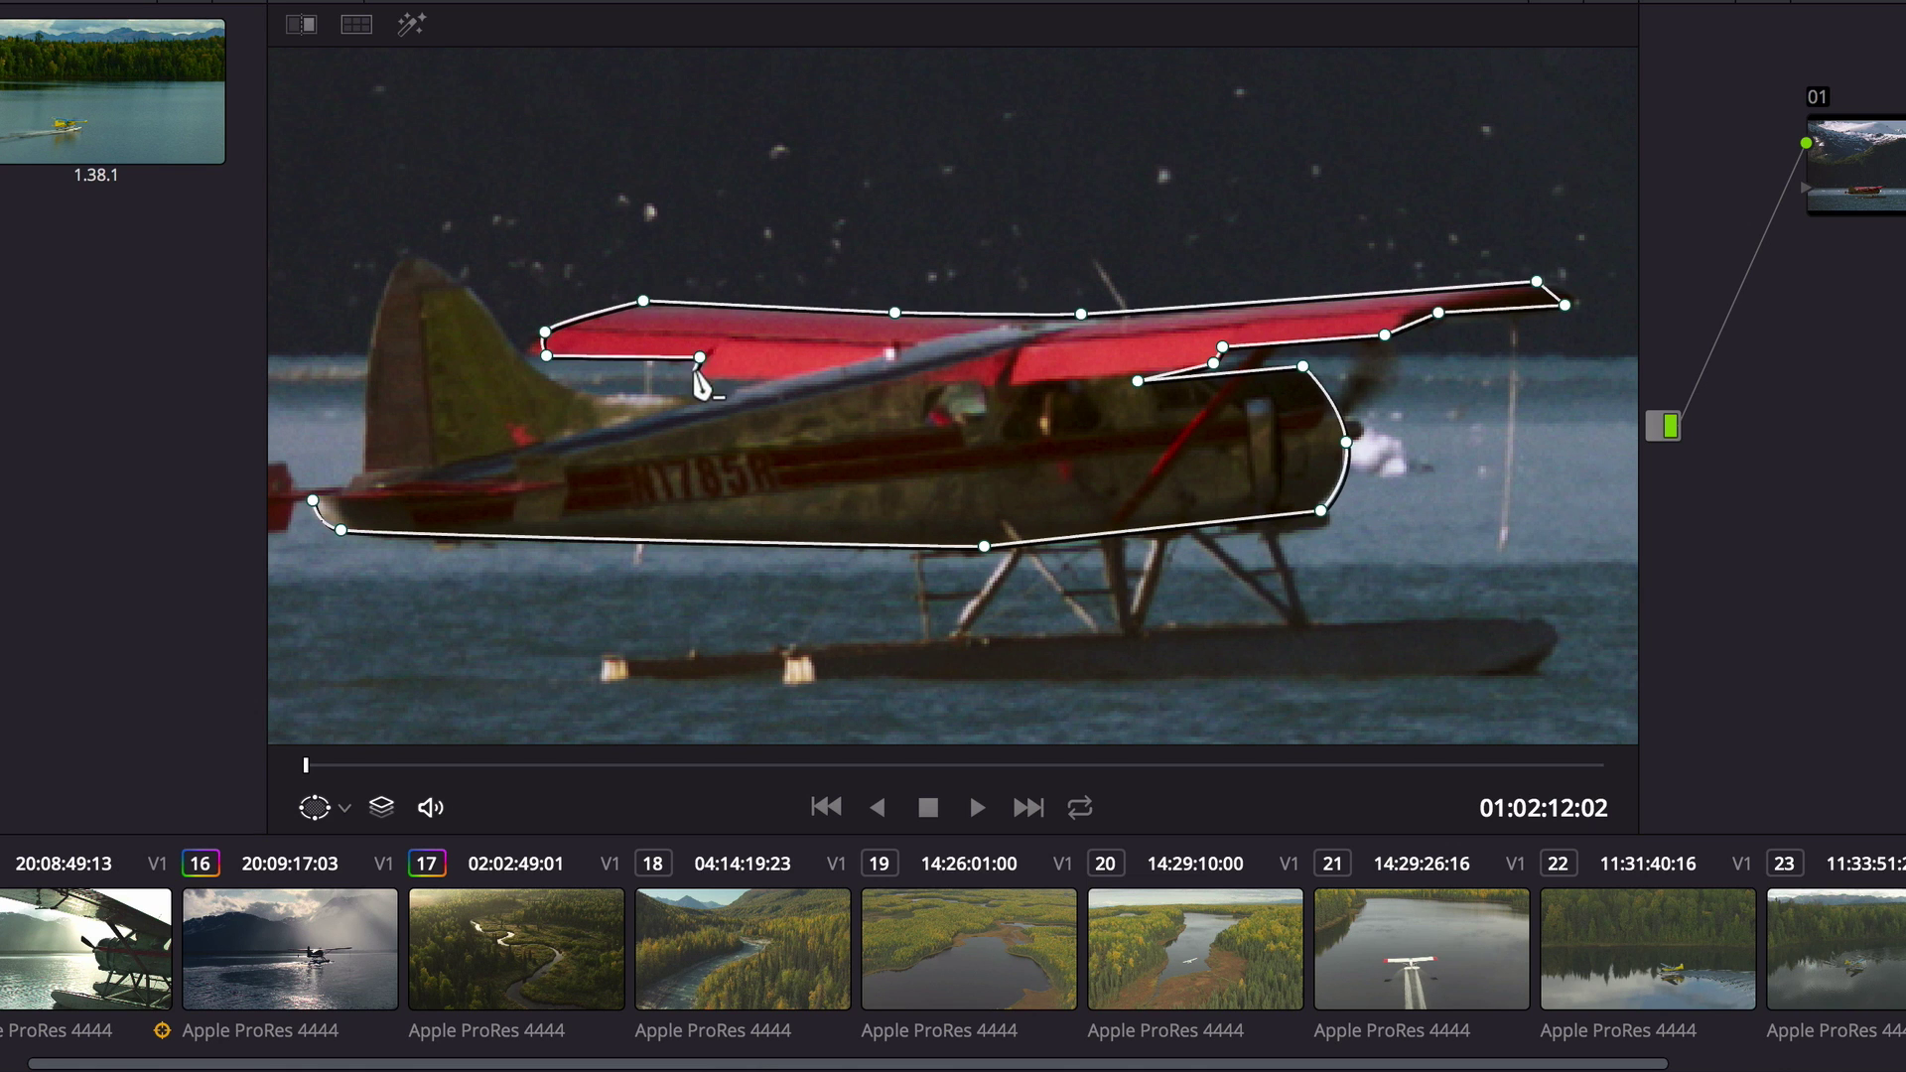
pyautogui.click(779, 378)
pyautogui.click(603, 421)
pyautogui.click(519, 366)
pyautogui.click(430, 263)
pyautogui.click(389, 288)
pyautogui.click(364, 470)
pyautogui.click(313, 499)
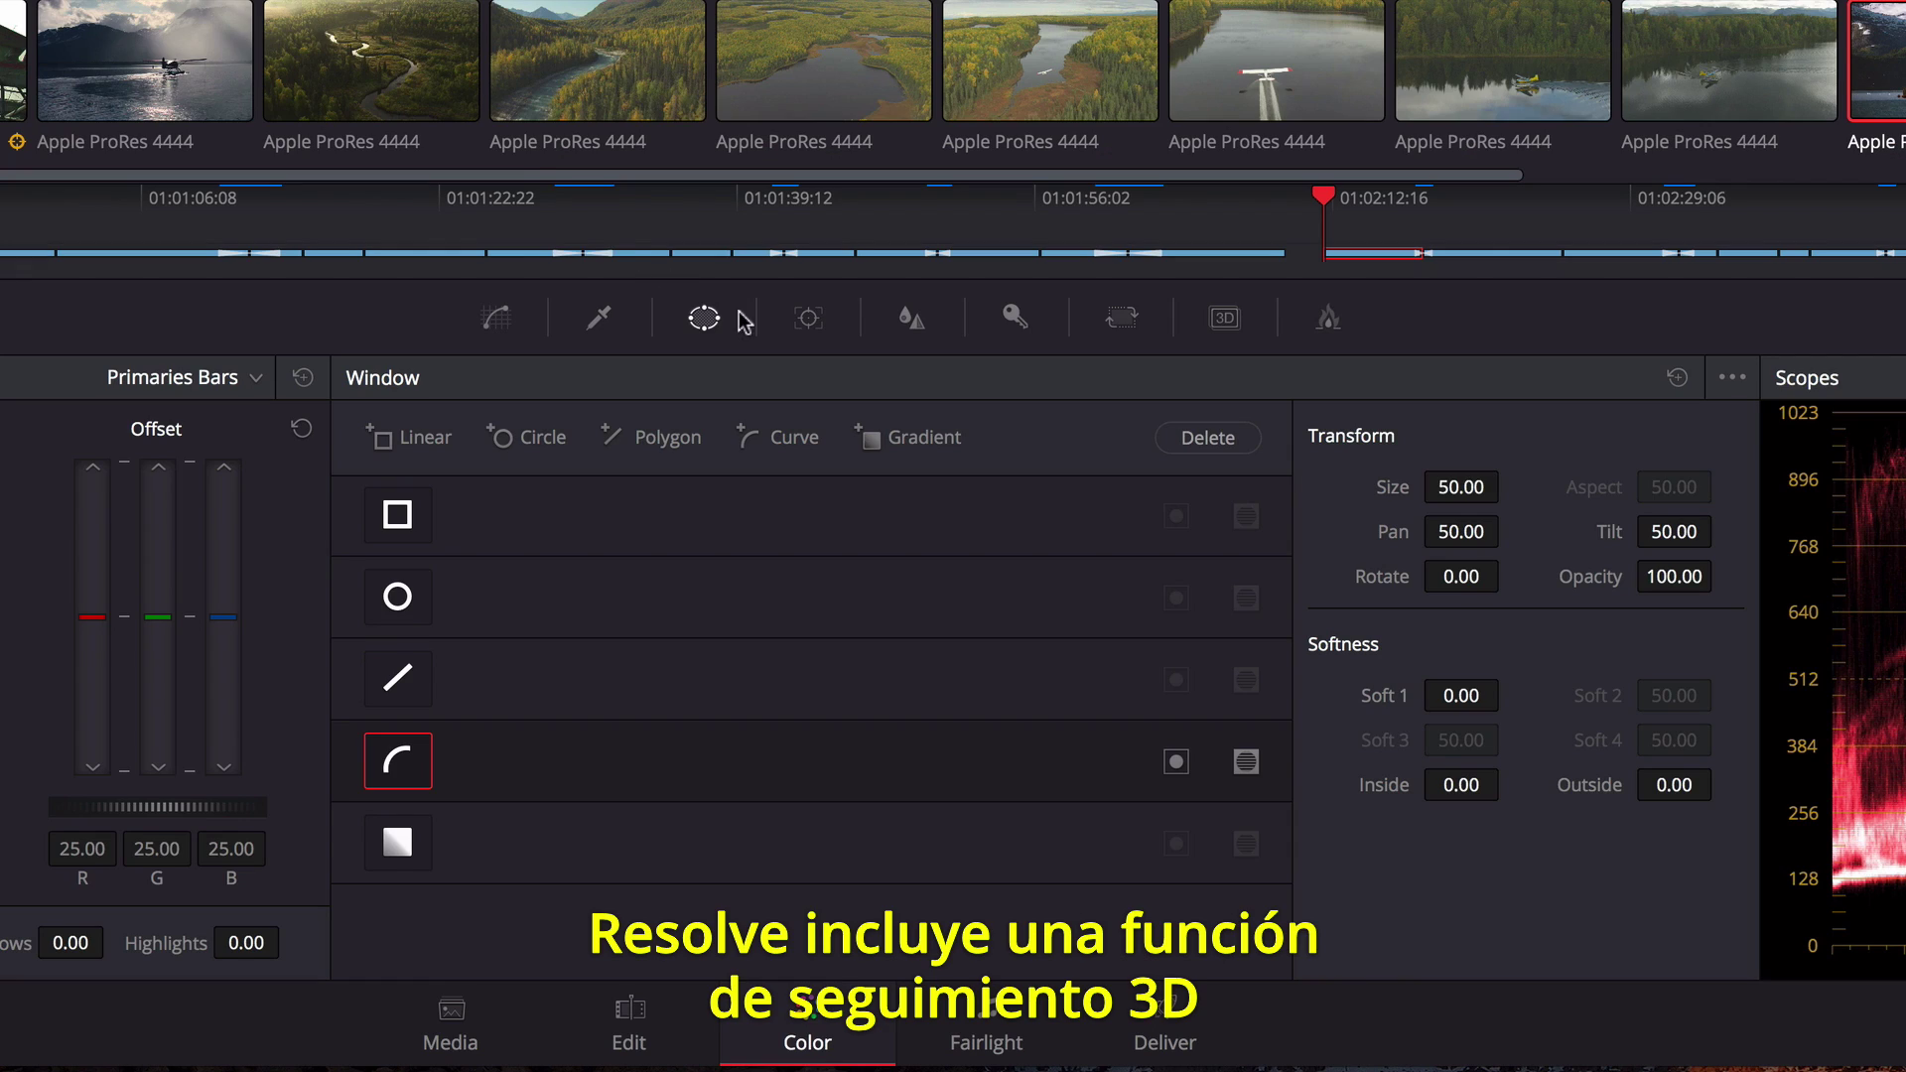
# - Track the plane mask forward through the clip, nudge the wing-tip point, and scale two selected points inward
pyautogui.click(816, 326)
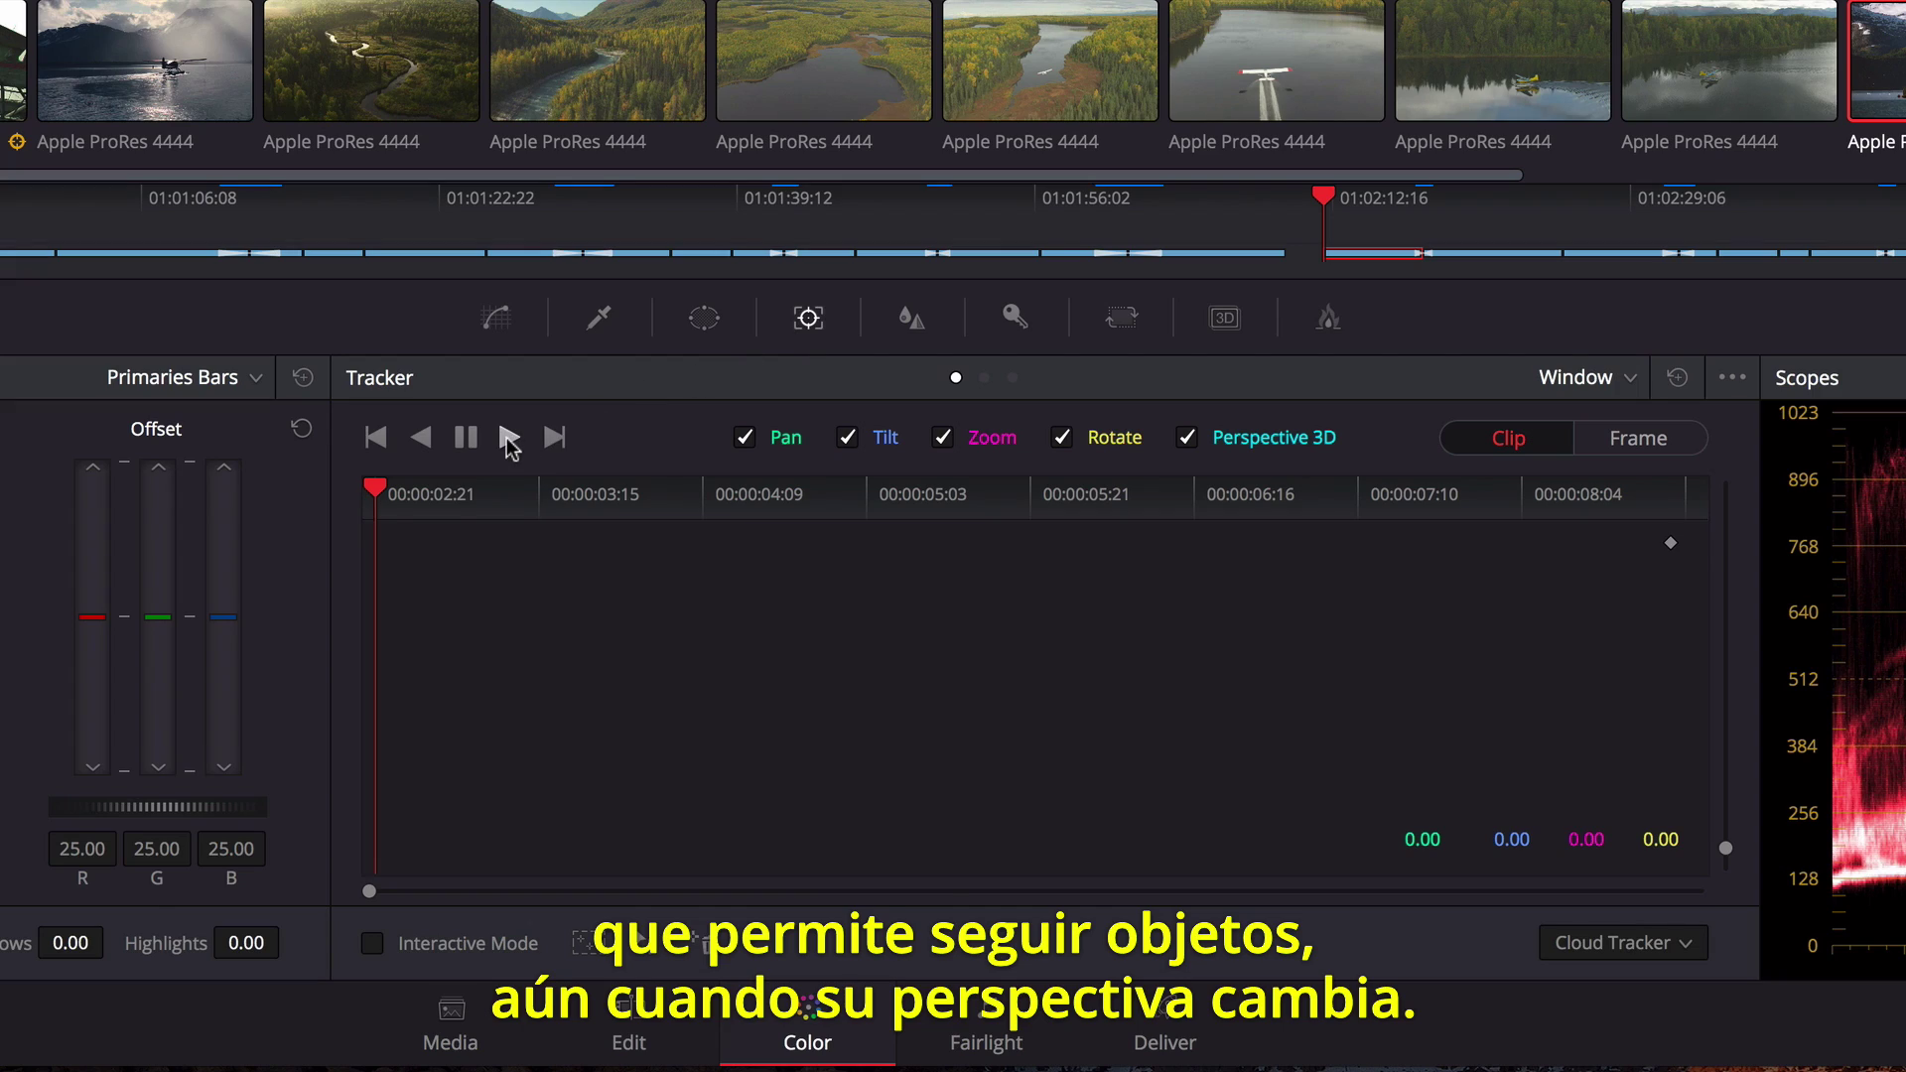
pyautogui.click(509, 438)
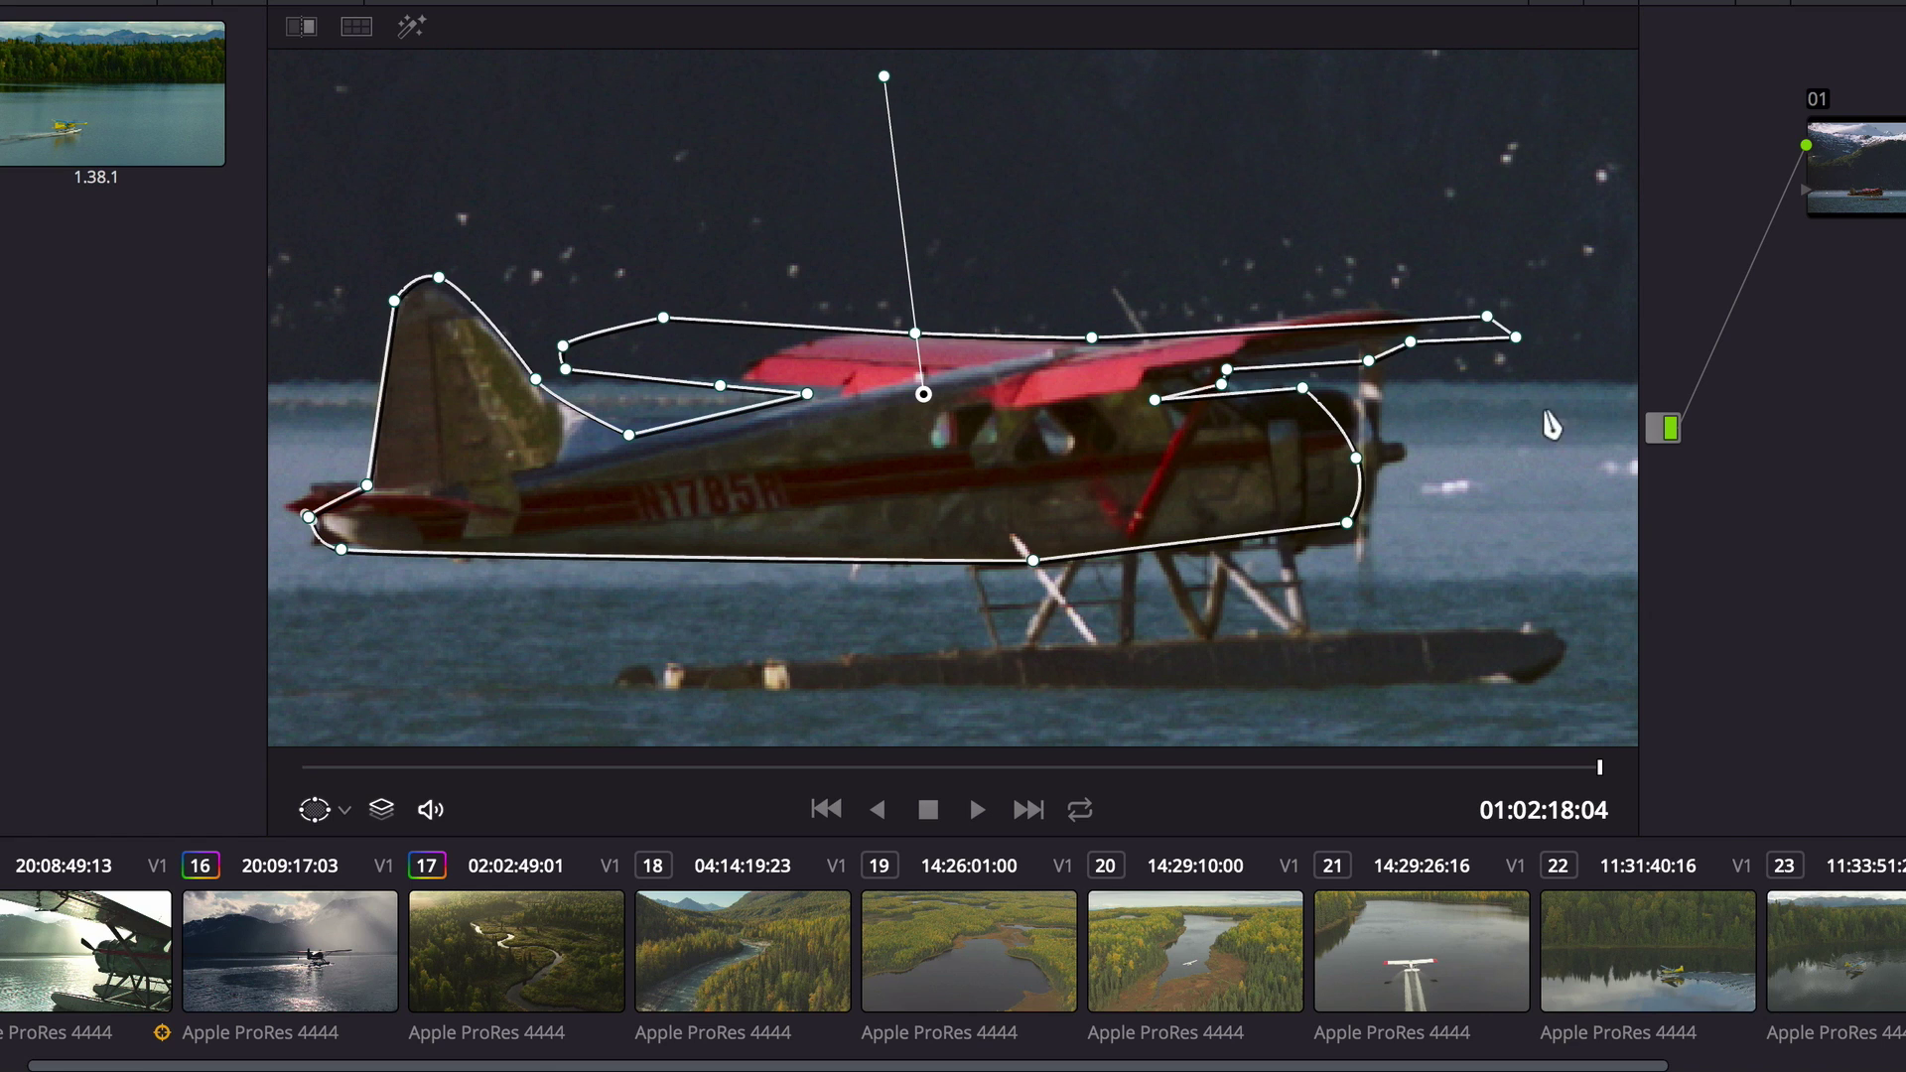
pyautogui.moveTo(1498, 320); pyautogui.dragTo(1384, 331)
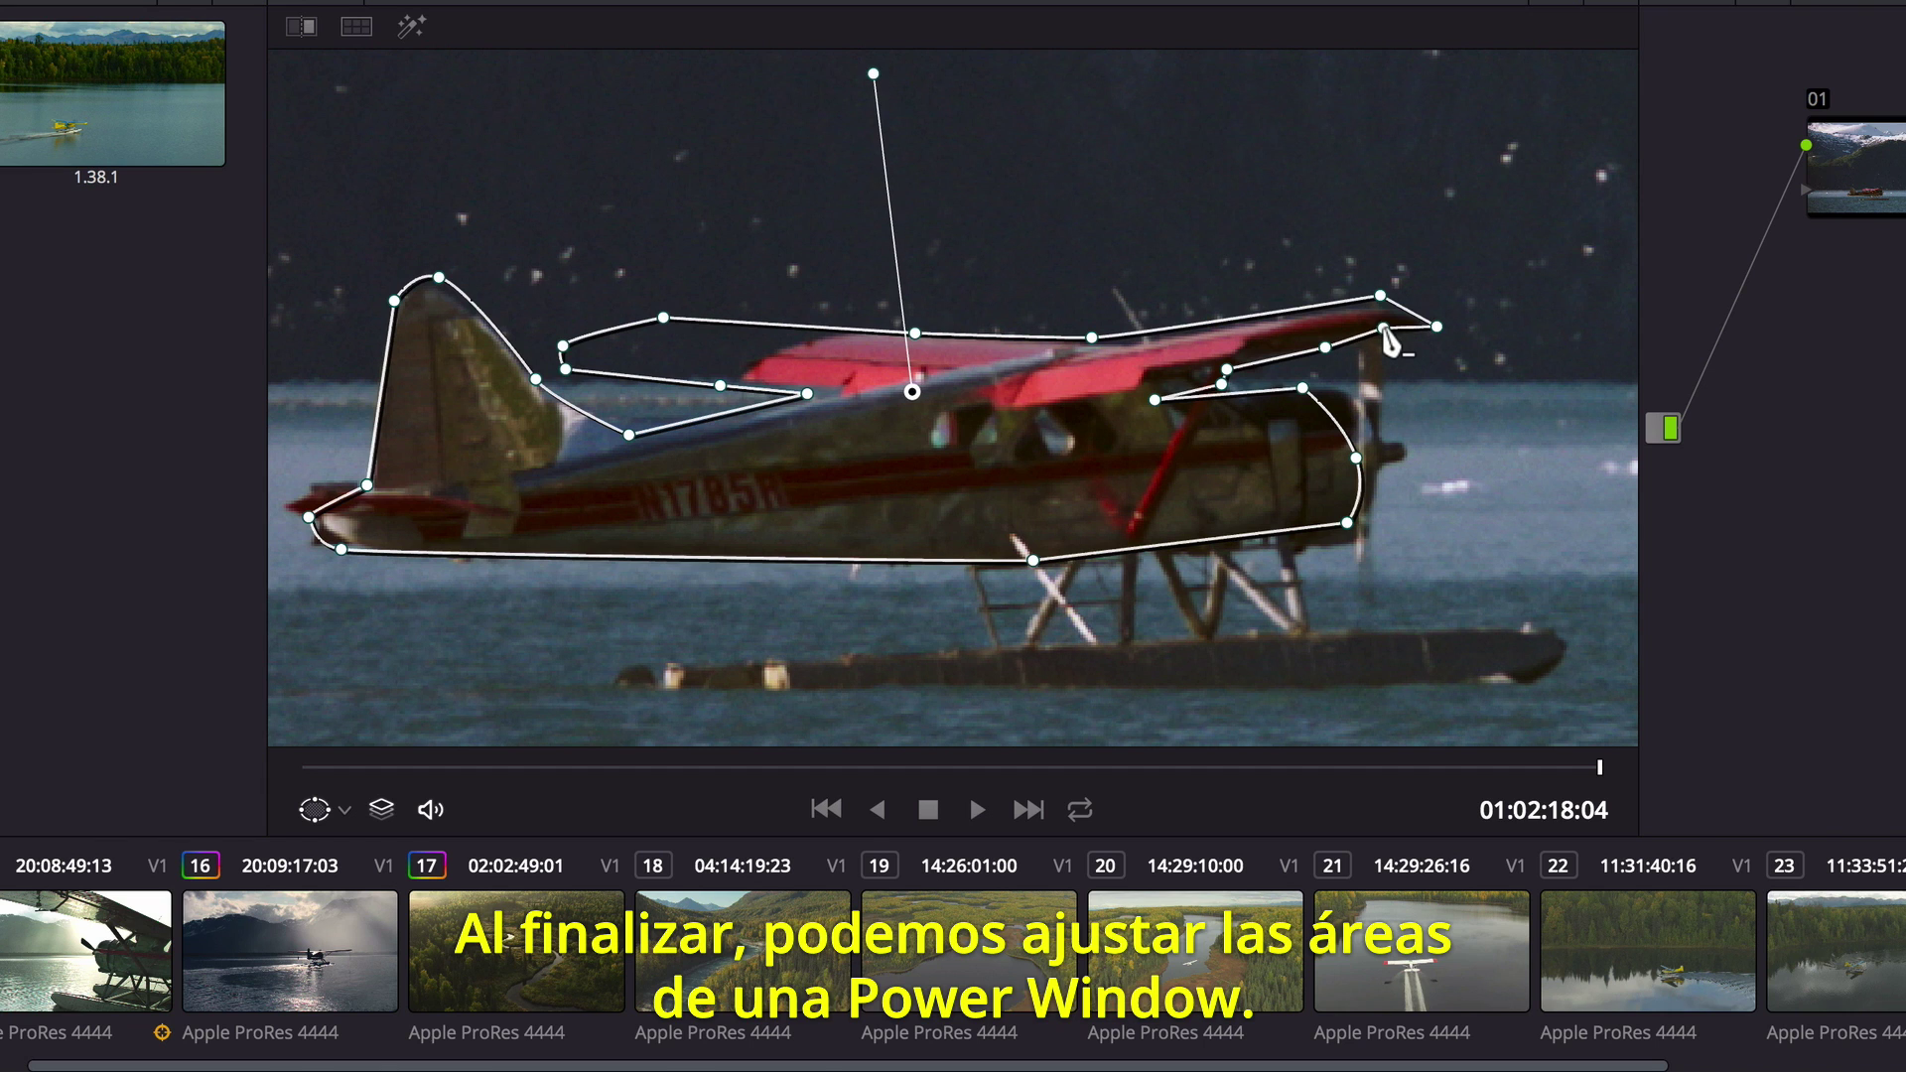
pyautogui.moveTo(546, 249); pyautogui.dragTo(830, 352)
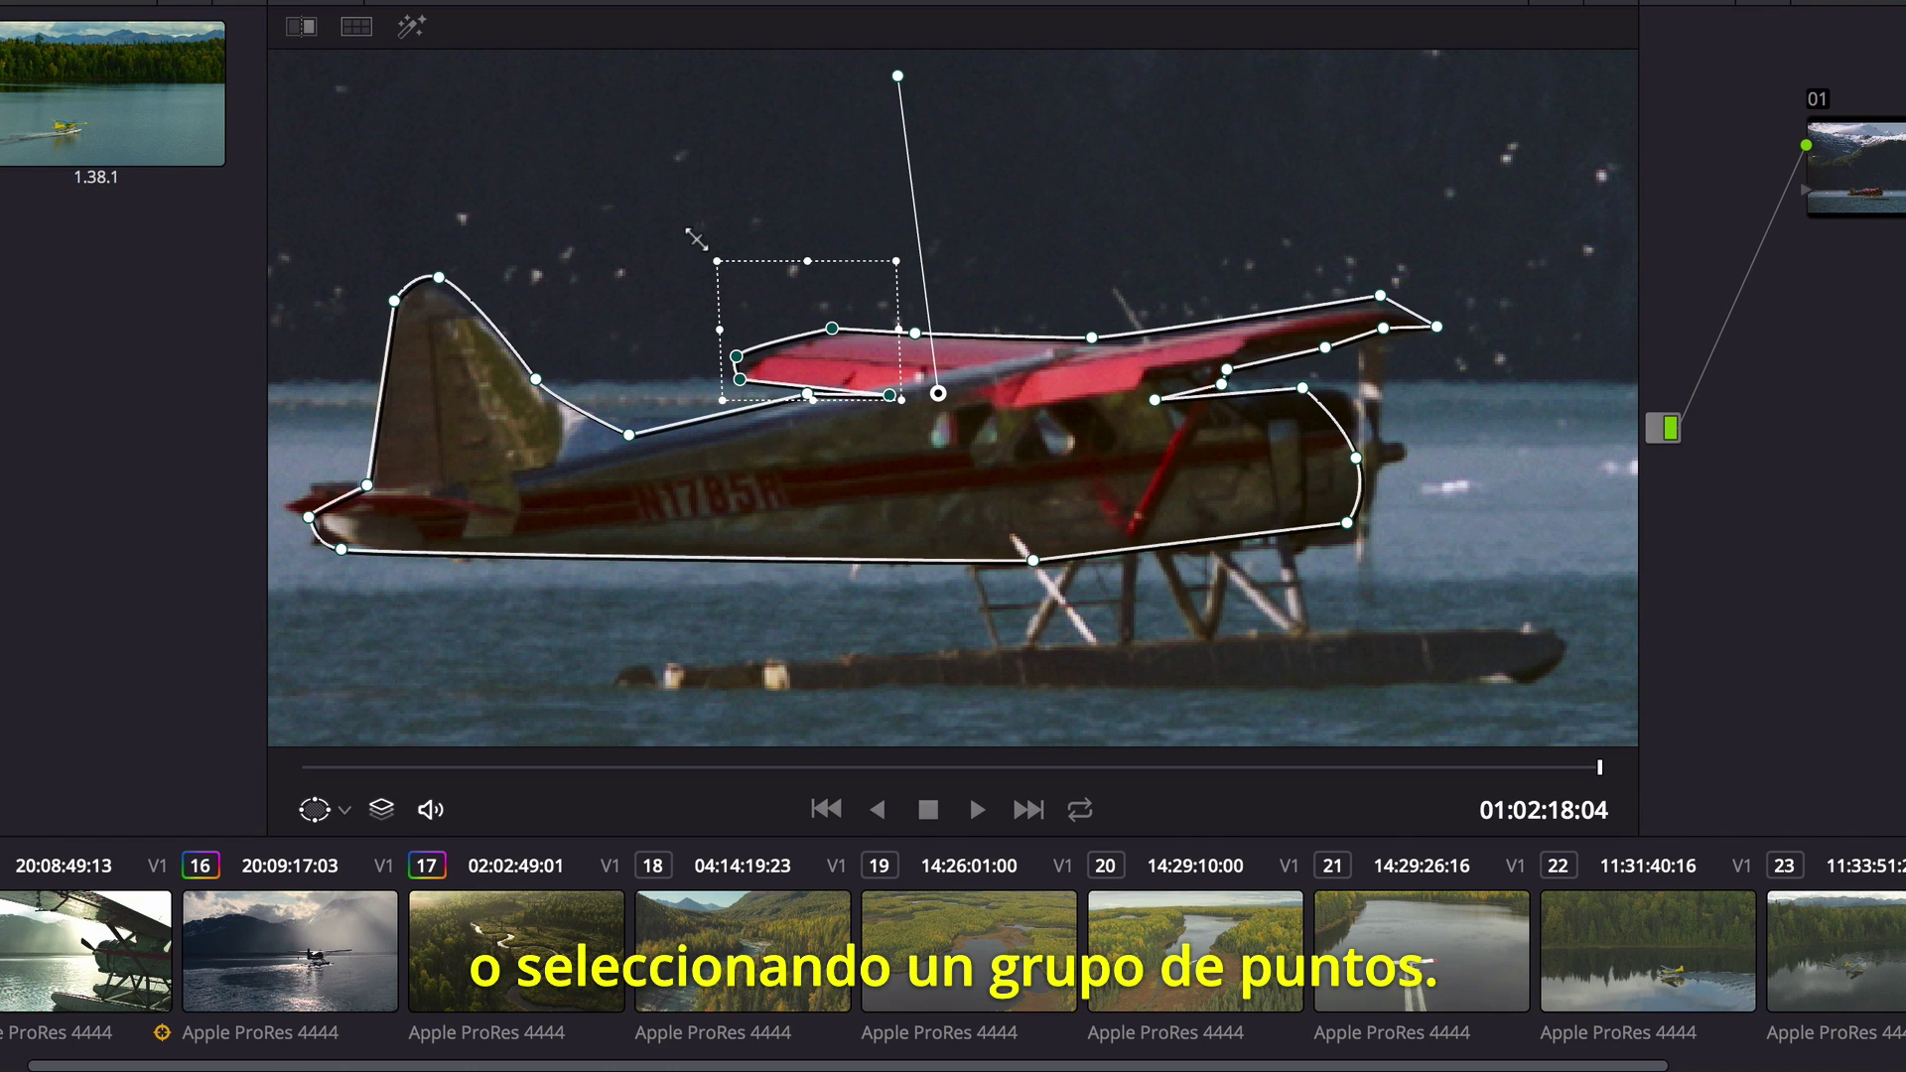
pyautogui.moveTo(689, 247); pyautogui.dragTo(747, 283)
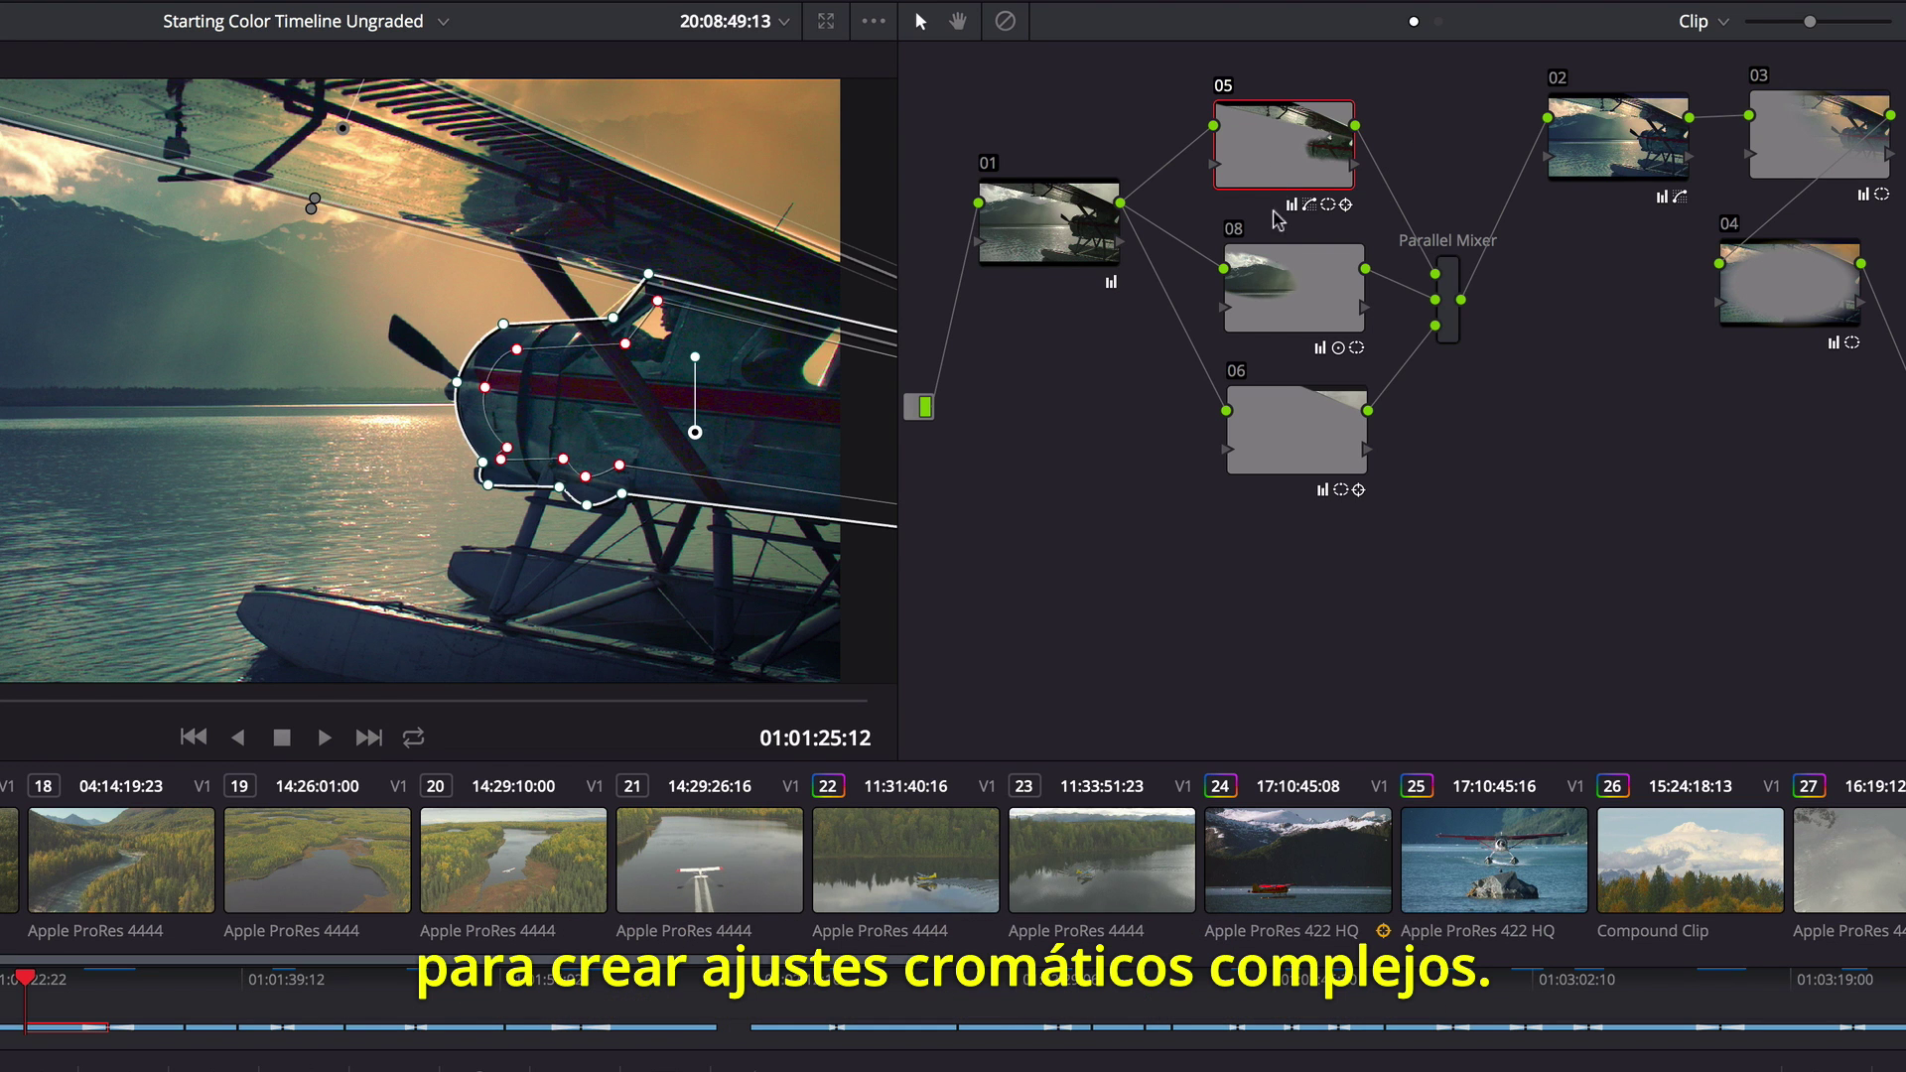
# - Check the windows on nodes 08, 06 and 02, then insert node 03 right after the Parallel Mixer
pyautogui.click(1279, 285)
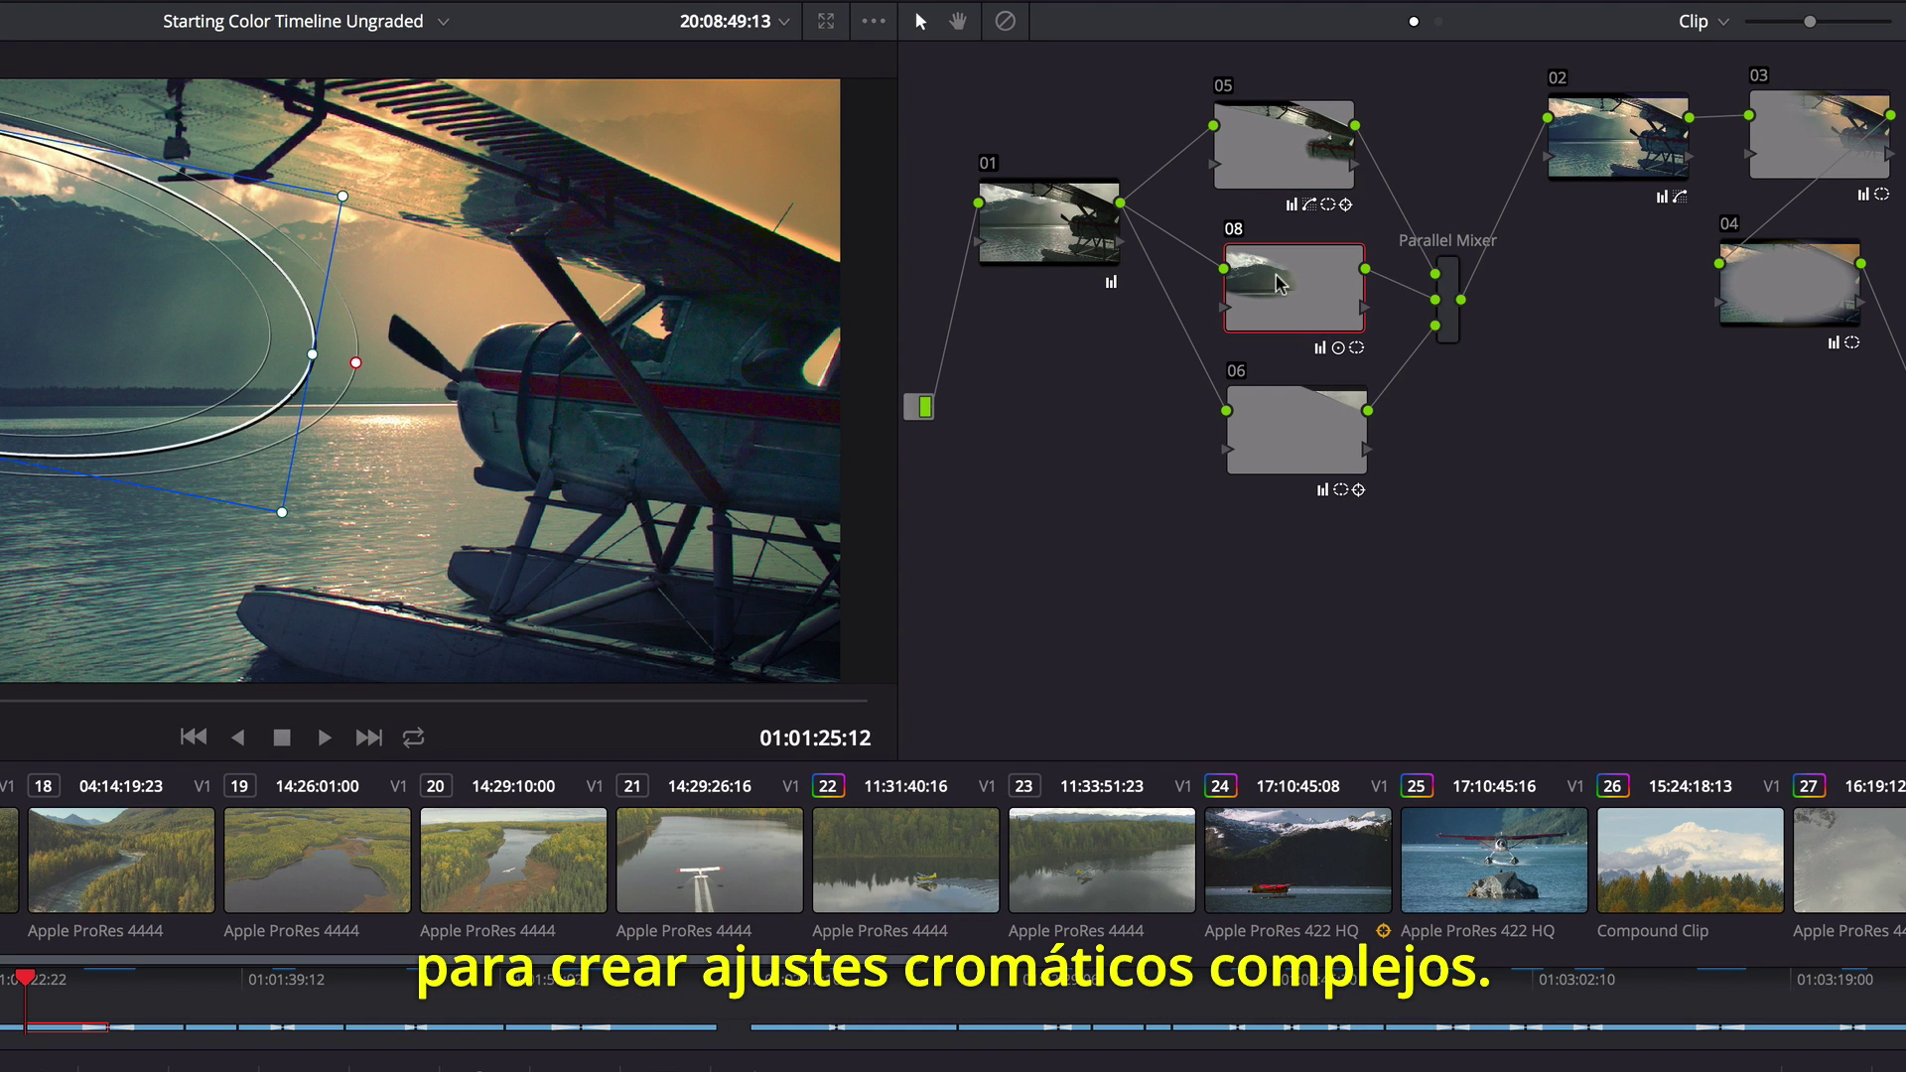
pyautogui.click(1281, 419)
pyautogui.click(1634, 147)
pyautogui.click(1794, 147)
pyautogui.moveTo(1792, 147); pyautogui.dragTo(1489, 198)
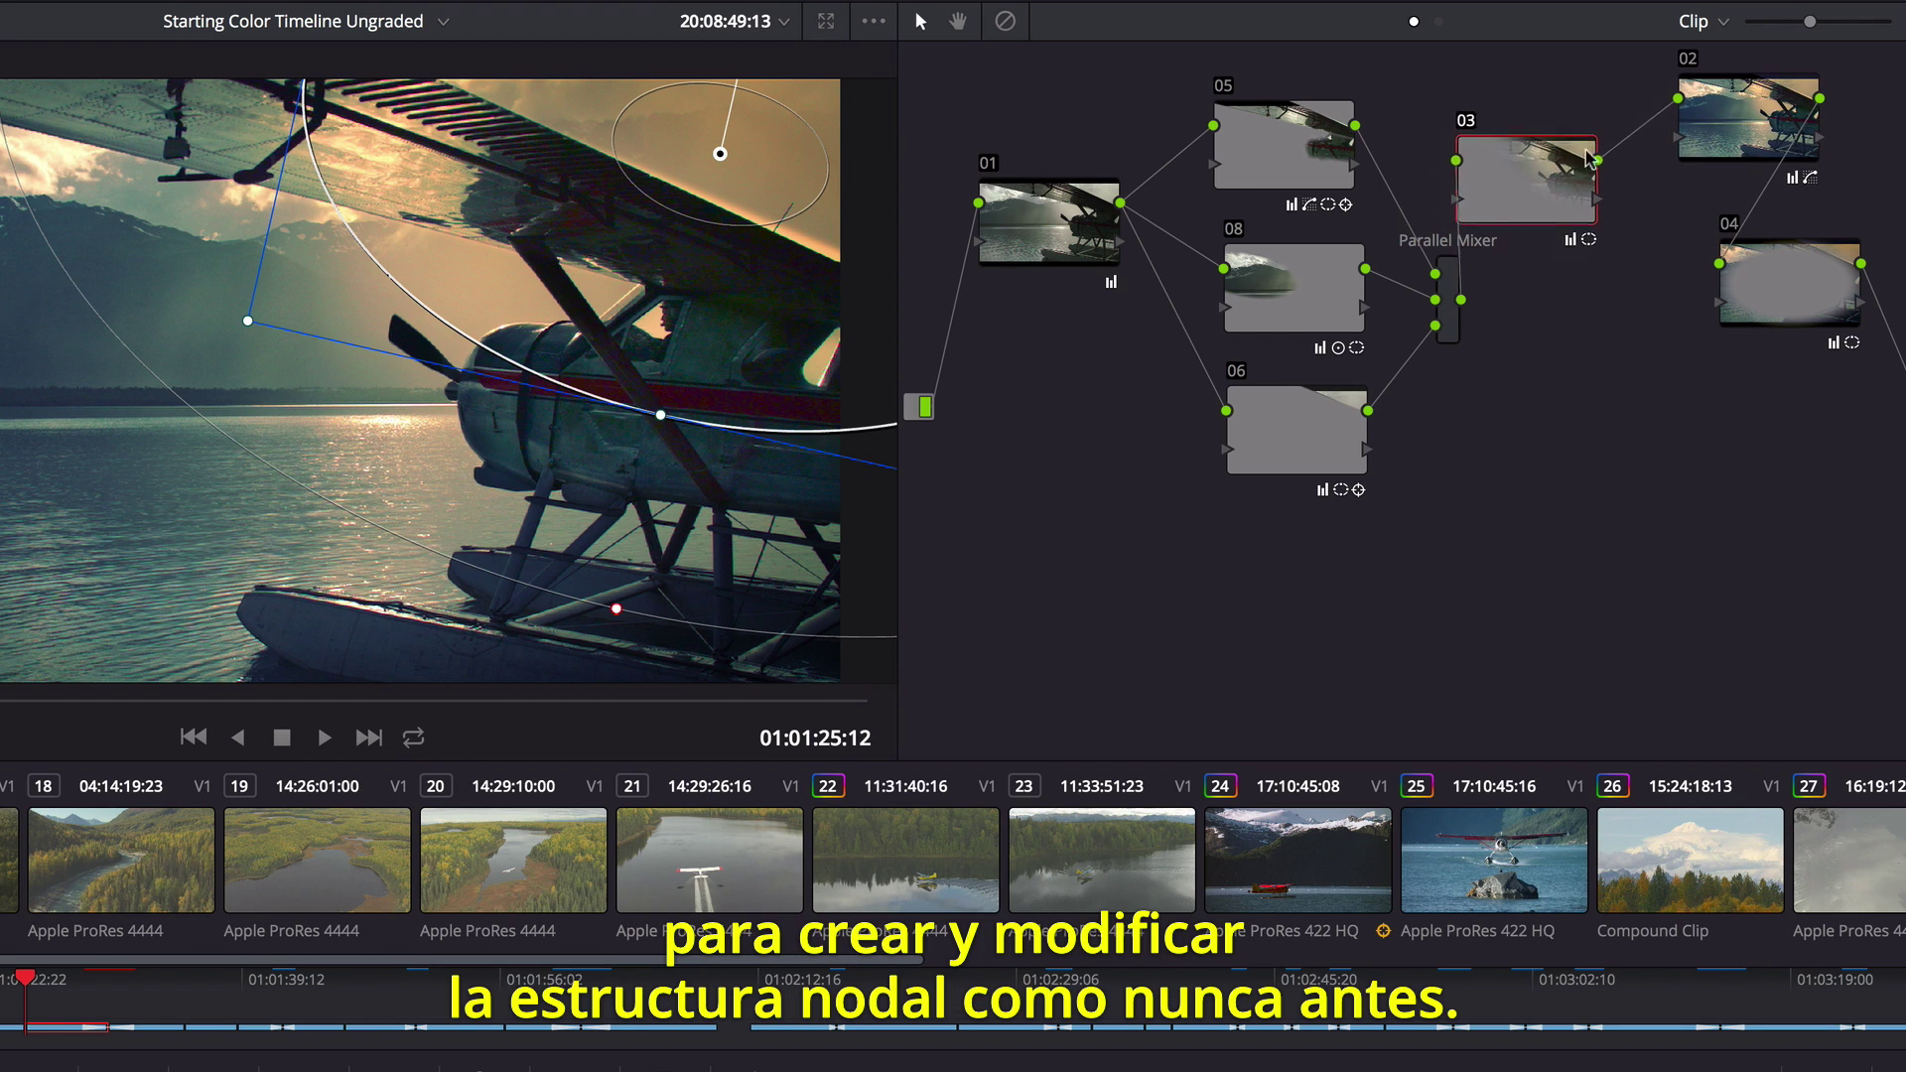
# - Combine nodes 05, 08 and 06 into a Compound Node, move it up, then decompose it again
pyautogui.moveTo(1158, 72); pyautogui.dragTo(1444, 507)
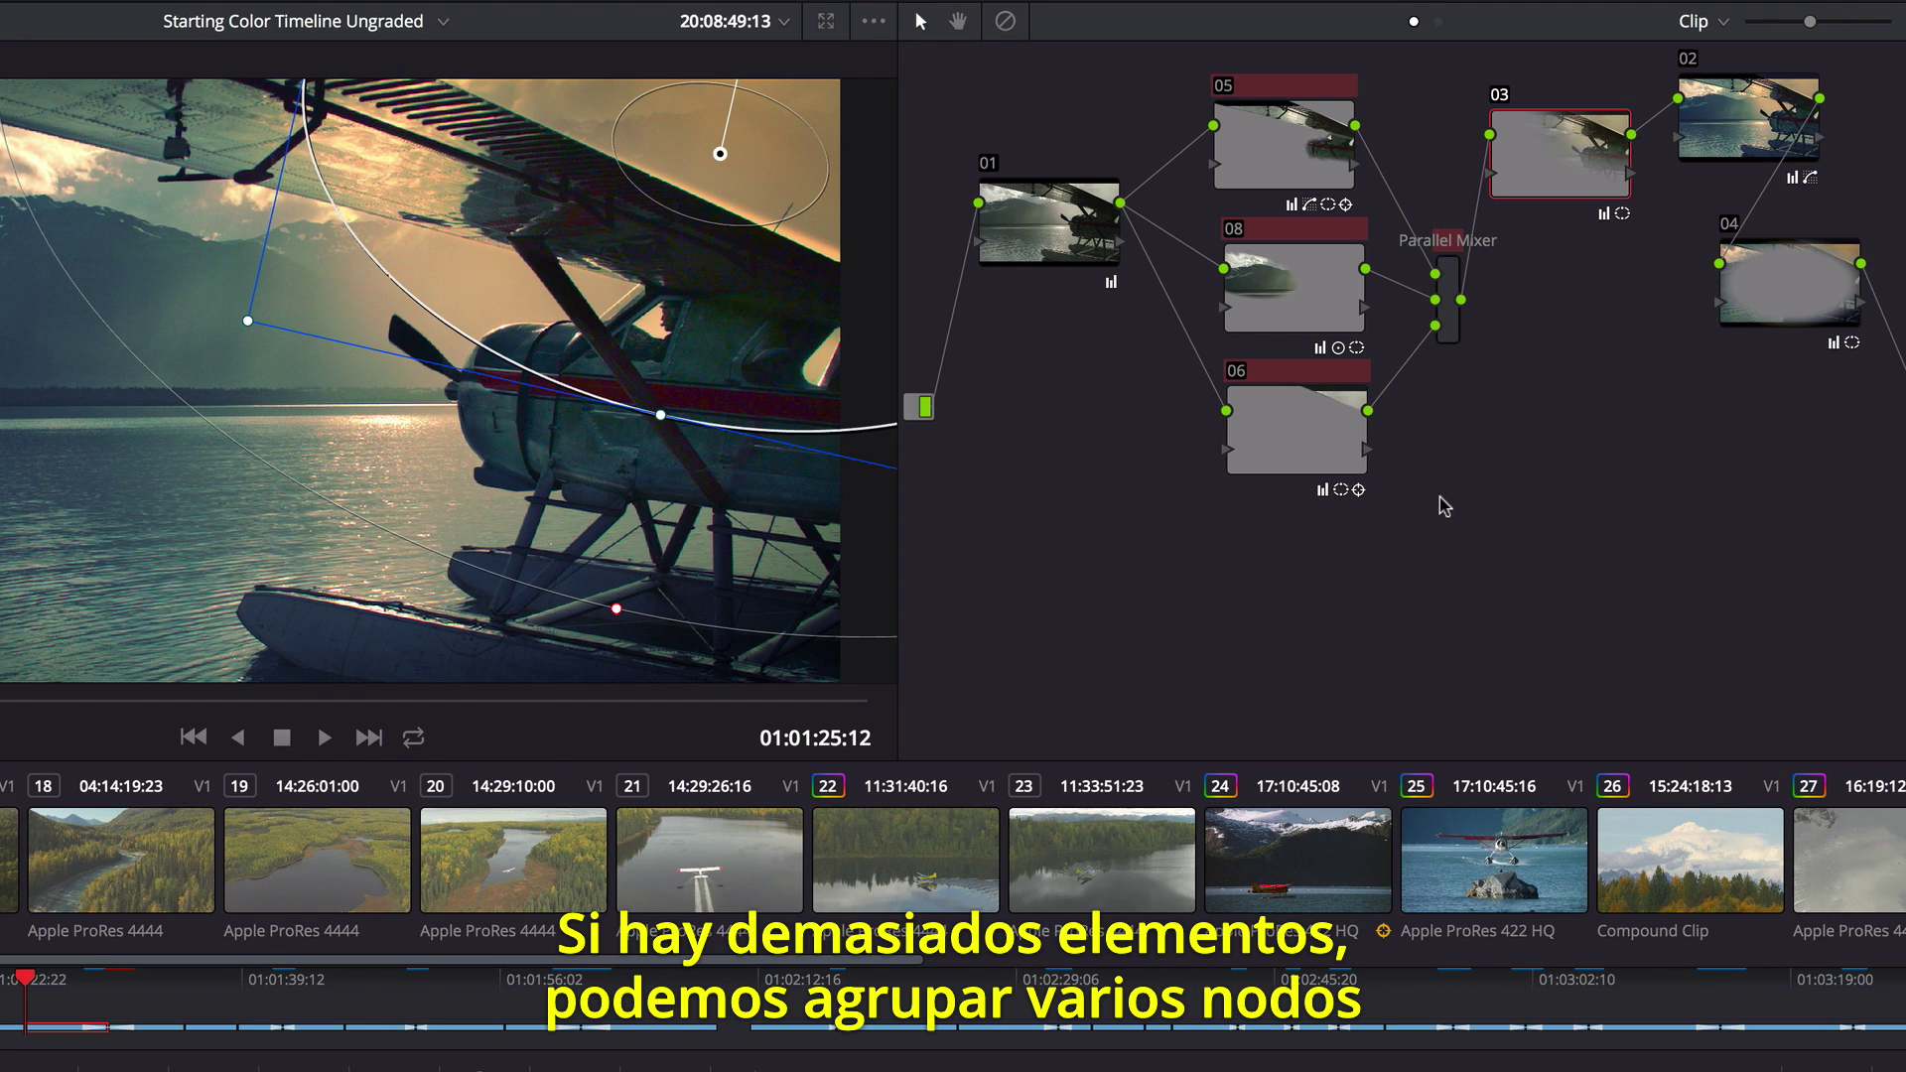
pyautogui.rightClick(1309, 295)
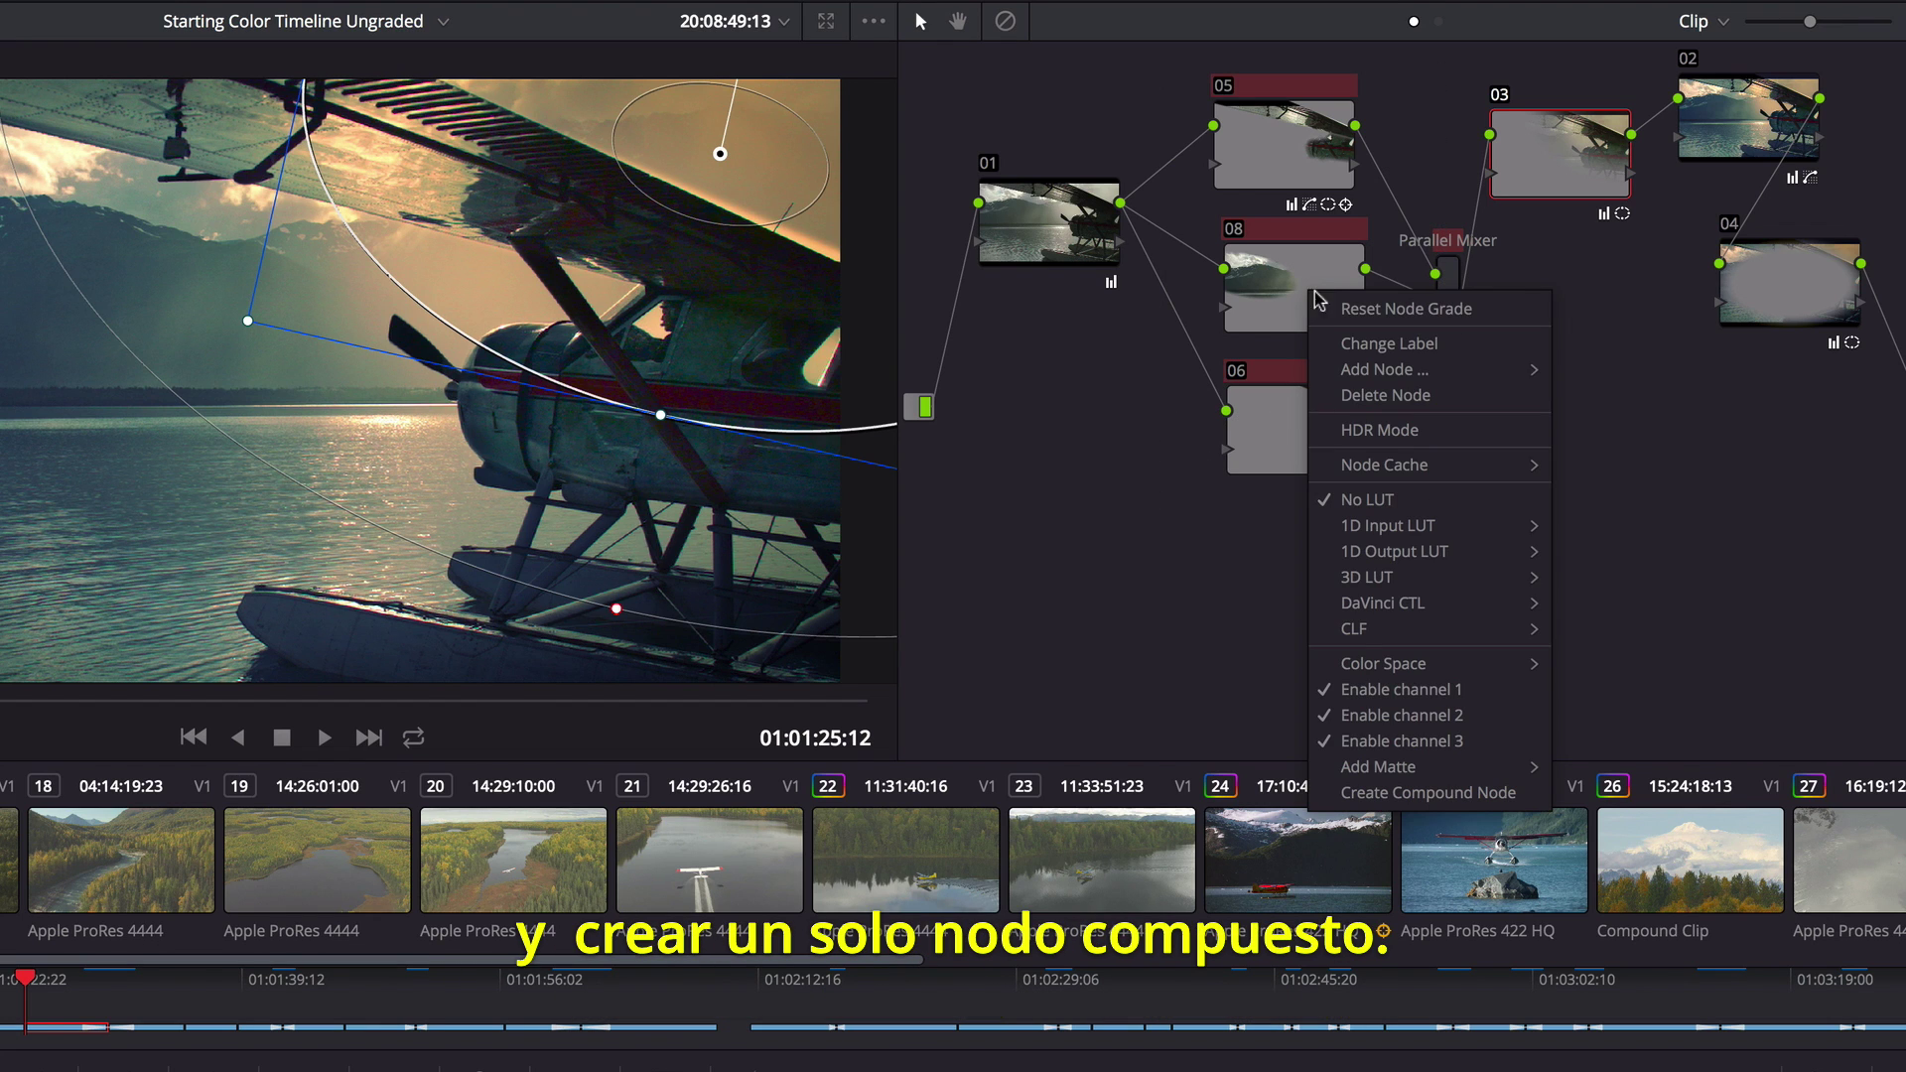
pyautogui.moveTo(1398, 771)
pyautogui.click(1400, 792)
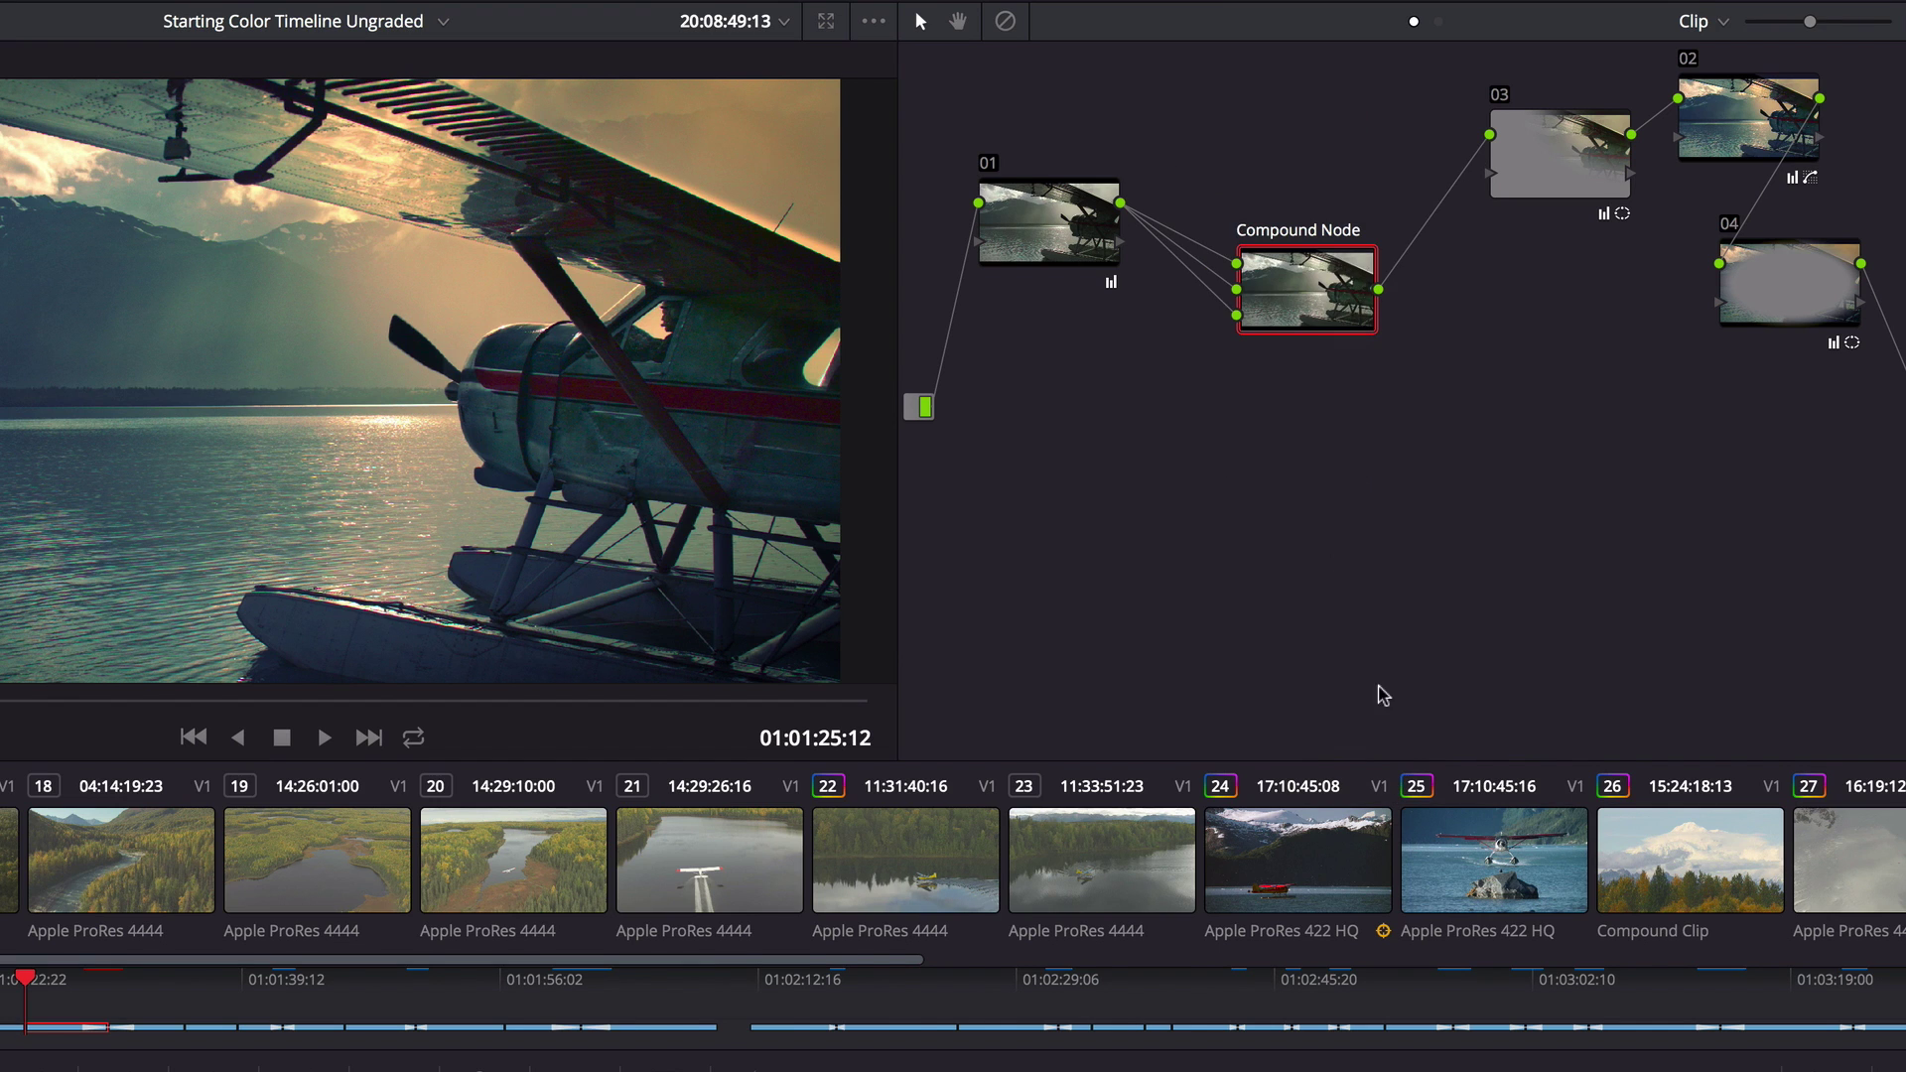
pyautogui.moveTo(1303, 300); pyautogui.dragTo(1293, 235)
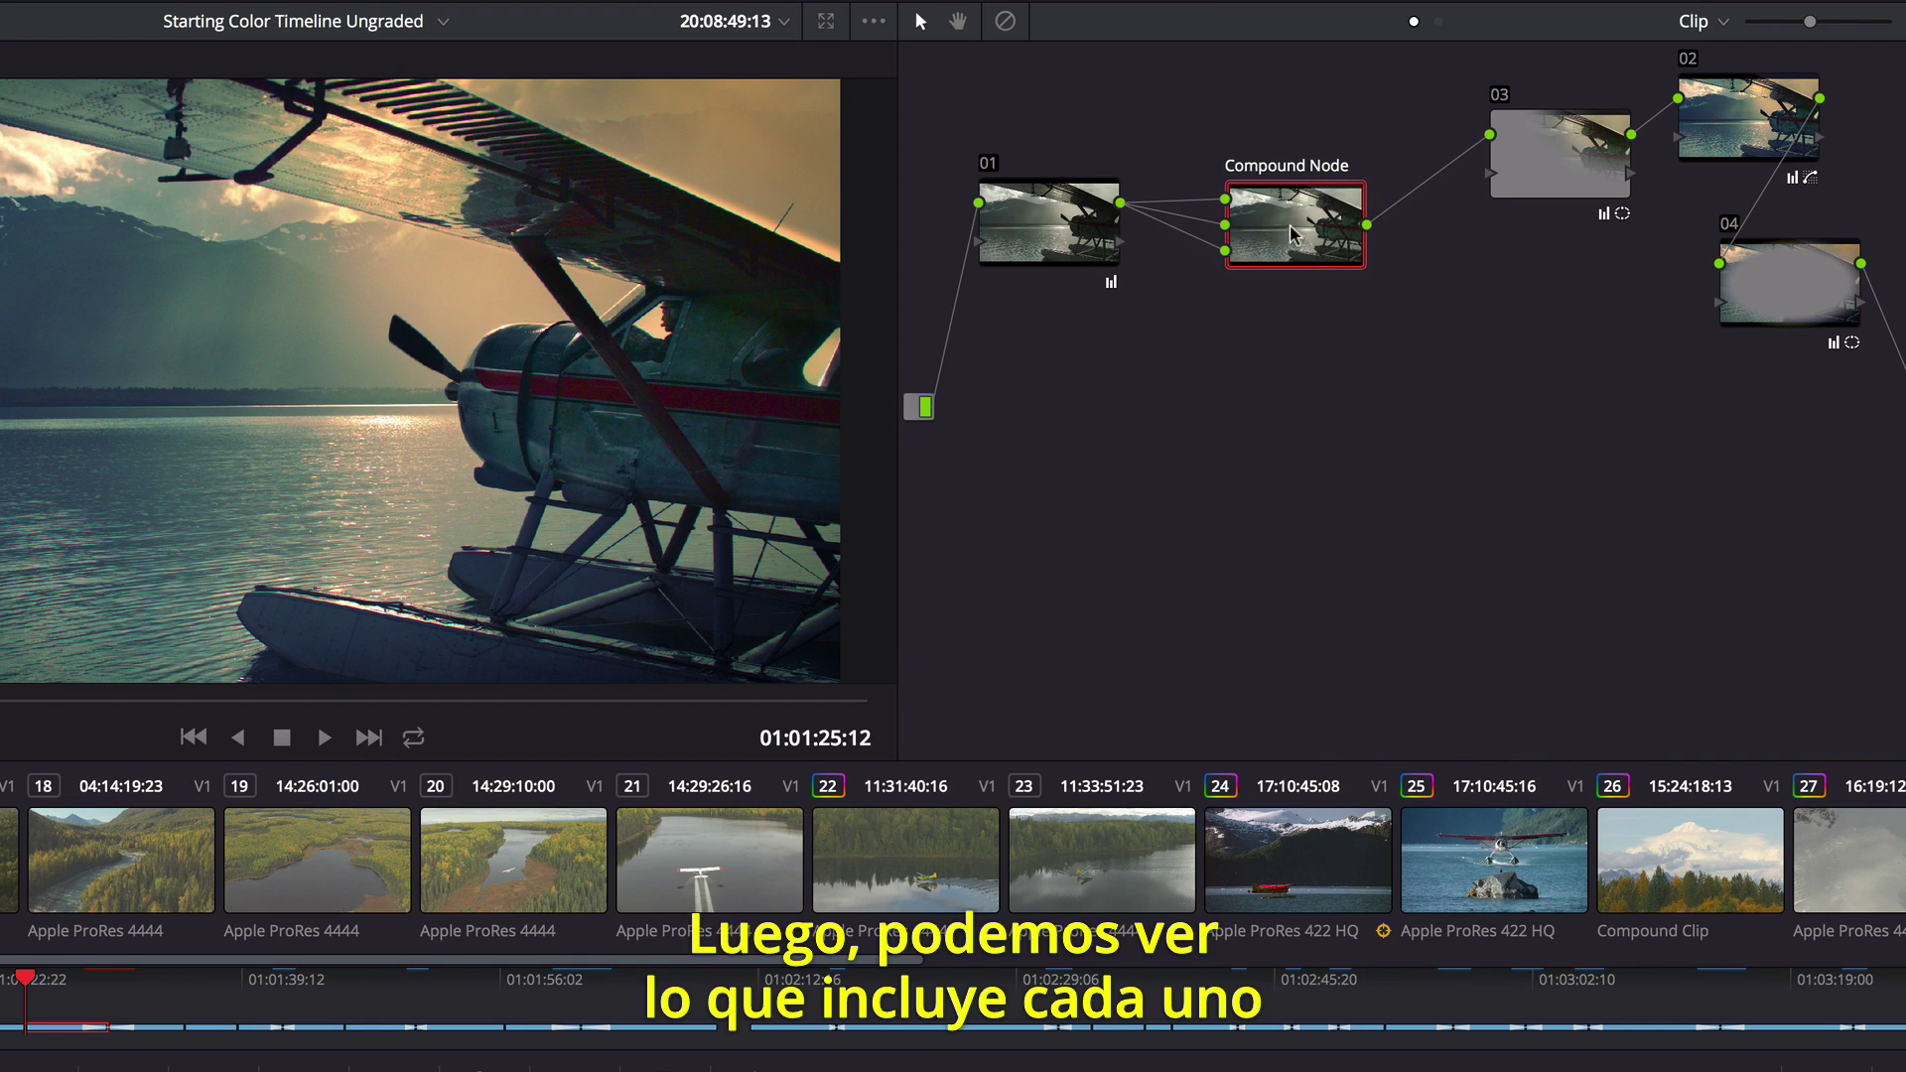
pyautogui.rightClick(1294, 234)
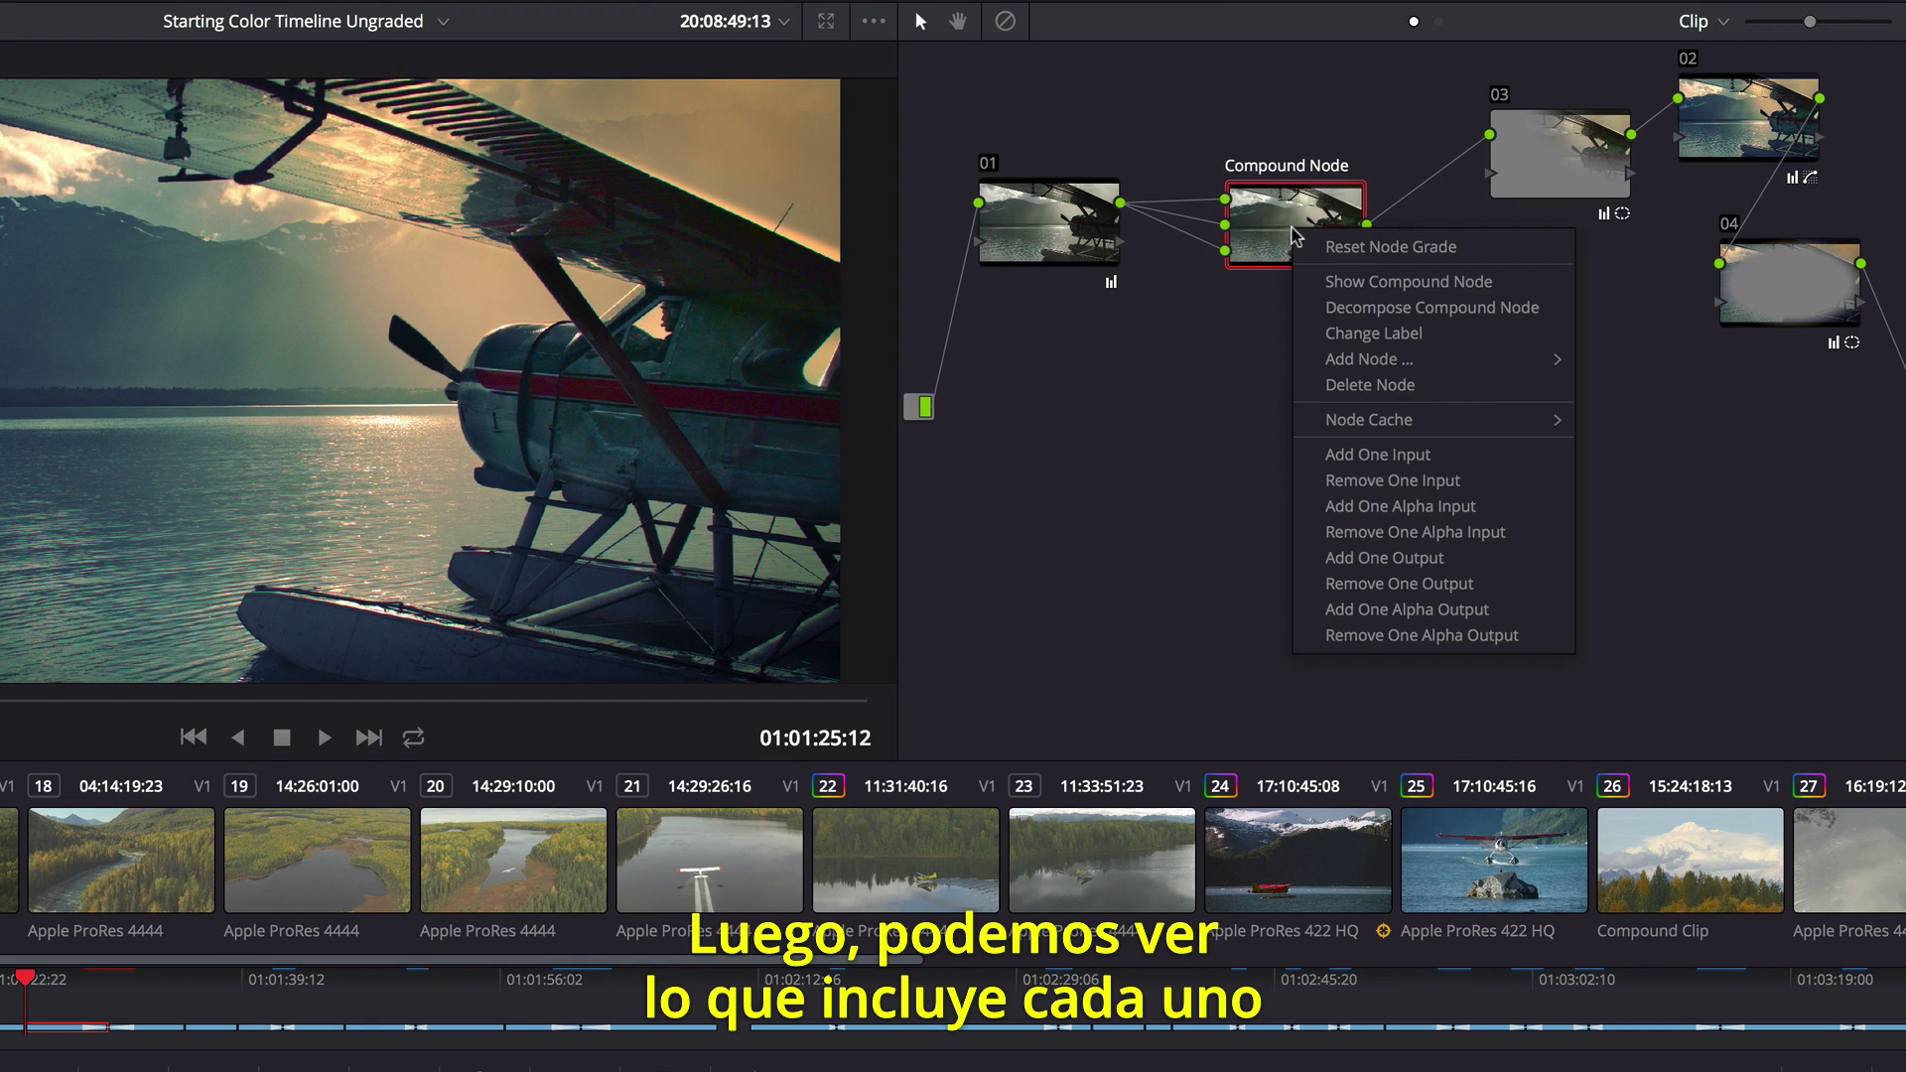
pyautogui.click(1418, 308)
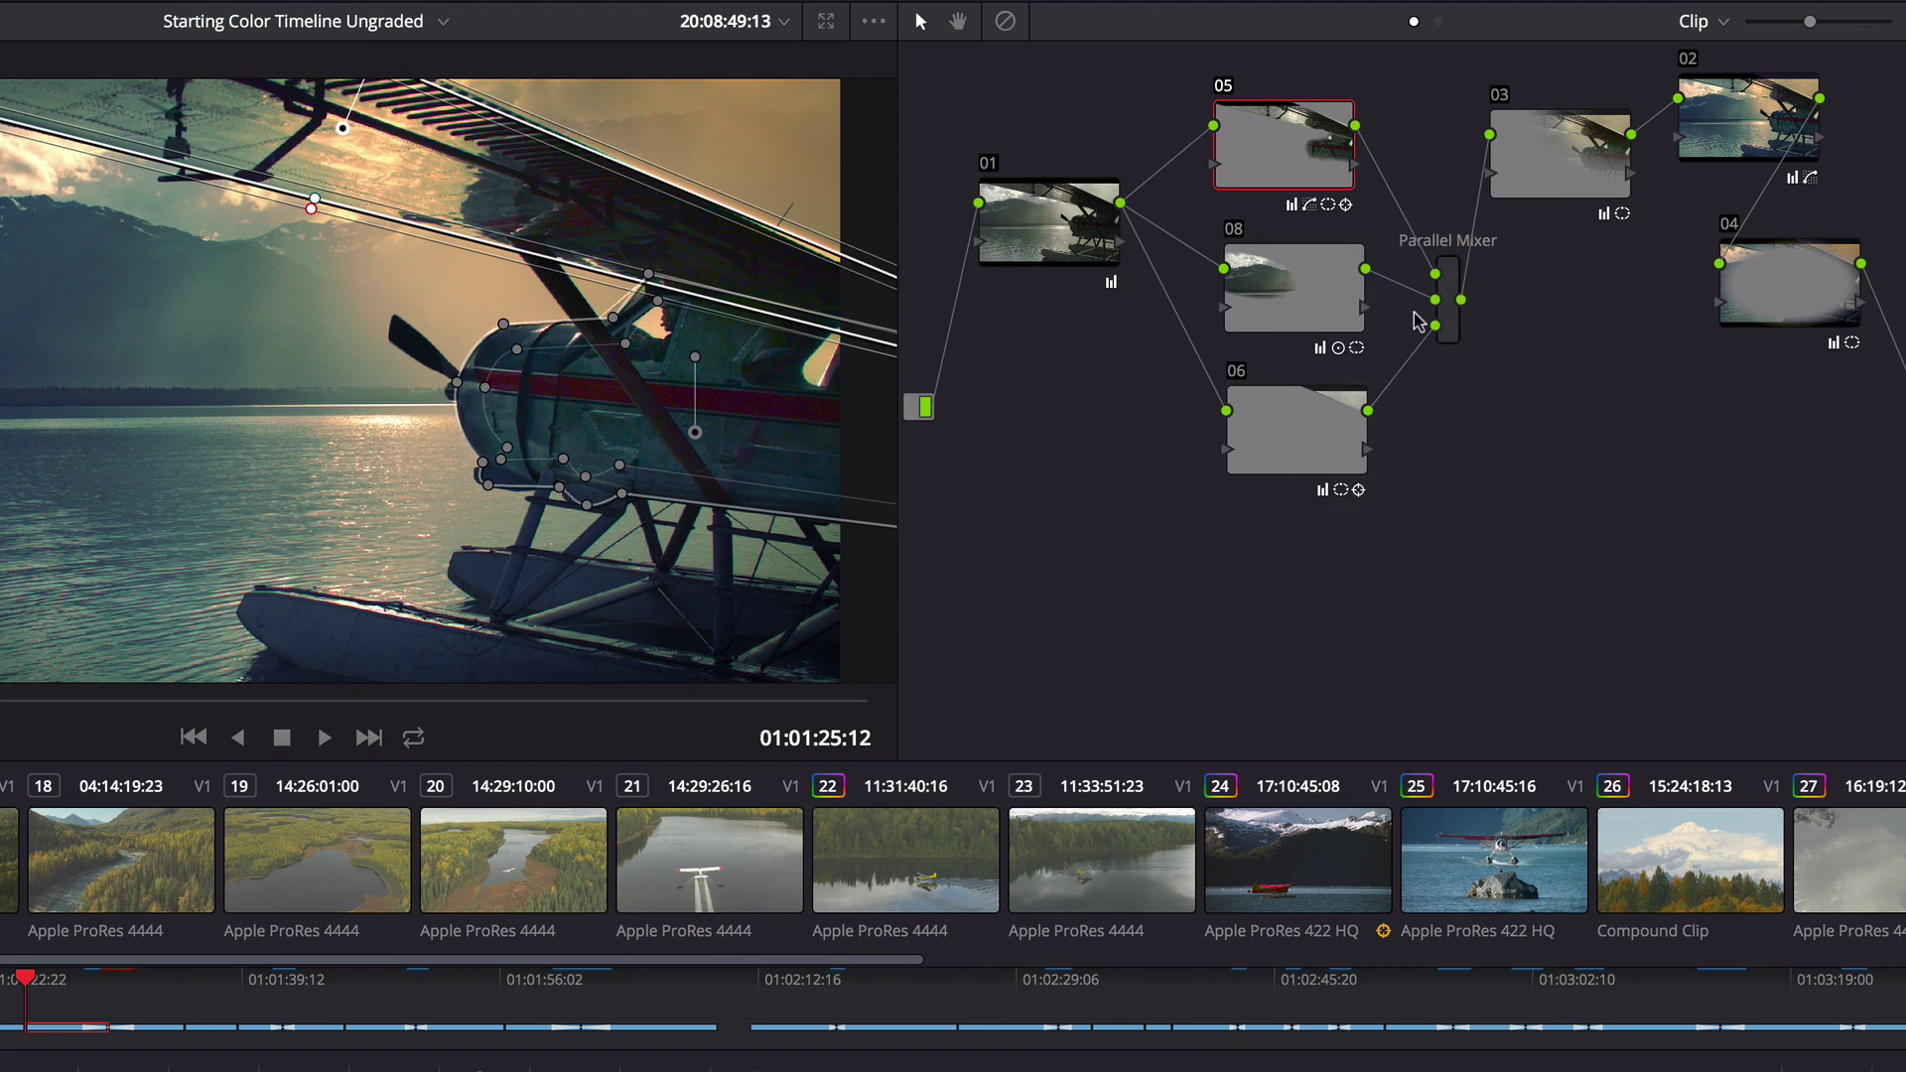
# - Marquee-select nodes 03, 02 and 04 together, then deselect them
pyautogui.moveTo(1546, 71); pyautogui.dragTo(1823, 431)
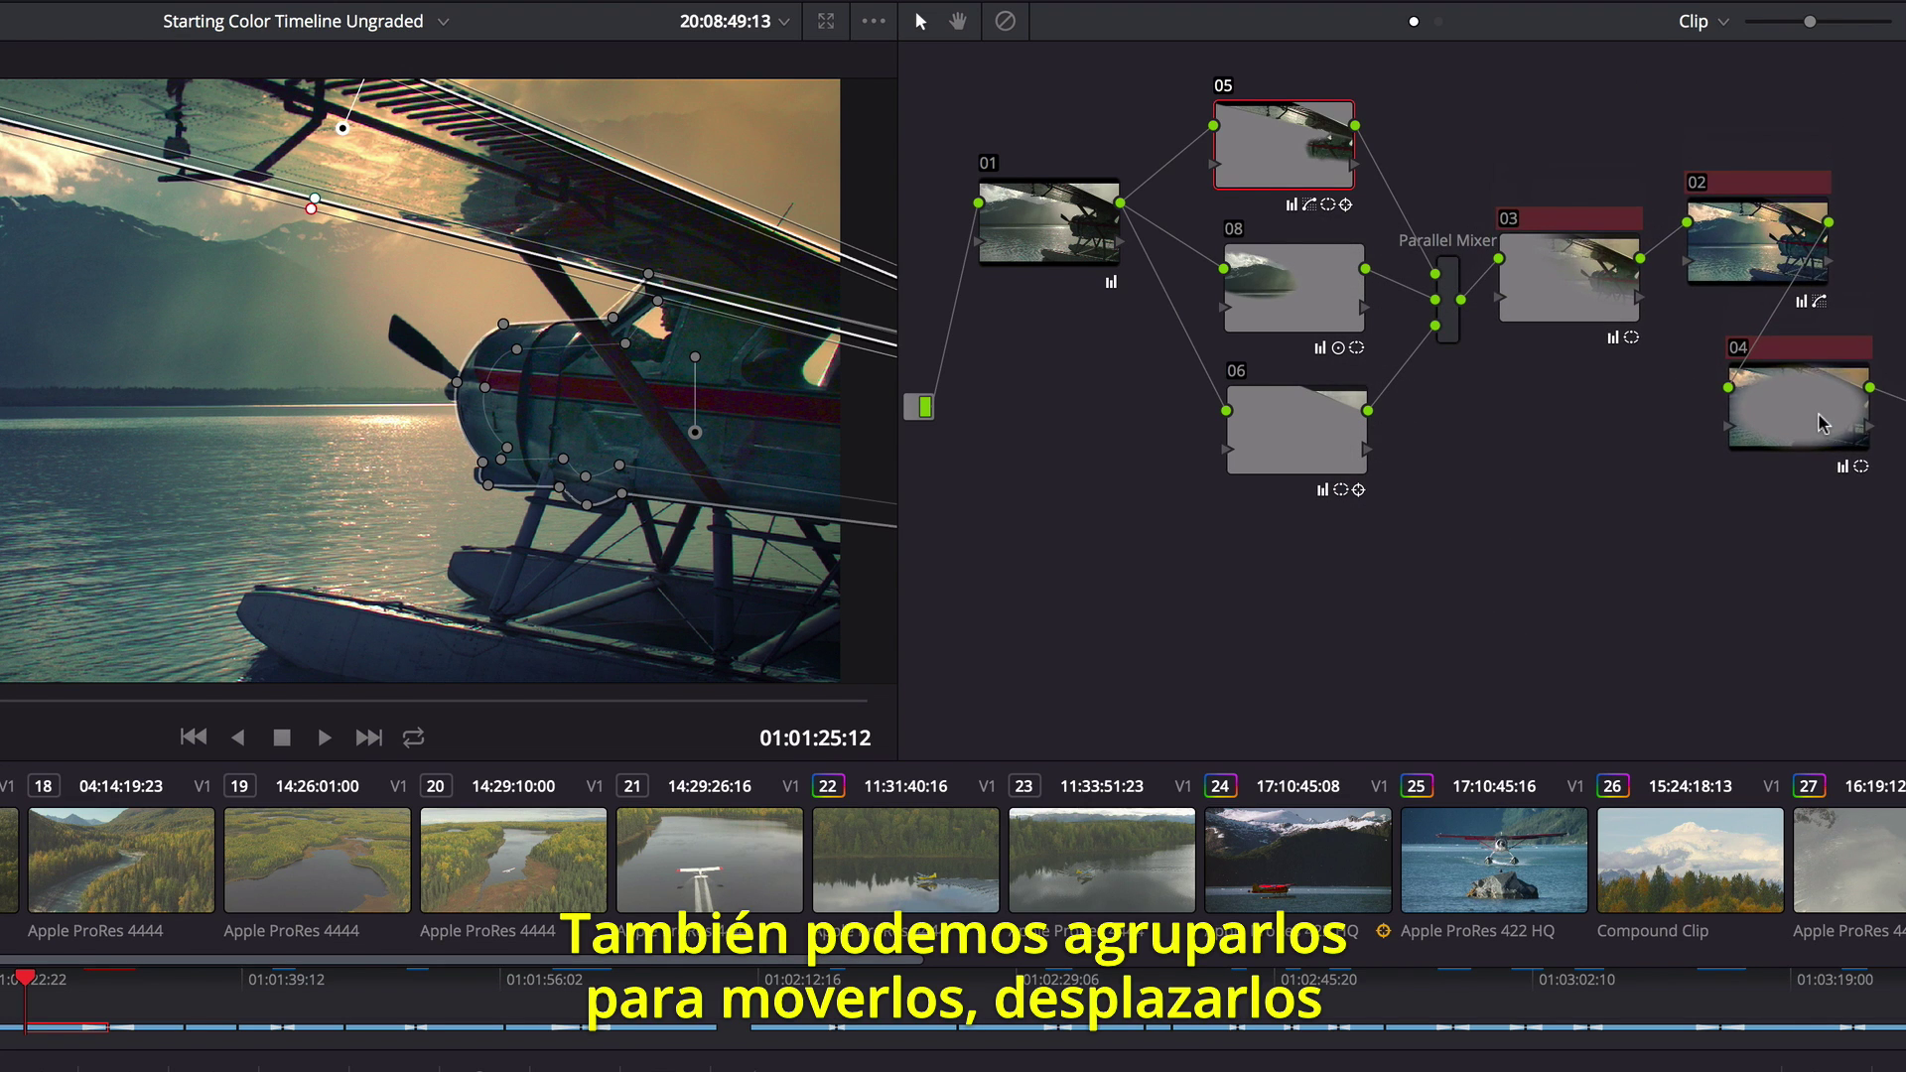
pyautogui.click(1784, 530)
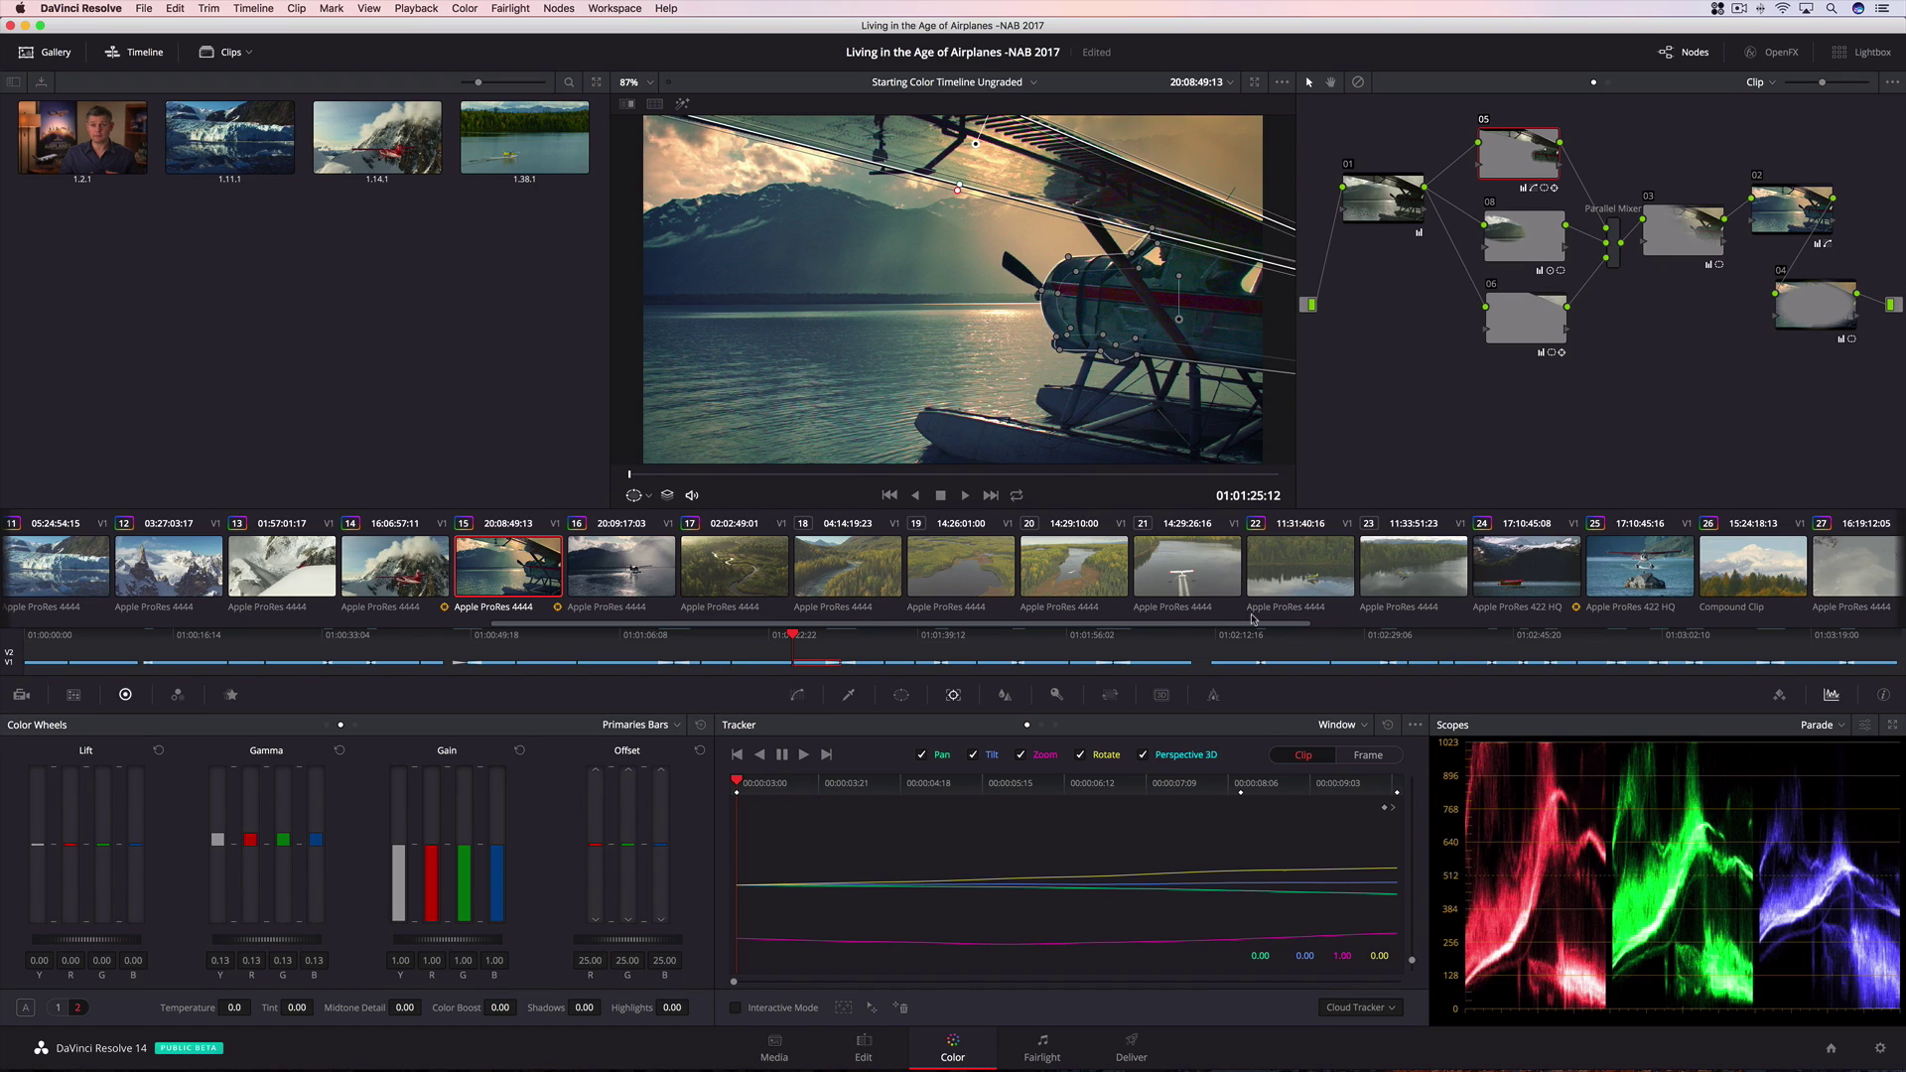
pyautogui.moveTo(1085, 629); pyautogui.dragTo(1755, 600)
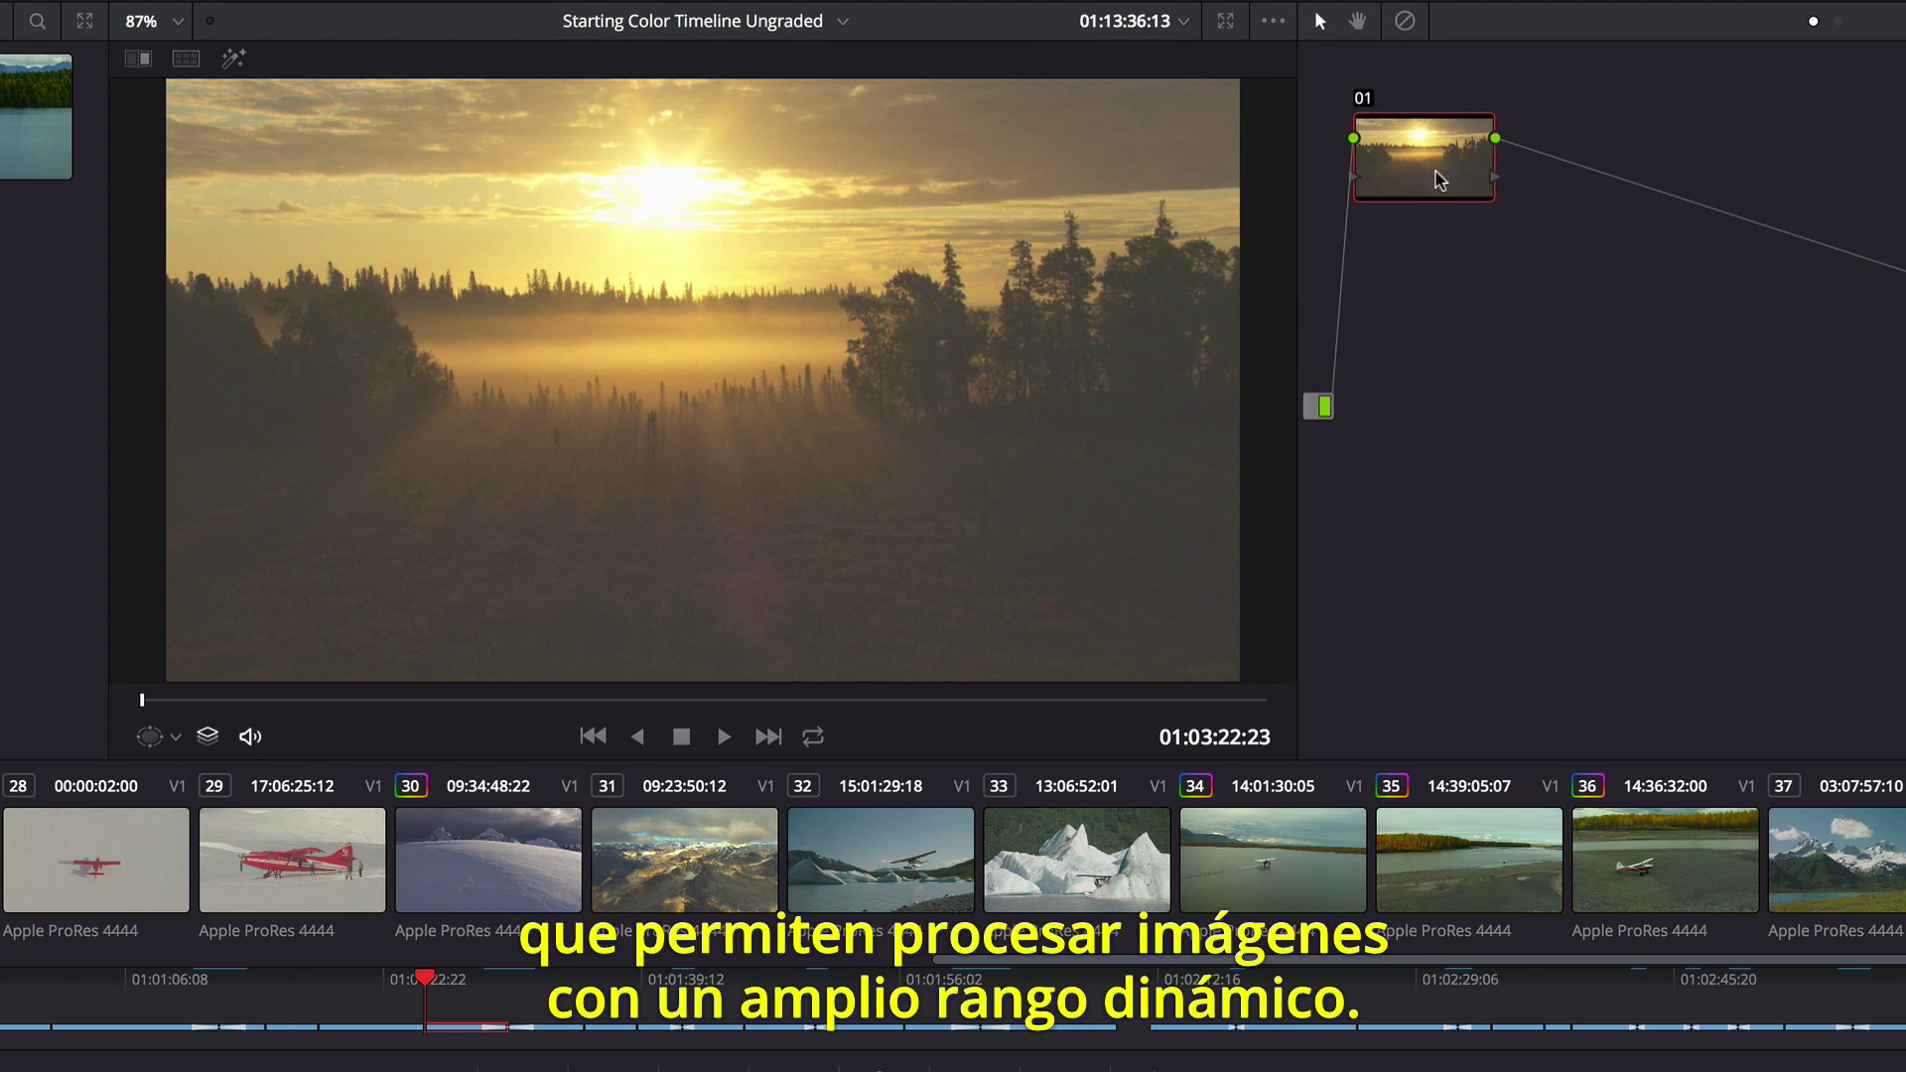
# - Turn on HDR mode for node 01, build an S-shaped contrast curve, and lower the lift slightly
pyautogui.rightClick(1437, 175)
pyautogui.click(1501, 309)
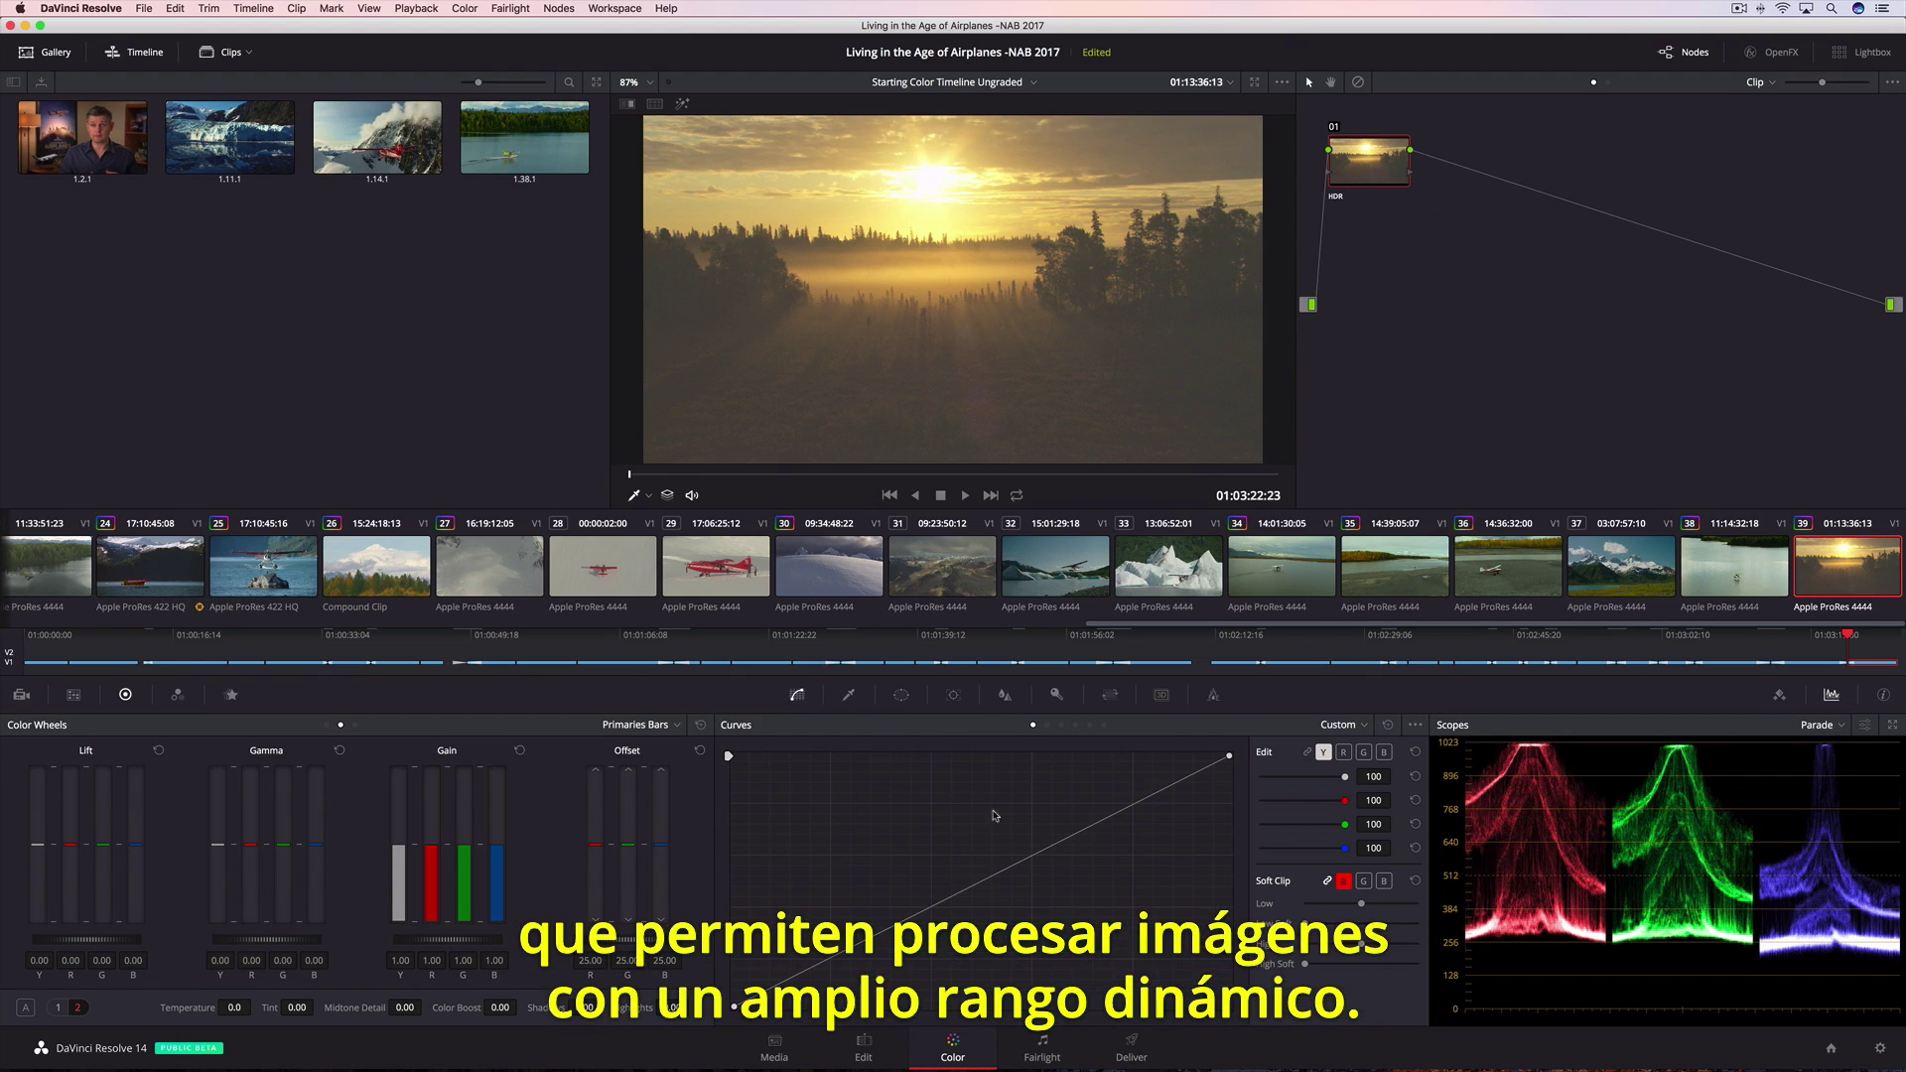
pyautogui.click(900, 930)
pyautogui.moveTo(899, 935); pyautogui.dragTo(902, 959)
pyautogui.moveTo(1117, 830); pyautogui.dragTo(1111, 768)
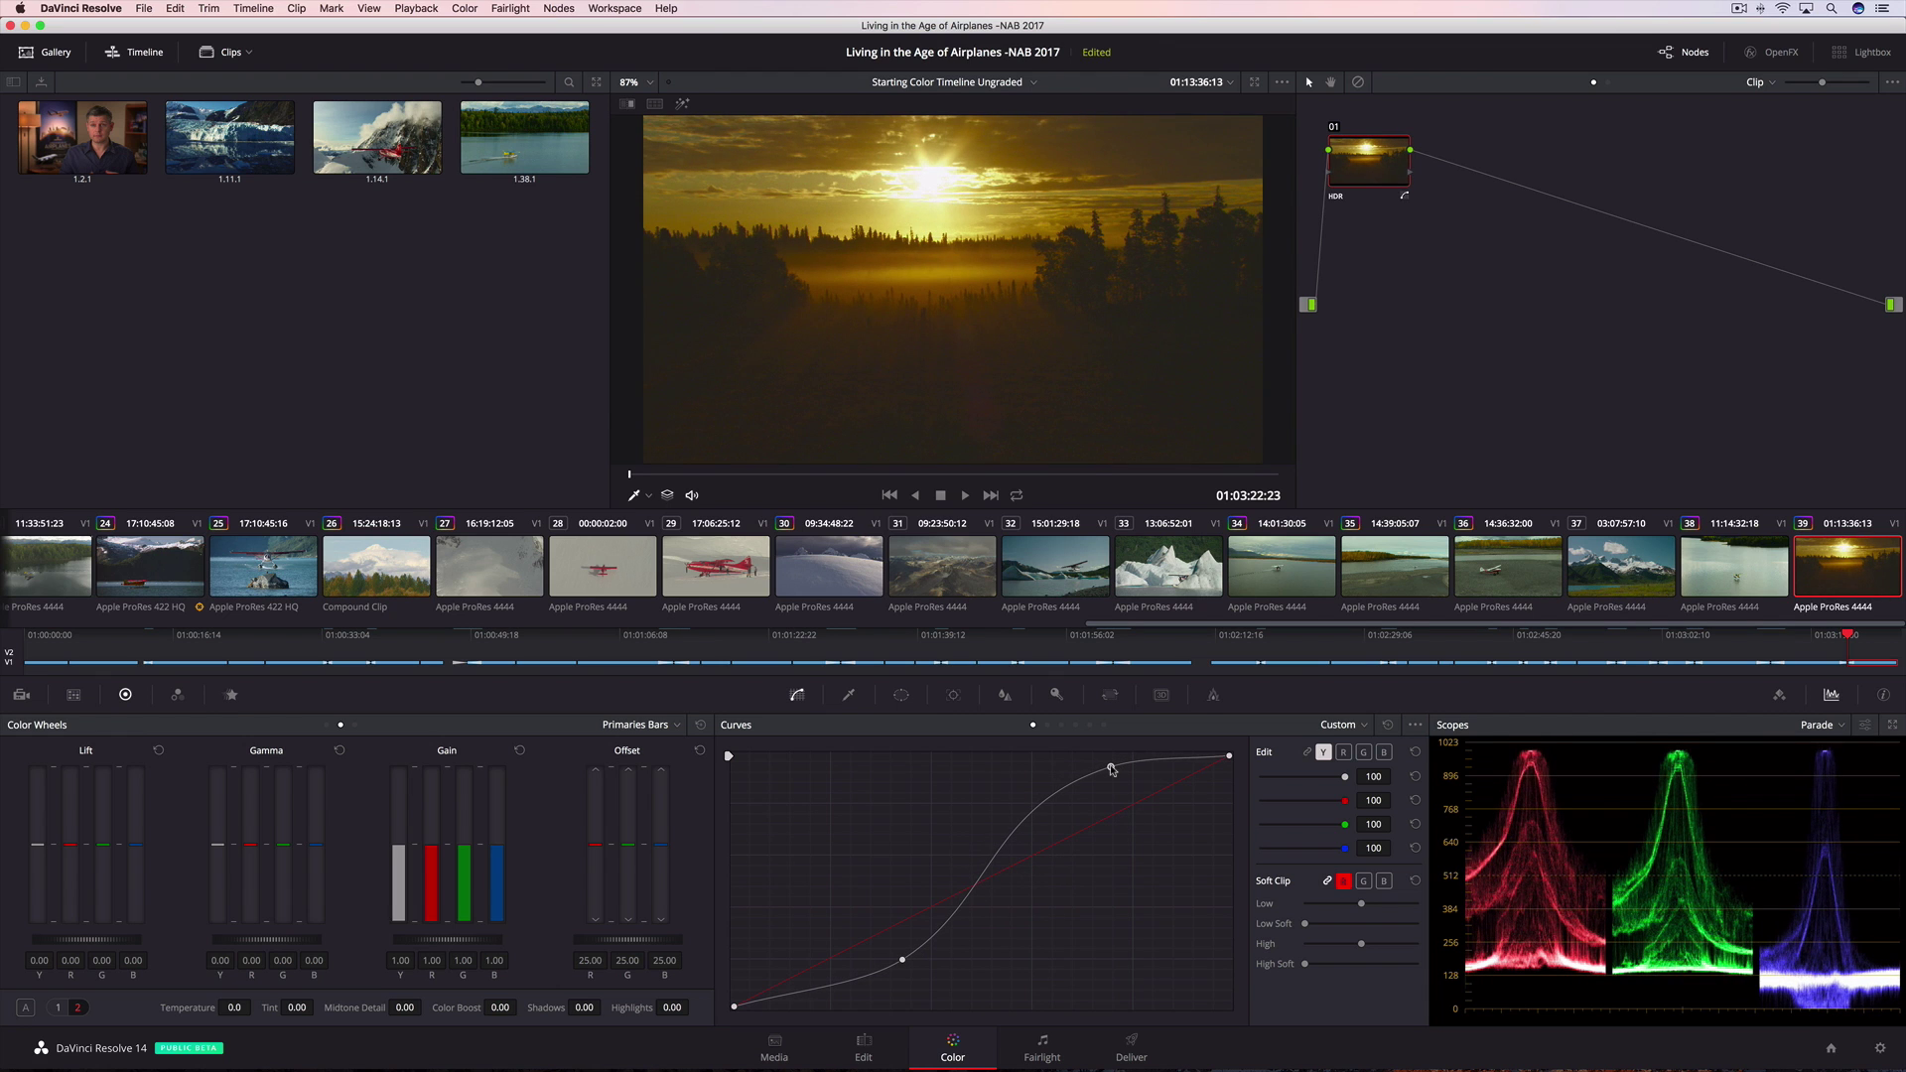
pyautogui.moveTo(107, 943); pyautogui.dragTo(118, 946)
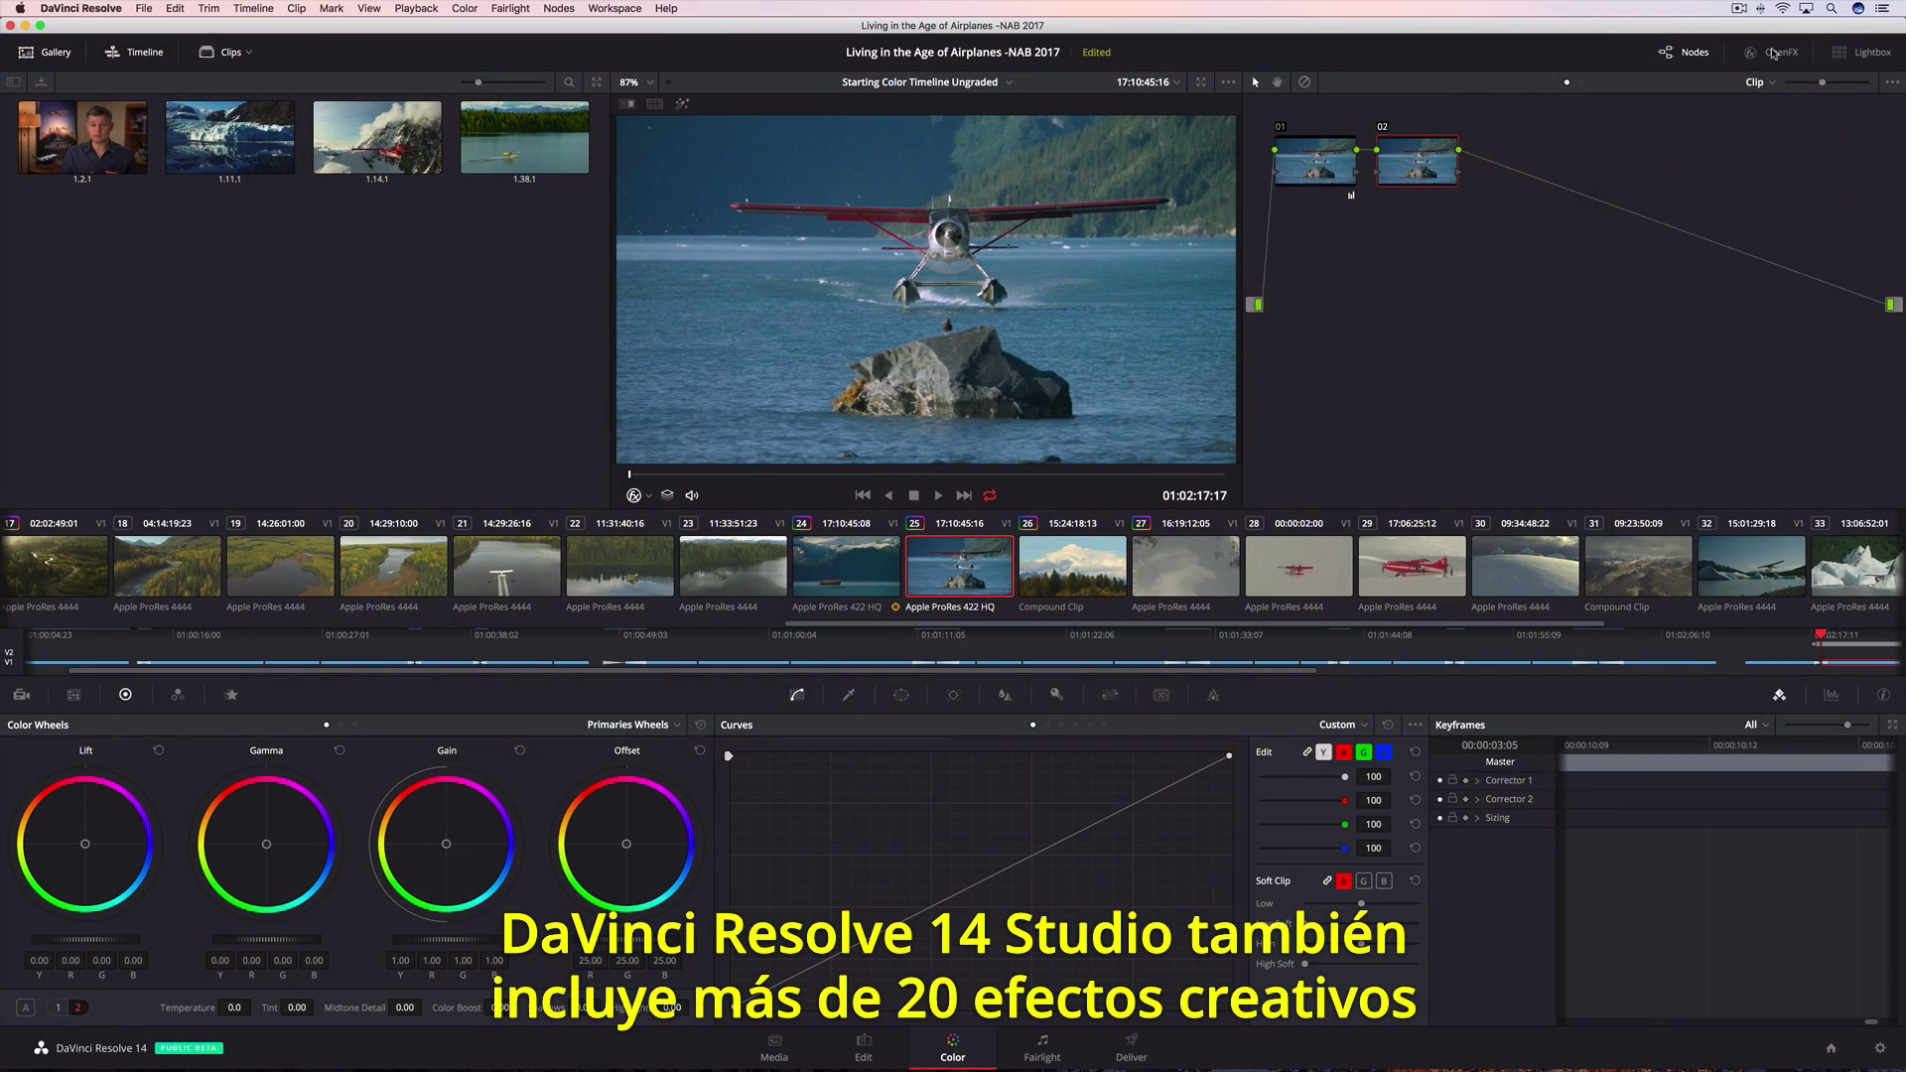
# - Apply Tilt-Shift Blur to node 02 at strength 5.45 focused on the plane, then open interview clip 02
pyautogui.click(1677, 473)
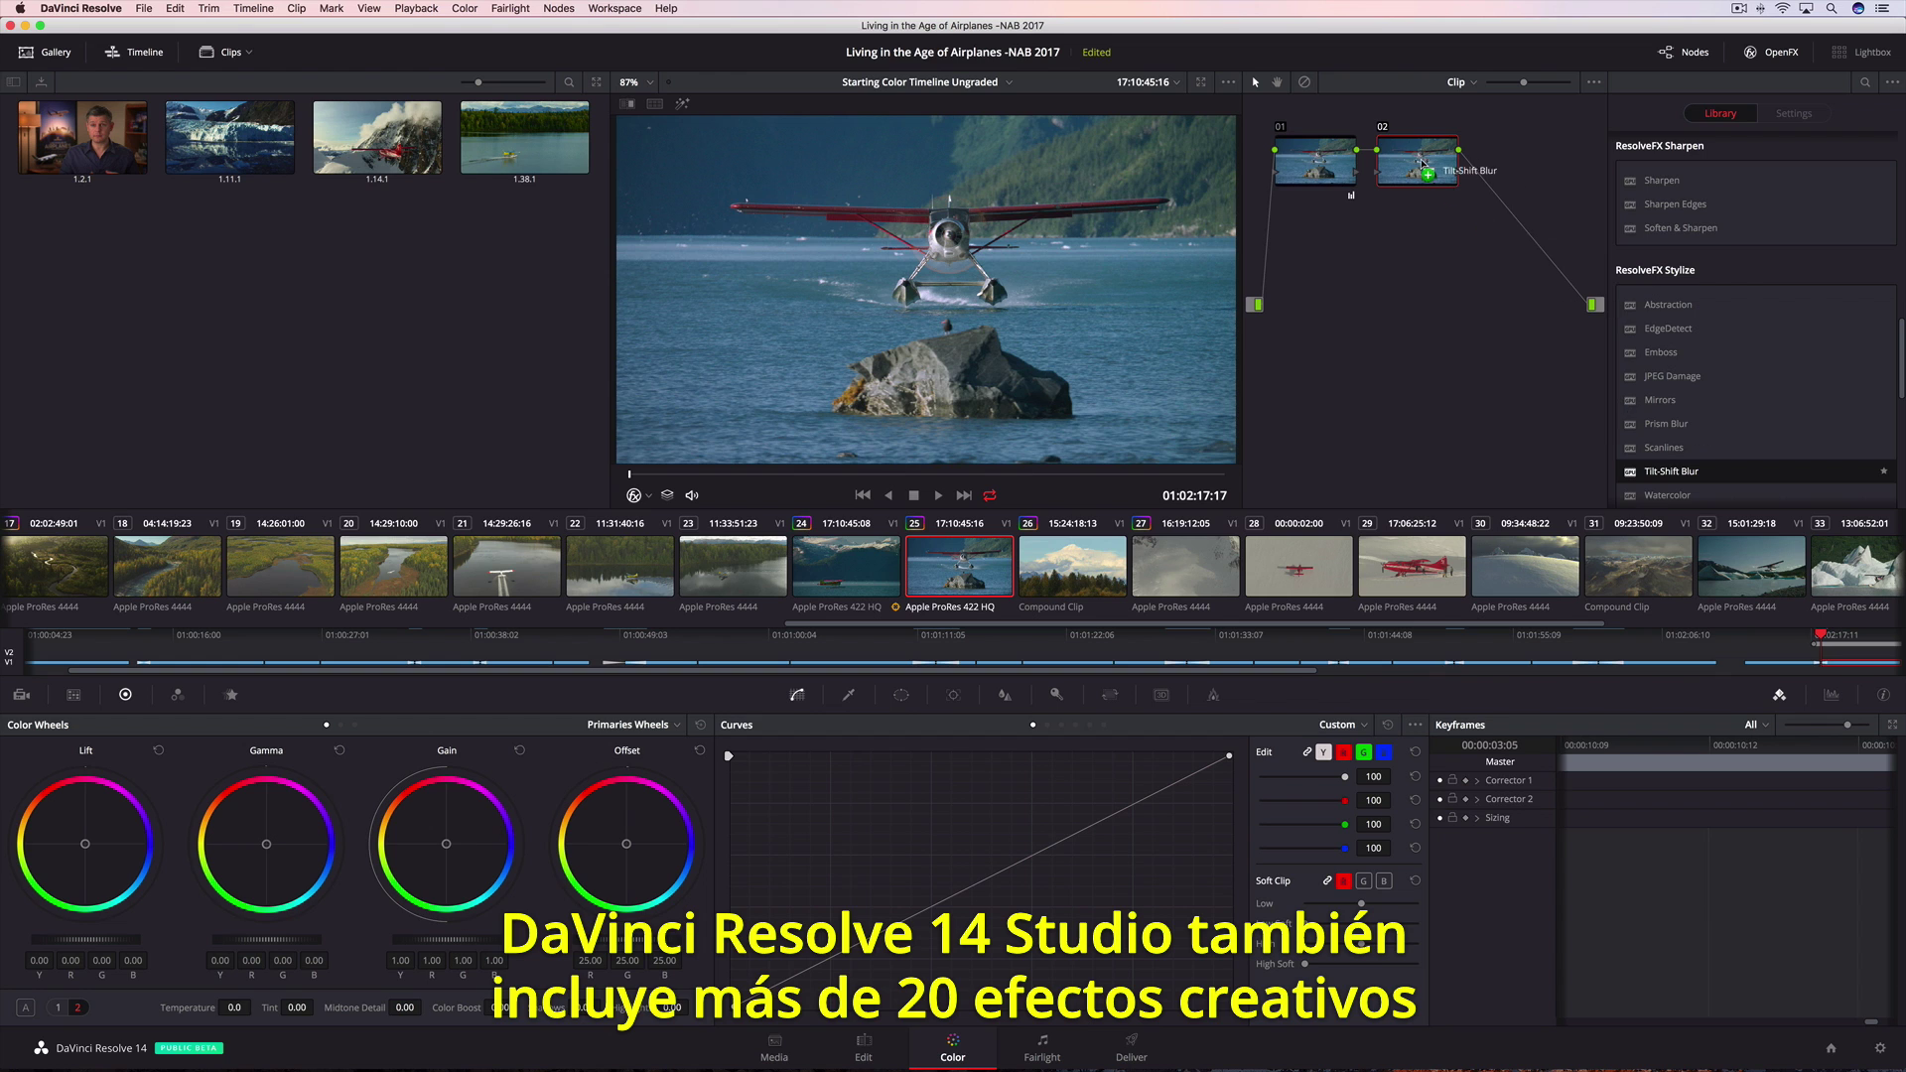
pyautogui.moveTo(1432, 171); pyautogui.dragTo(1415, 159)
pyautogui.moveTo(1781, 220); pyautogui.dragTo(1791, 217)
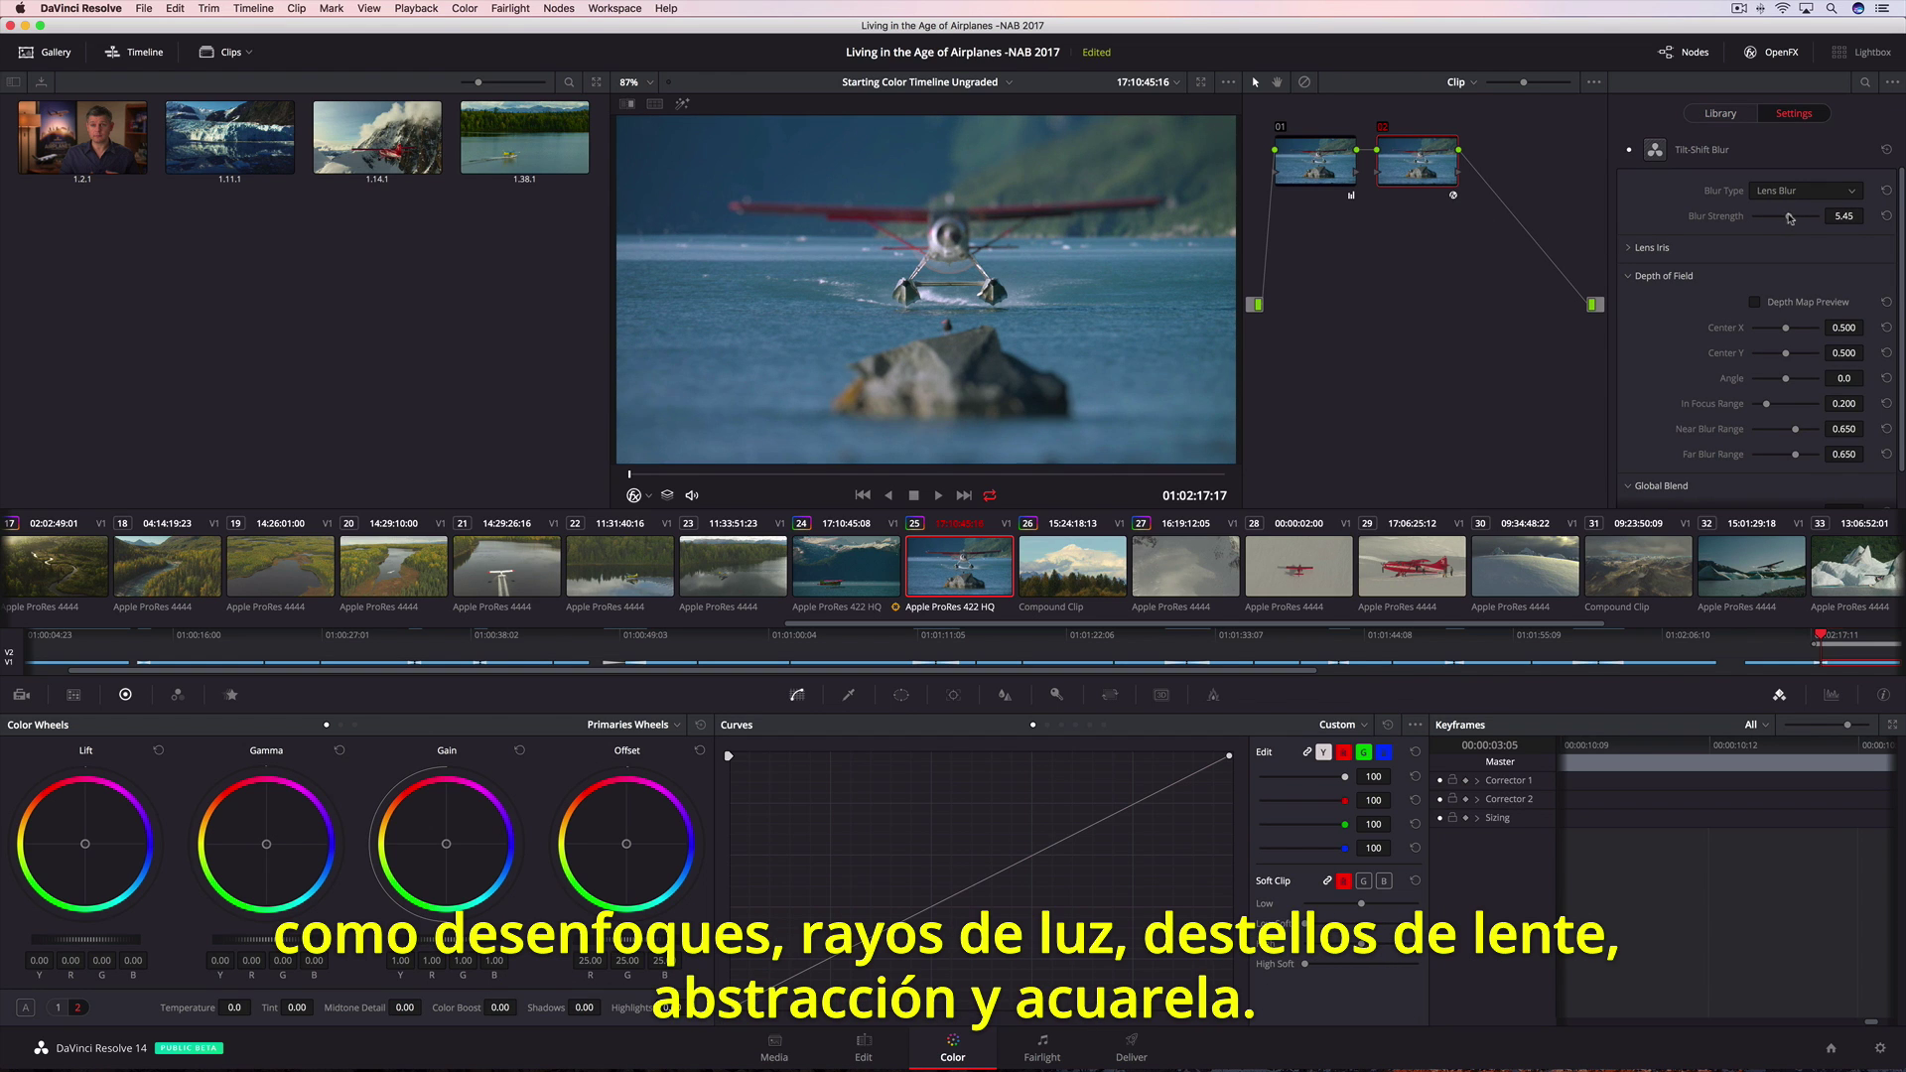
pyautogui.moveTo(1788, 354); pyautogui.dragTo(1795, 355)
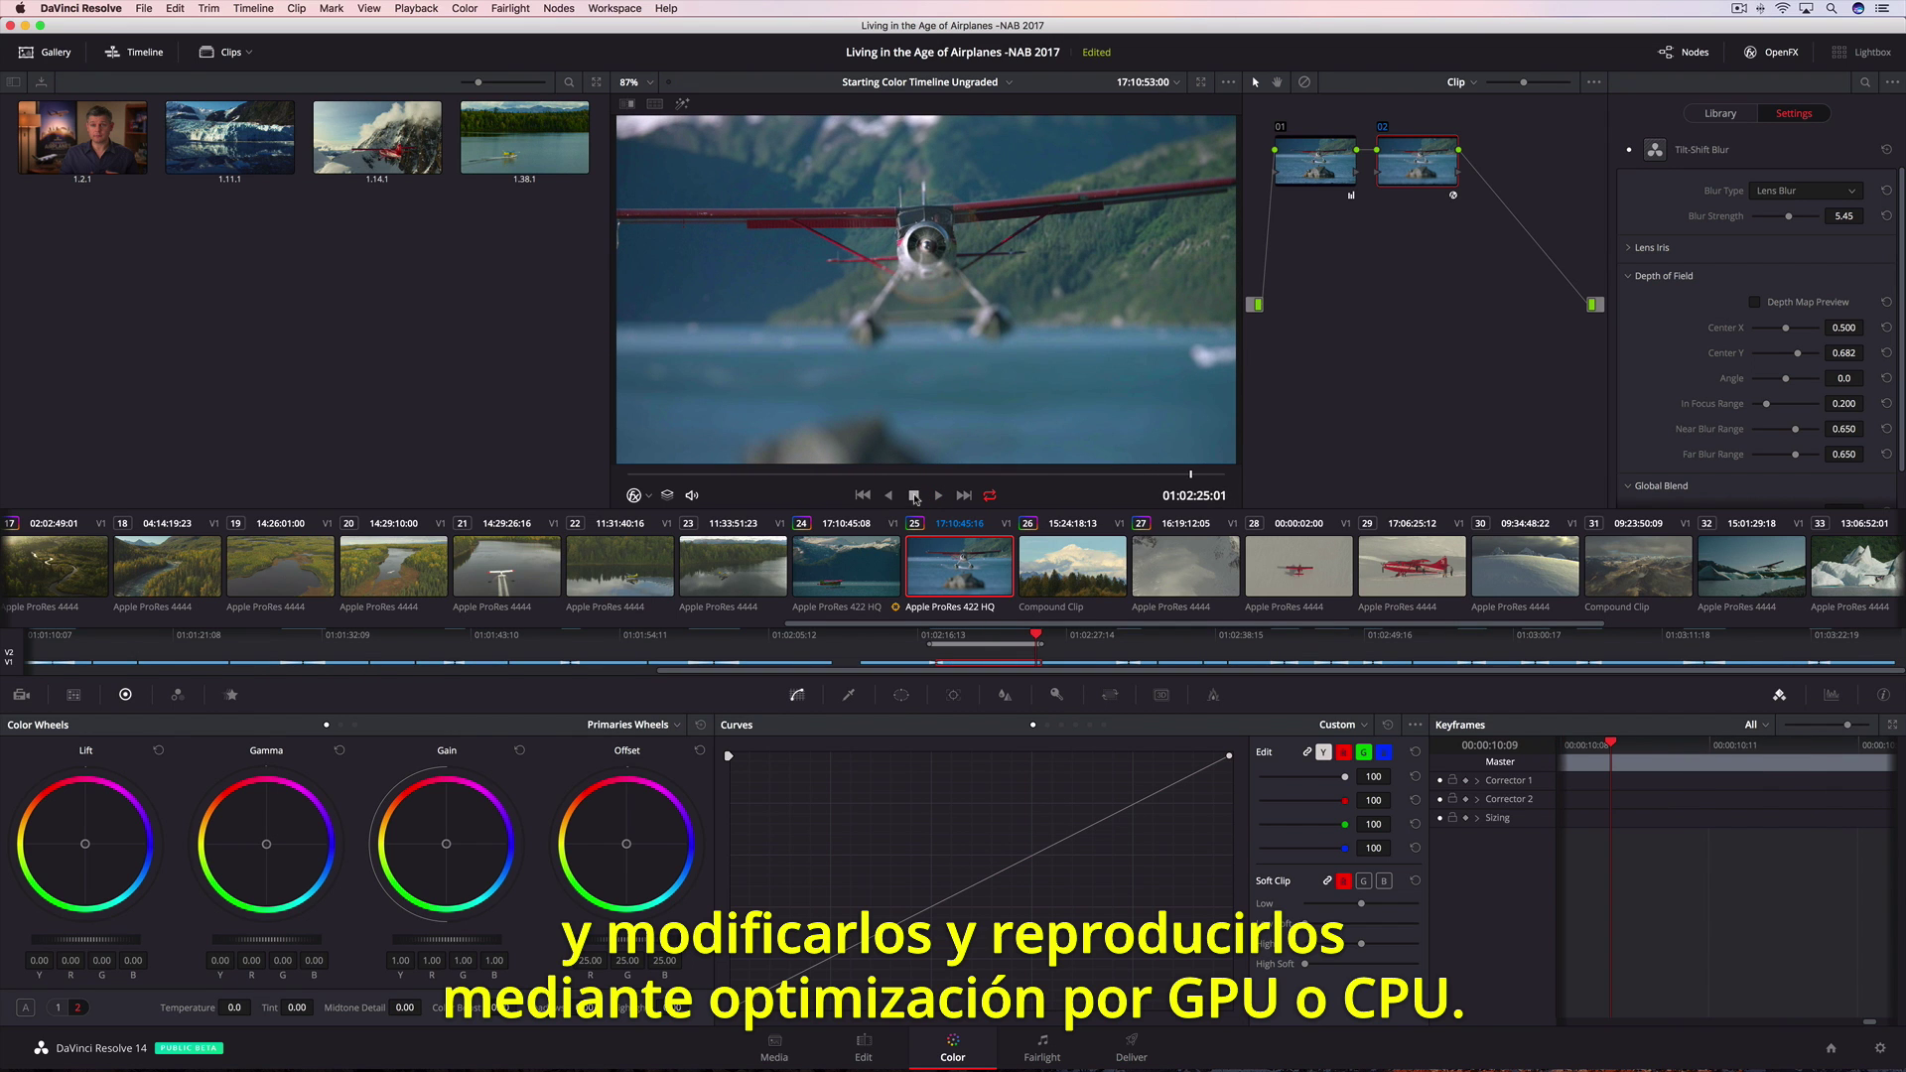
pyautogui.moveTo(950, 625); pyautogui.dragTo(164, 616)
pyautogui.click(162, 578)
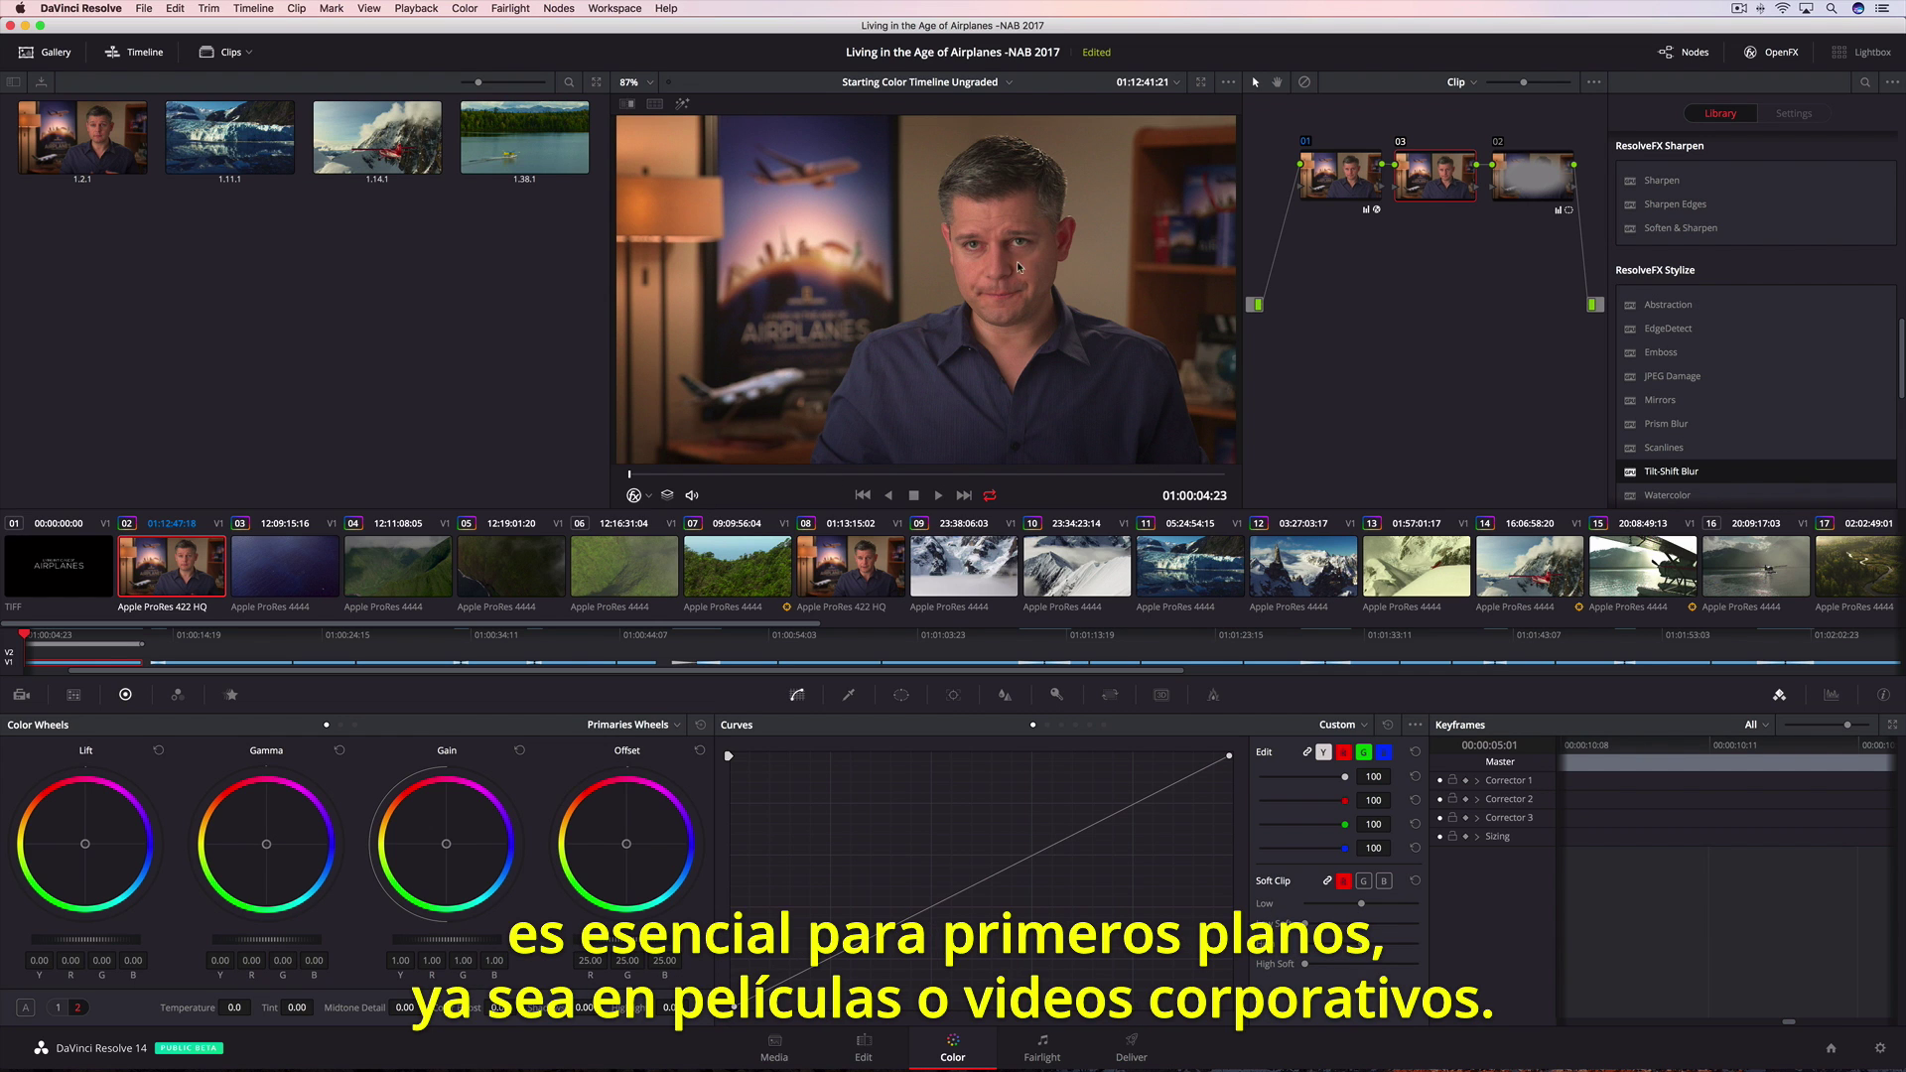
# - Zoom and pan the viewer onto the interviewee's face, then scrub back to verify the face tracking
pyautogui.scroll(3, 1036, 245)
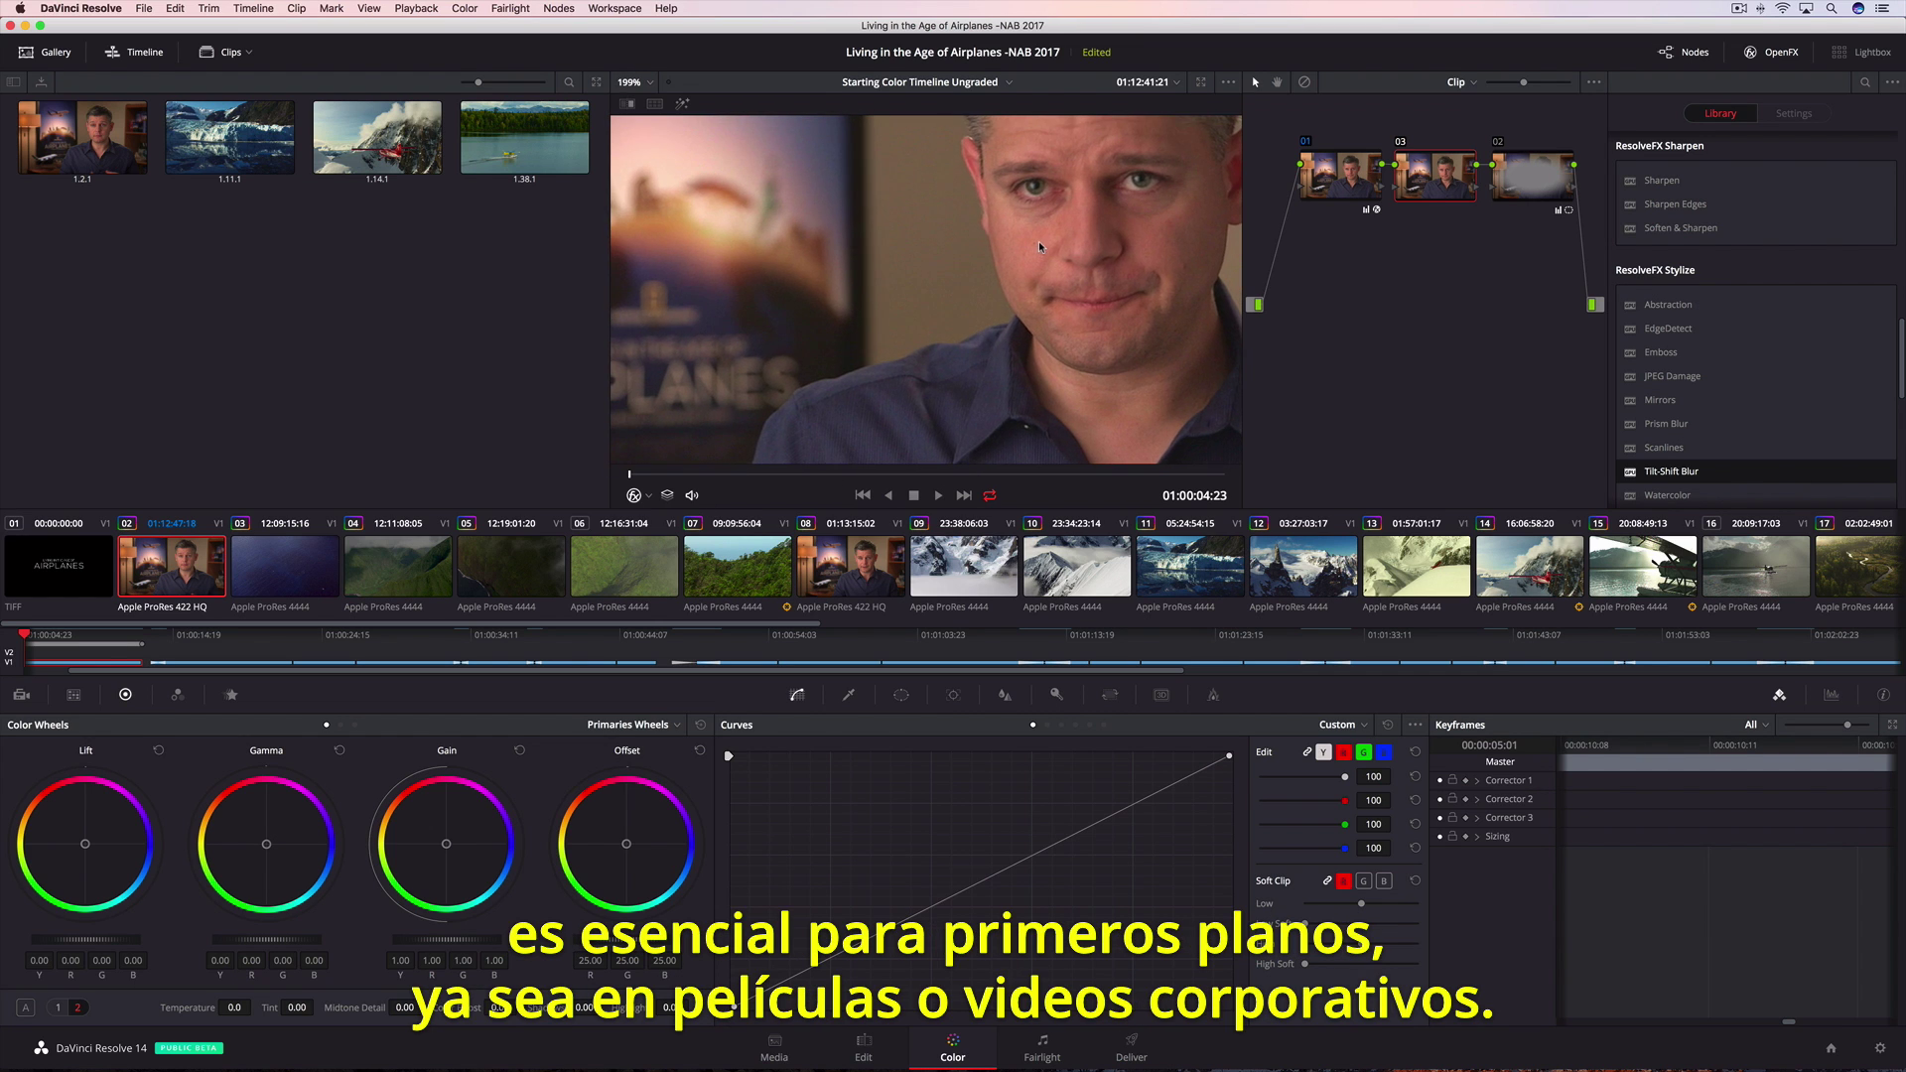
pyautogui.moveTo(986, 284); pyautogui.dragTo(923, 325)
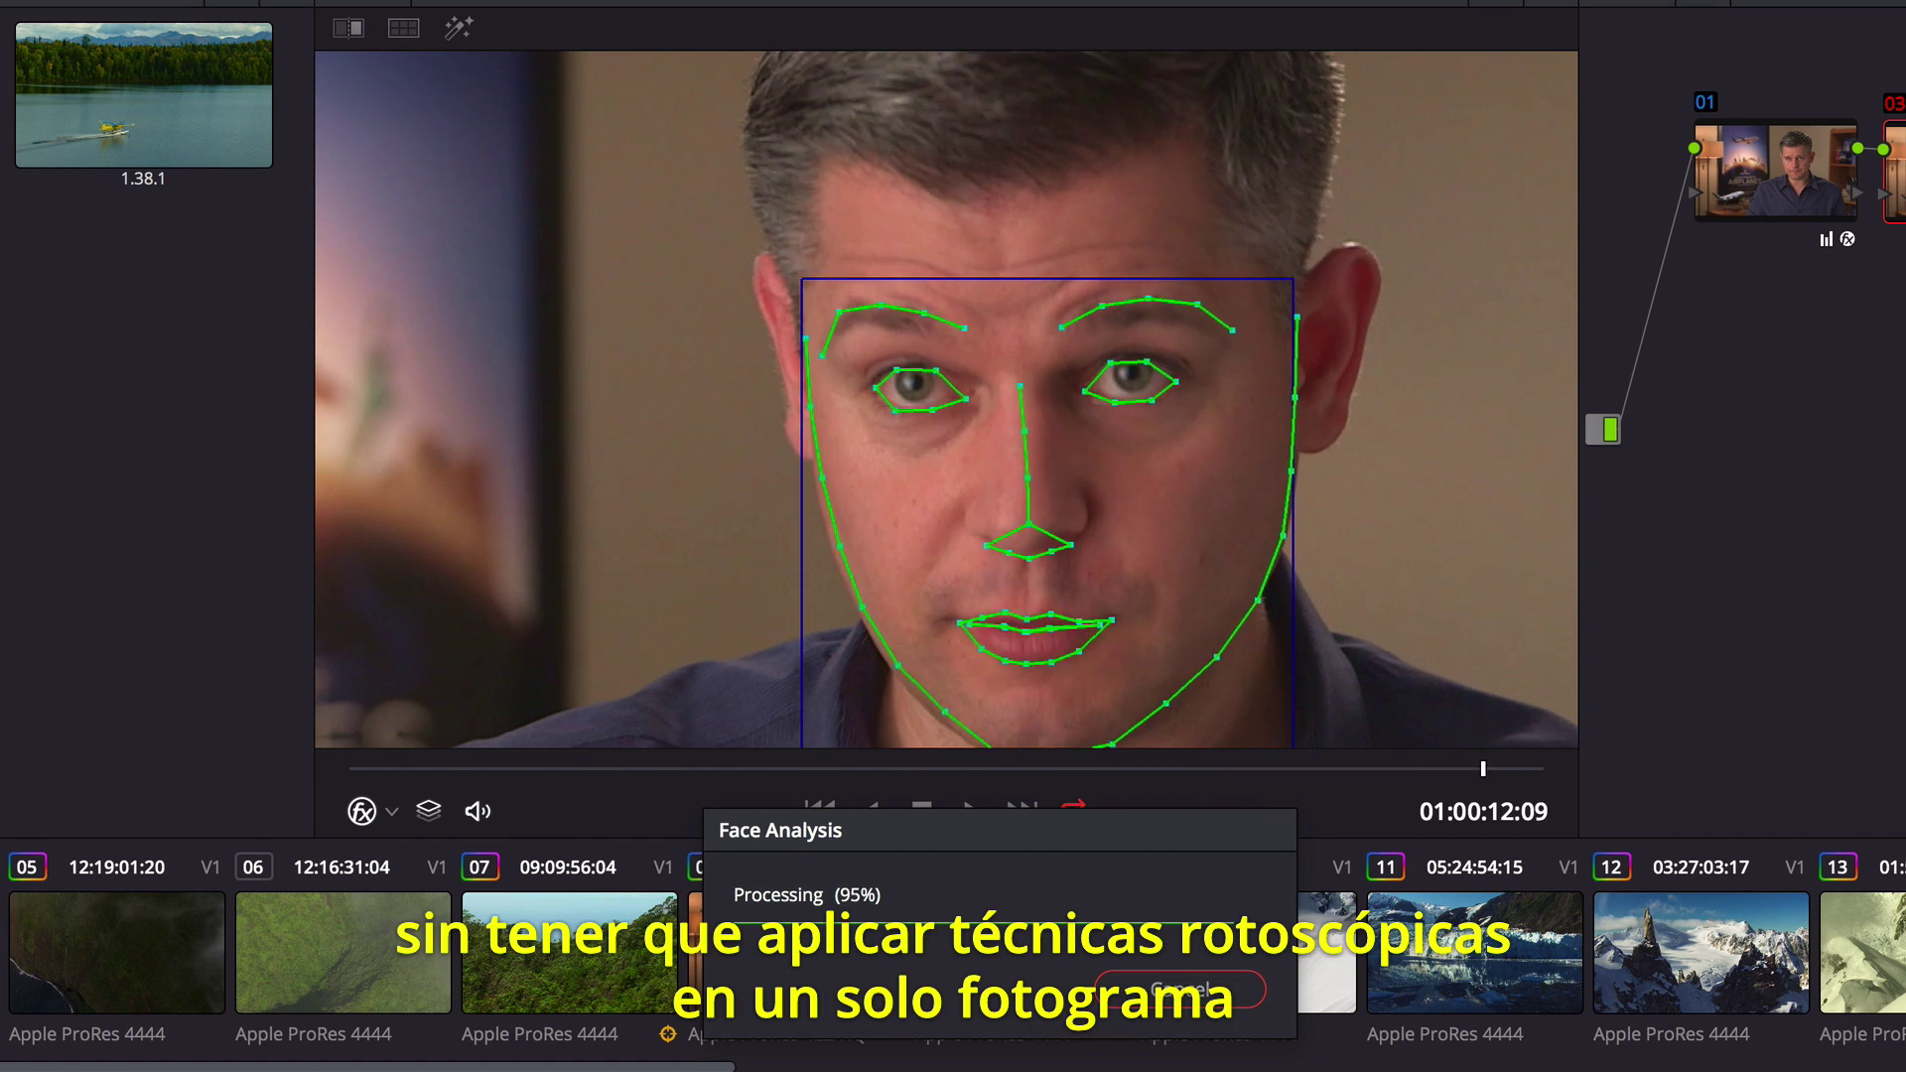
pyautogui.moveTo(1542, 775); pyautogui.dragTo(874, 770)
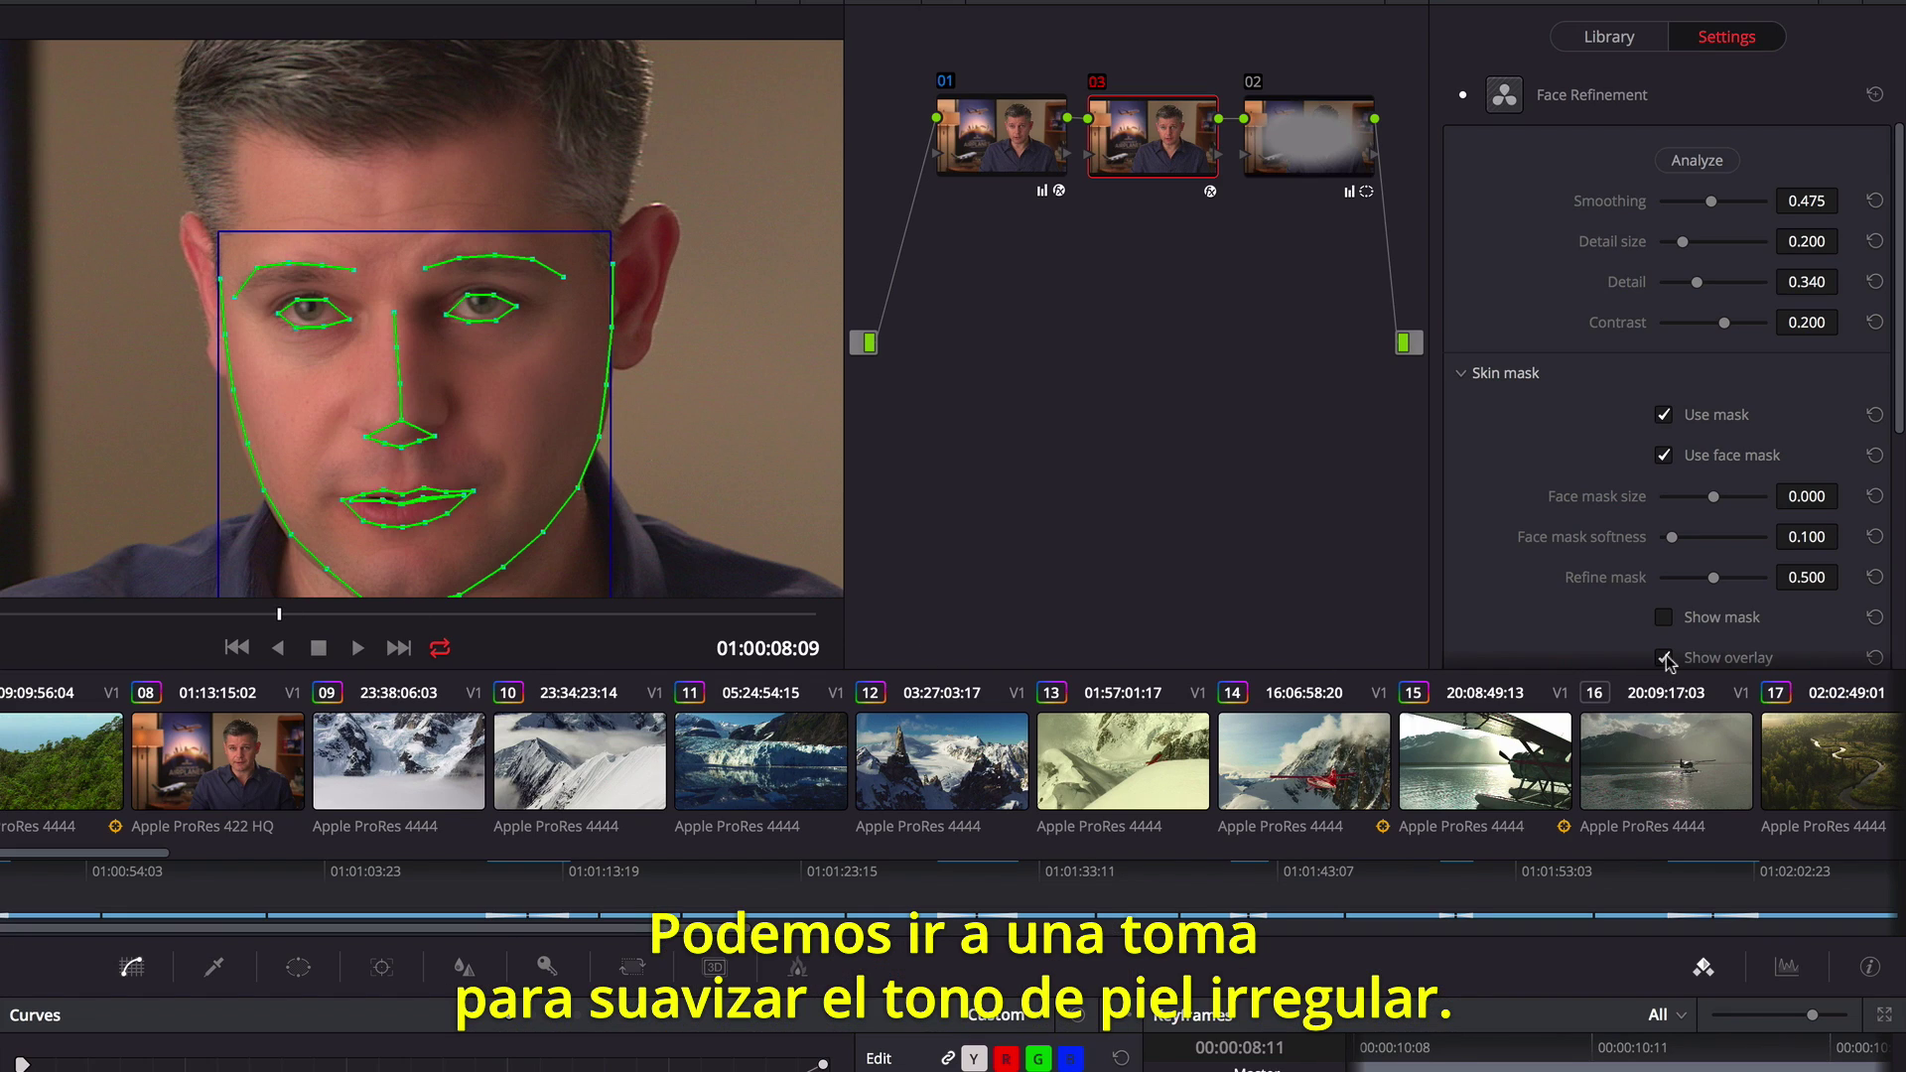
# - Hide the tracking mesh, reduce skin smoothing, sharpen the eyes to 0.803 and lower the eye light
pyautogui.click(1665, 659)
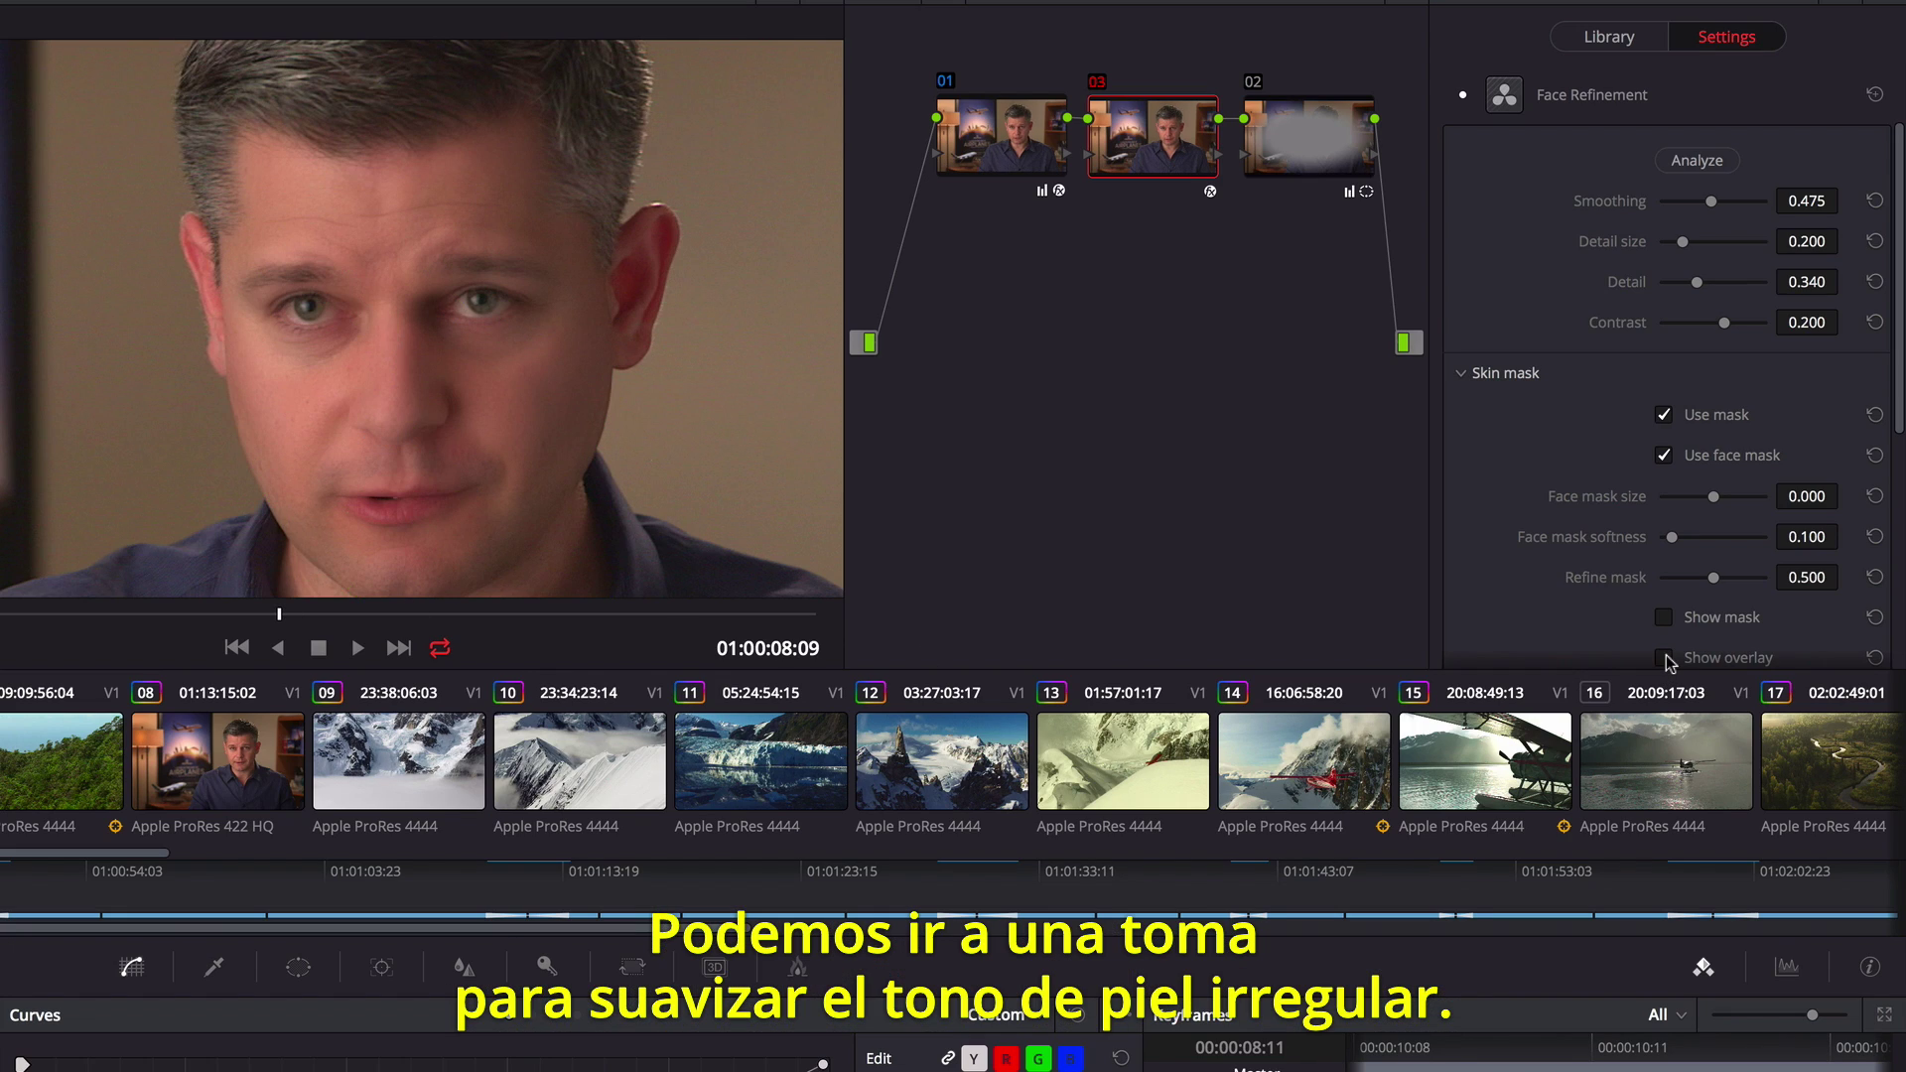
pyautogui.moveTo(1712, 201)
pyautogui.mouseDown()
pyautogui.moveTo(1662, 207)
pyautogui.moveTo(1678, 205)
pyautogui.mouseUp()
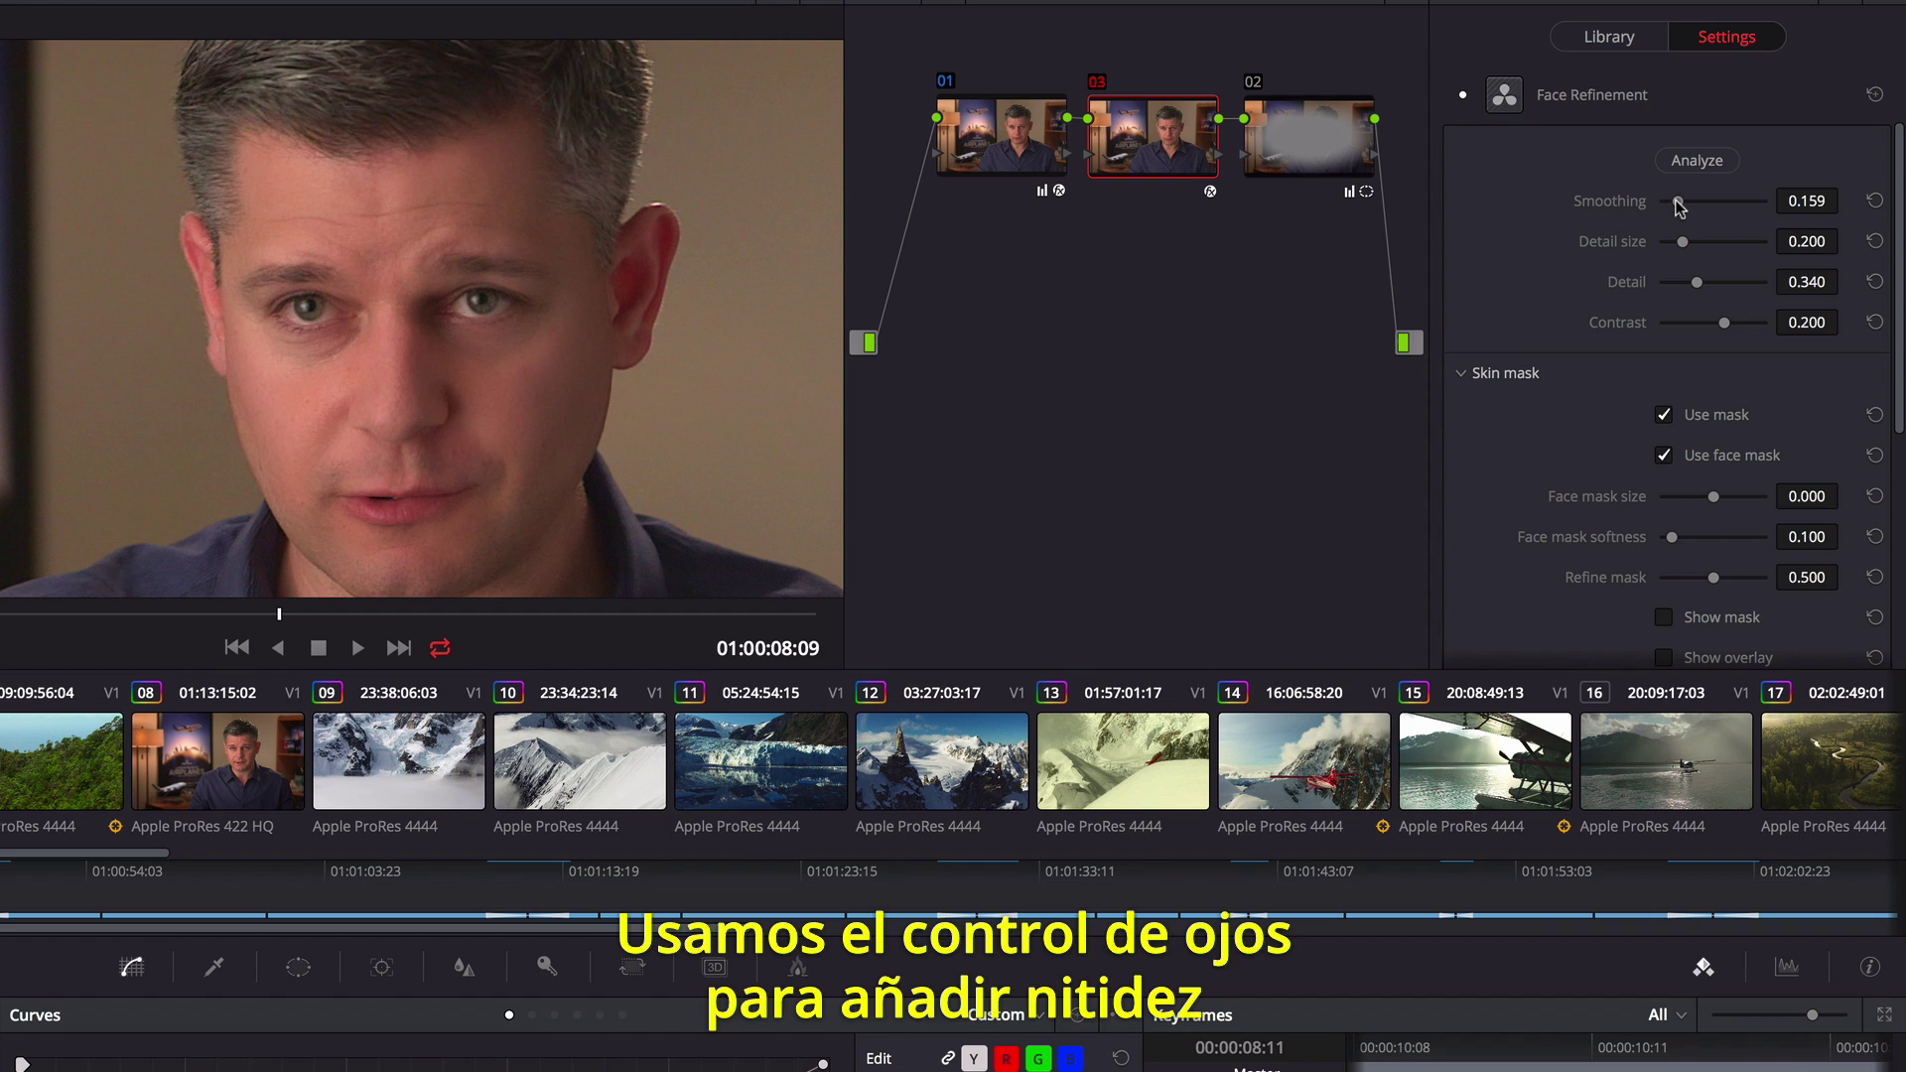
pyautogui.scroll(-8, 1688, 297)
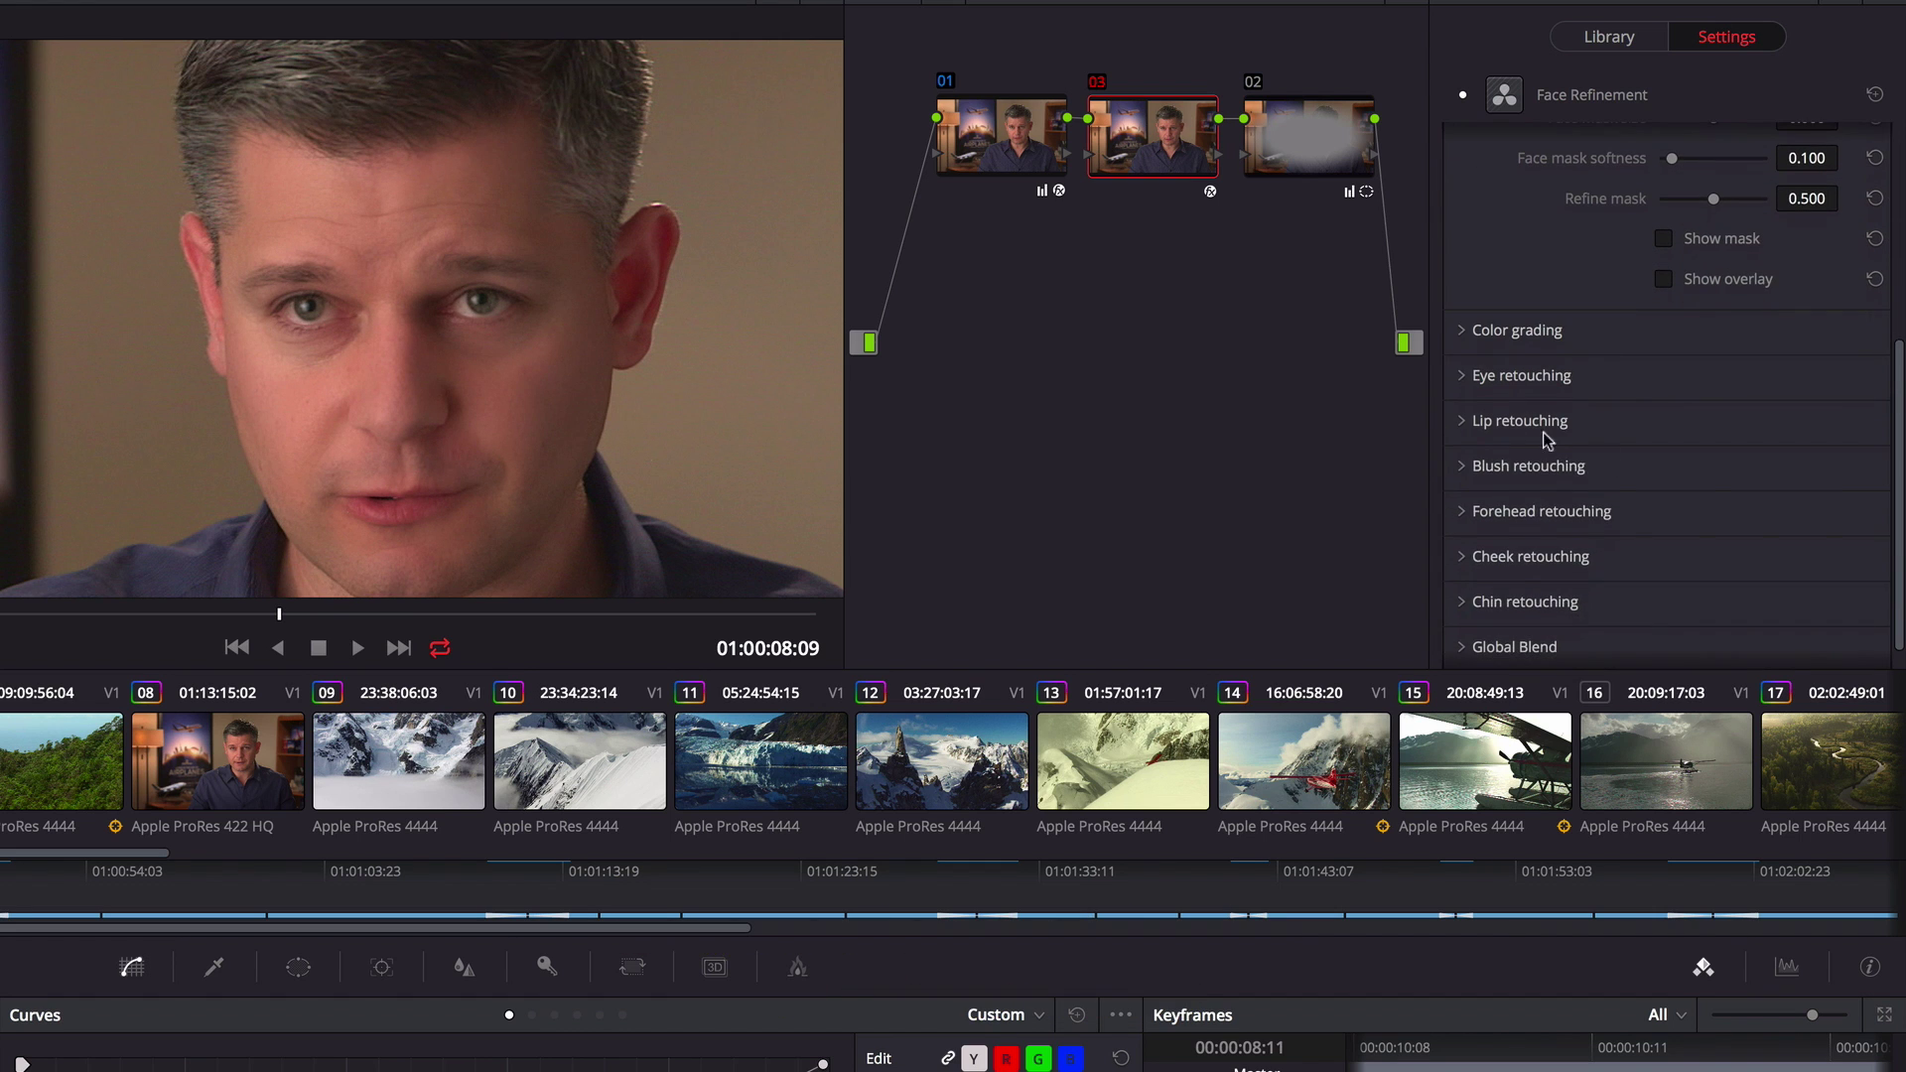
pyautogui.click(1462, 376)
pyautogui.moveTo(1661, 418); pyautogui.dragTo(1742, 418)
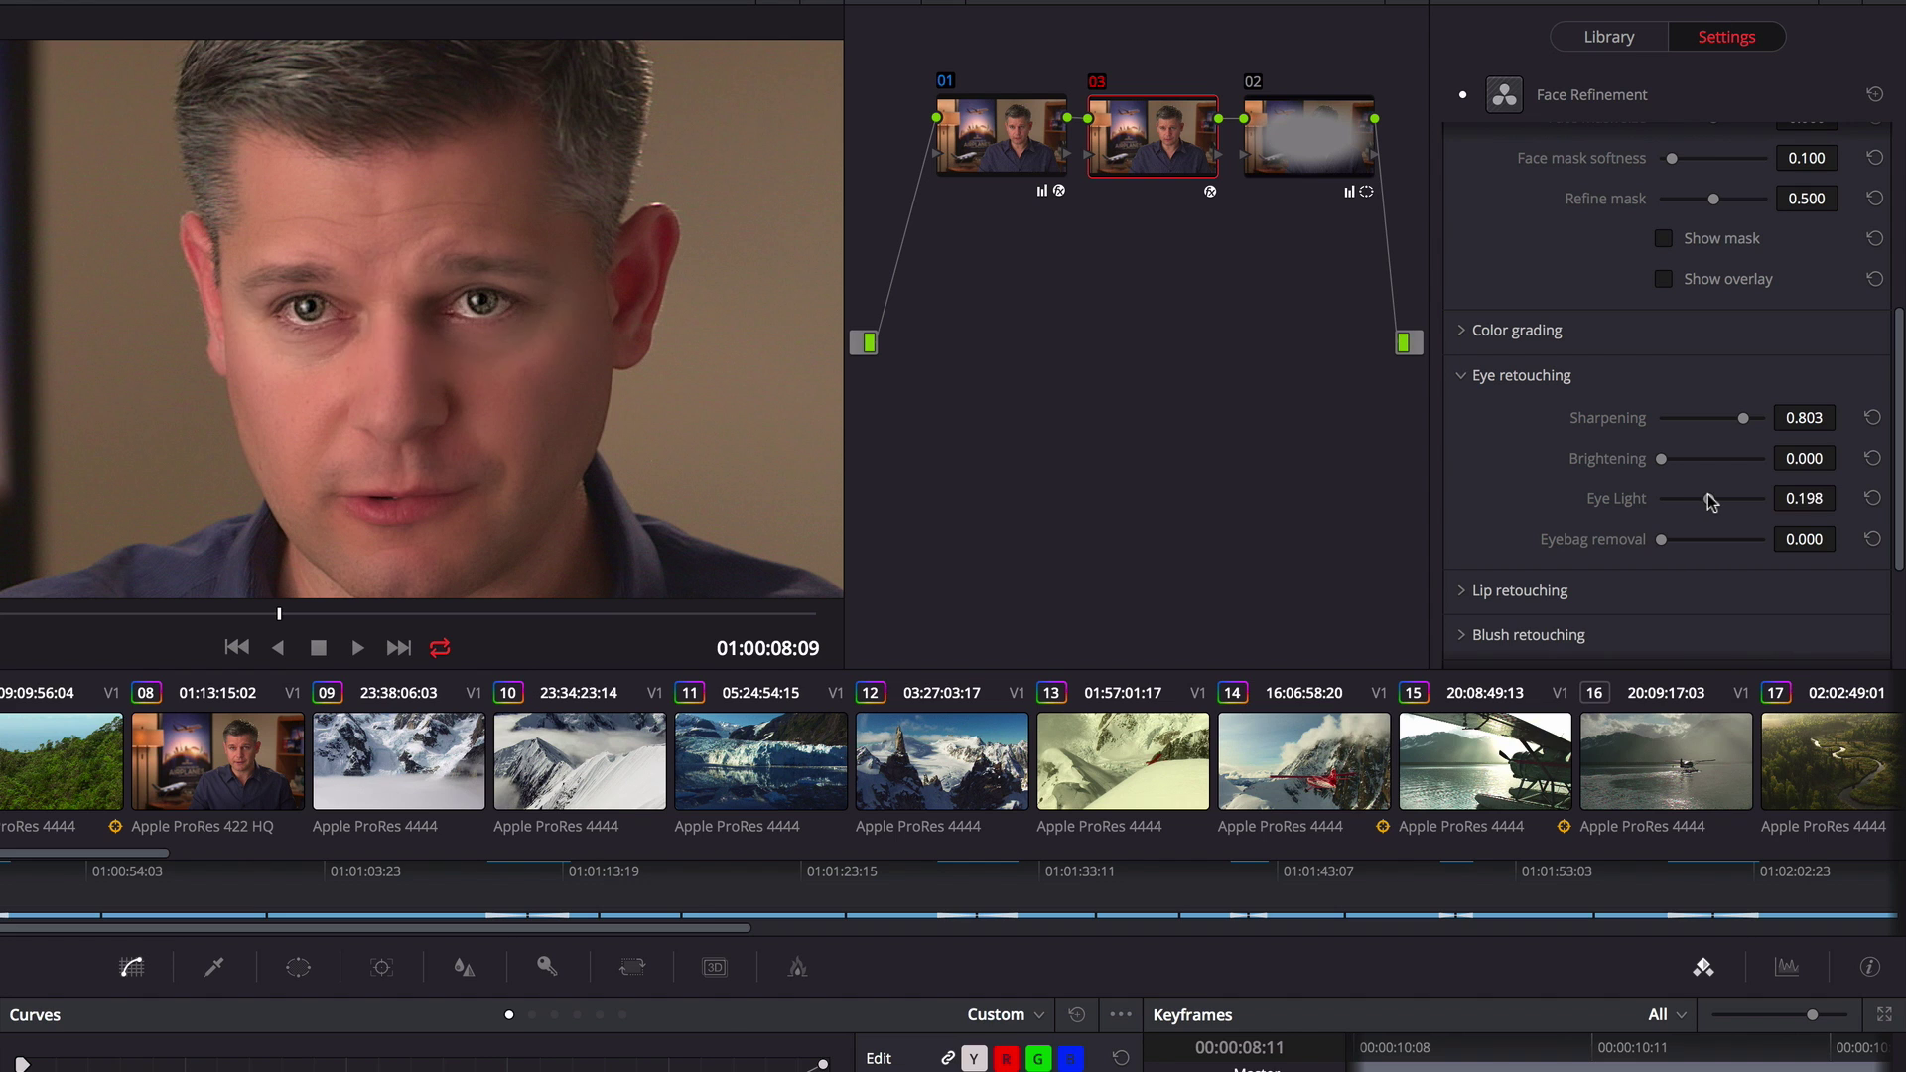
pyautogui.moveTo(1709, 498); pyautogui.dragTo(1732, 539)
# - Add lip saturation of 0.233 and smooth the forehead to 0.070
pyautogui.click(1461, 592)
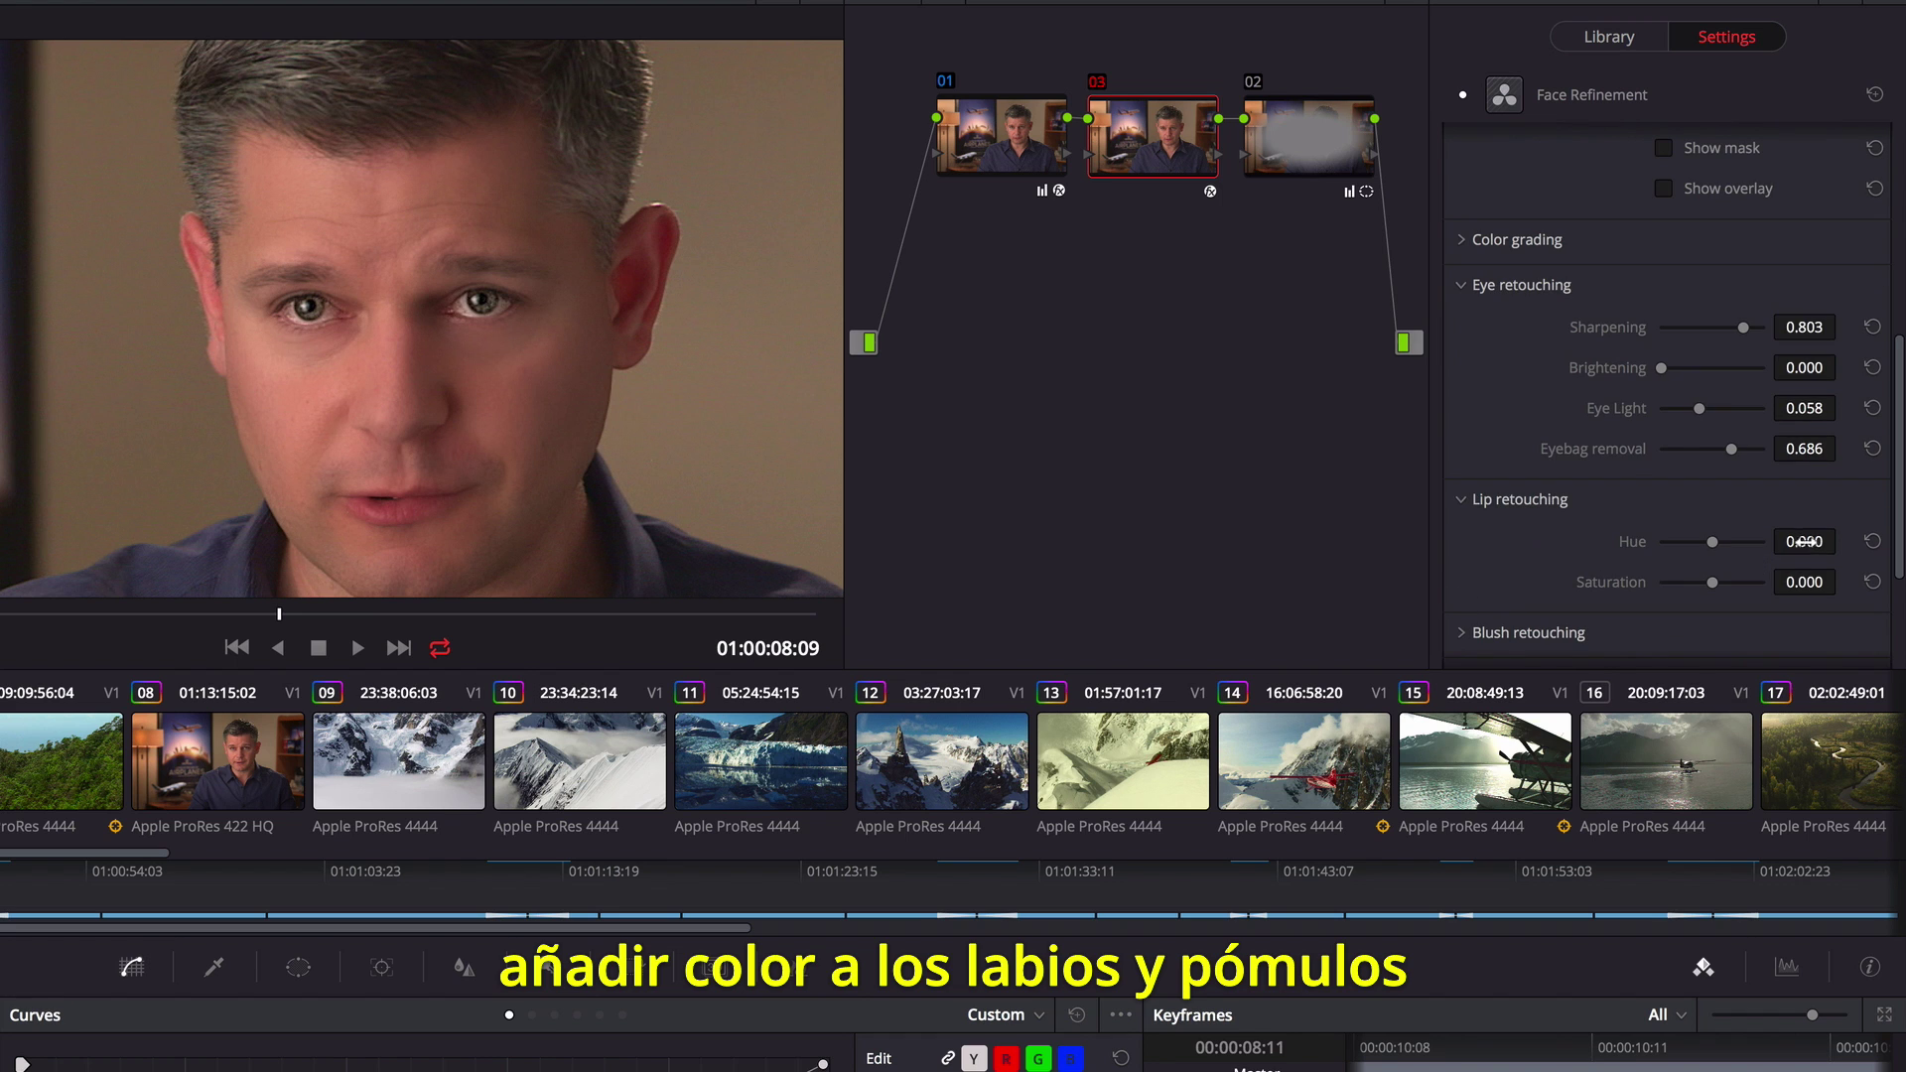
pyautogui.moveTo(1718, 586); pyautogui.dragTo(1725, 586)
pyautogui.scroll(-4, 1668, 593)
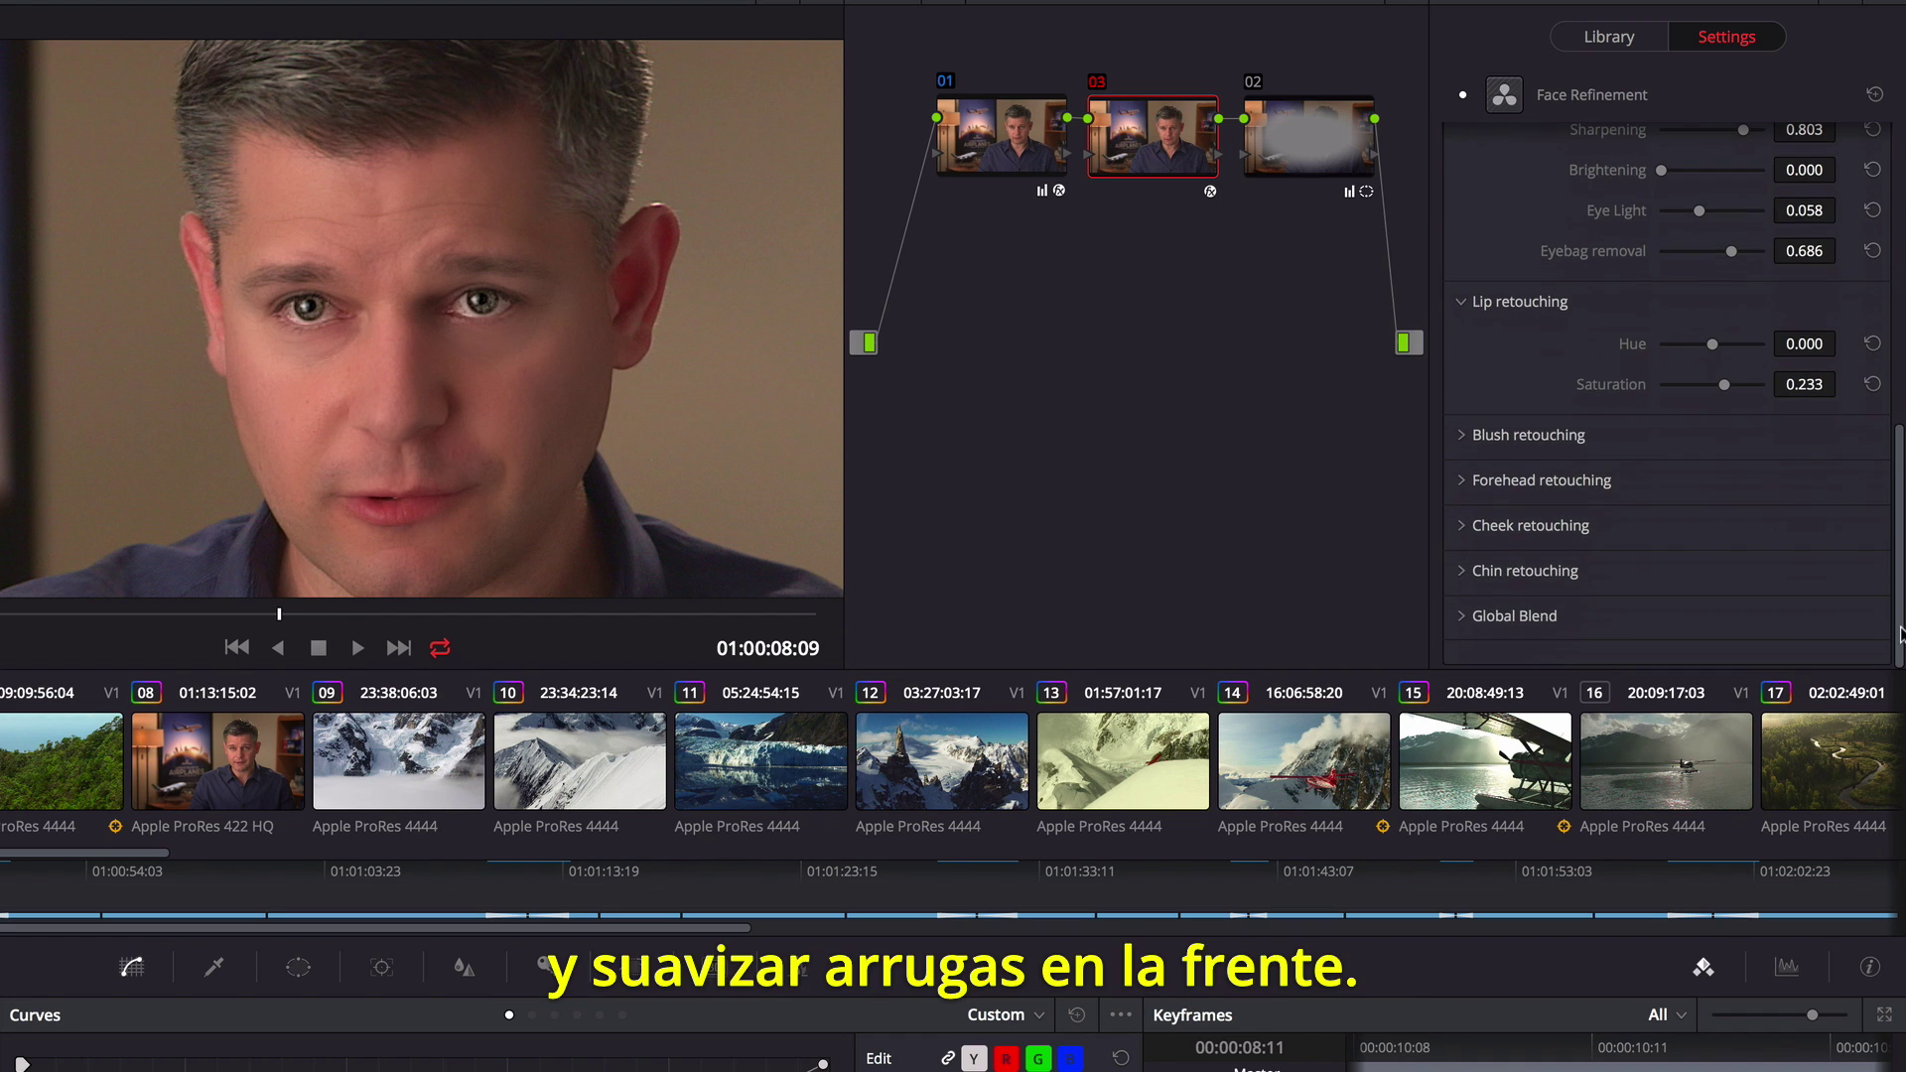
pyautogui.click(1463, 484)
pyautogui.moveTo(1665, 611); pyautogui.dragTo(1671, 612)
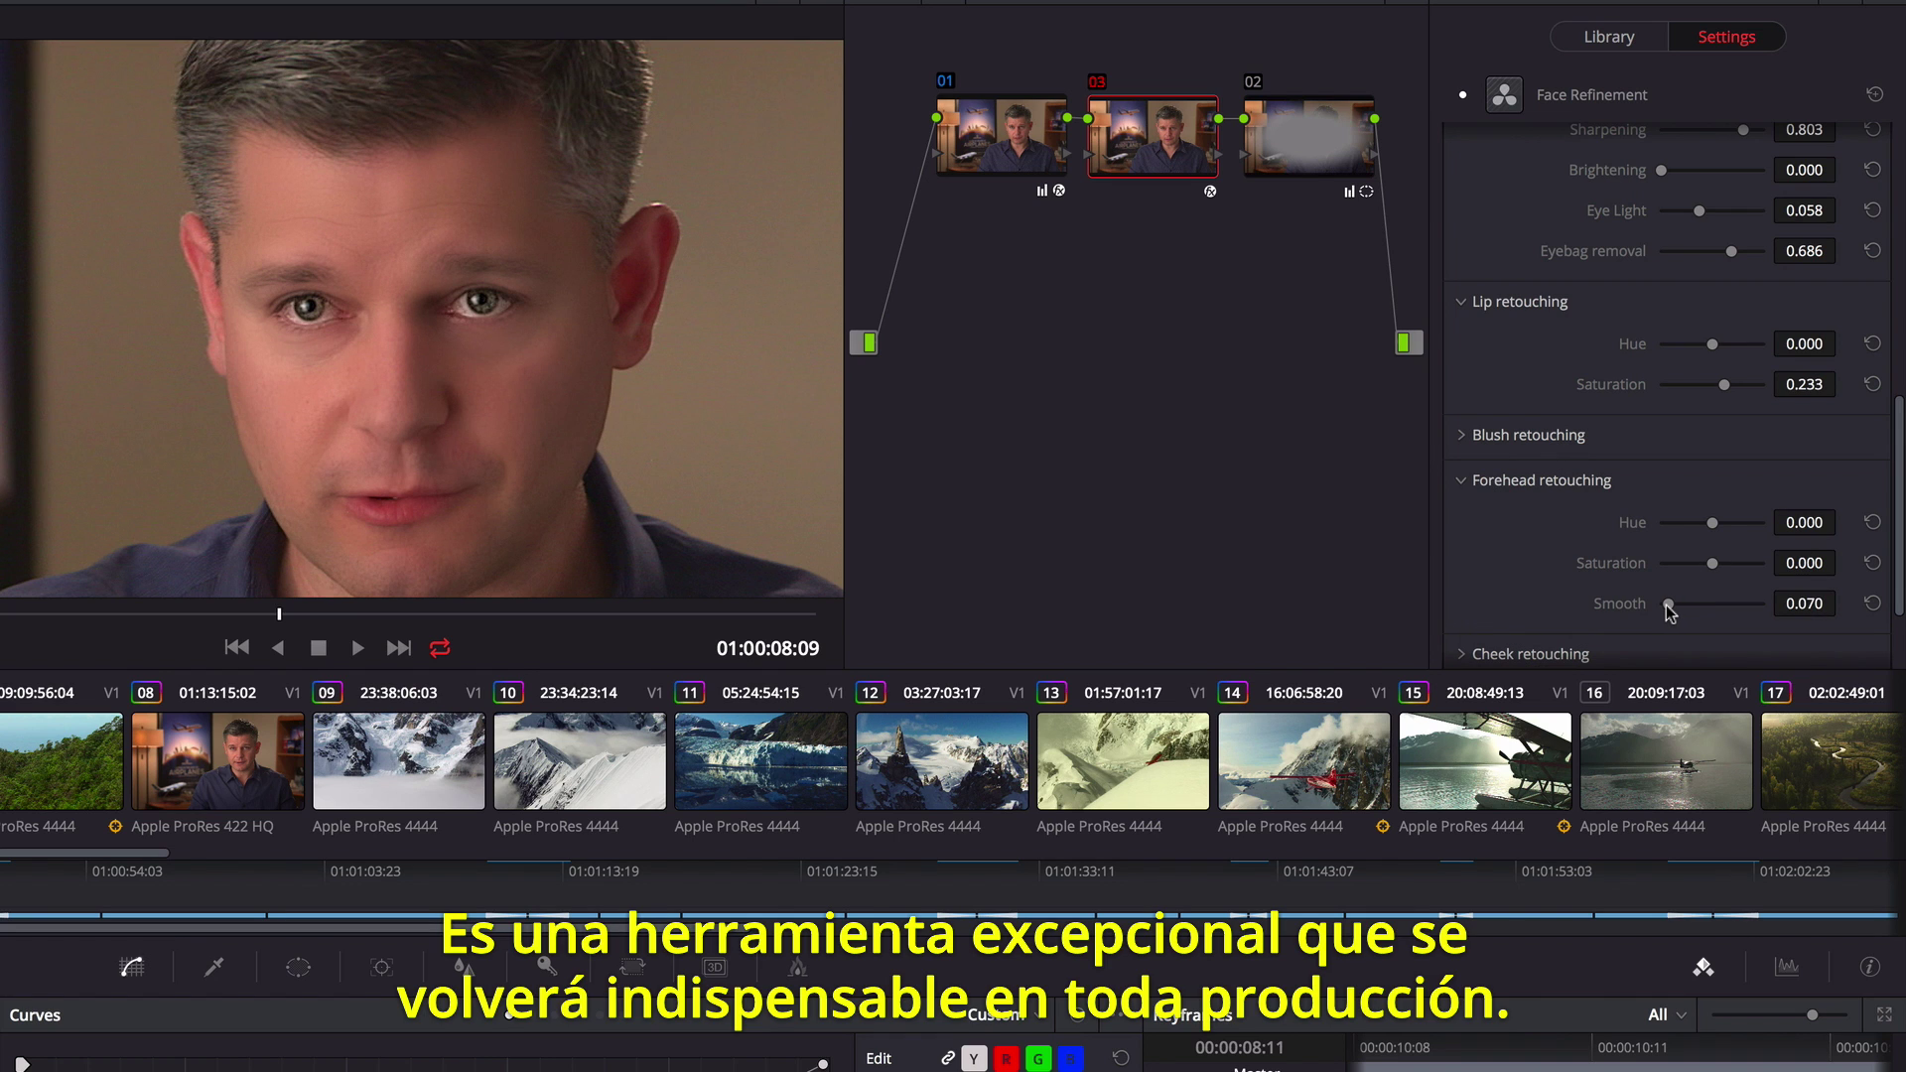
# - Toggle Face Refinement off and back on to compare, then stop playback
pyautogui.click(1462, 94)
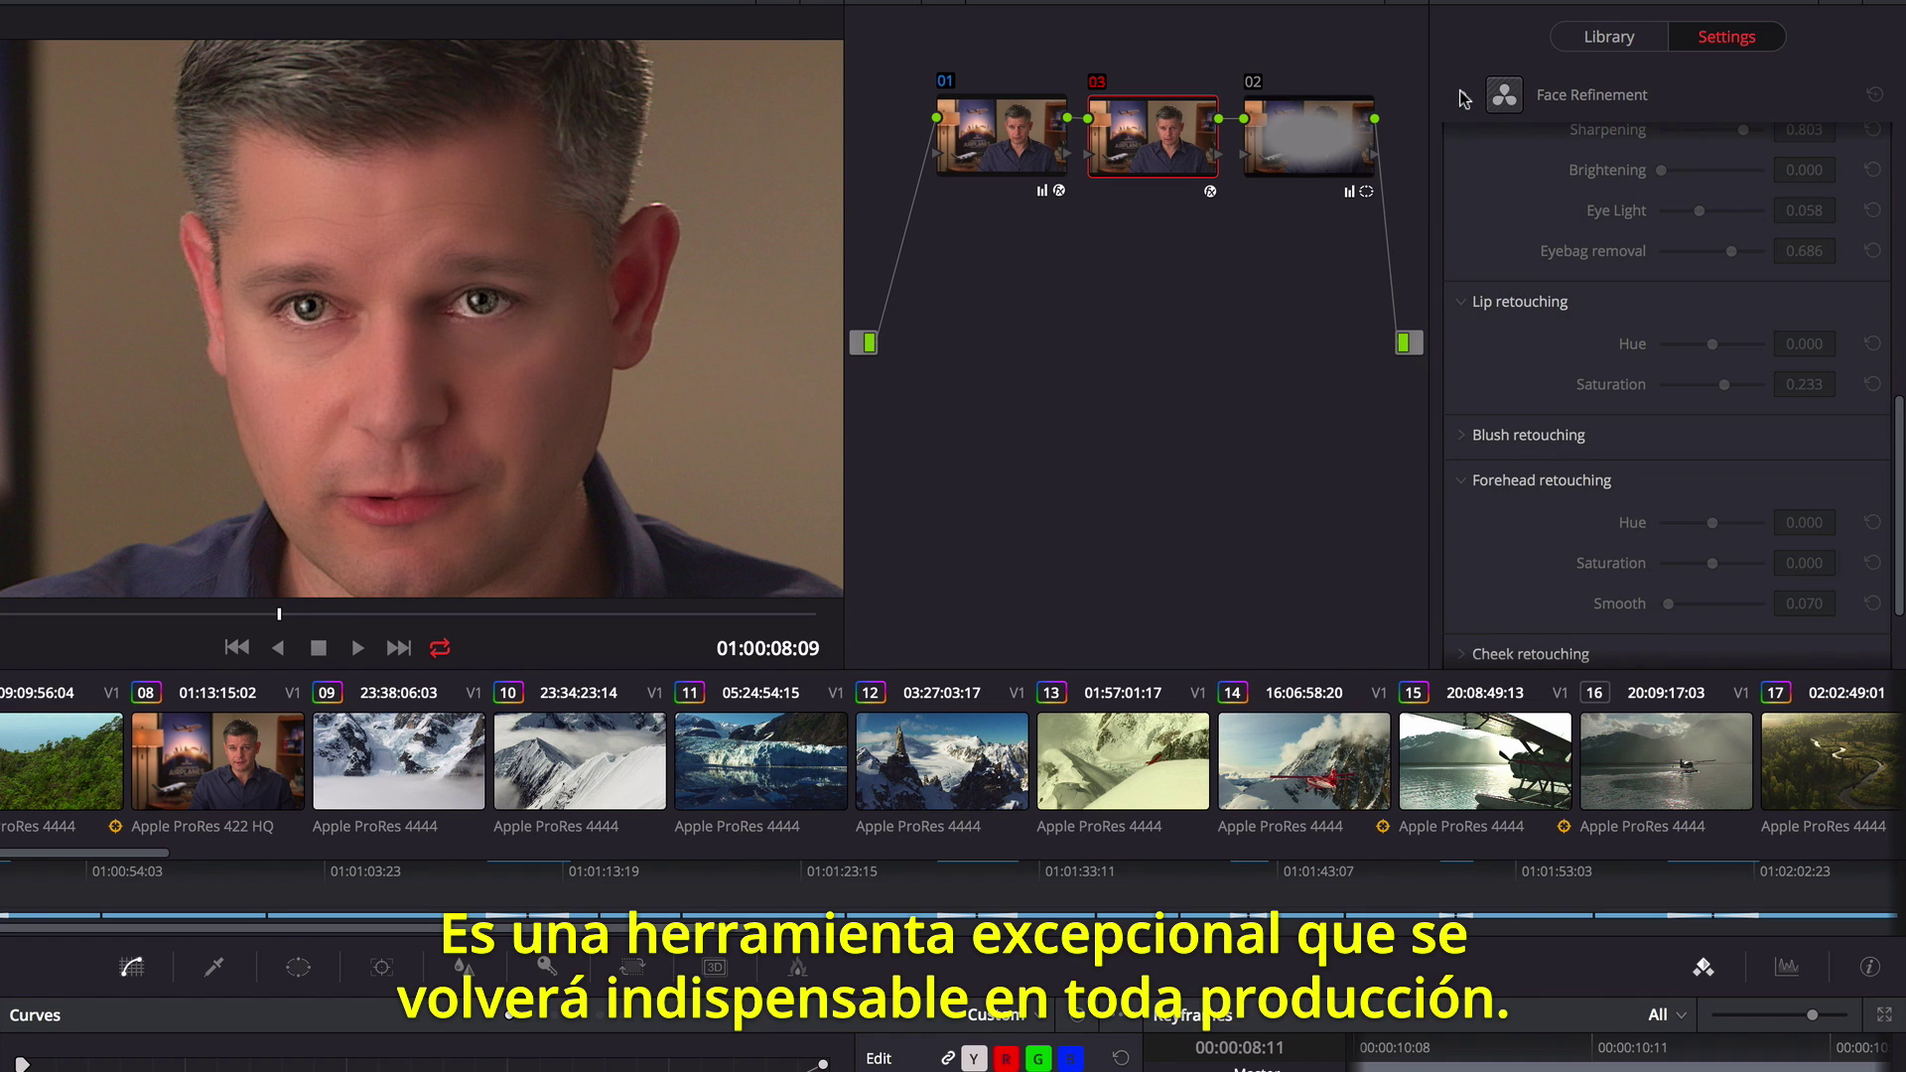
pyautogui.click(1462, 94)
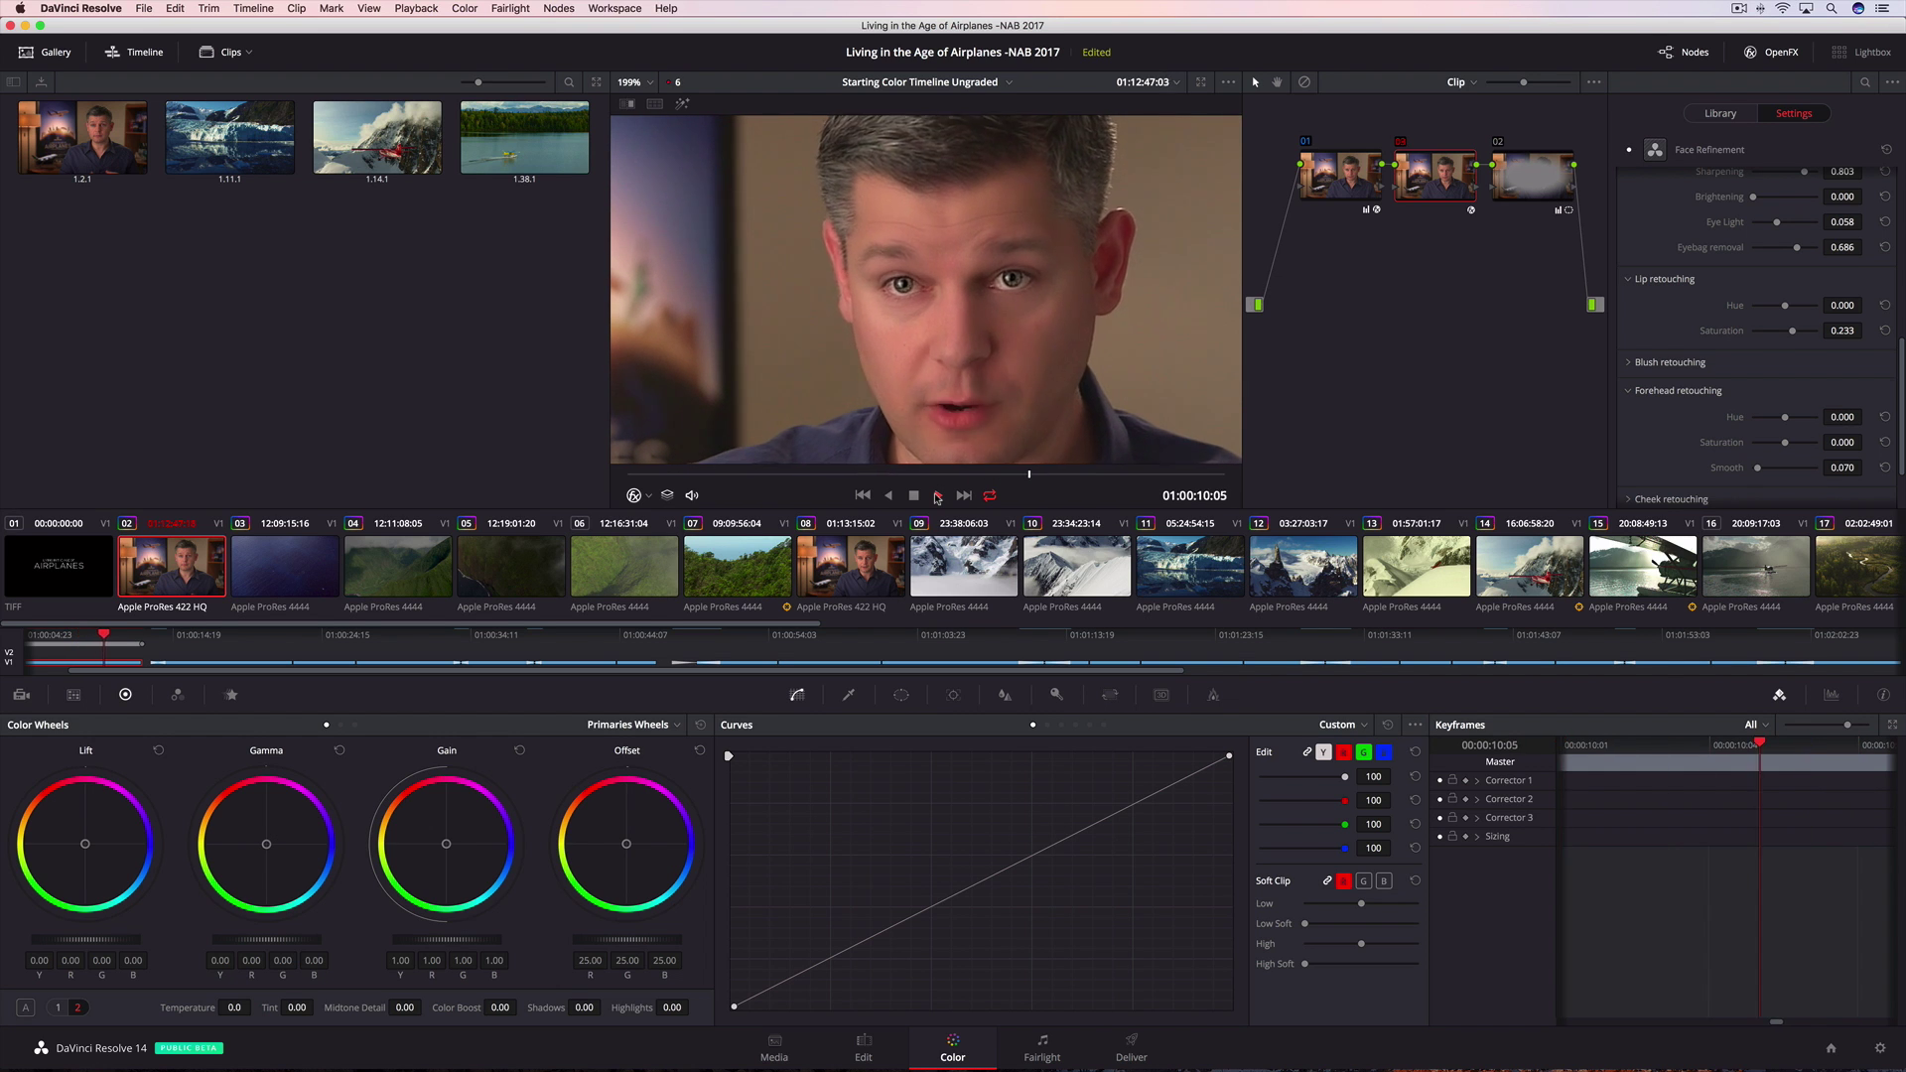
pyautogui.click(914, 495)
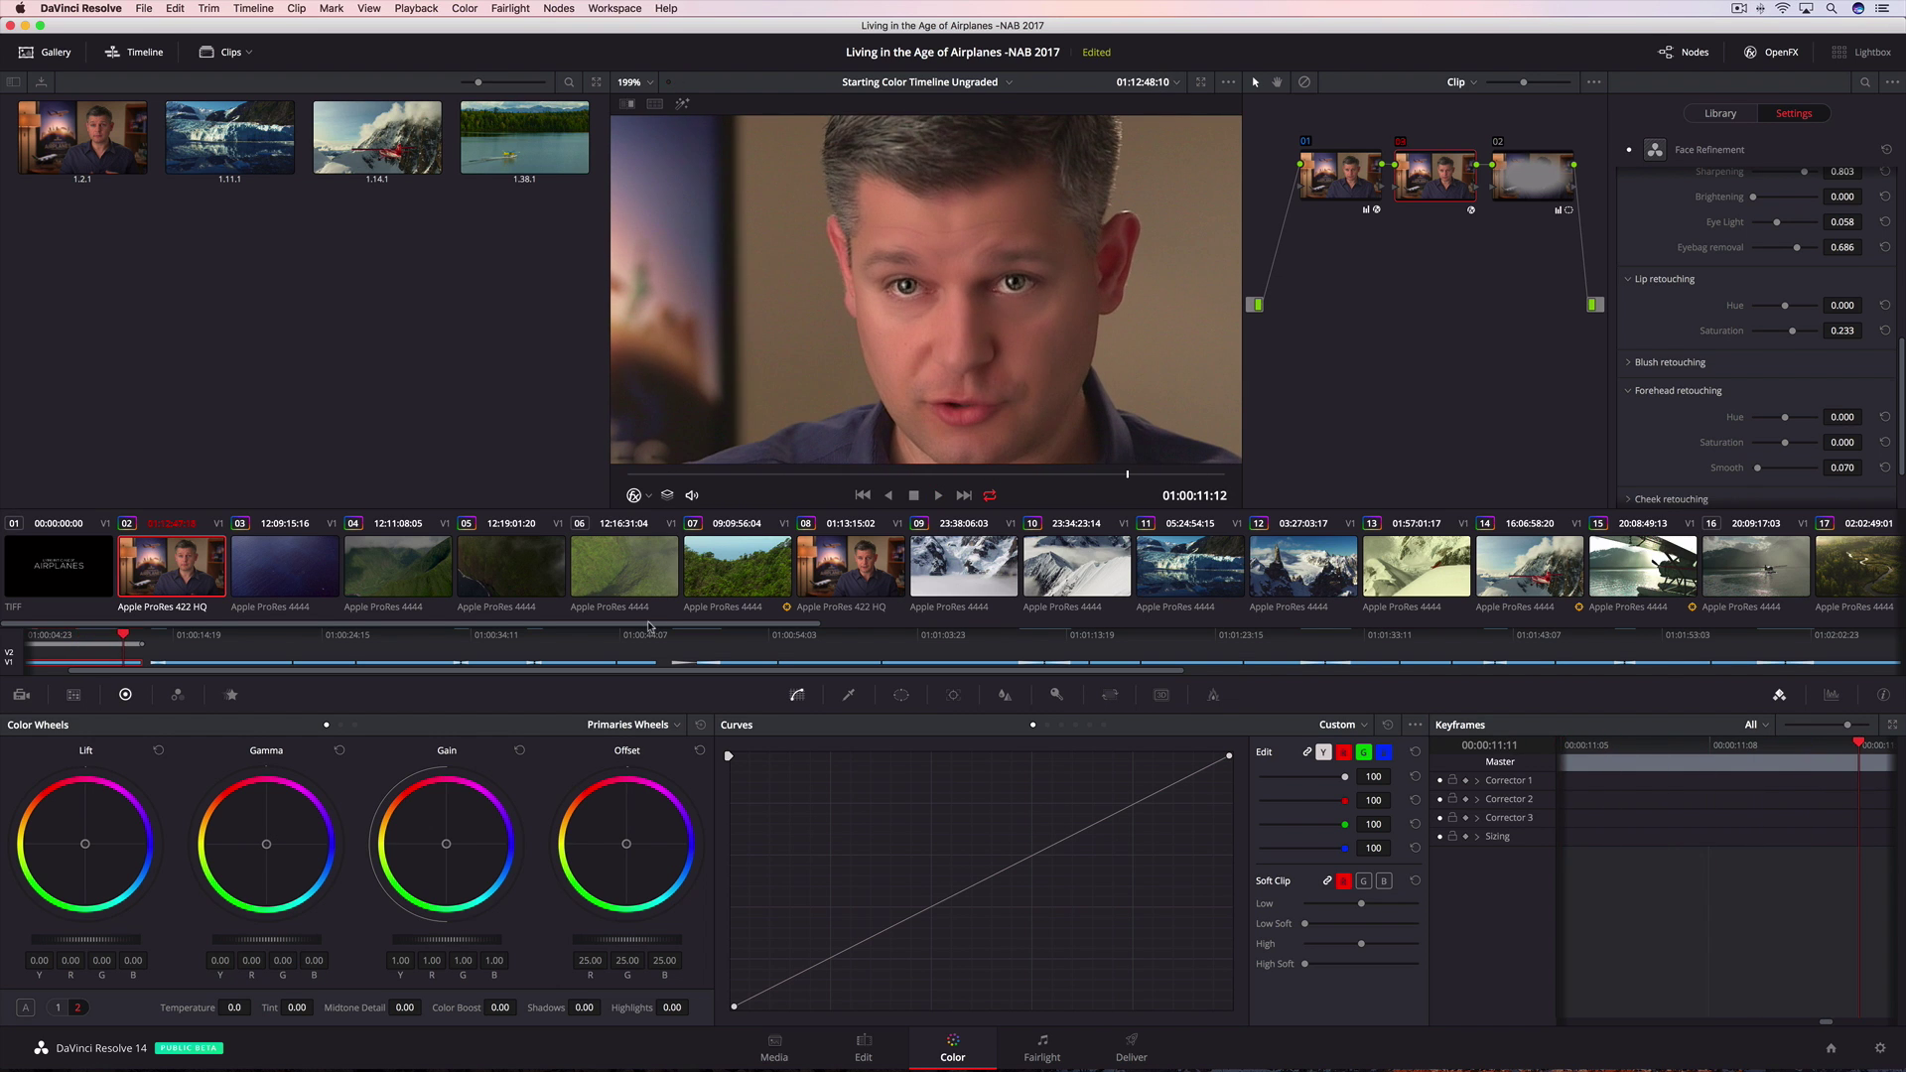
pyautogui.hscroll(10, 649, 625)
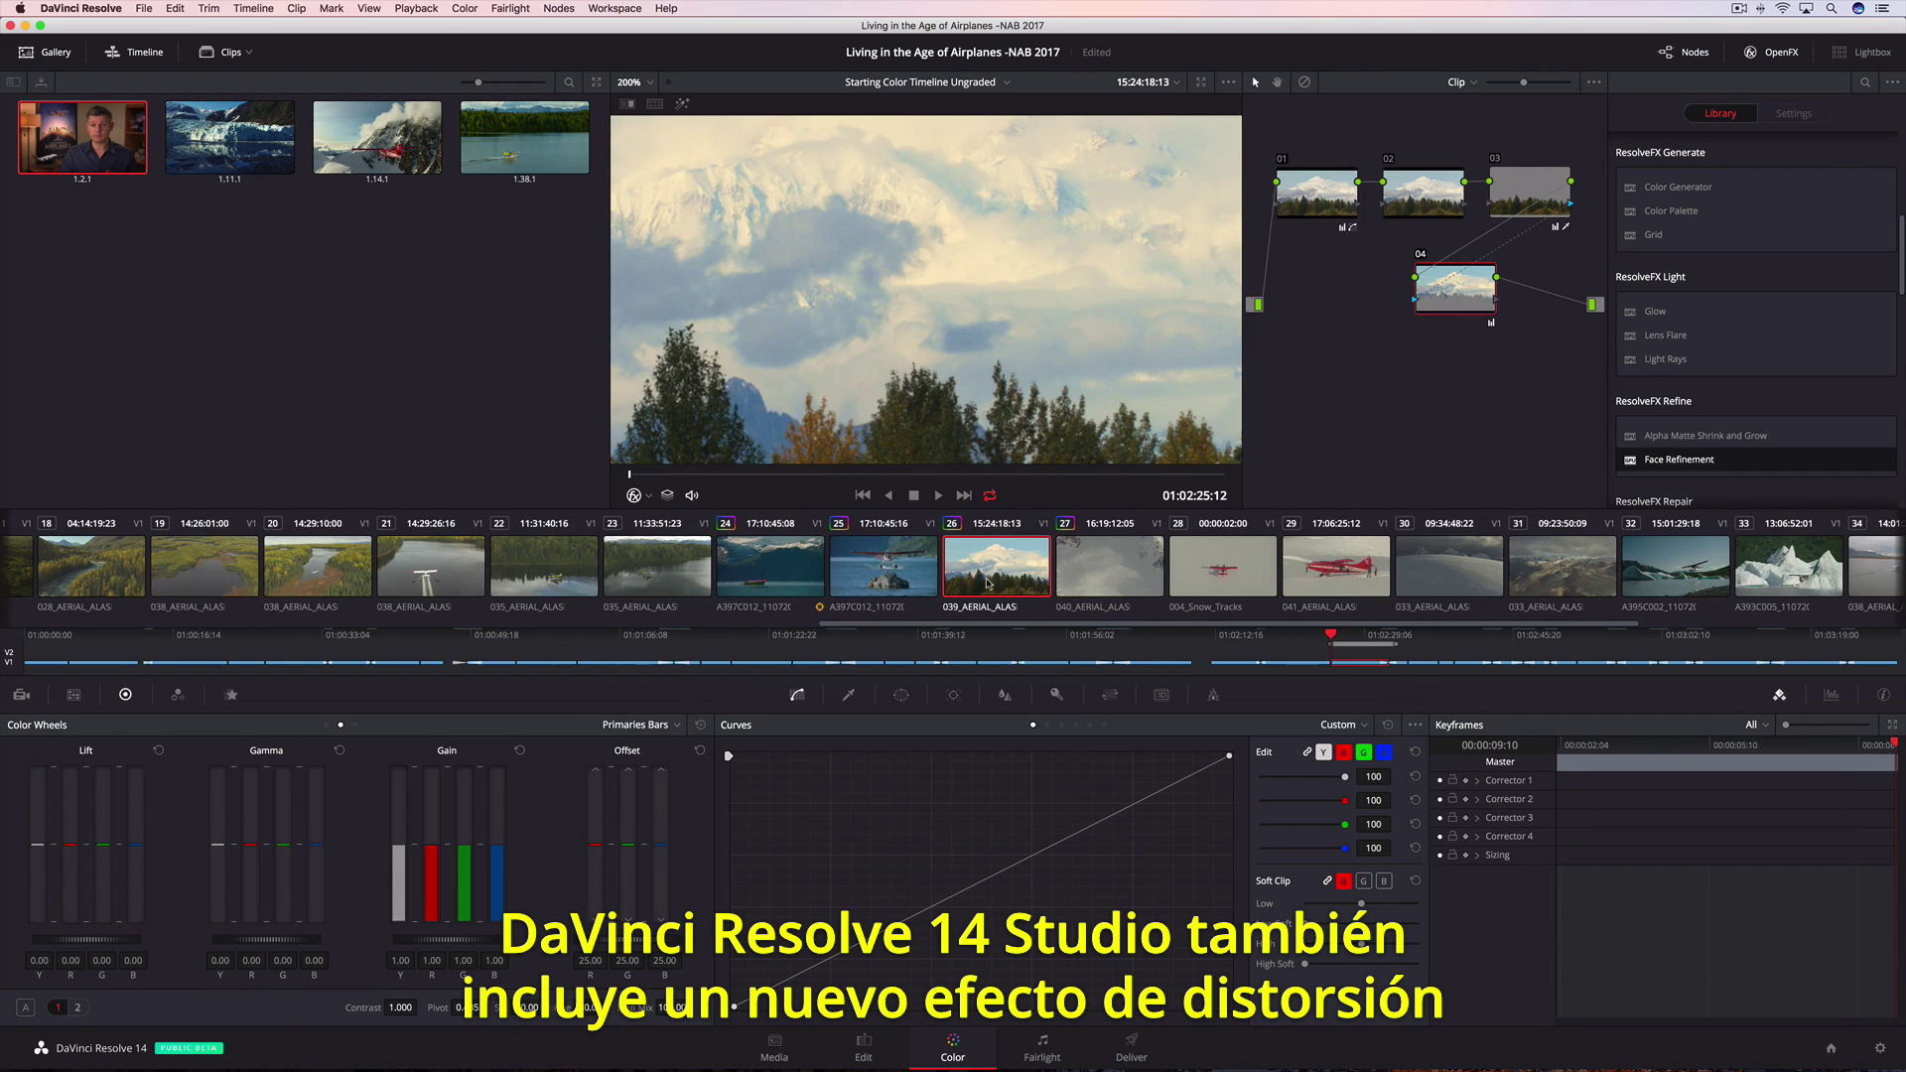
# - Fit the mountain frame, apply Warper to node 02, and pull warp points to lift the peak and clouds
pyautogui.click(635, 83)
pyautogui.click(647, 104)
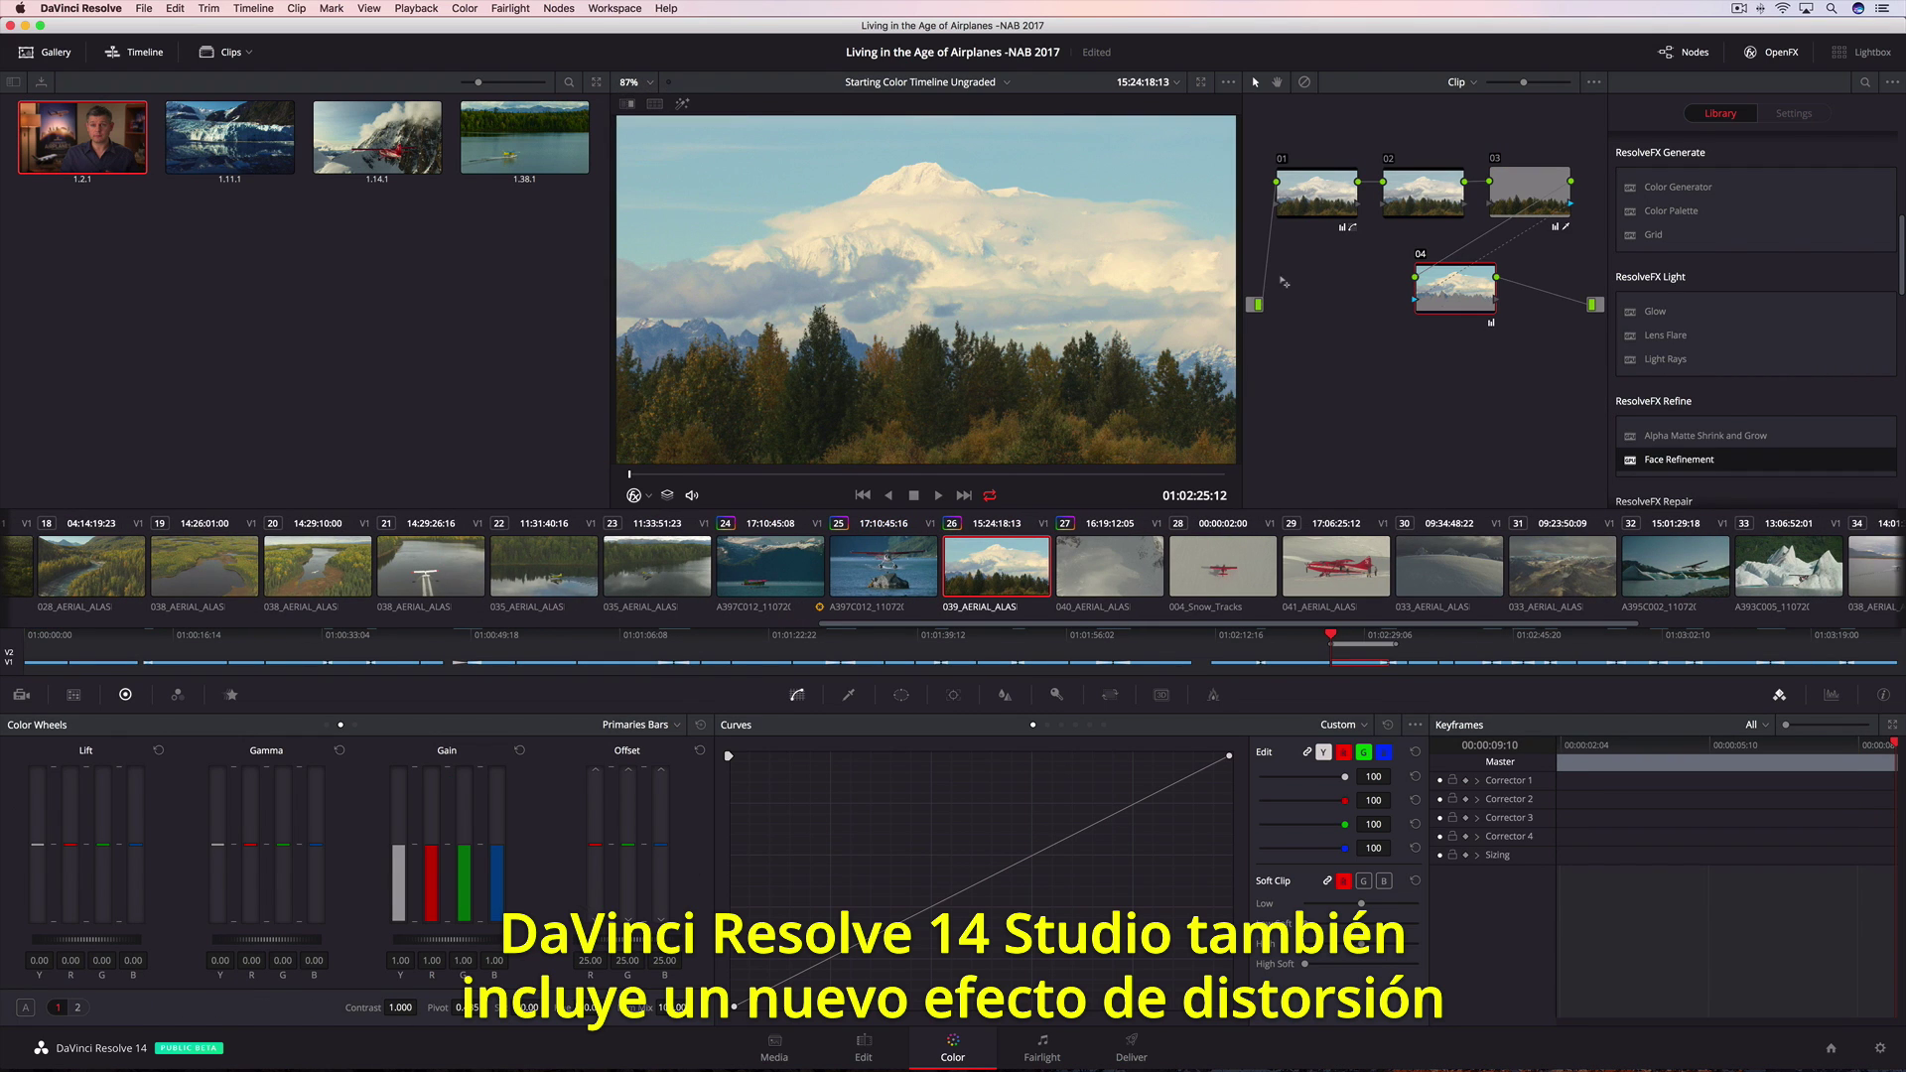
pyautogui.scroll(-10, 1668, 456)
pyautogui.moveTo(1668, 456); pyautogui.dragTo(1415, 191)
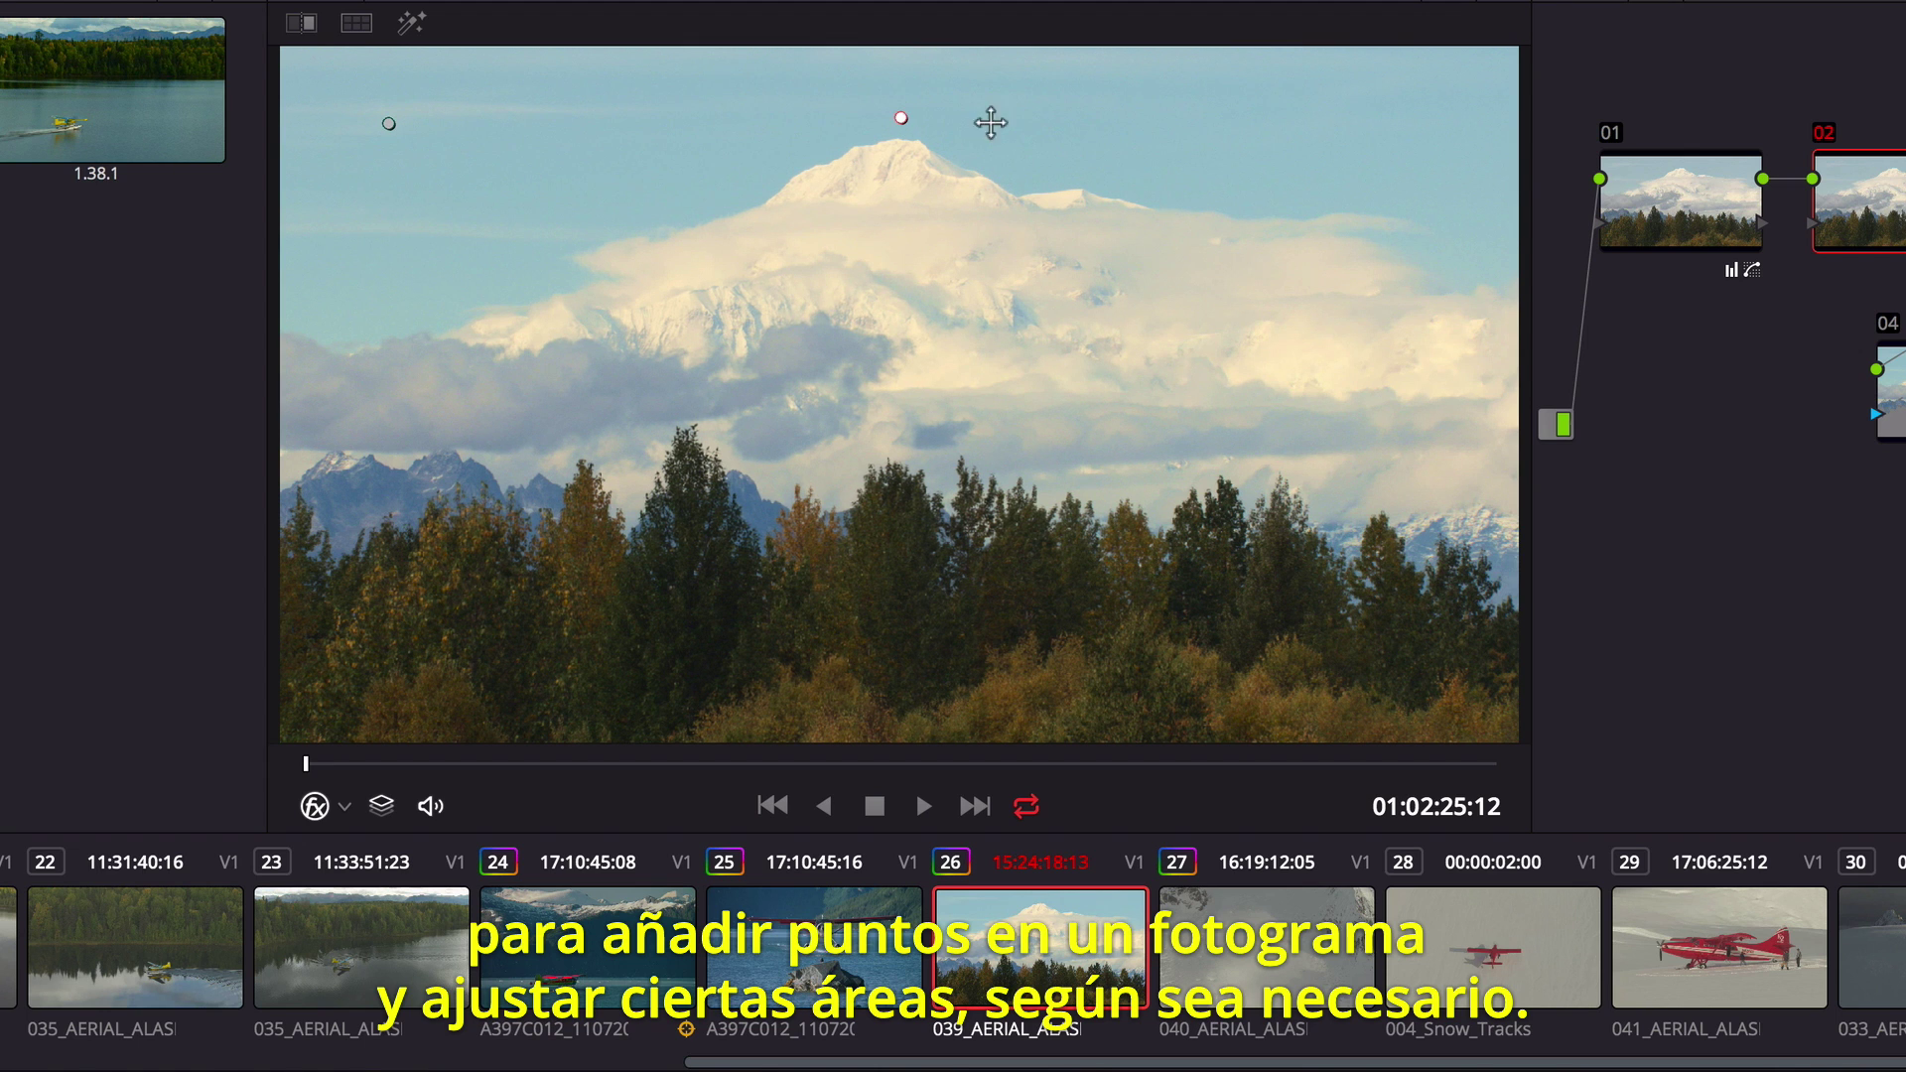
pyautogui.click(1414, 133)
pyautogui.moveTo(895, 118); pyautogui.dragTo(902, 71)
pyautogui.moveTo(387, 116)
pyautogui.mouseDown()
pyautogui.moveTo(383, 90)
pyautogui.moveTo(380, 116)
pyautogui.mouseUp()
pyautogui.moveTo(1410, 125)
pyautogui.mouseDown()
pyautogui.moveTo(1413, 89)
pyautogui.moveTo(1411, 105)
pyautogui.mouseUp()
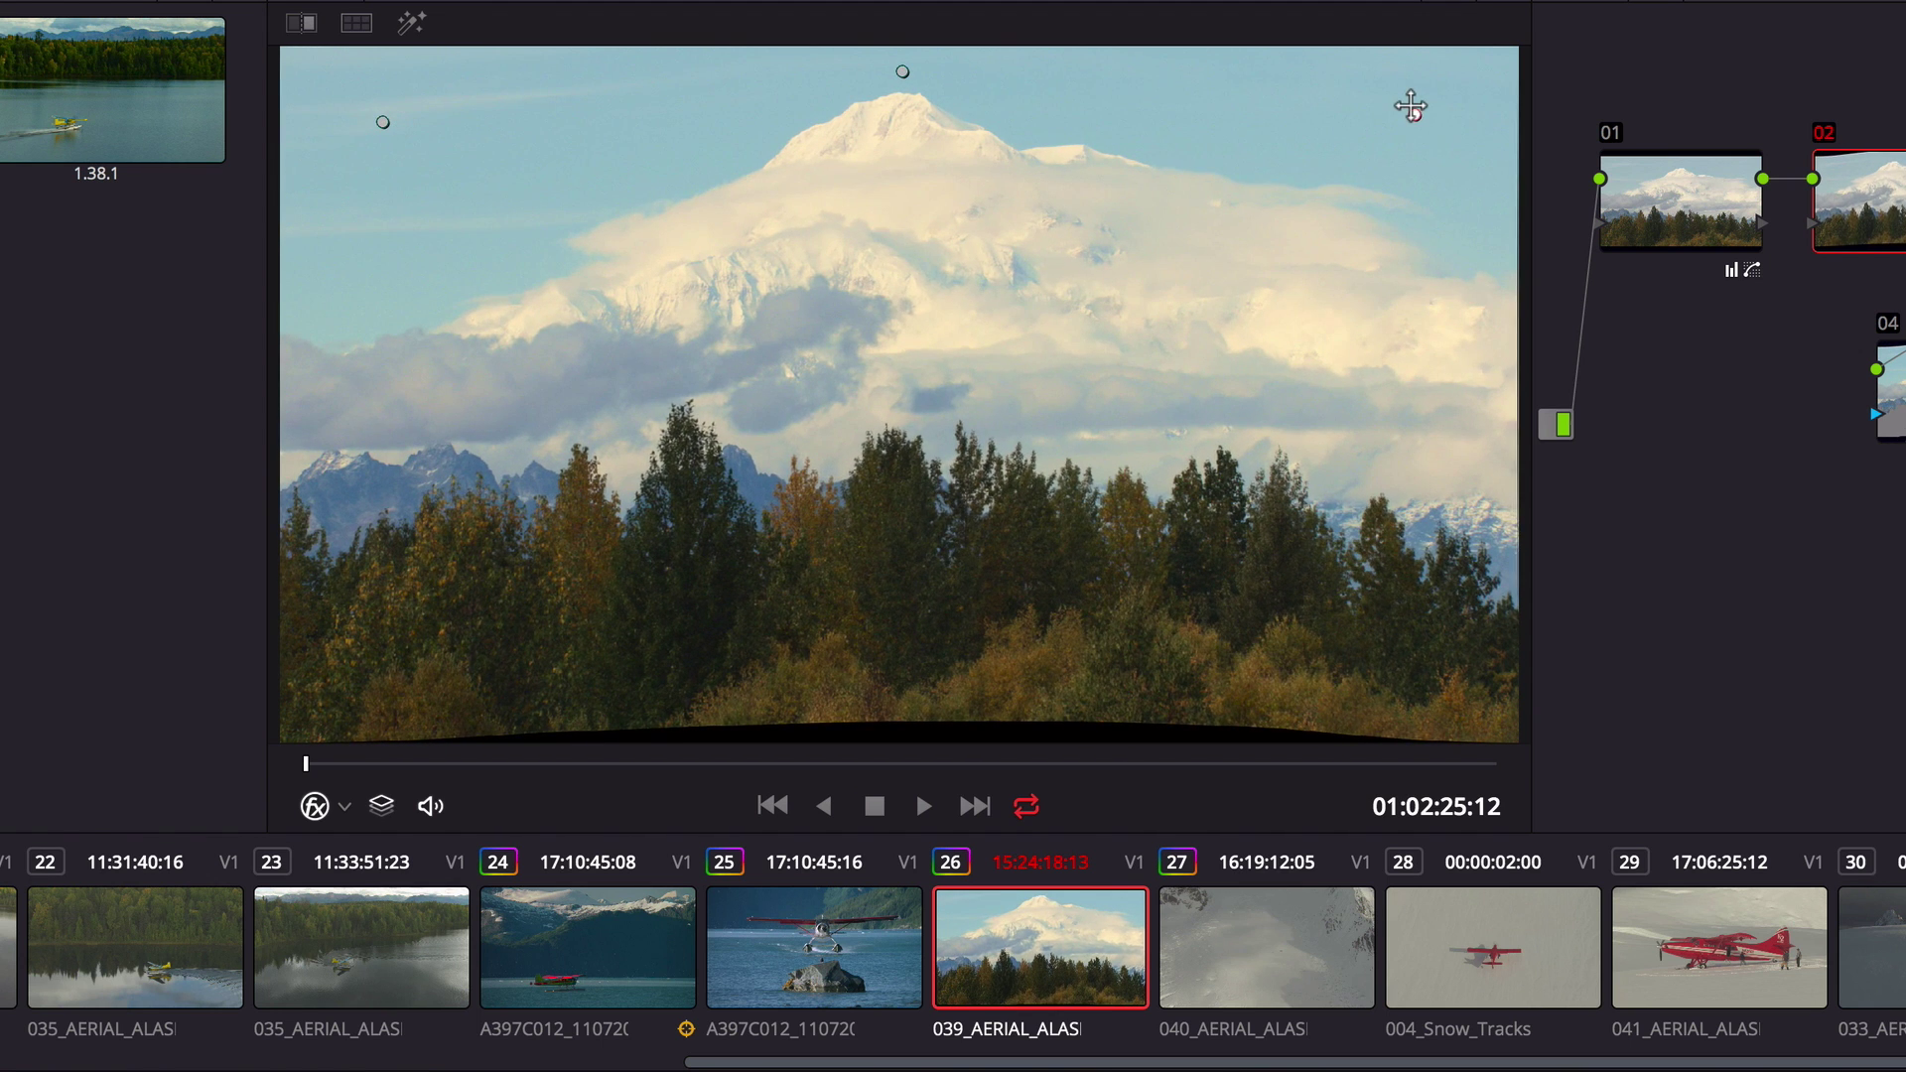
# - Pin the distant left mountains and the treeline against warping, then load forest clip 07
pyautogui.click(346, 481)
pyautogui.click(889, 446)
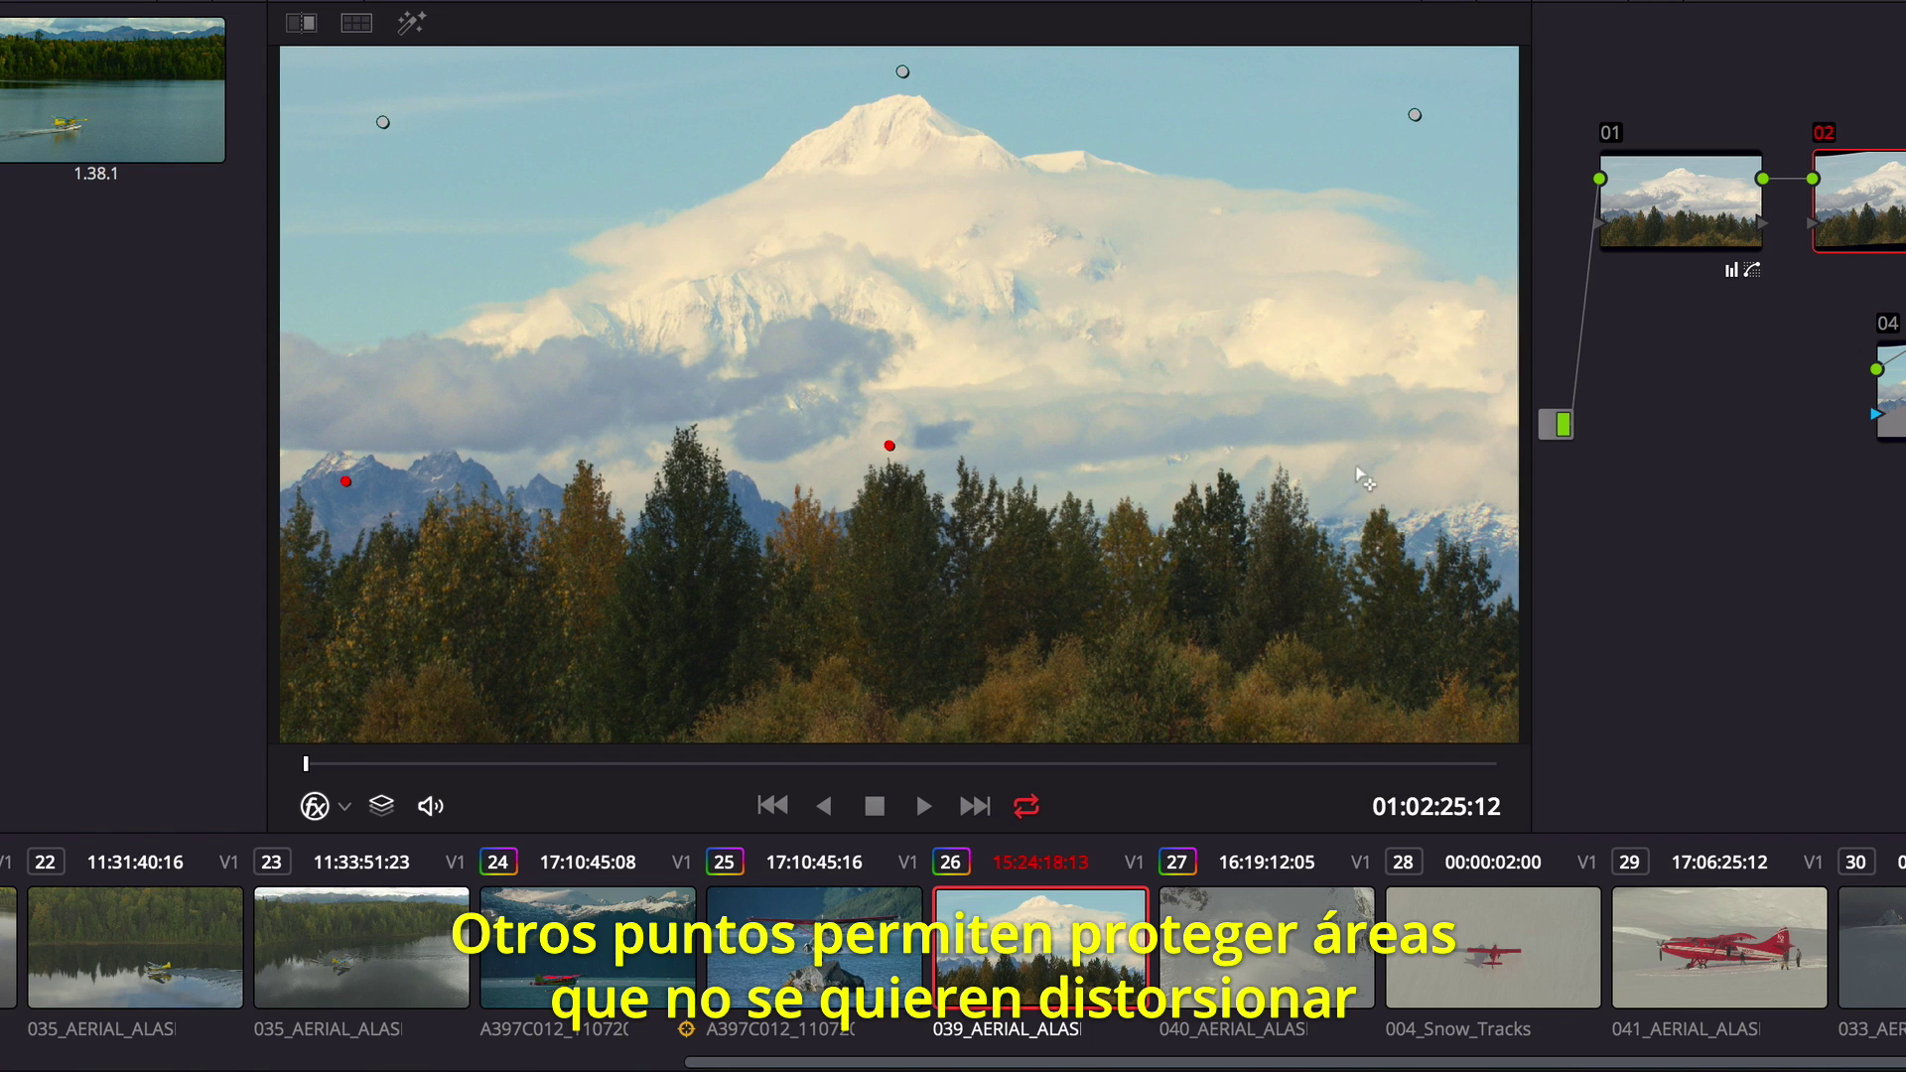
pyautogui.click(1449, 452)
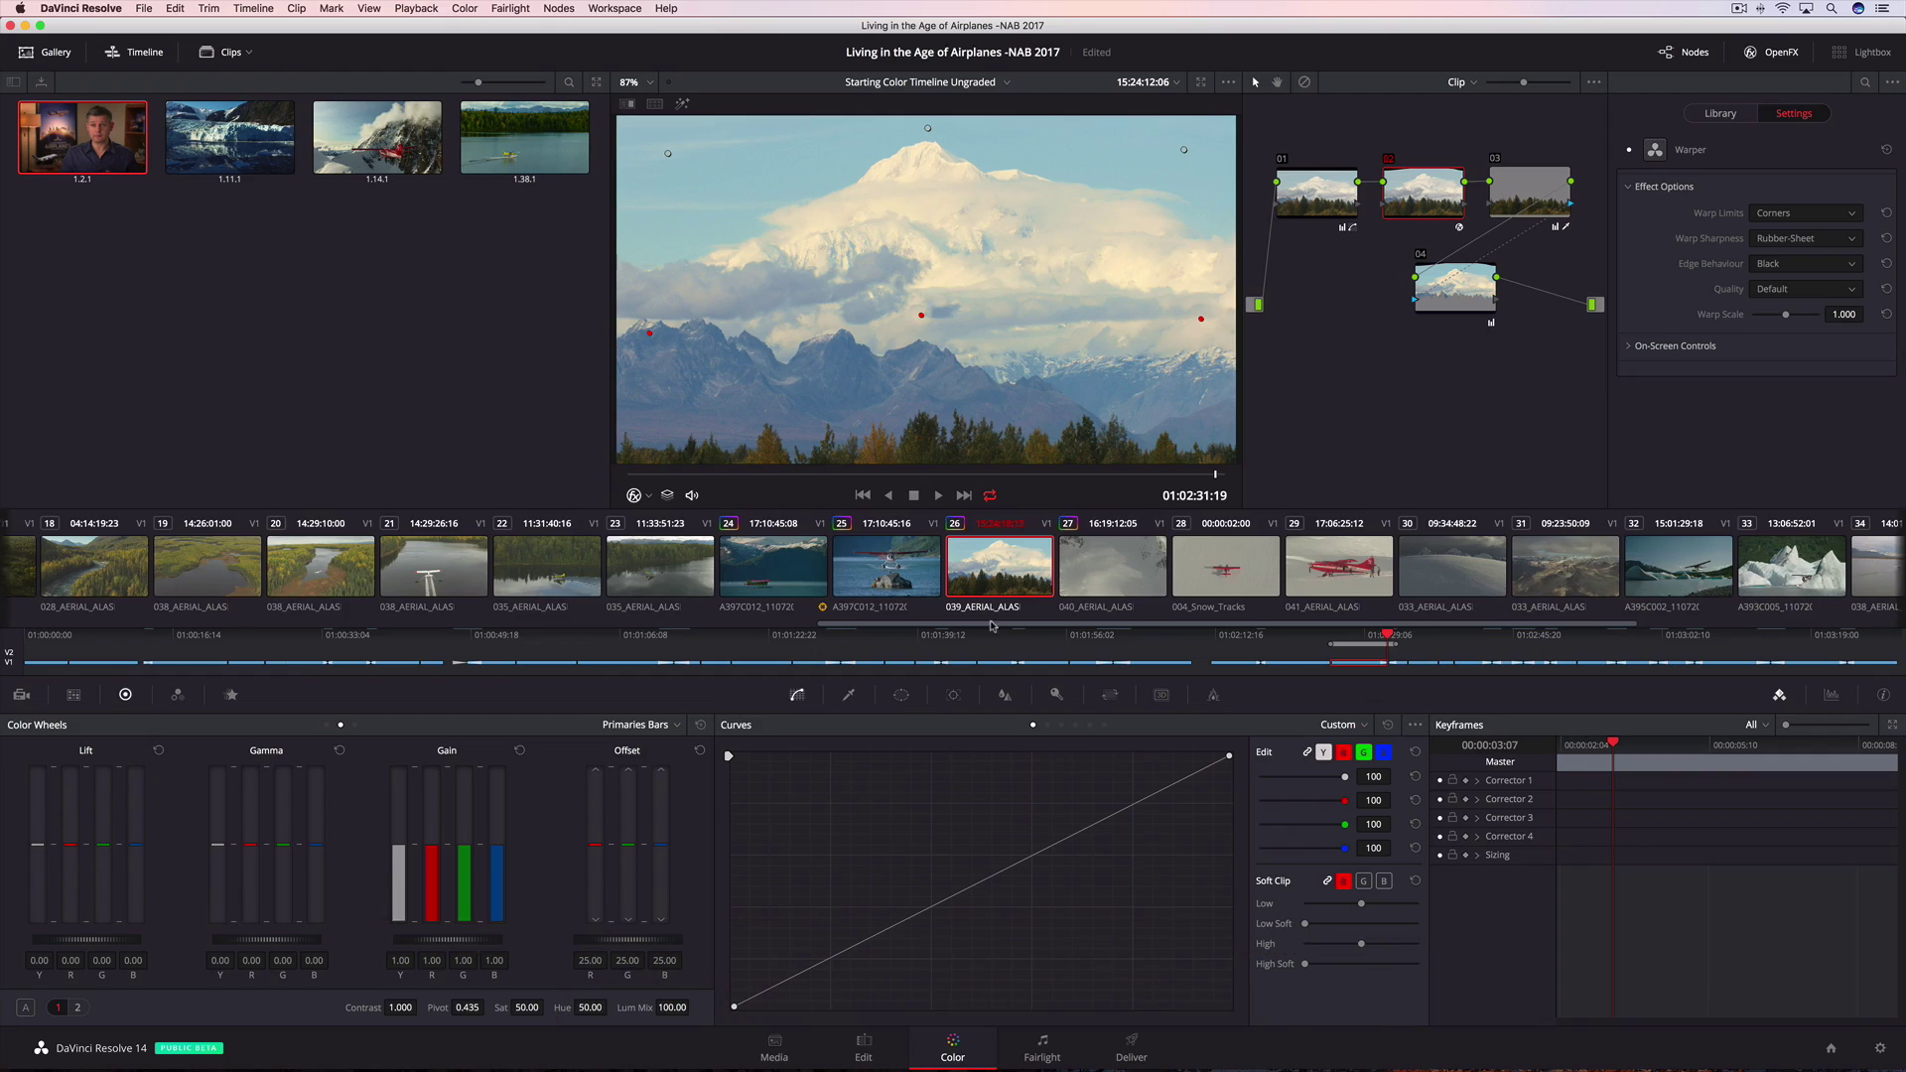
pyautogui.hscroll(-5, 311, 571)
pyautogui.hscroll(-2, 311, 609)
pyautogui.click(470, 564)
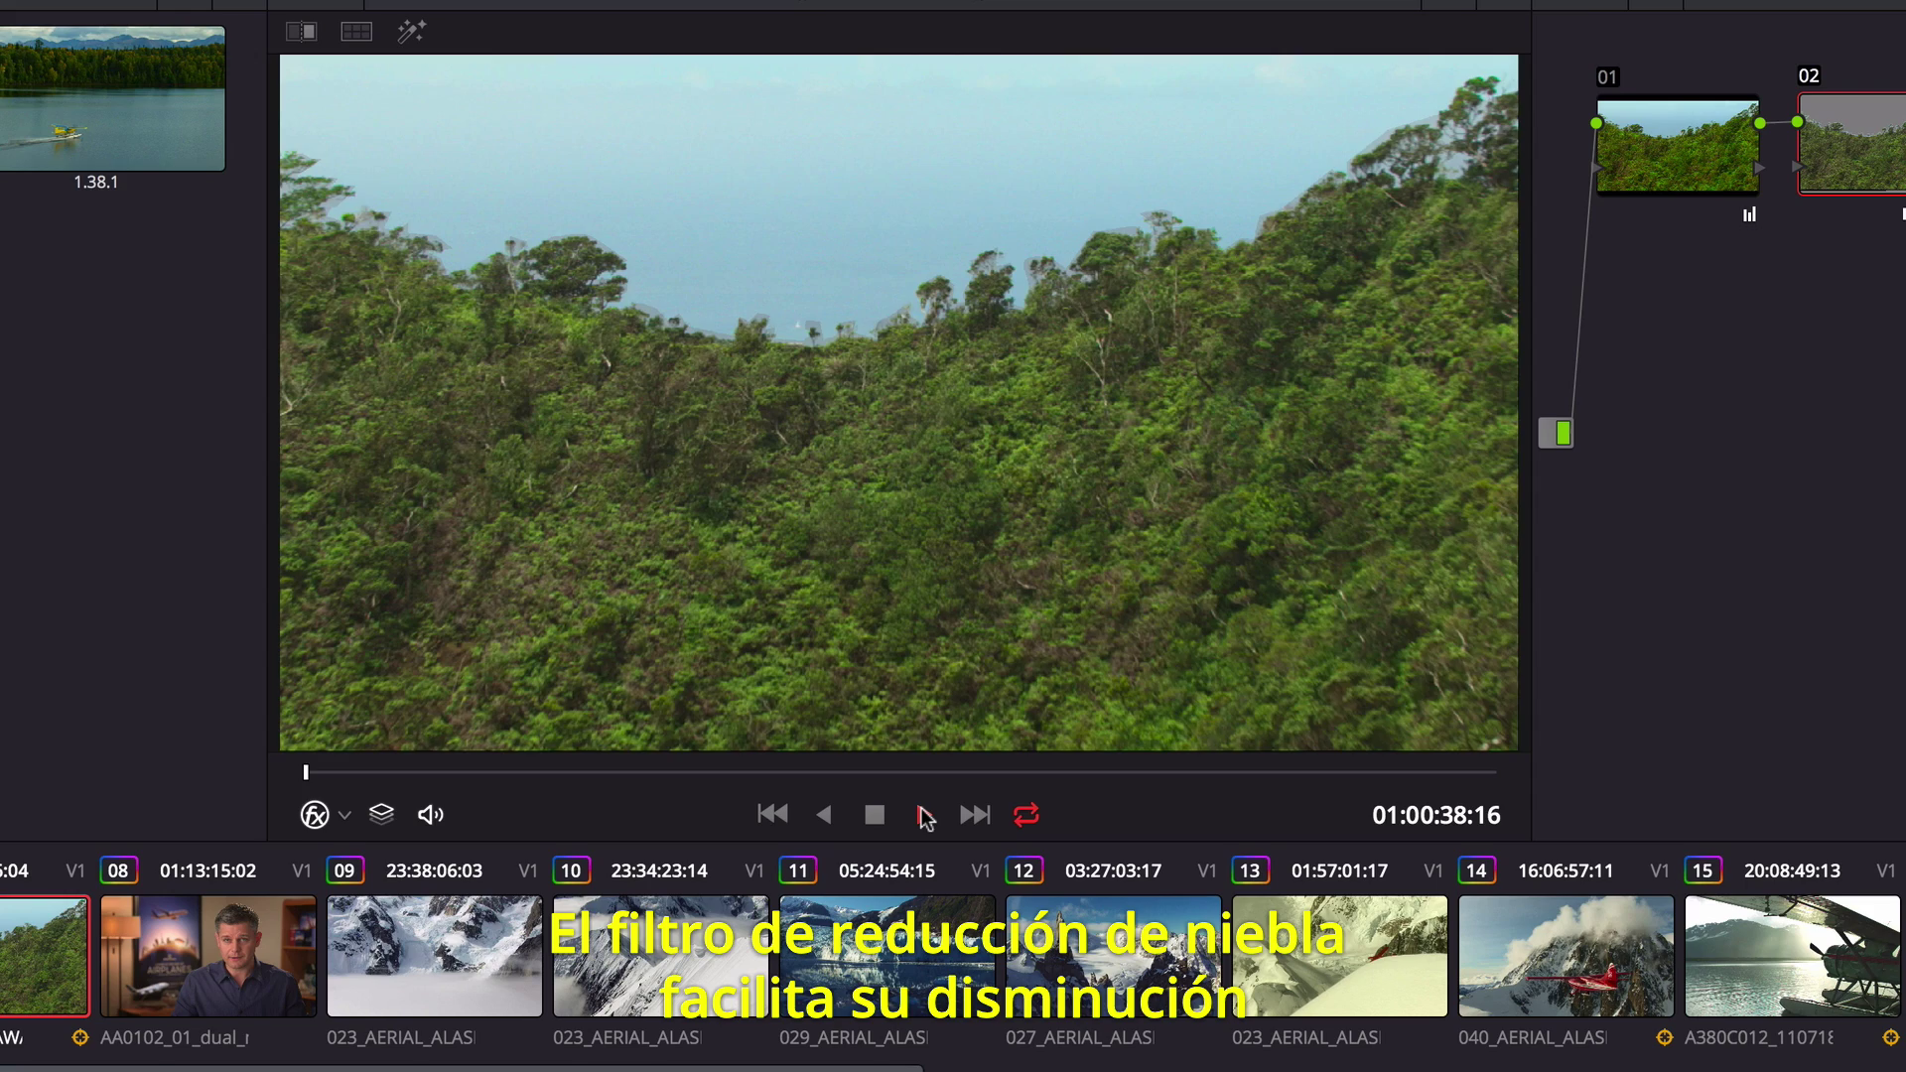
# - Apply Dehaze to node 03, adjust its Strength, and set the haze colour to light cyan
pyautogui.click(938, 496)
pyautogui.click(875, 815)
pyautogui.scroll(10, 1872, 396)
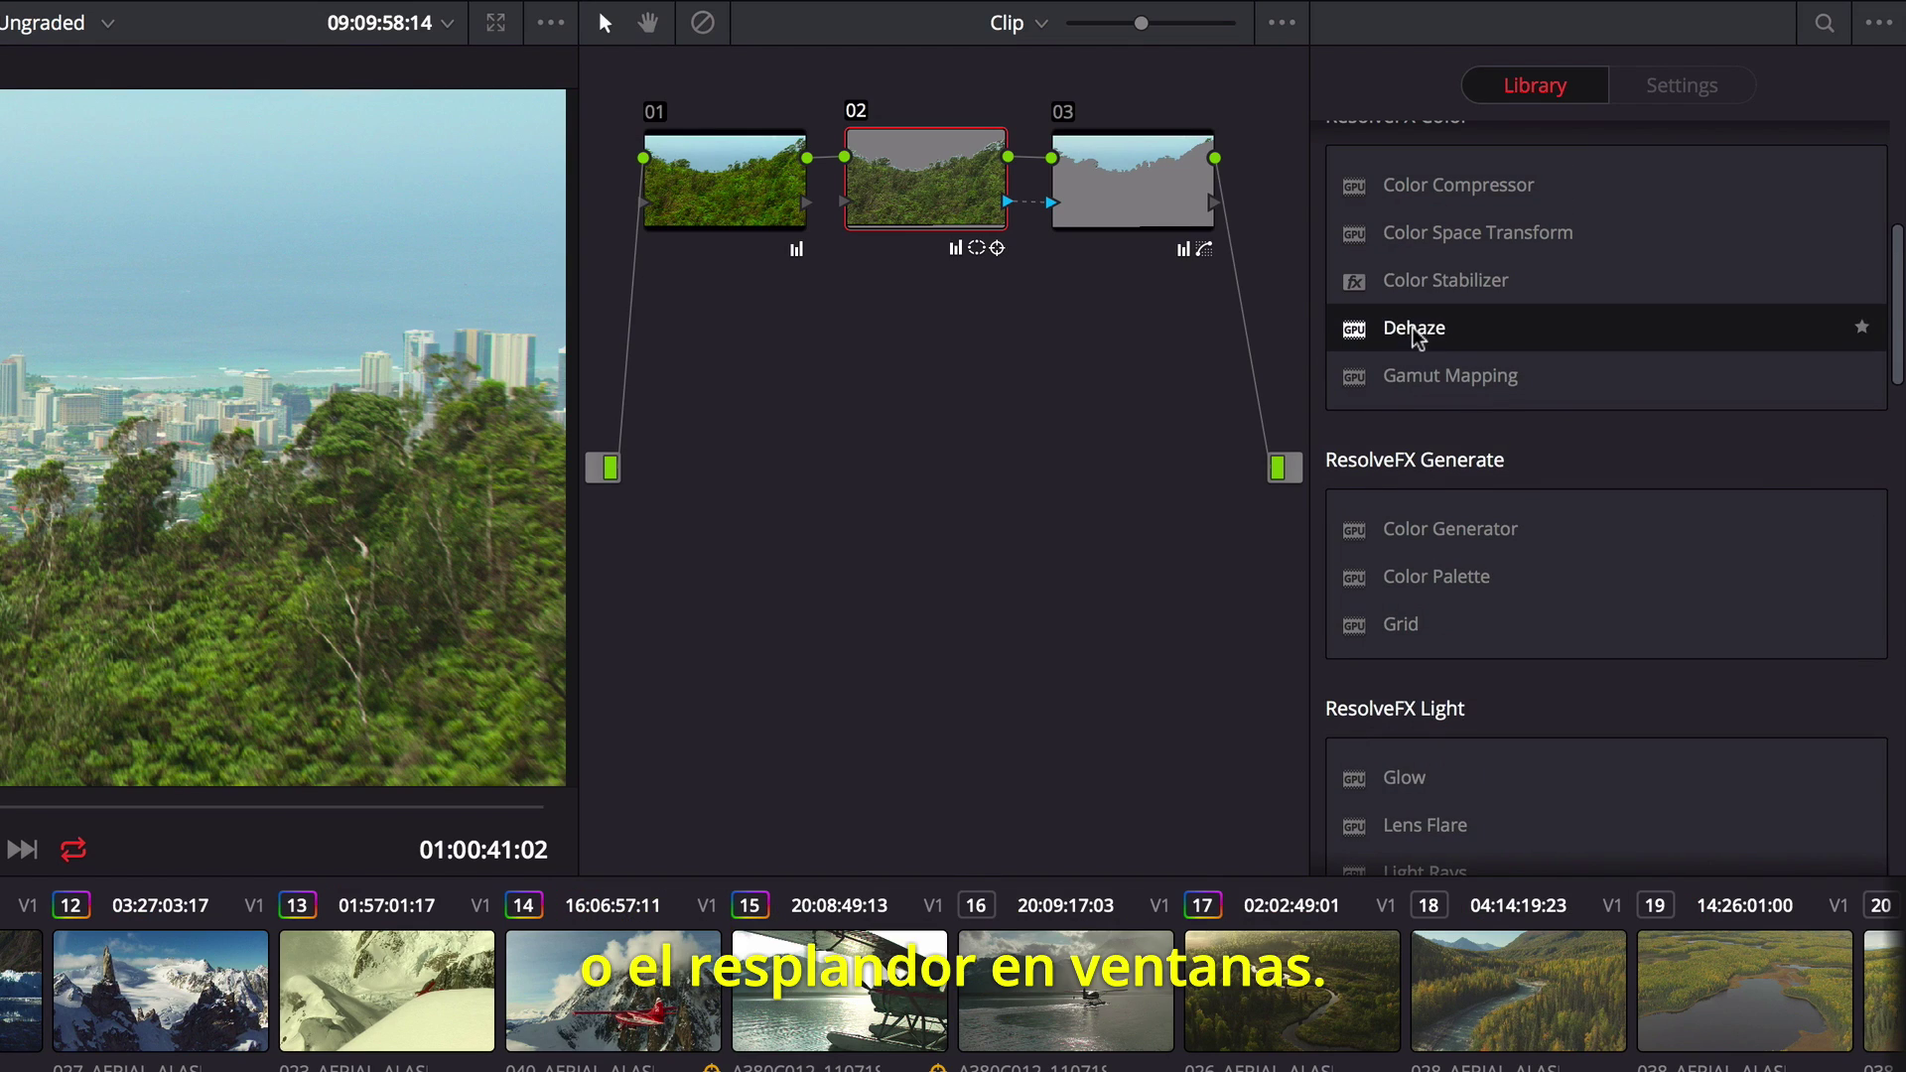
pyautogui.moveTo(1416, 336); pyautogui.dragTo(1132, 183)
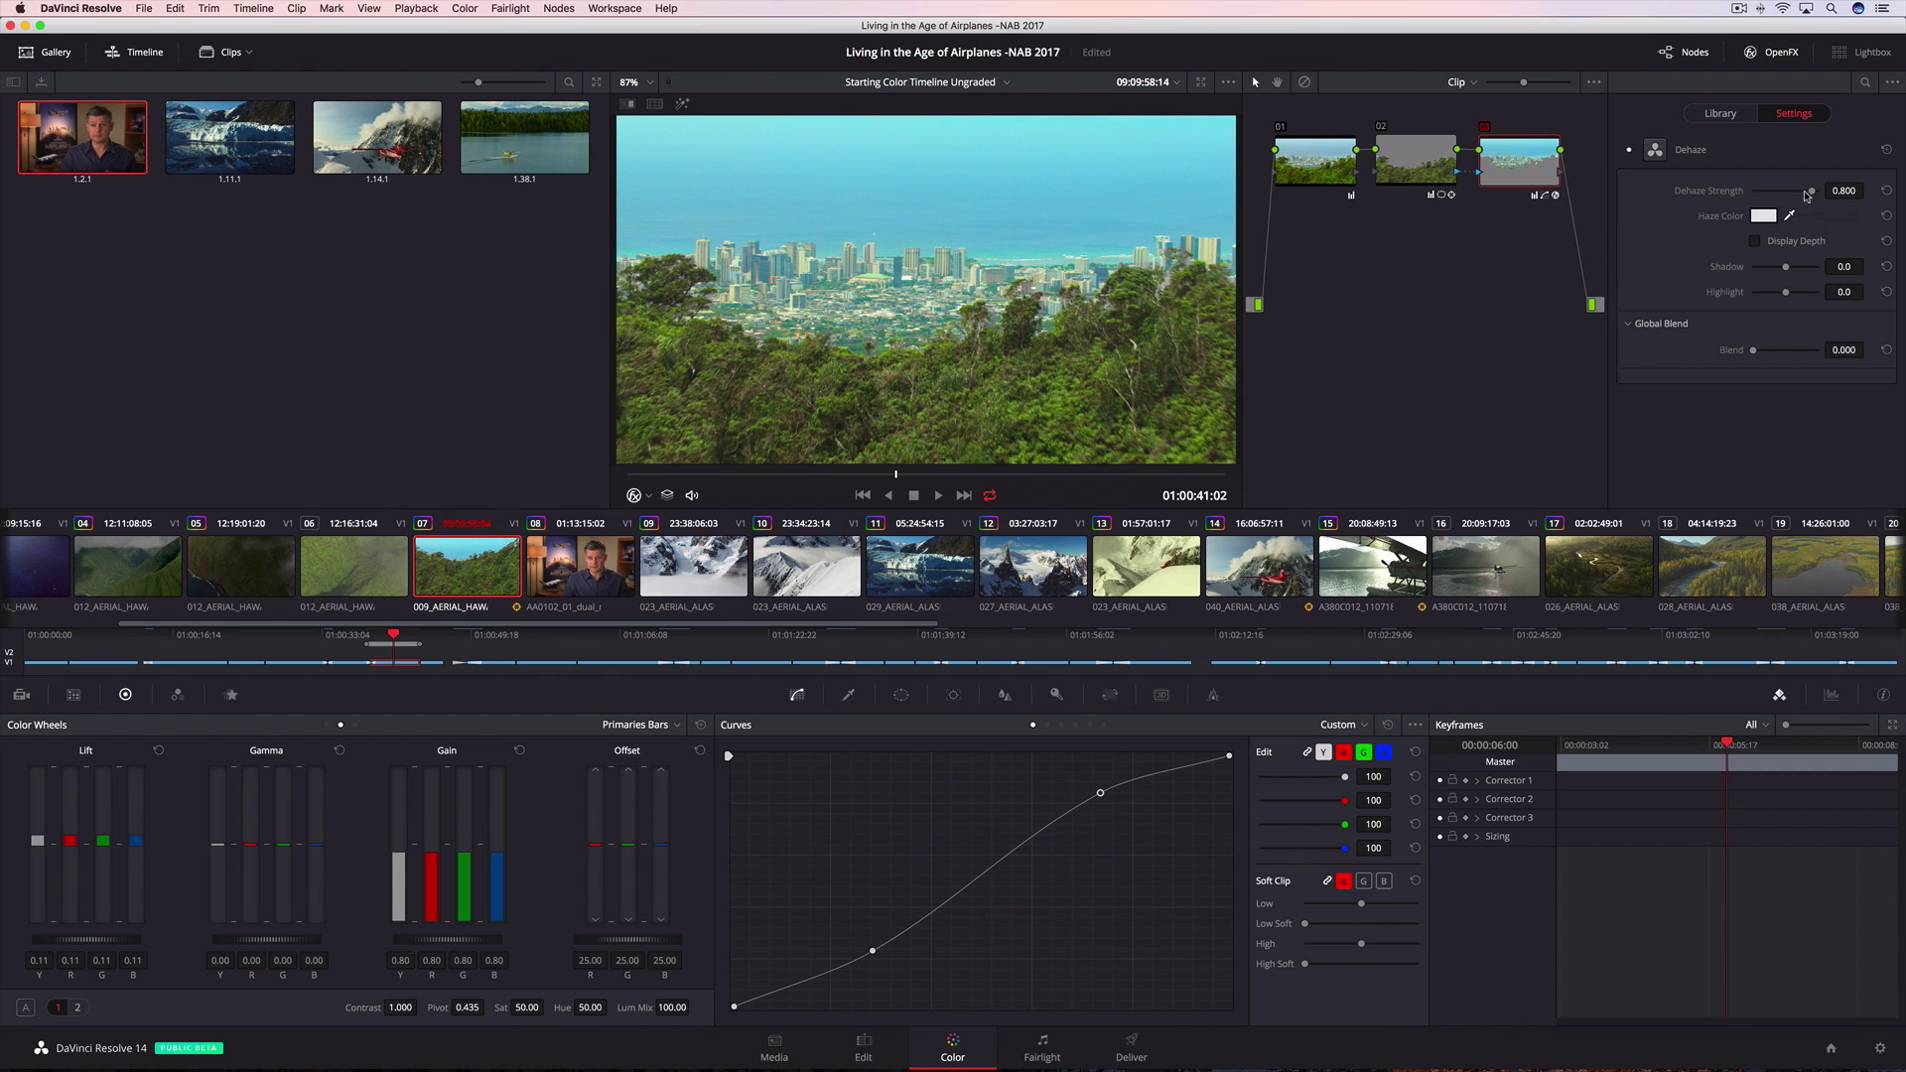
pyautogui.moveTo(1806, 194); pyautogui.dragTo(1795, 191)
pyautogui.click(1763, 215)
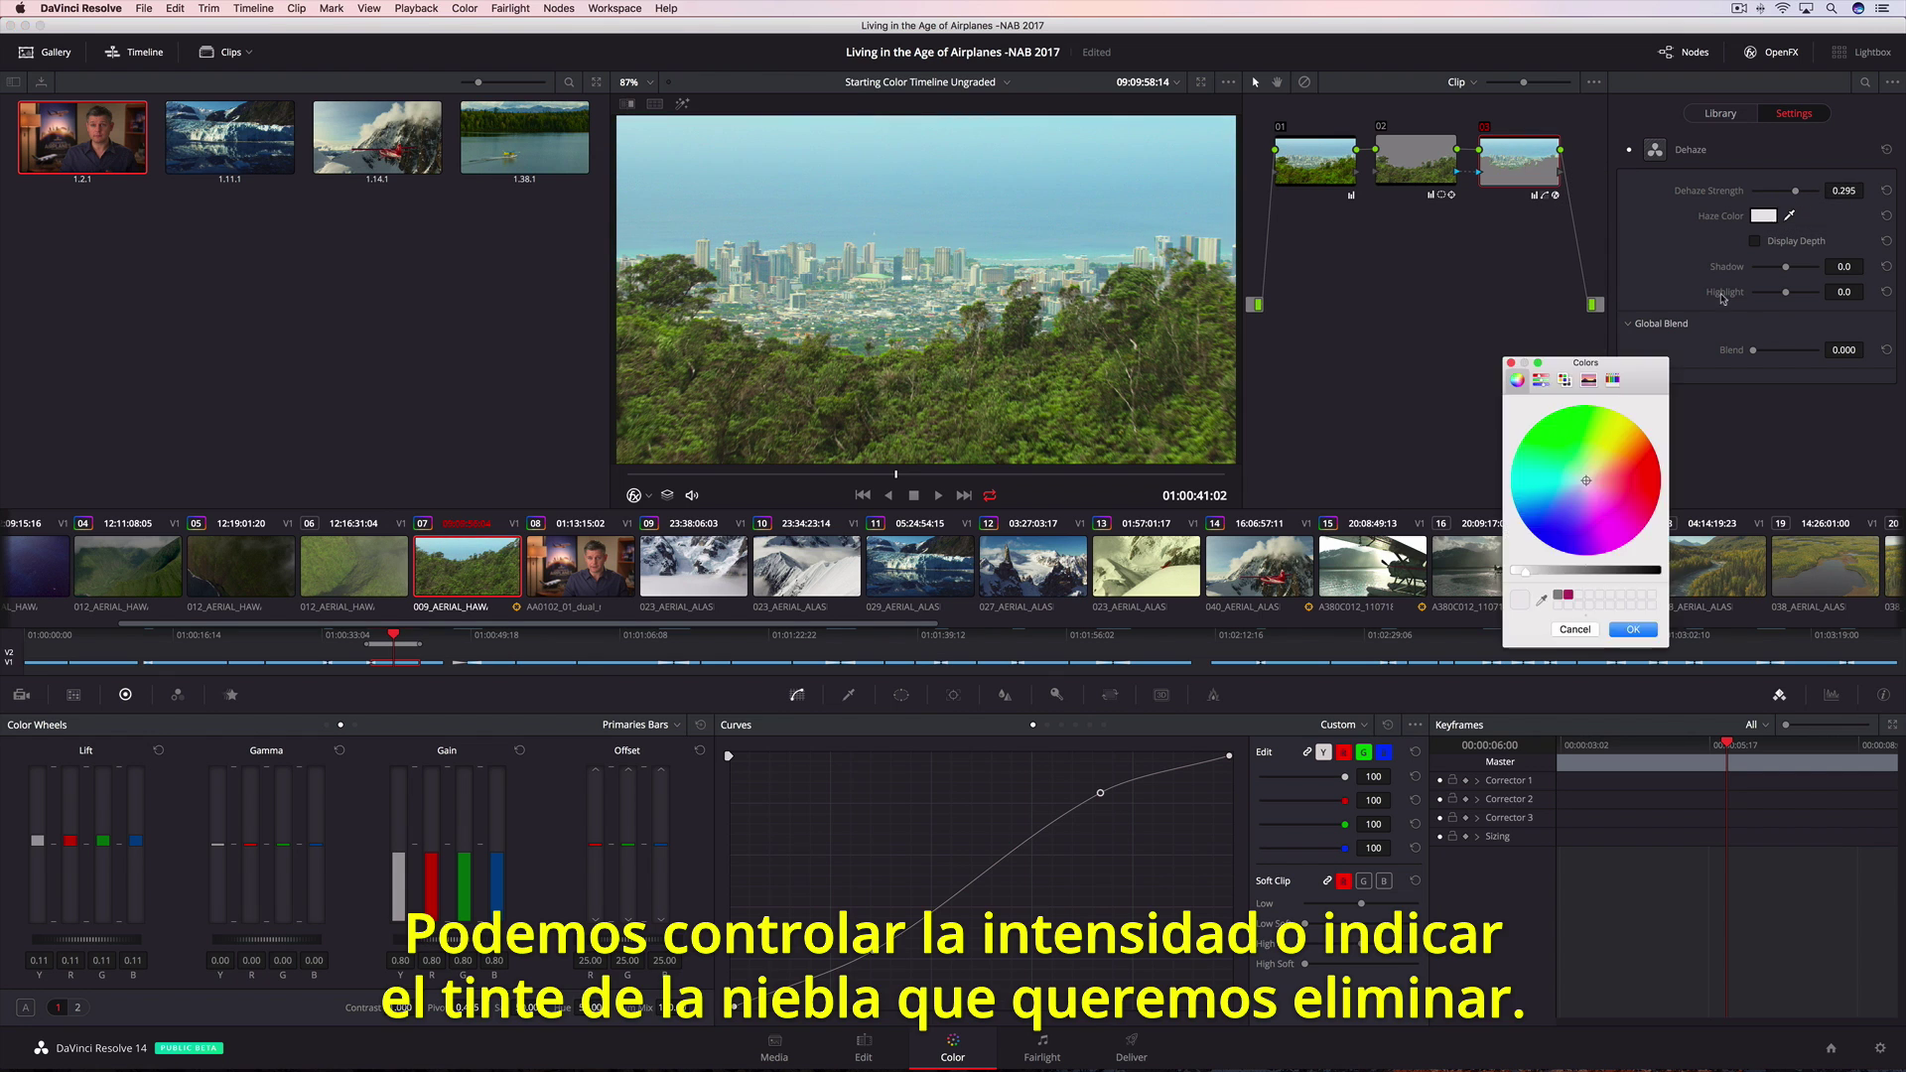
pyautogui.moveTo(1582, 480); pyautogui.dragTo(1568, 488)
pyautogui.click(1633, 629)
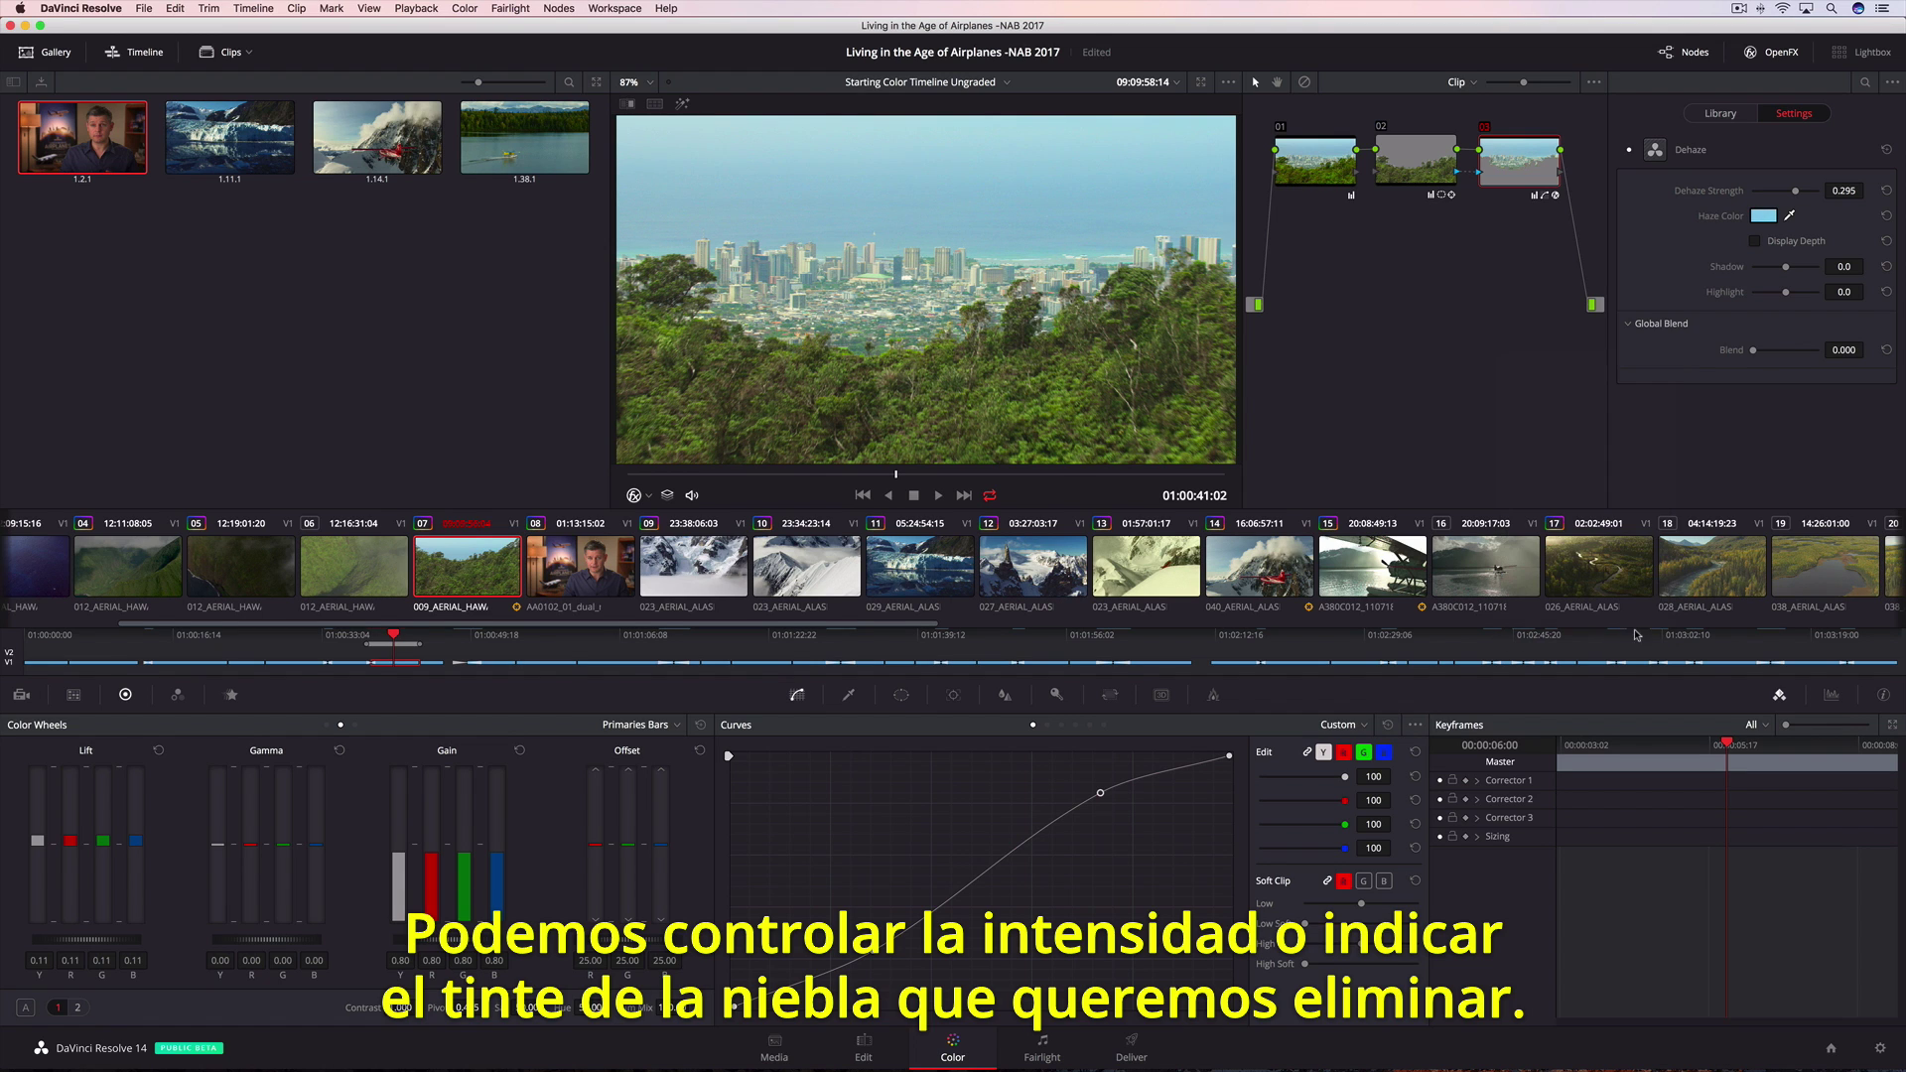
# - Set Dehaze shadows to about -72.7 and highlights to 31.8, then toggle it to compare
pyautogui.moveTo(1786, 266); pyautogui.dragTo(1764, 268)
pyautogui.moveTo(1787, 292); pyautogui.dragTo(1797, 294)
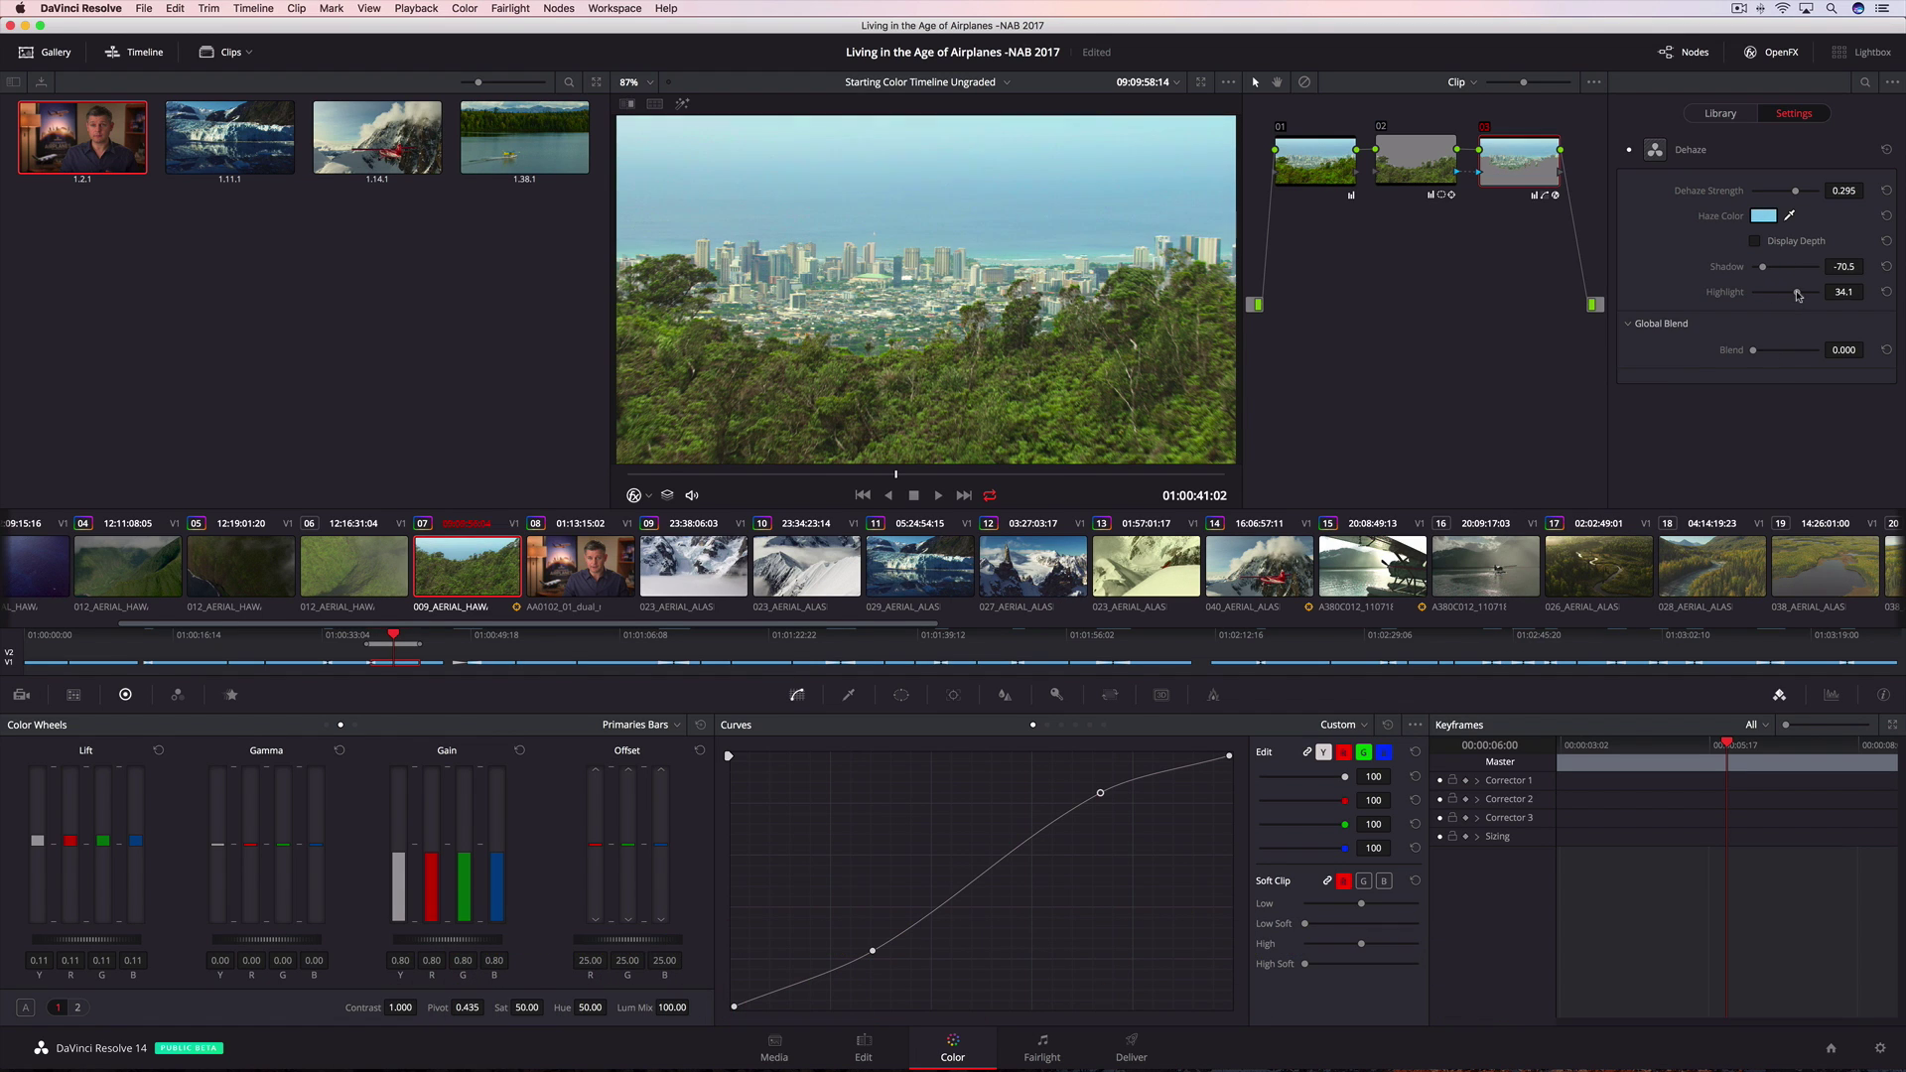
pyautogui.click(1629, 152)
pyautogui.click(1629, 152)
pyautogui.click(1630, 152)
pyautogui.click(1629, 152)
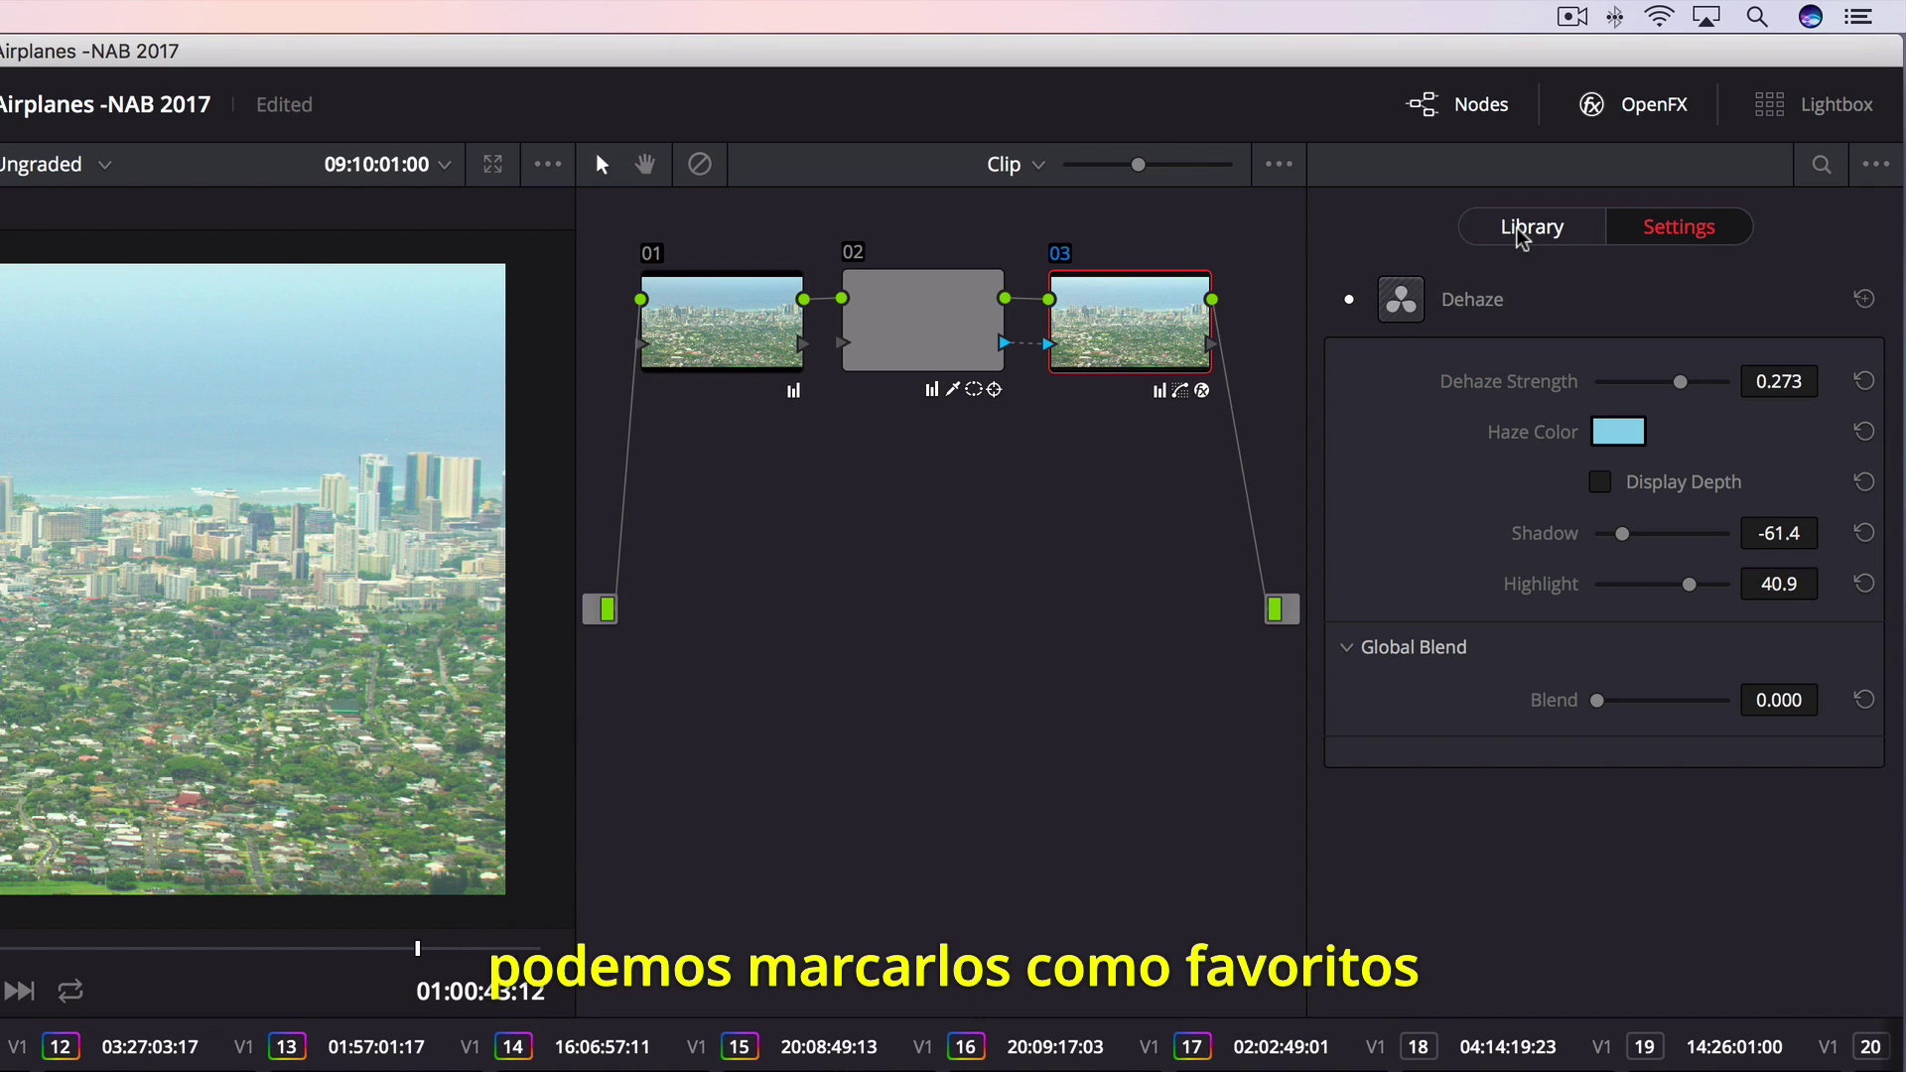
# - Star Contrast Pop and Dehaze as favourites, filter the library to favourites, then show all effects
pyautogui.click(1519, 234)
pyautogui.click(1859, 725)
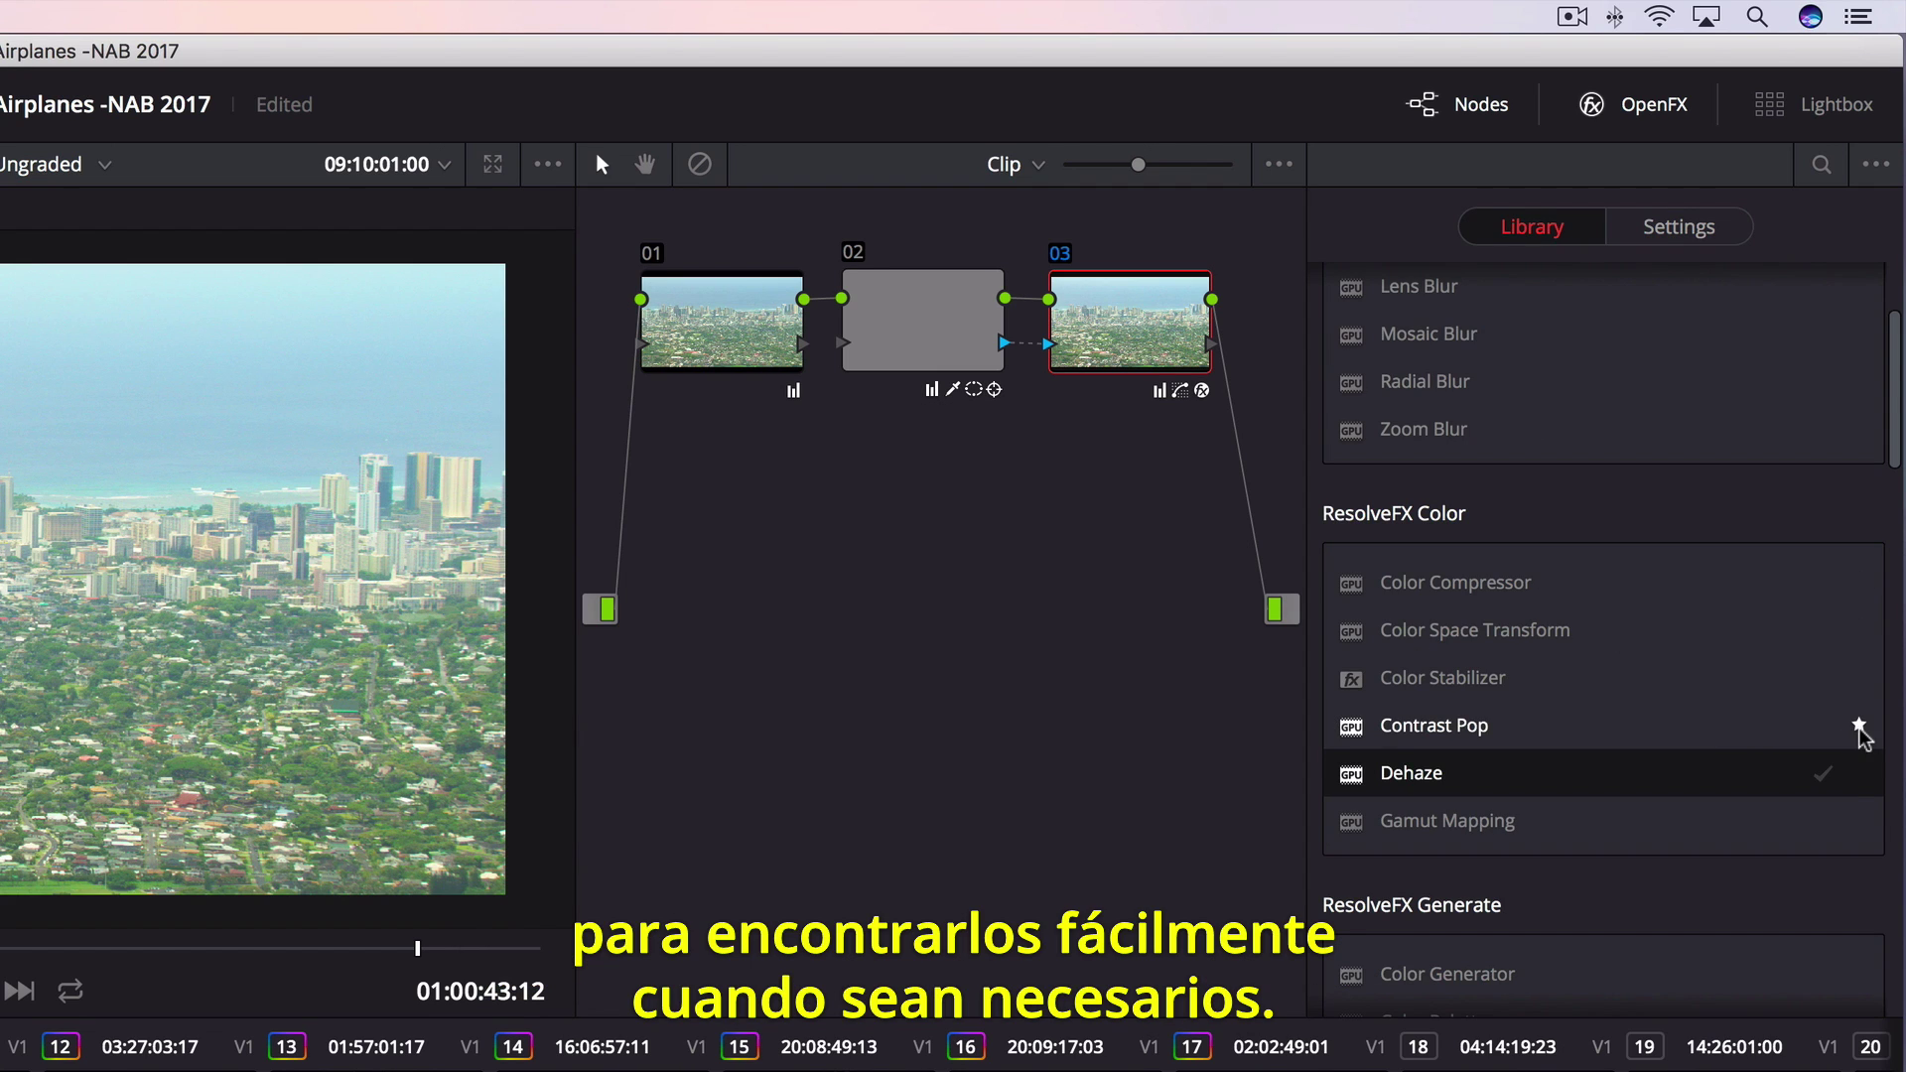
pyautogui.click(1859, 774)
pyautogui.click(1876, 164)
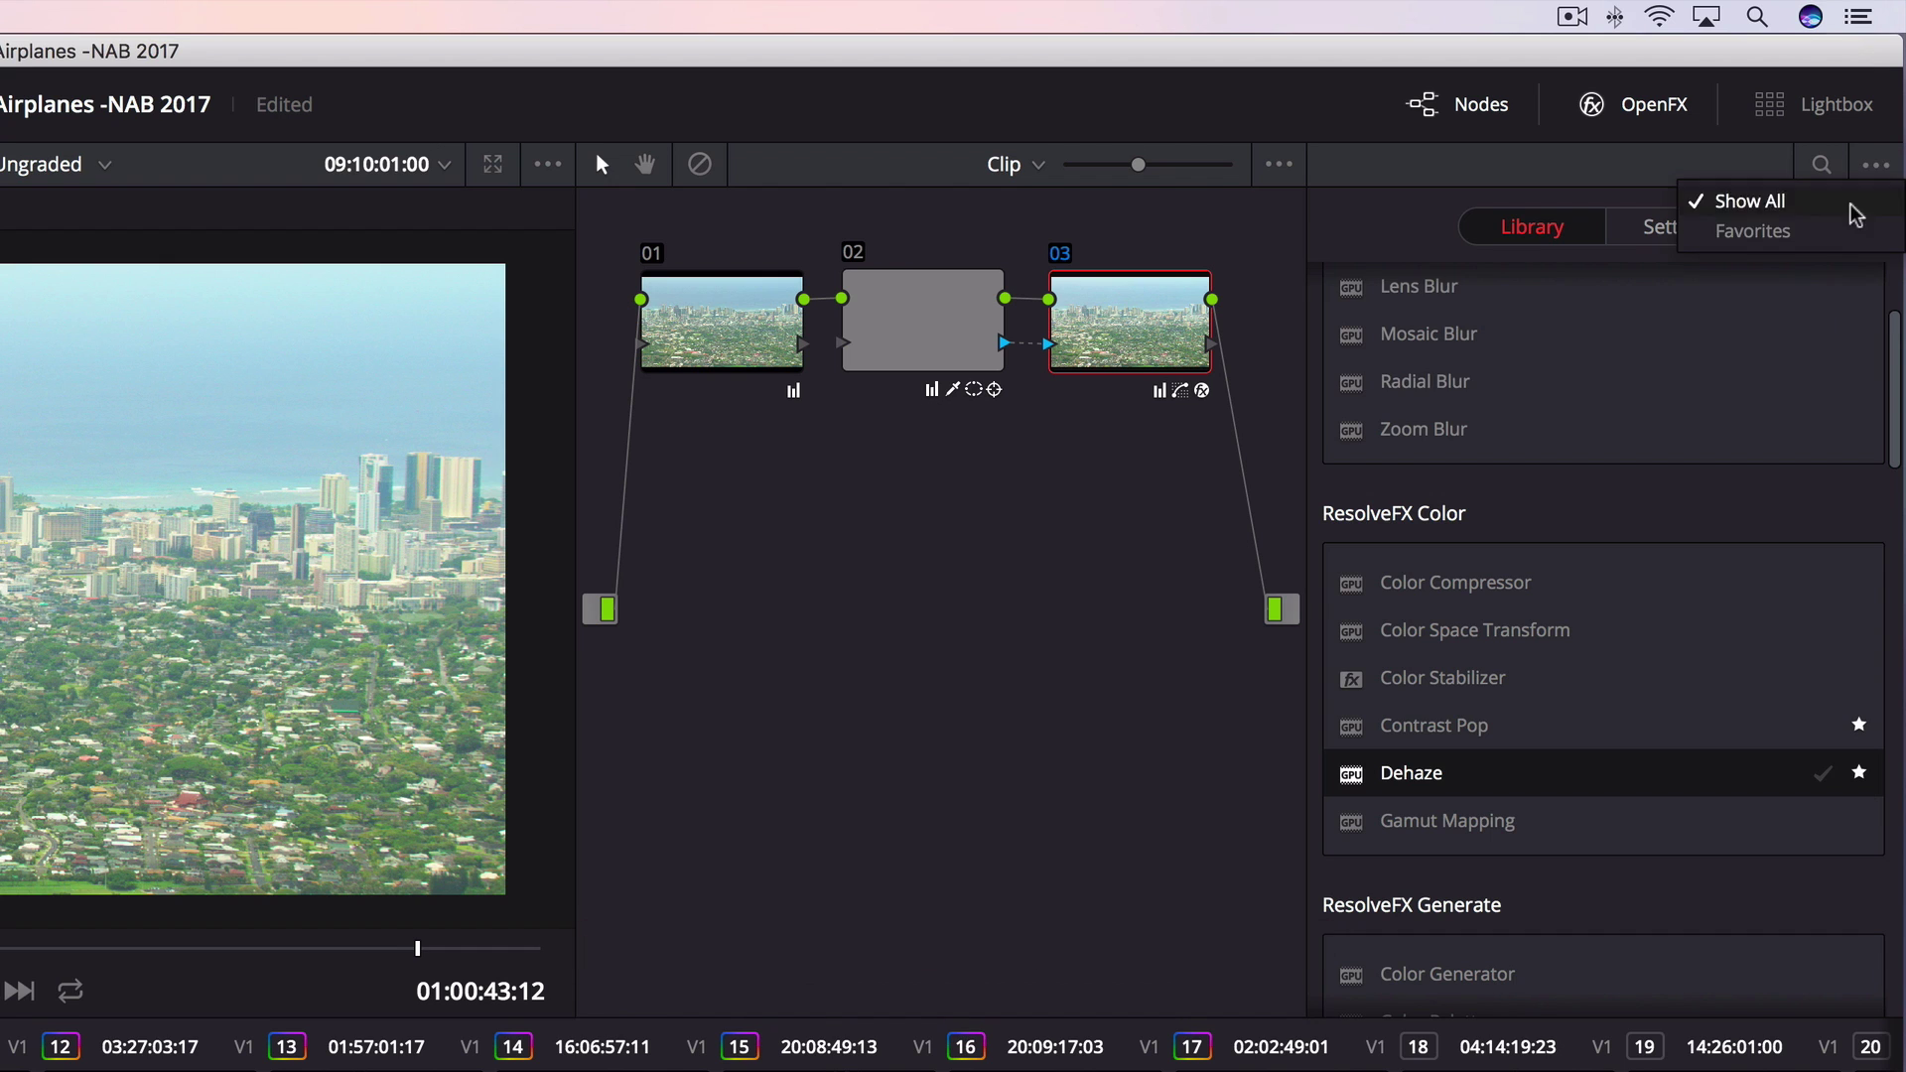
pyautogui.click(1847, 232)
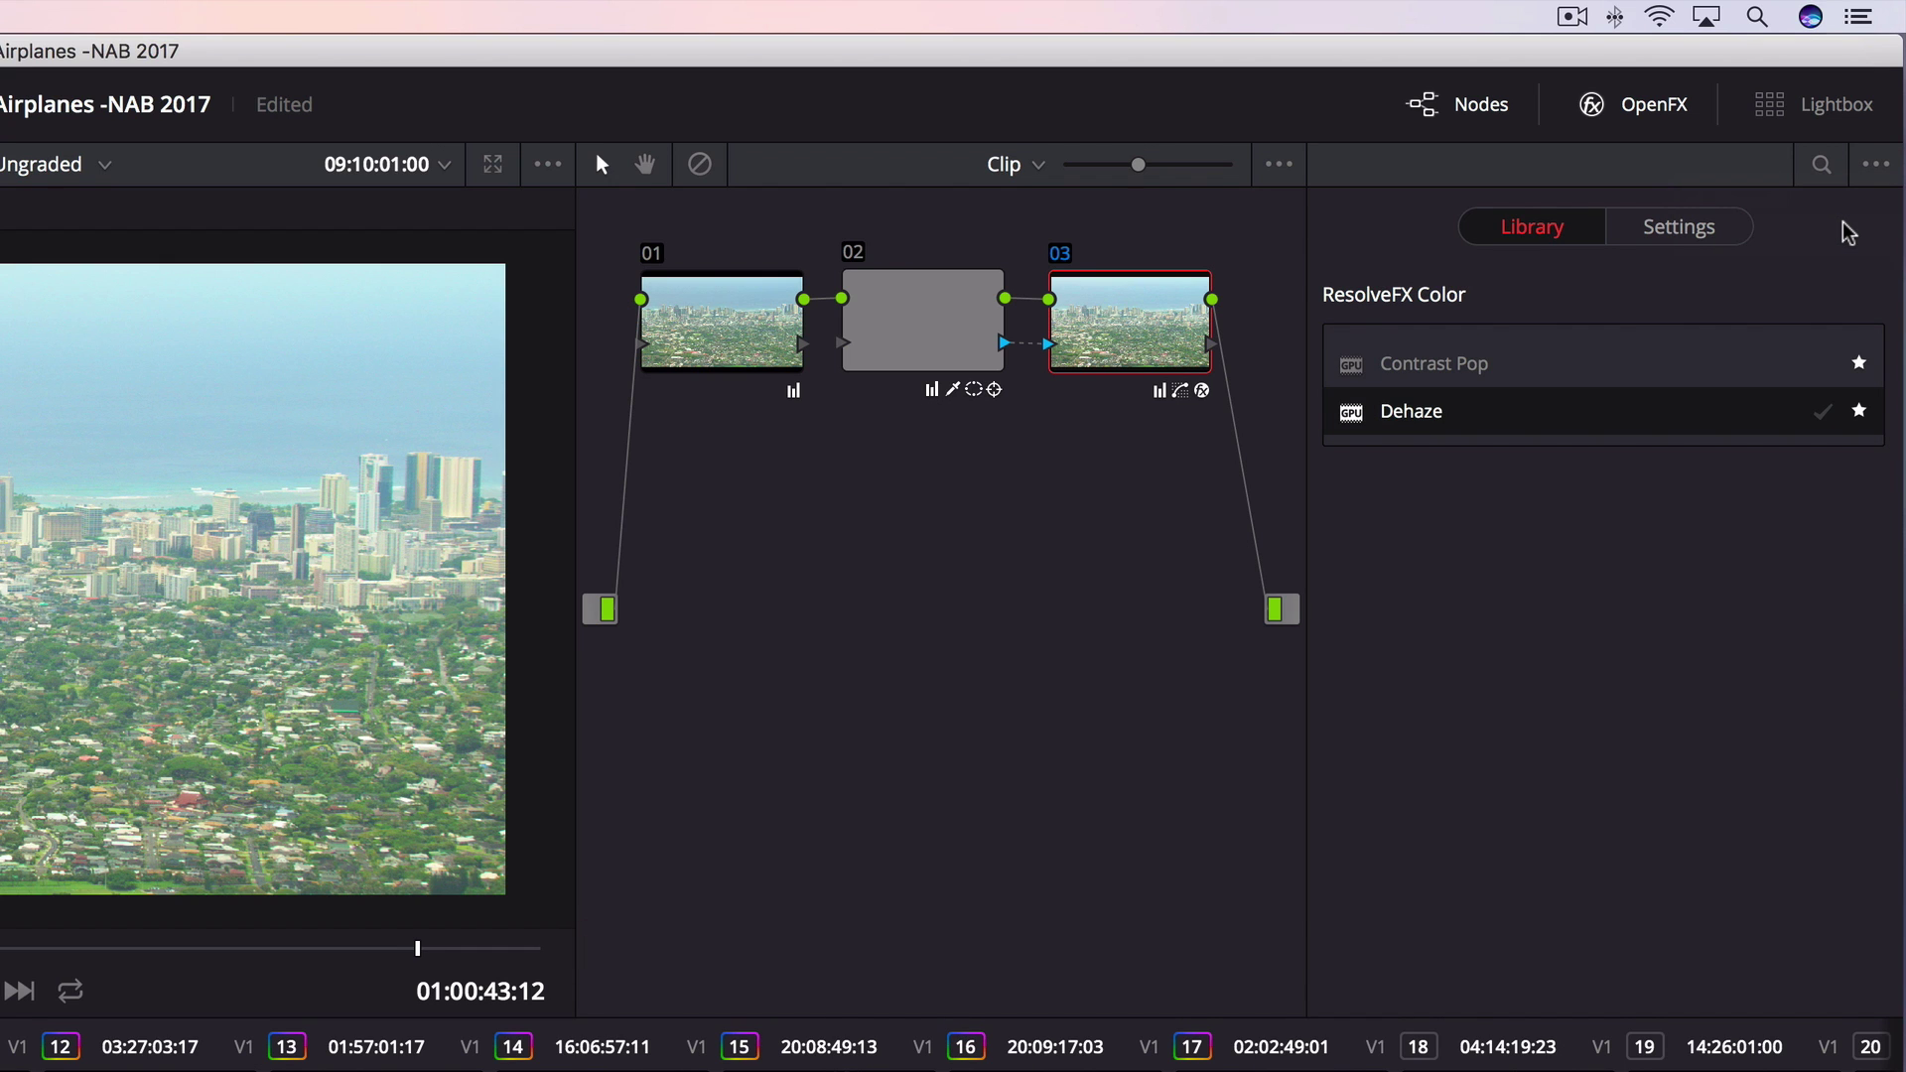
pyautogui.click(1876, 165)
pyautogui.click(1848, 198)
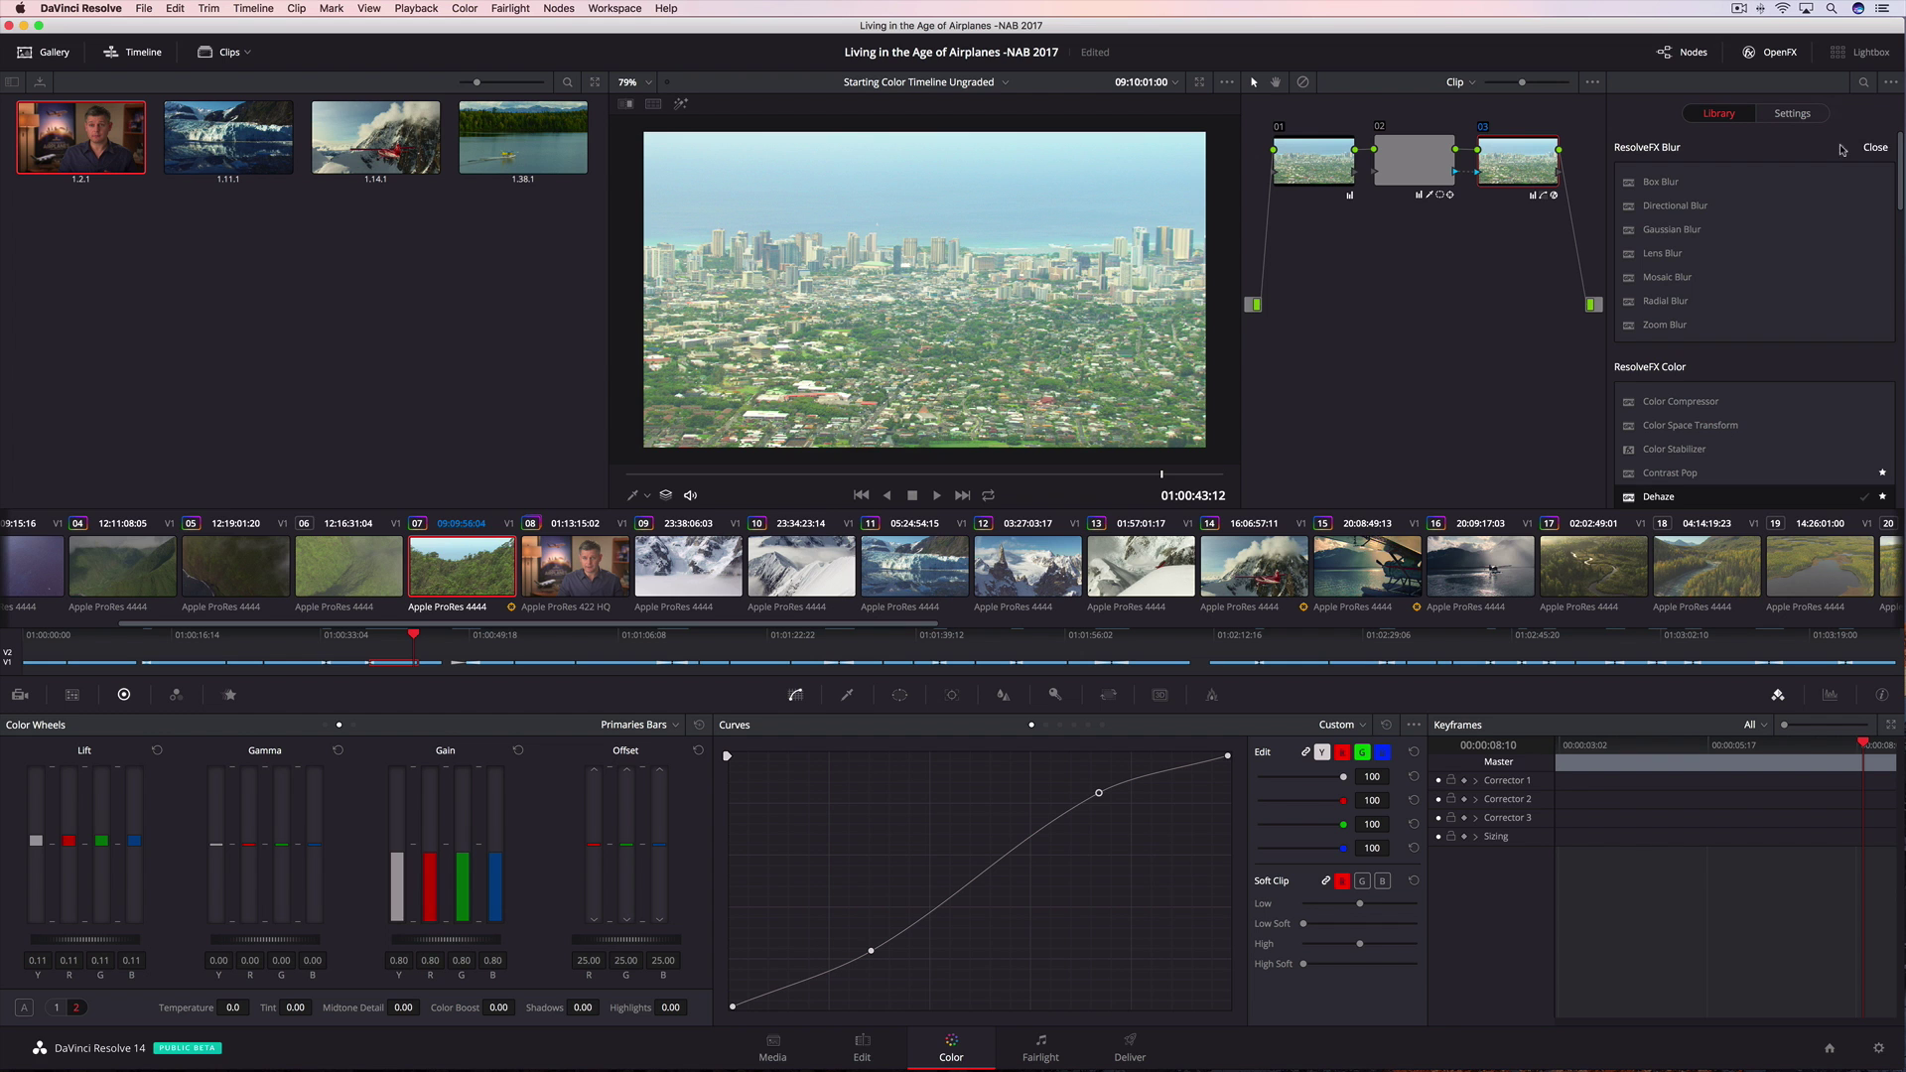
# - Create a new local version named 'Warmer Version' for presenter clip 08
pyautogui.click(581, 568)
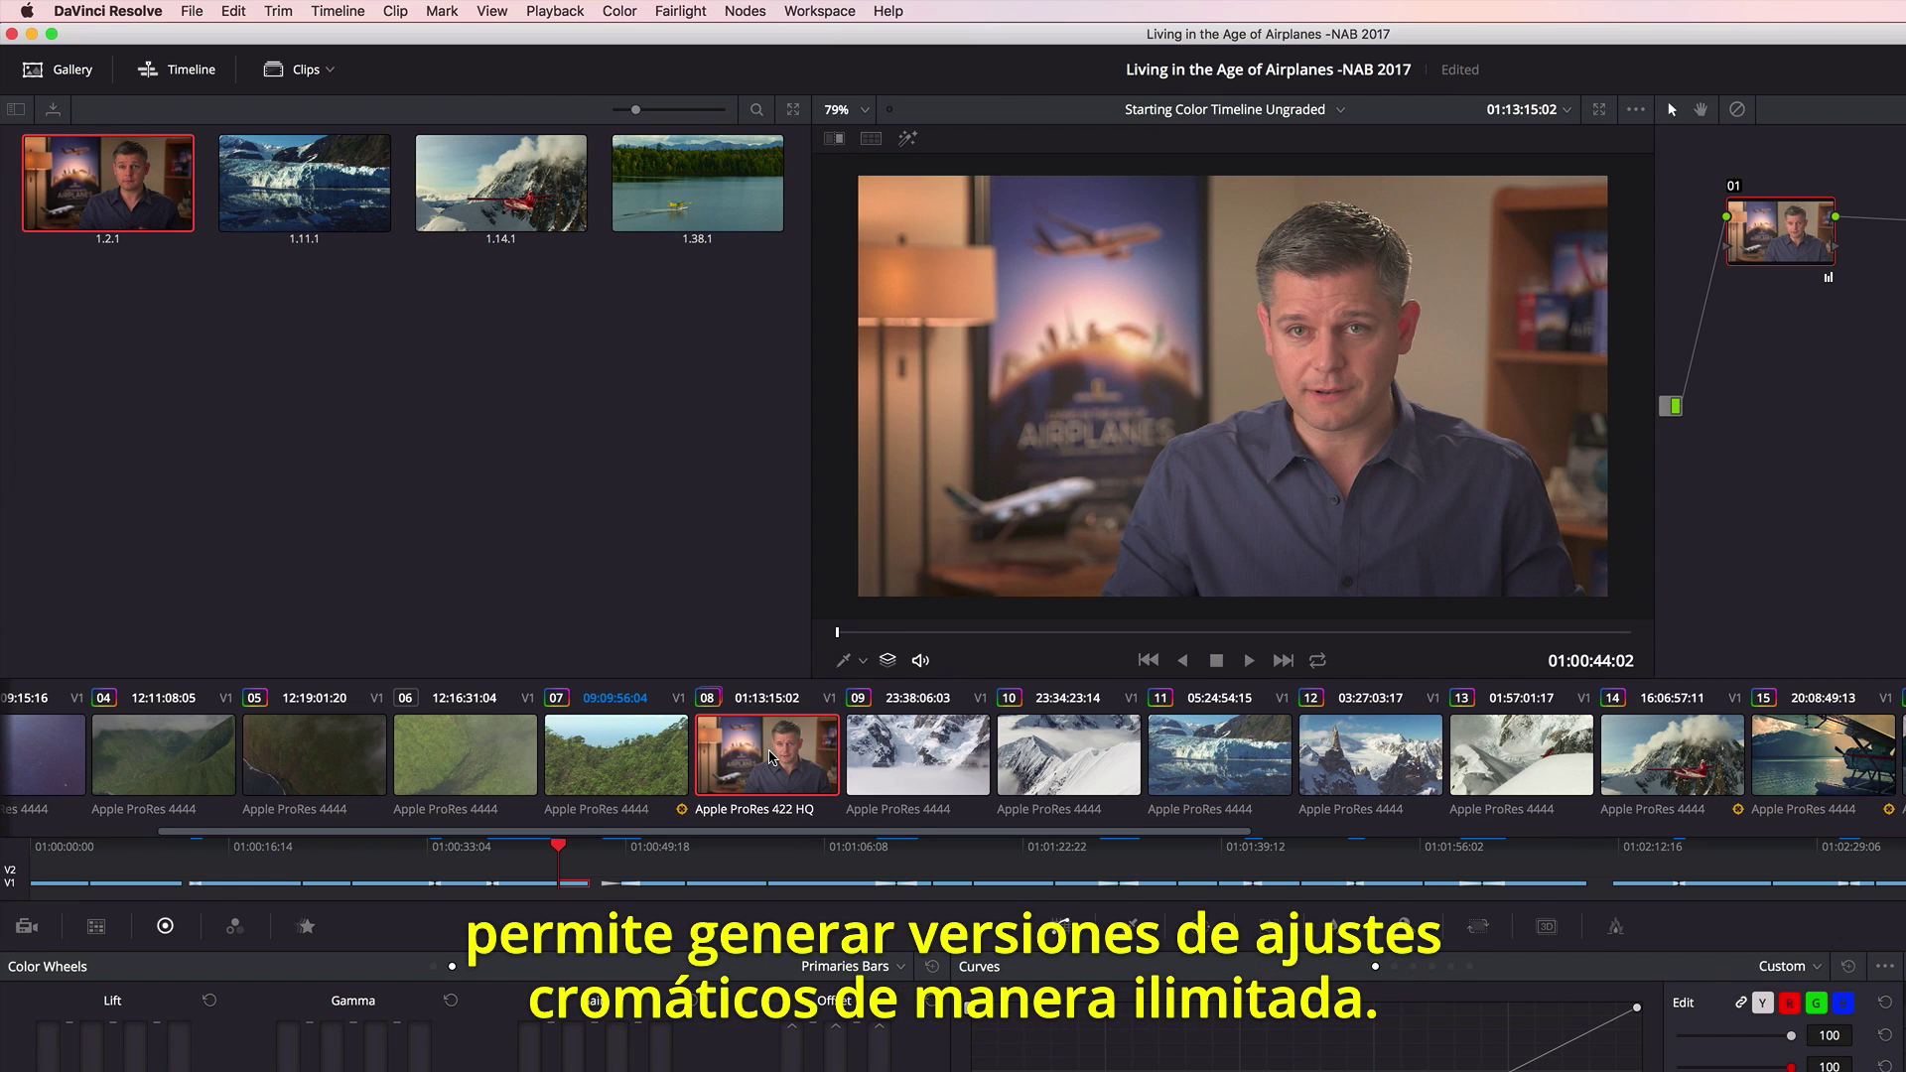
pyautogui.rightClick(578, 568)
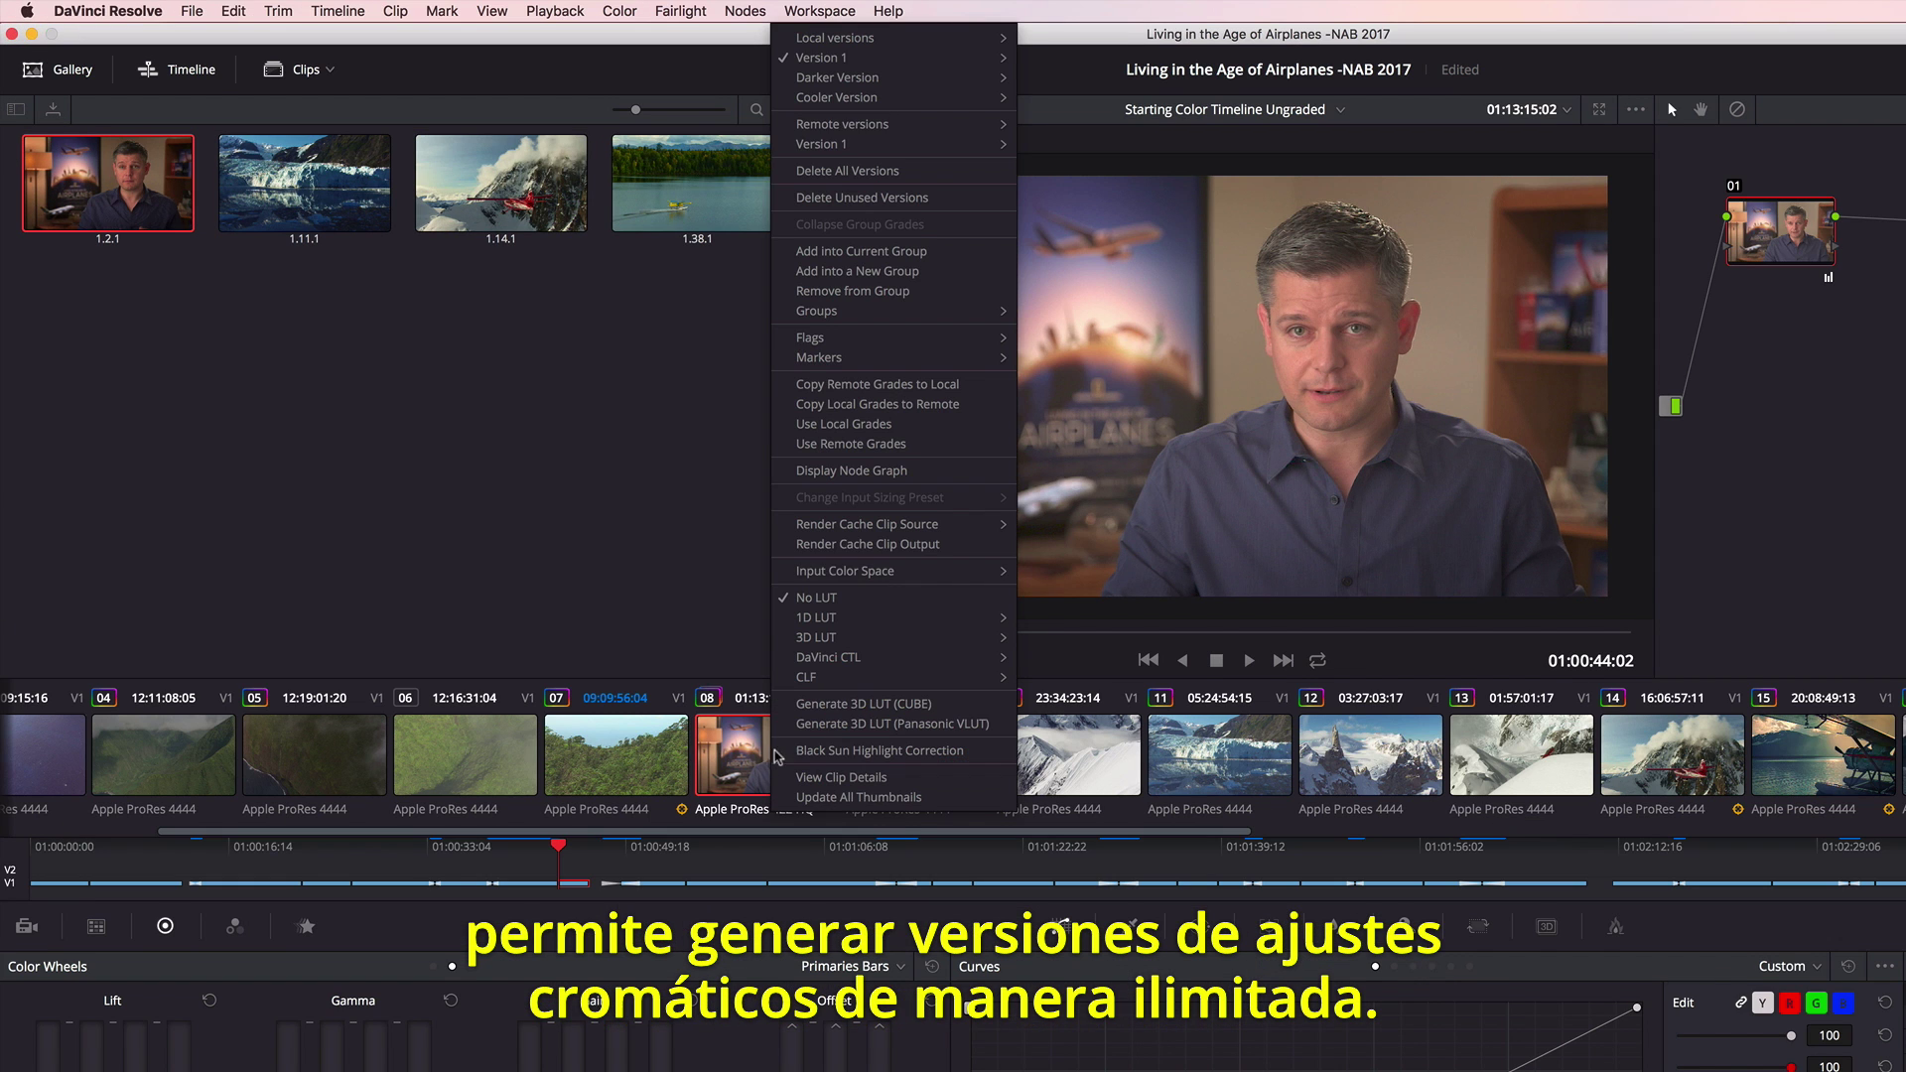
pyautogui.moveTo(874, 38)
pyautogui.click(1130, 45)
pyautogui.tripleClick(1199, 635)
pyautogui.write('Warmer Version')
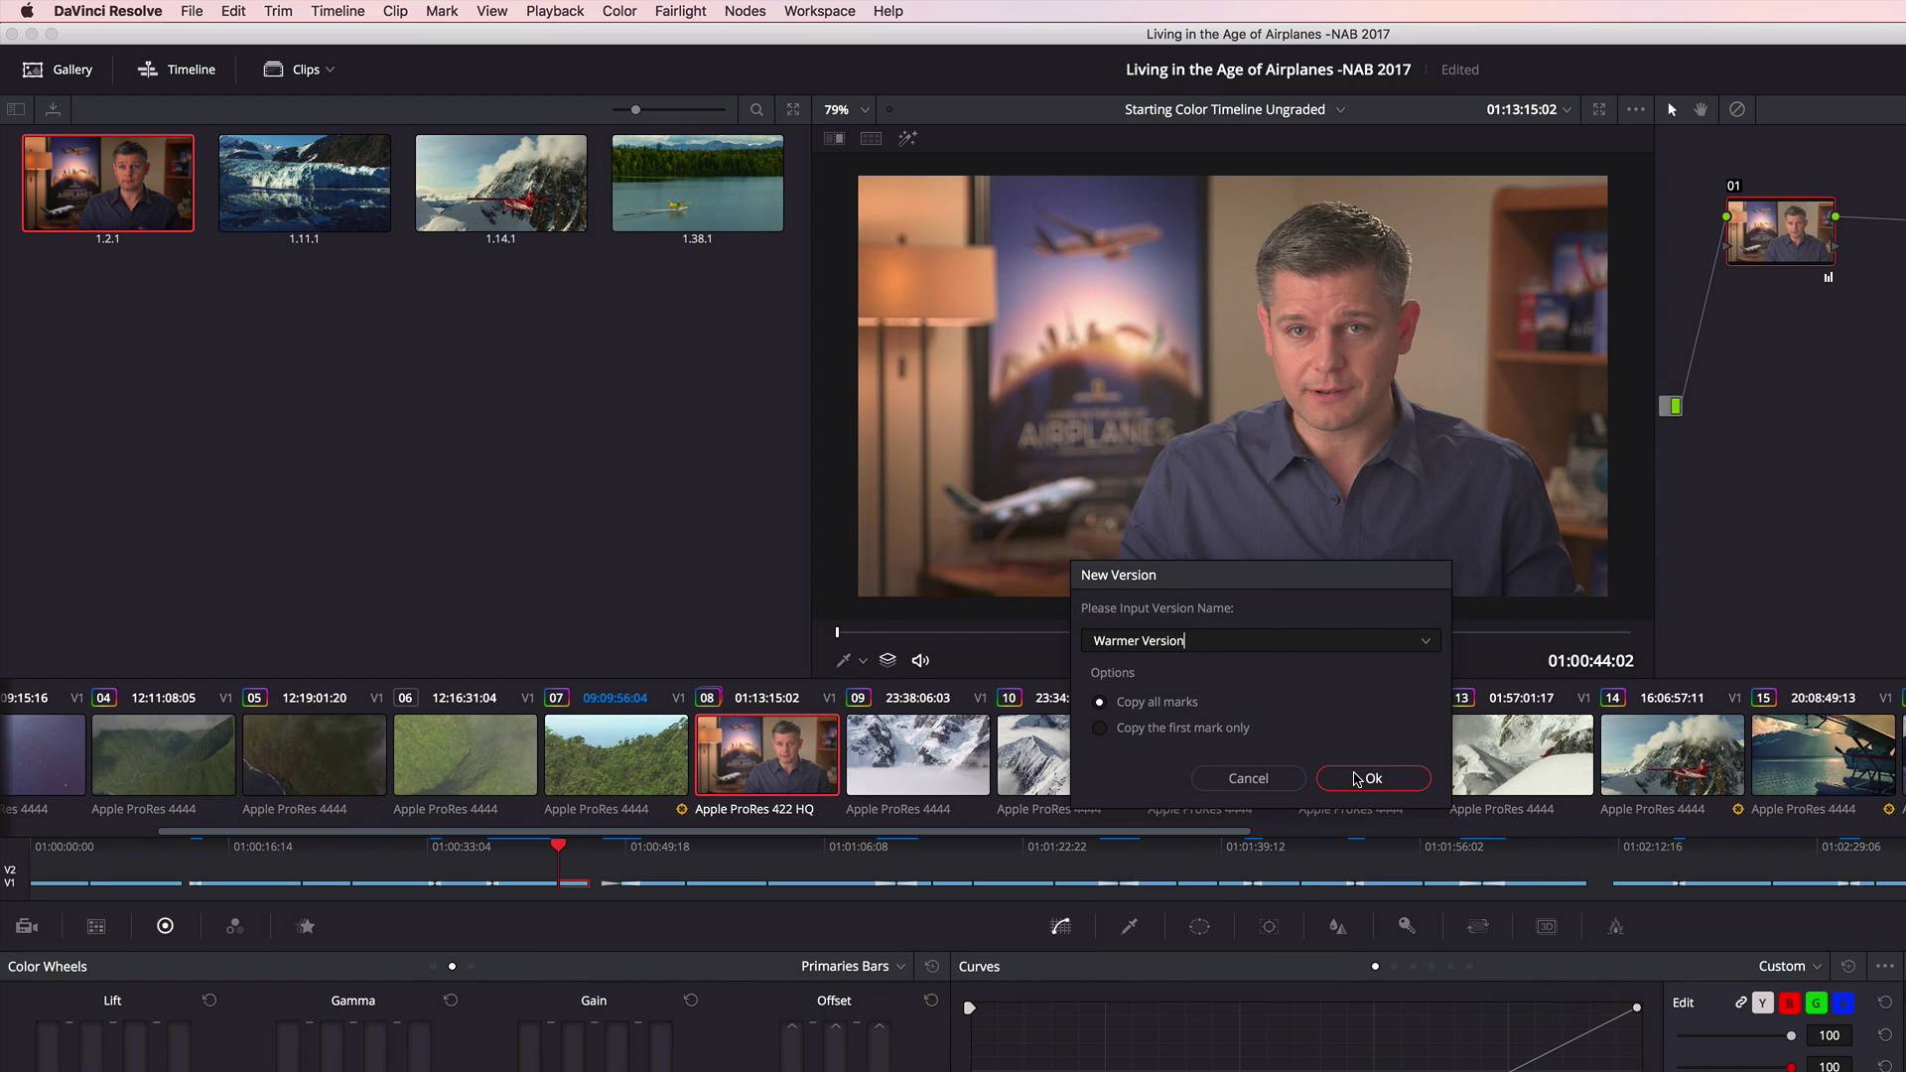
pyautogui.click(1358, 778)
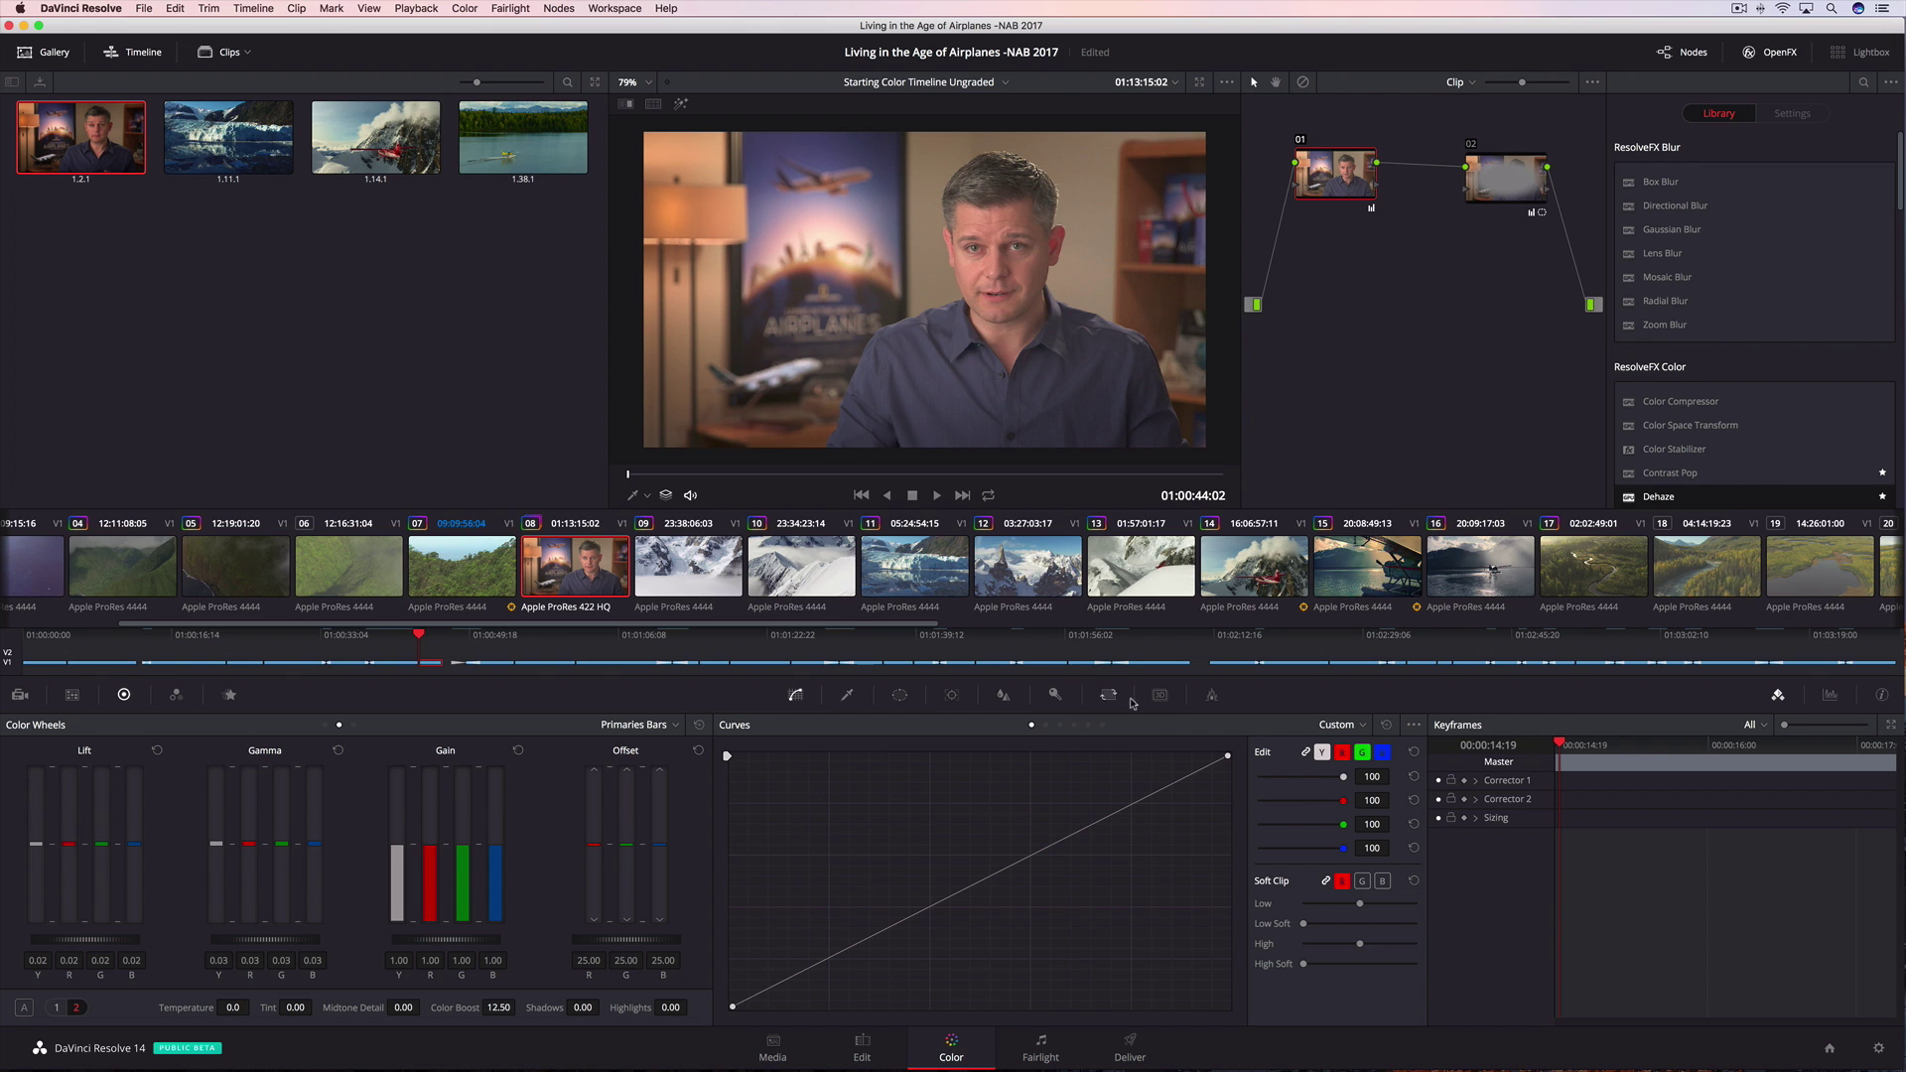
# - Adjust the red curve, compare all versions in a grid, and pick the top-right version
pyautogui.click(1341, 753)
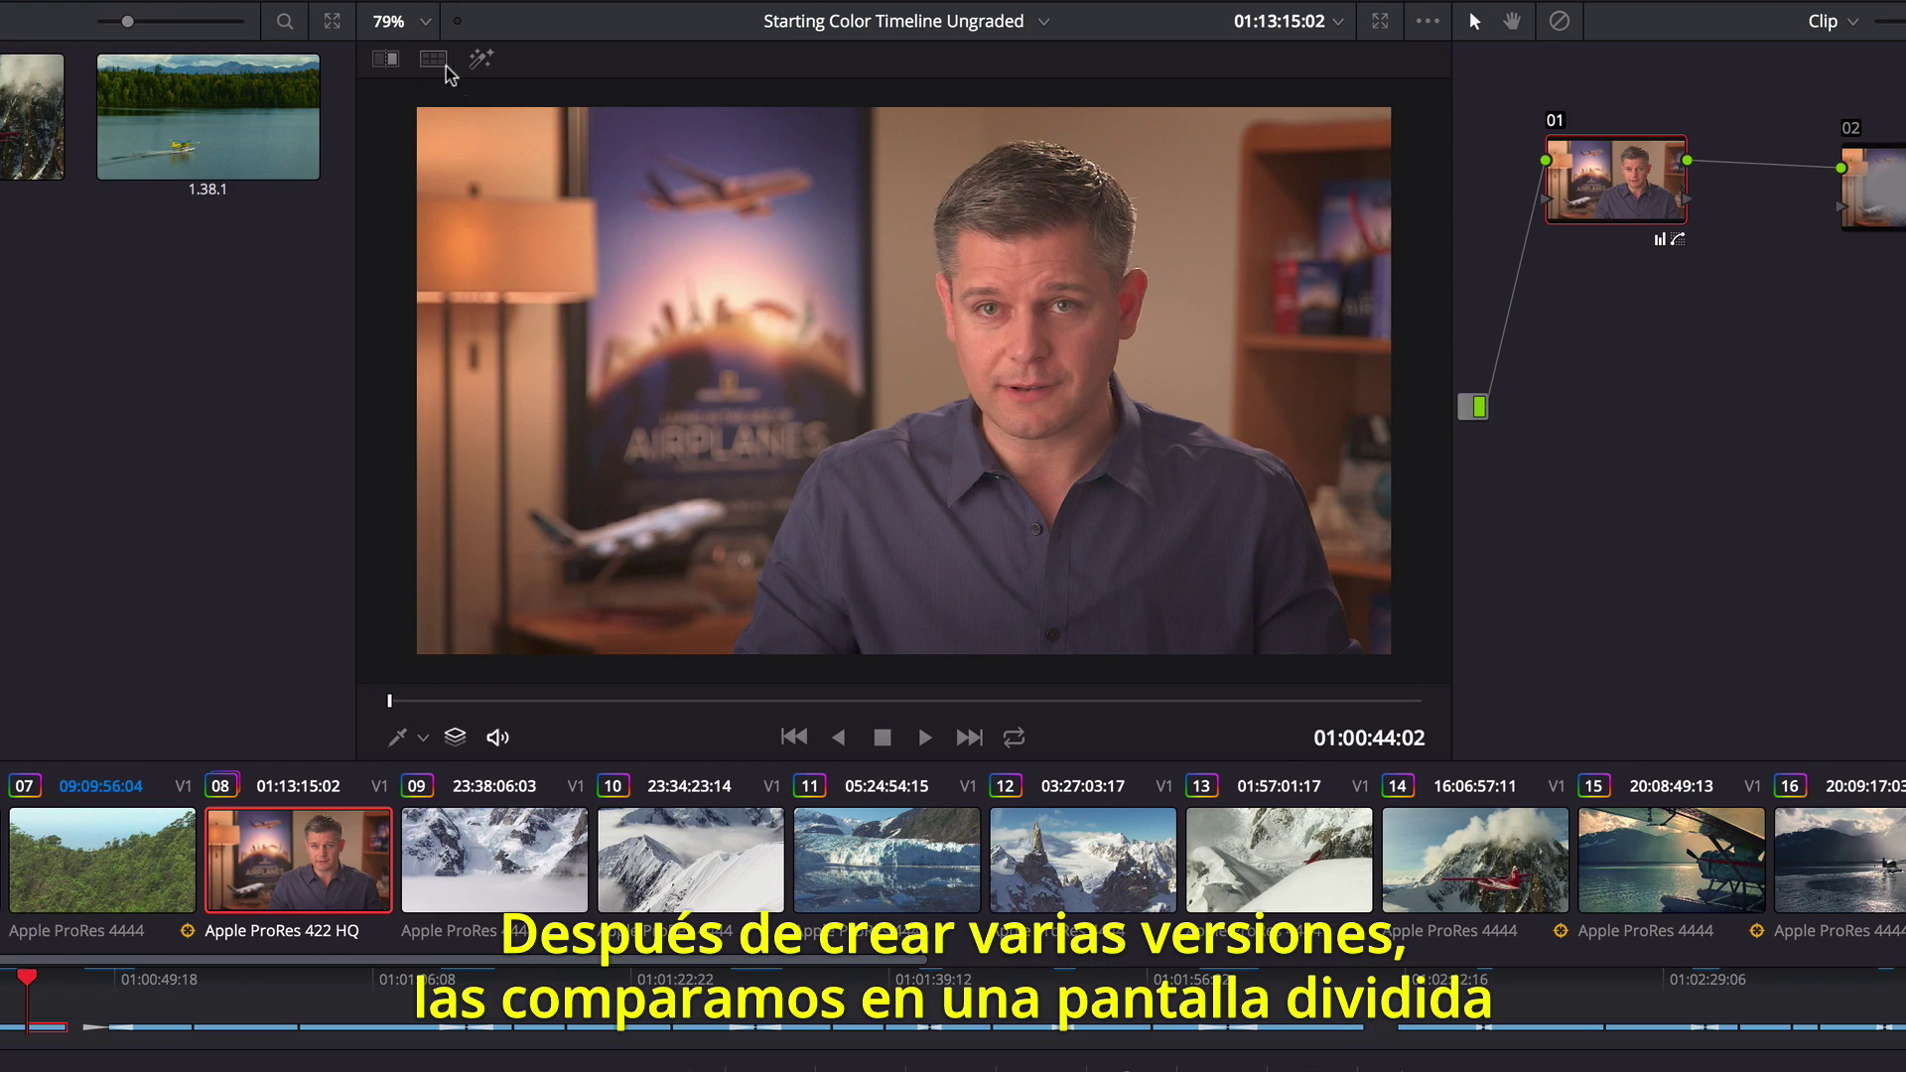
pyautogui.click(434, 61)
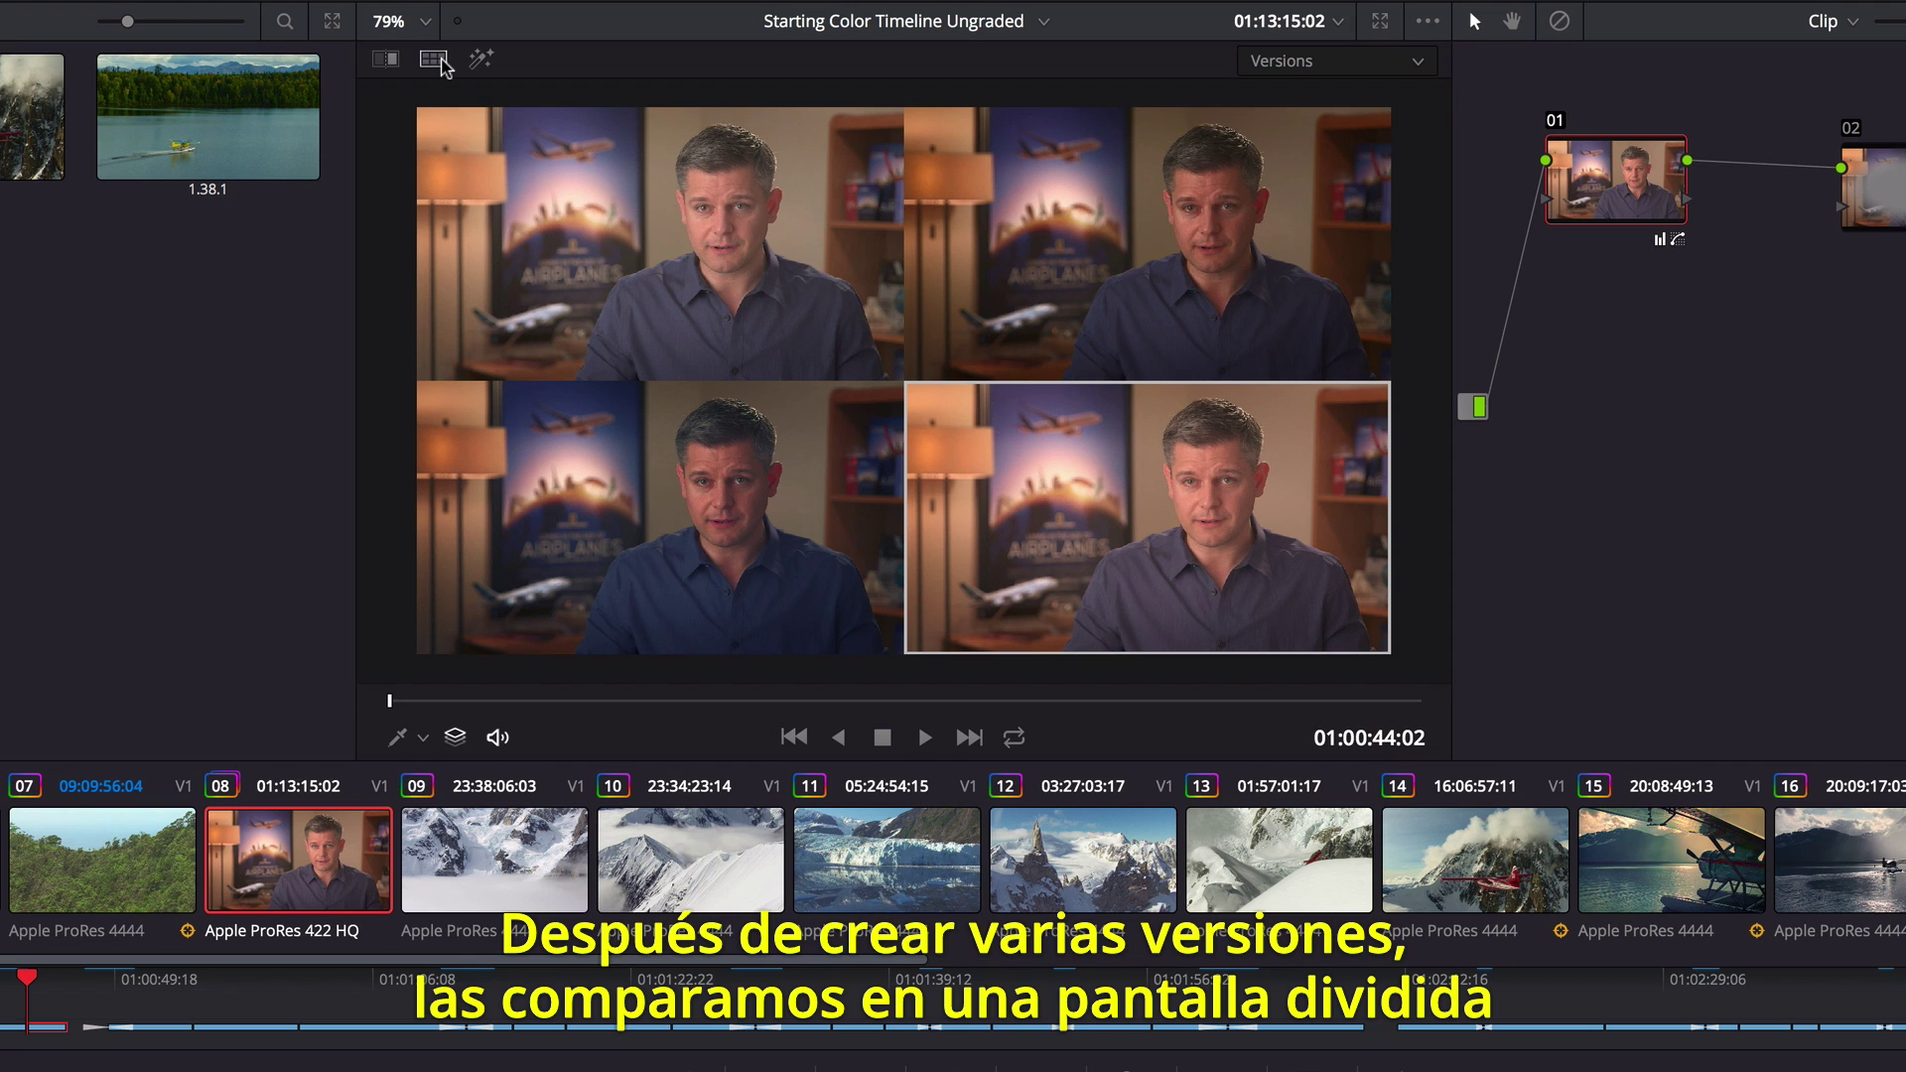
pyautogui.click(1139, 235)
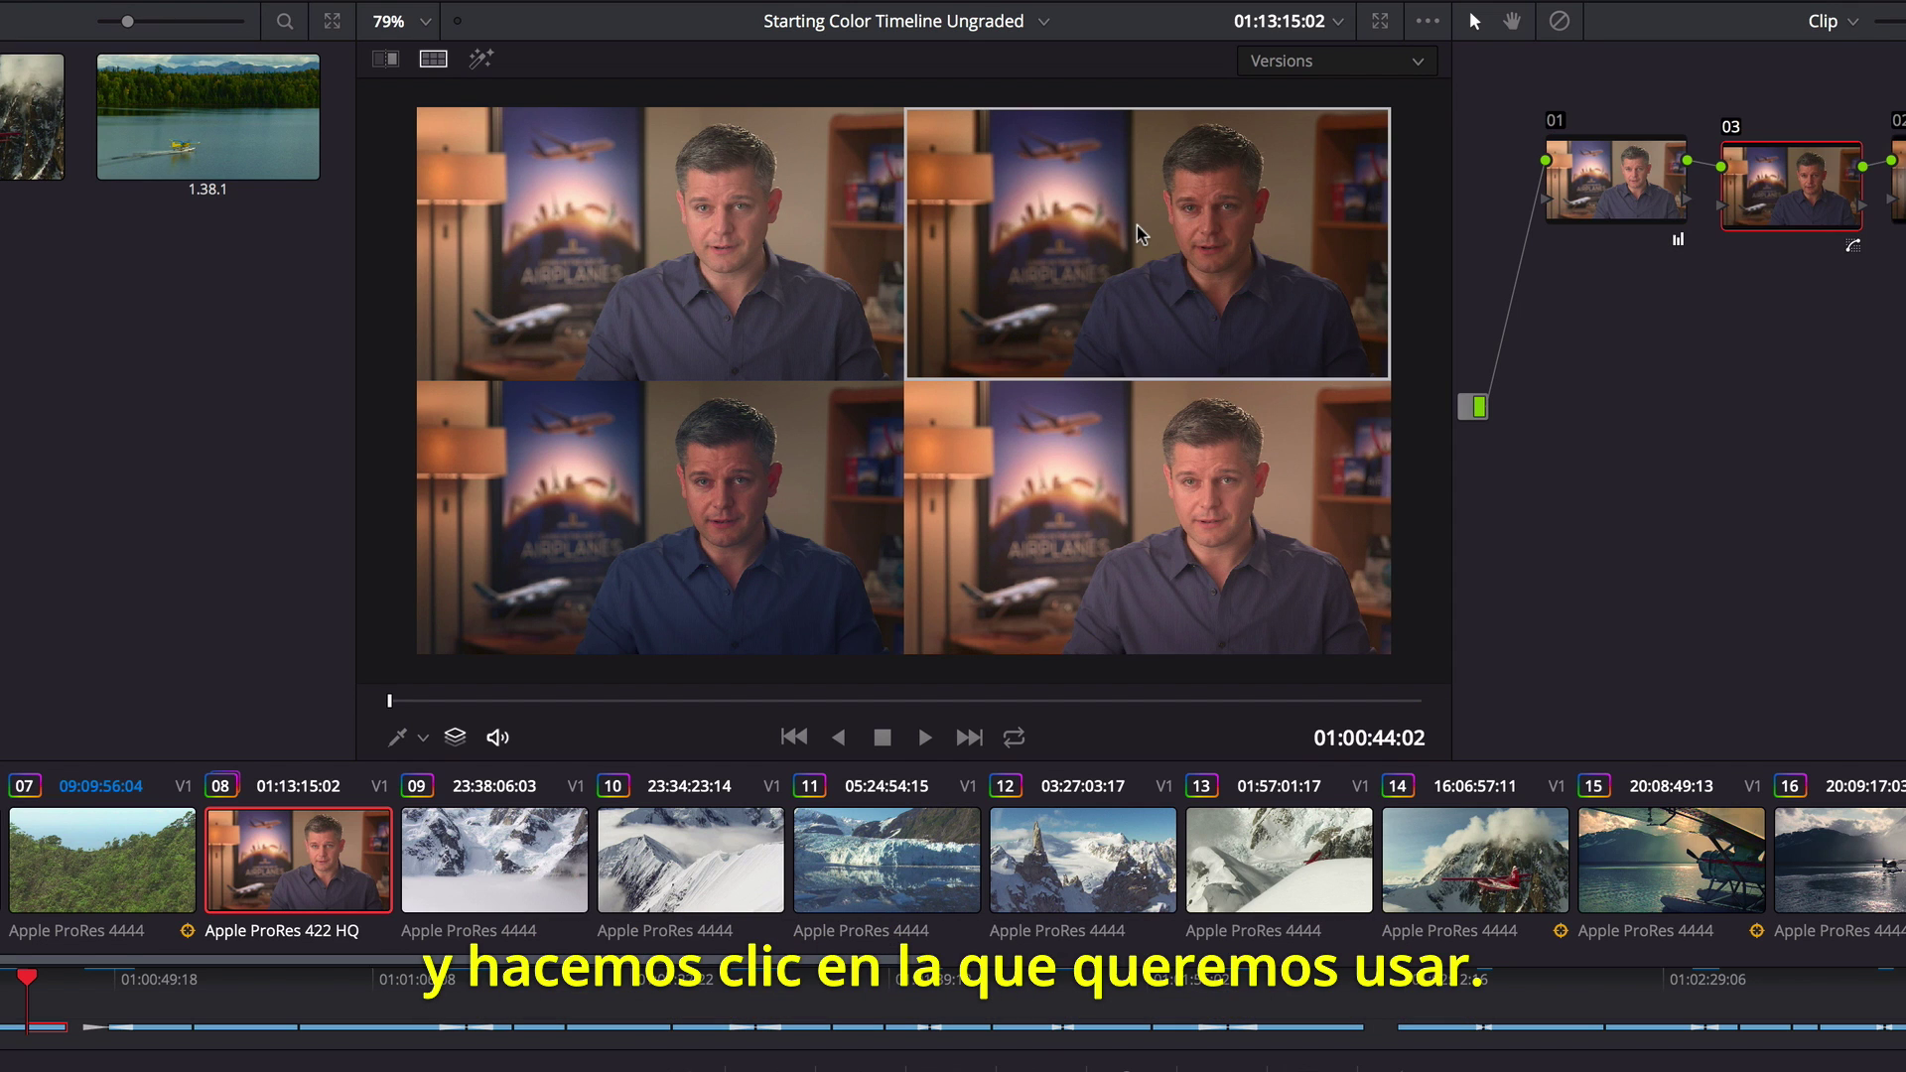
pyautogui.click(433, 58)
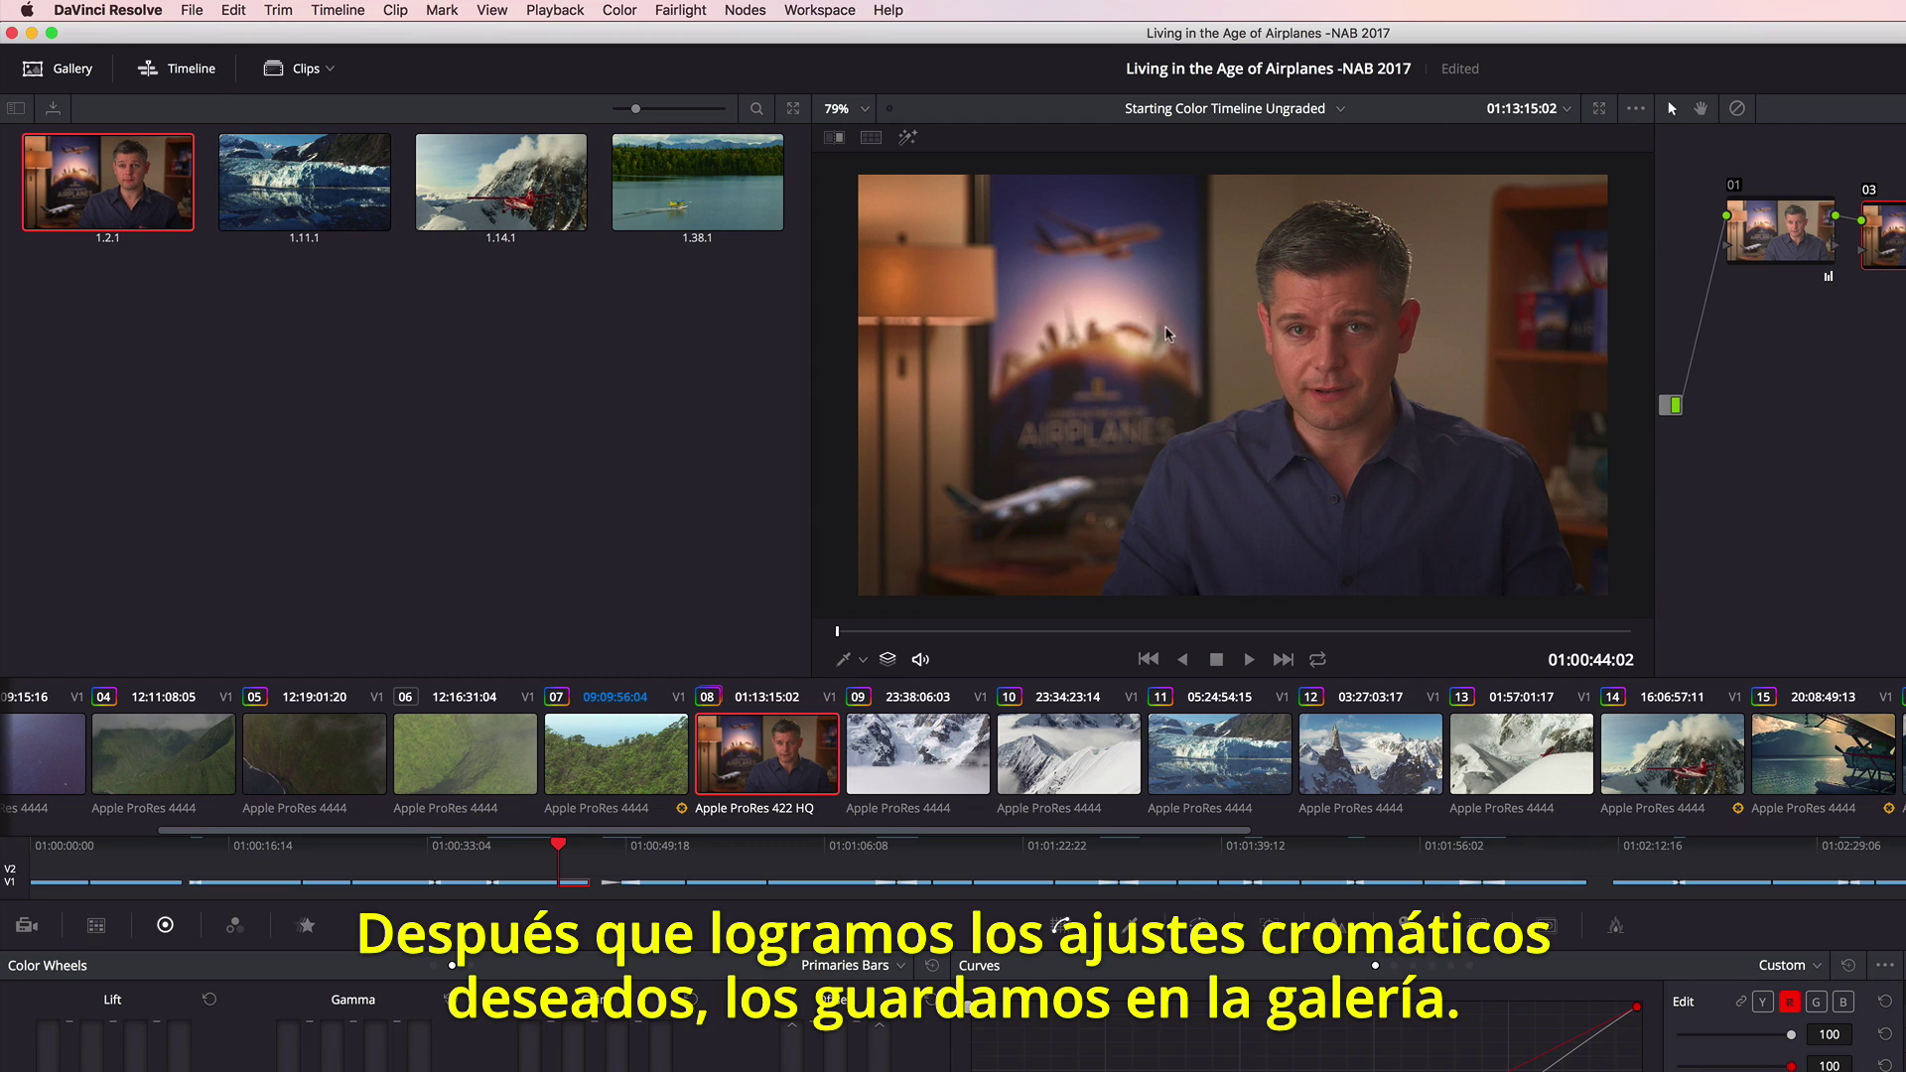
# - Grab the warmer presenter grade as still 1.8.1, then split-screen compare it with the Gallery Grades
pyautogui.rightClick(1191, 335)
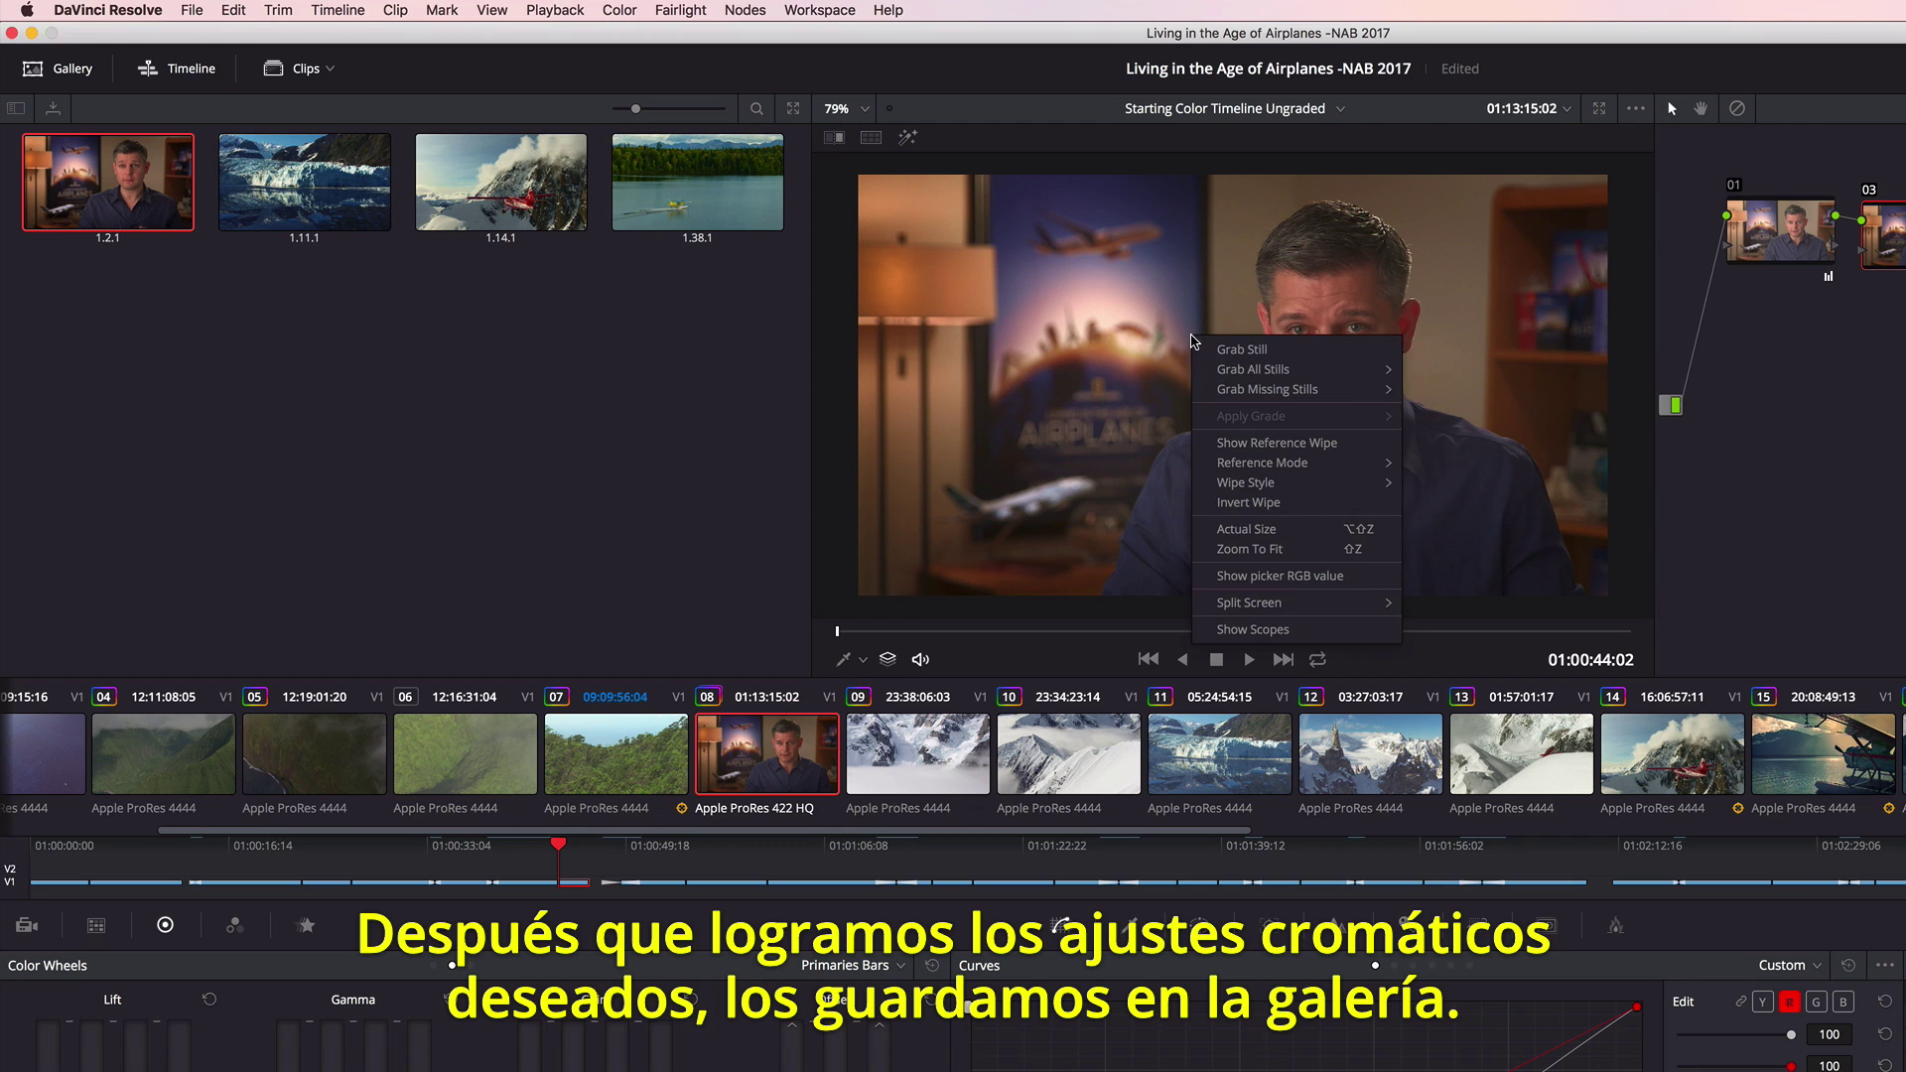
pyautogui.click(1288, 349)
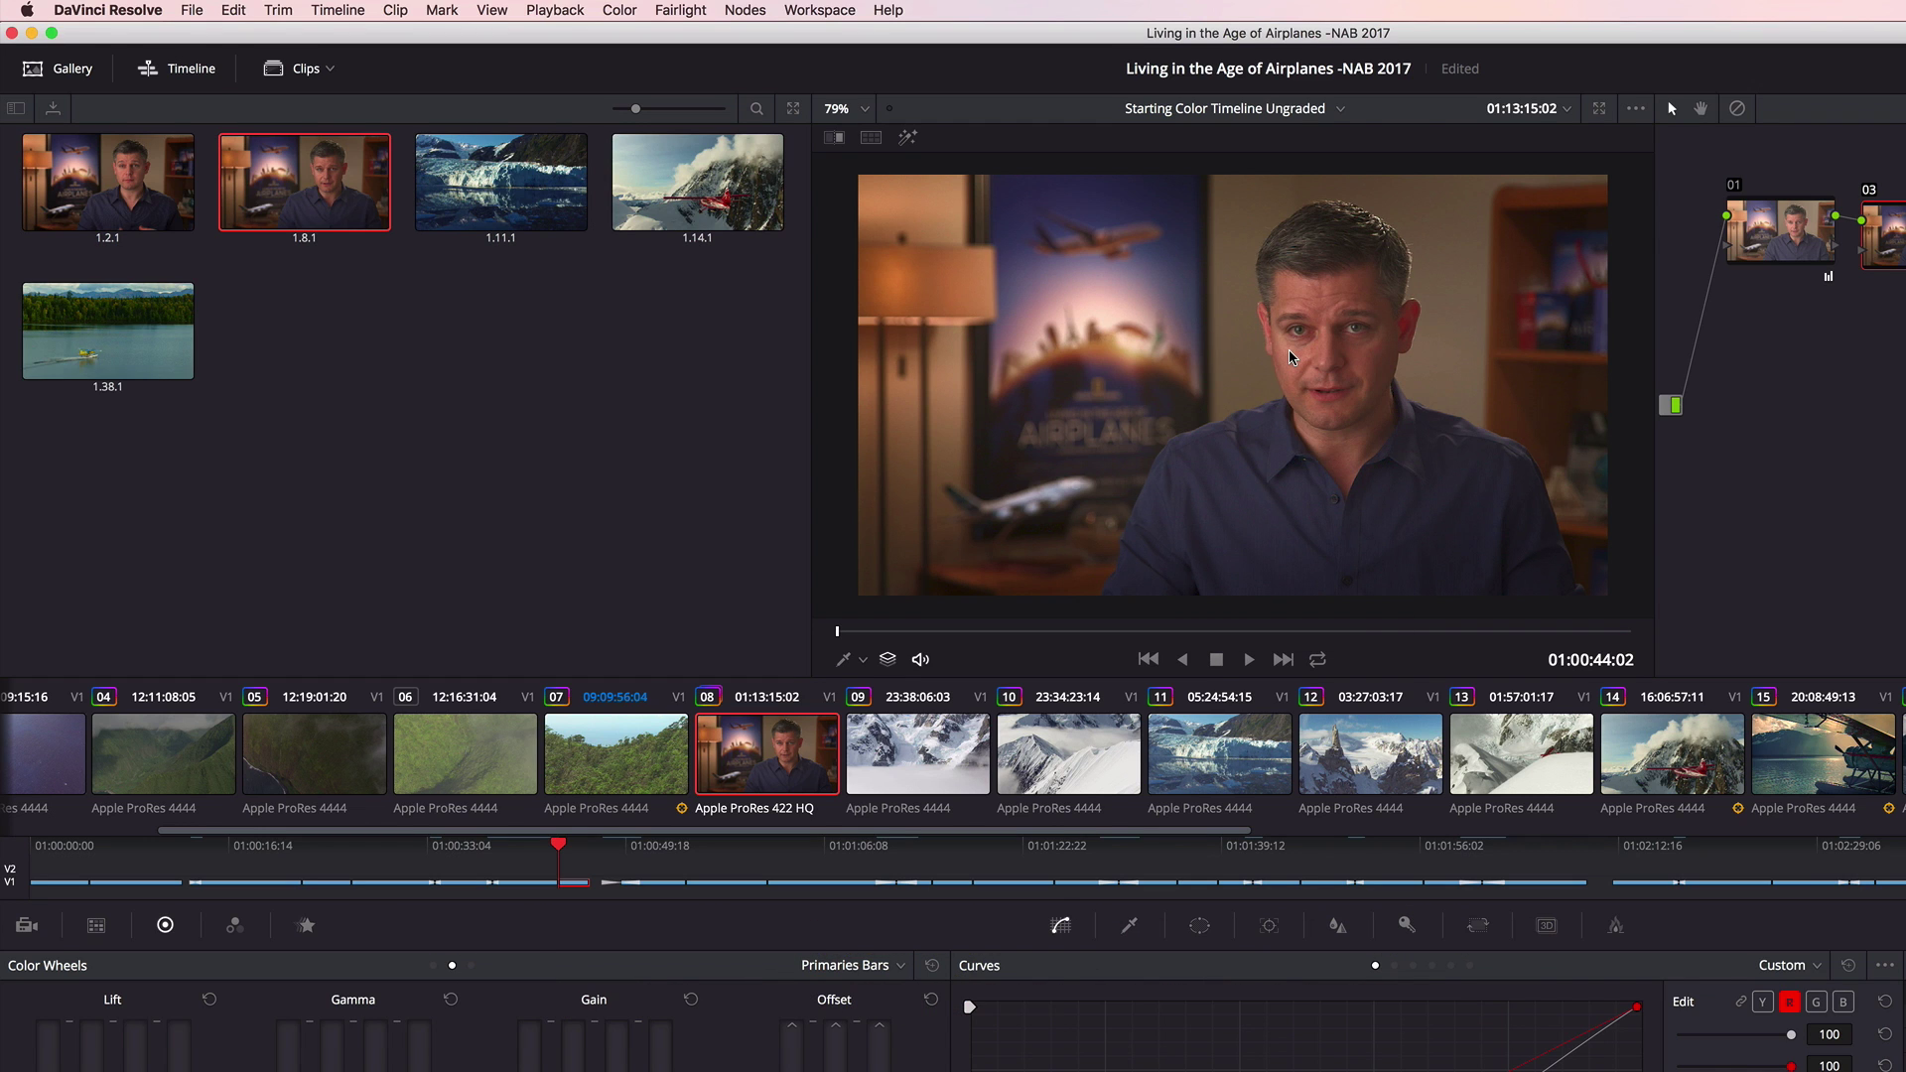
pyautogui.keyDown('shift'); pyautogui.click(144, 340); pyautogui.keyUp('shift')
pyautogui.click(870, 137)
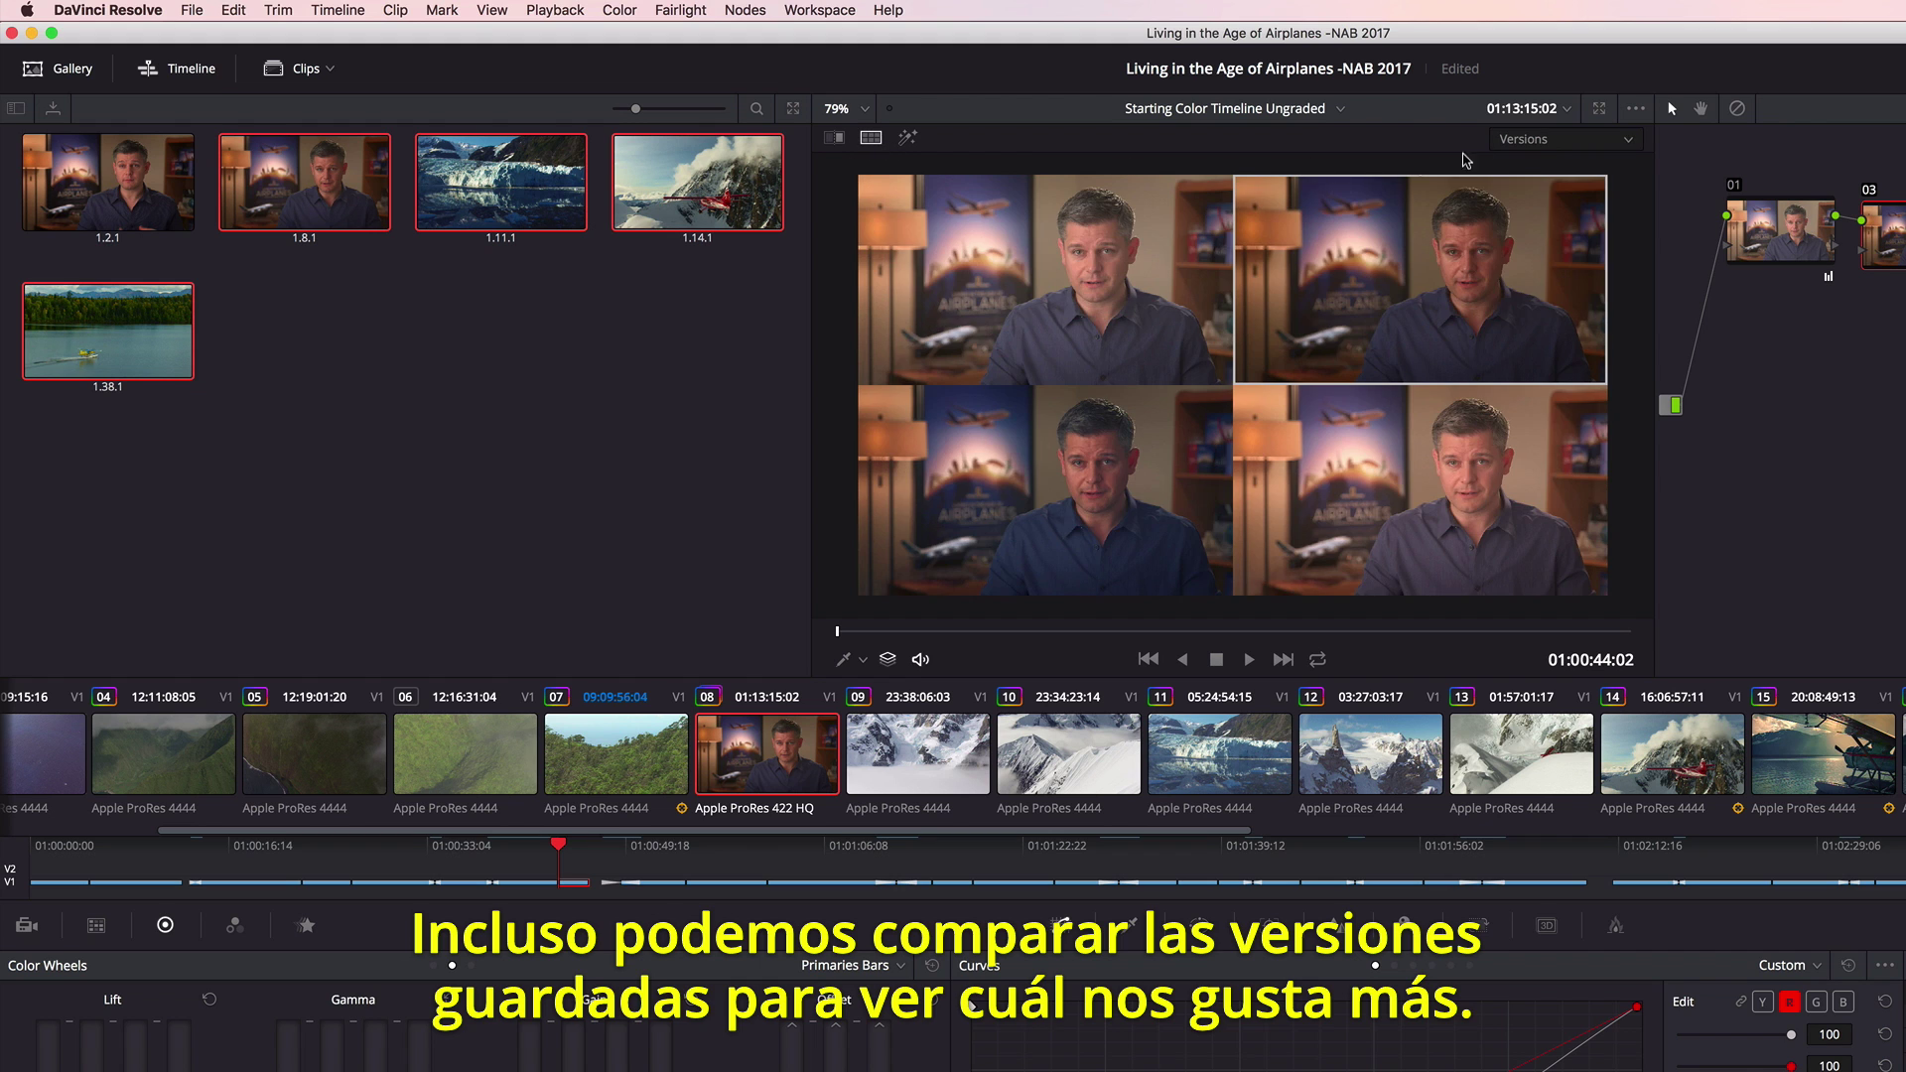
pyautogui.click(1564, 139)
pyautogui.click(1583, 278)
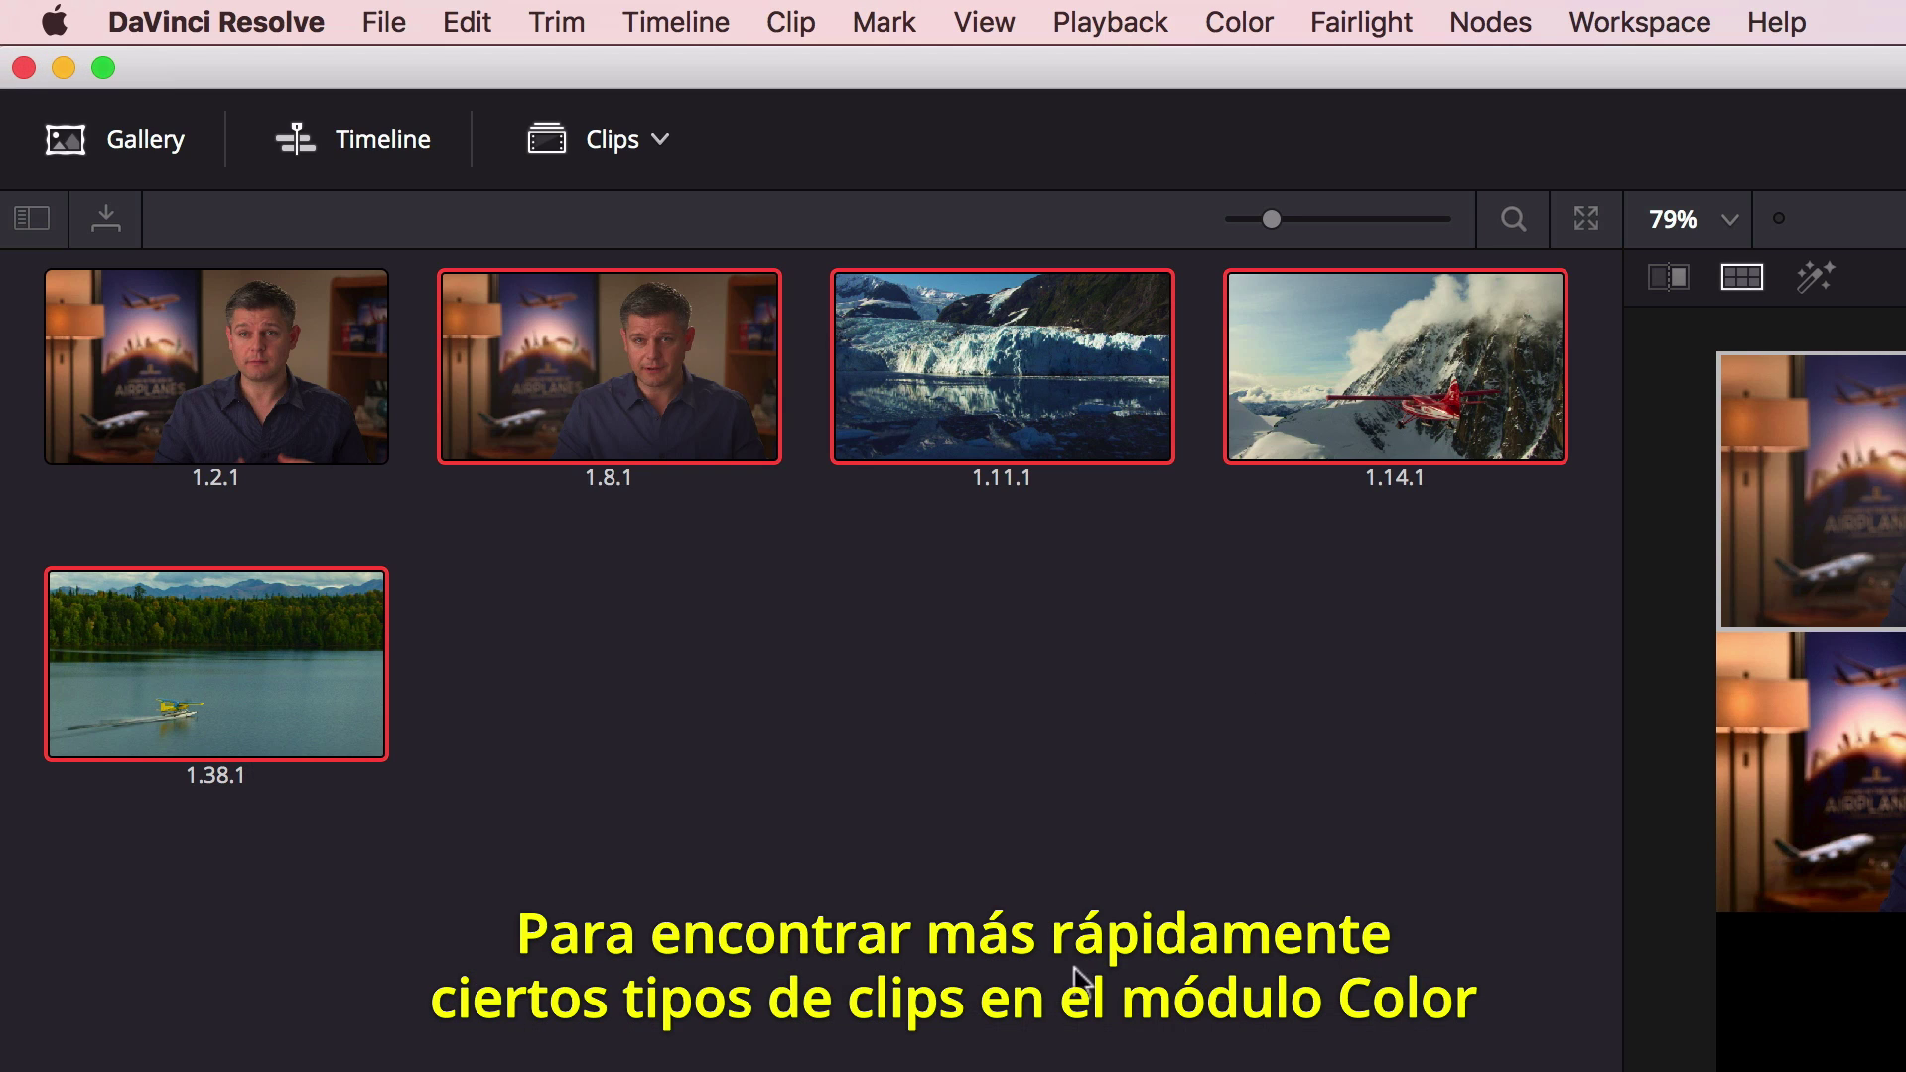
# - Start a new smart filter with the rule MediaPool Properties, Keywords contains 'Hawaii'
pyautogui.click(662, 141)
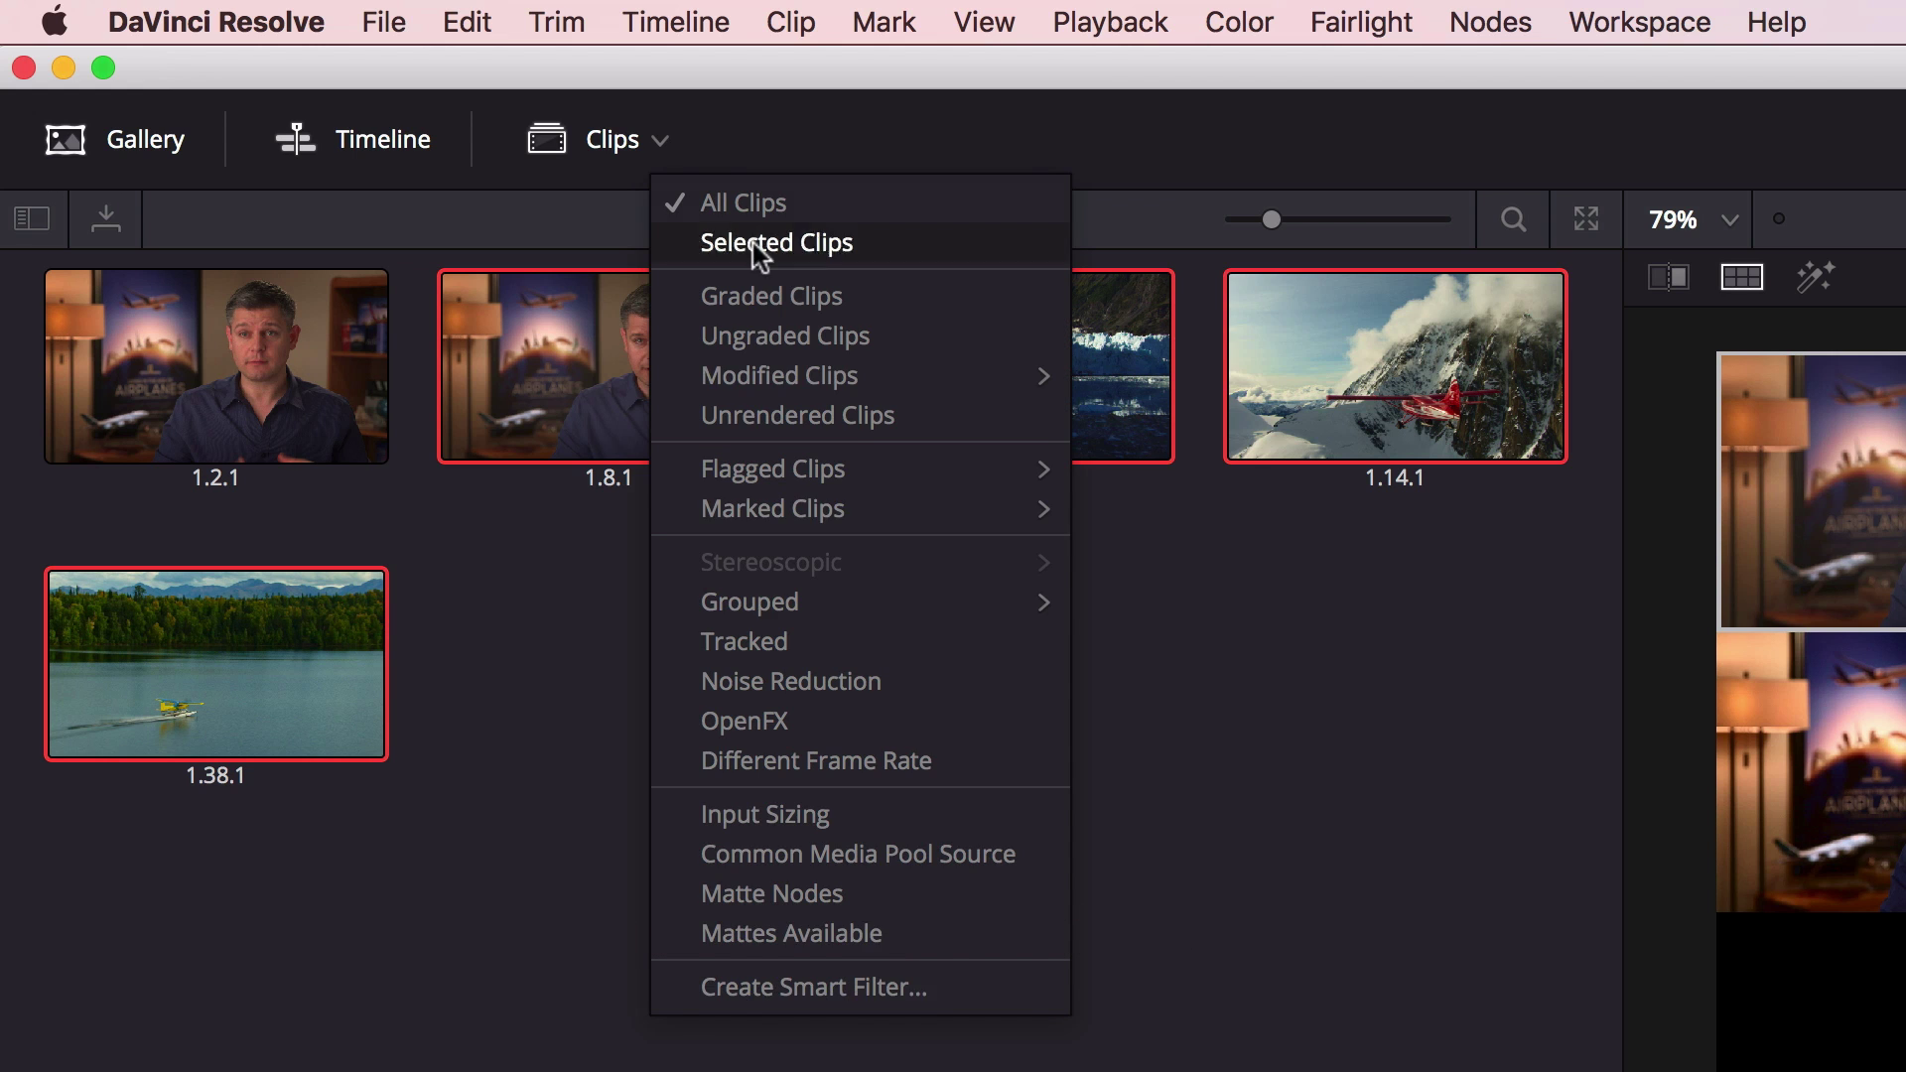
pyautogui.click(767, 985)
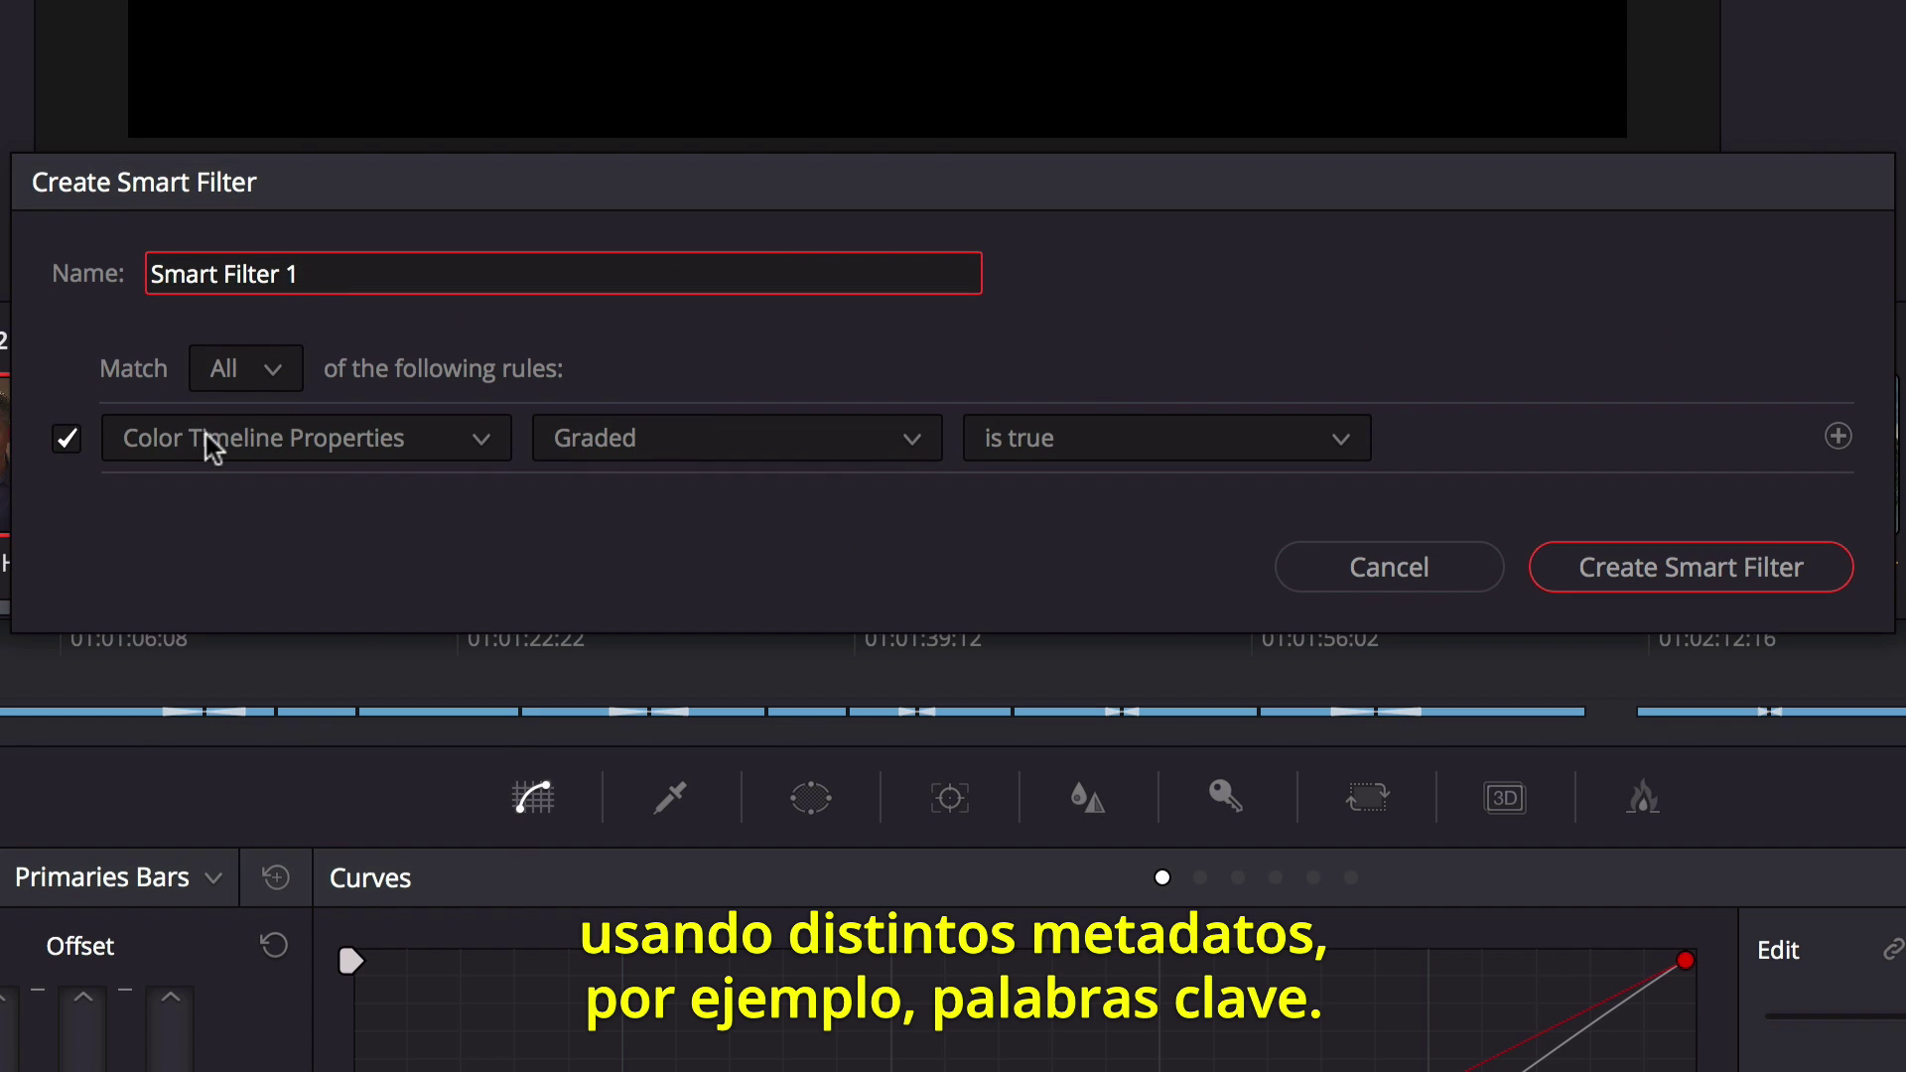
pyautogui.click(206, 437)
pyautogui.click(276, 540)
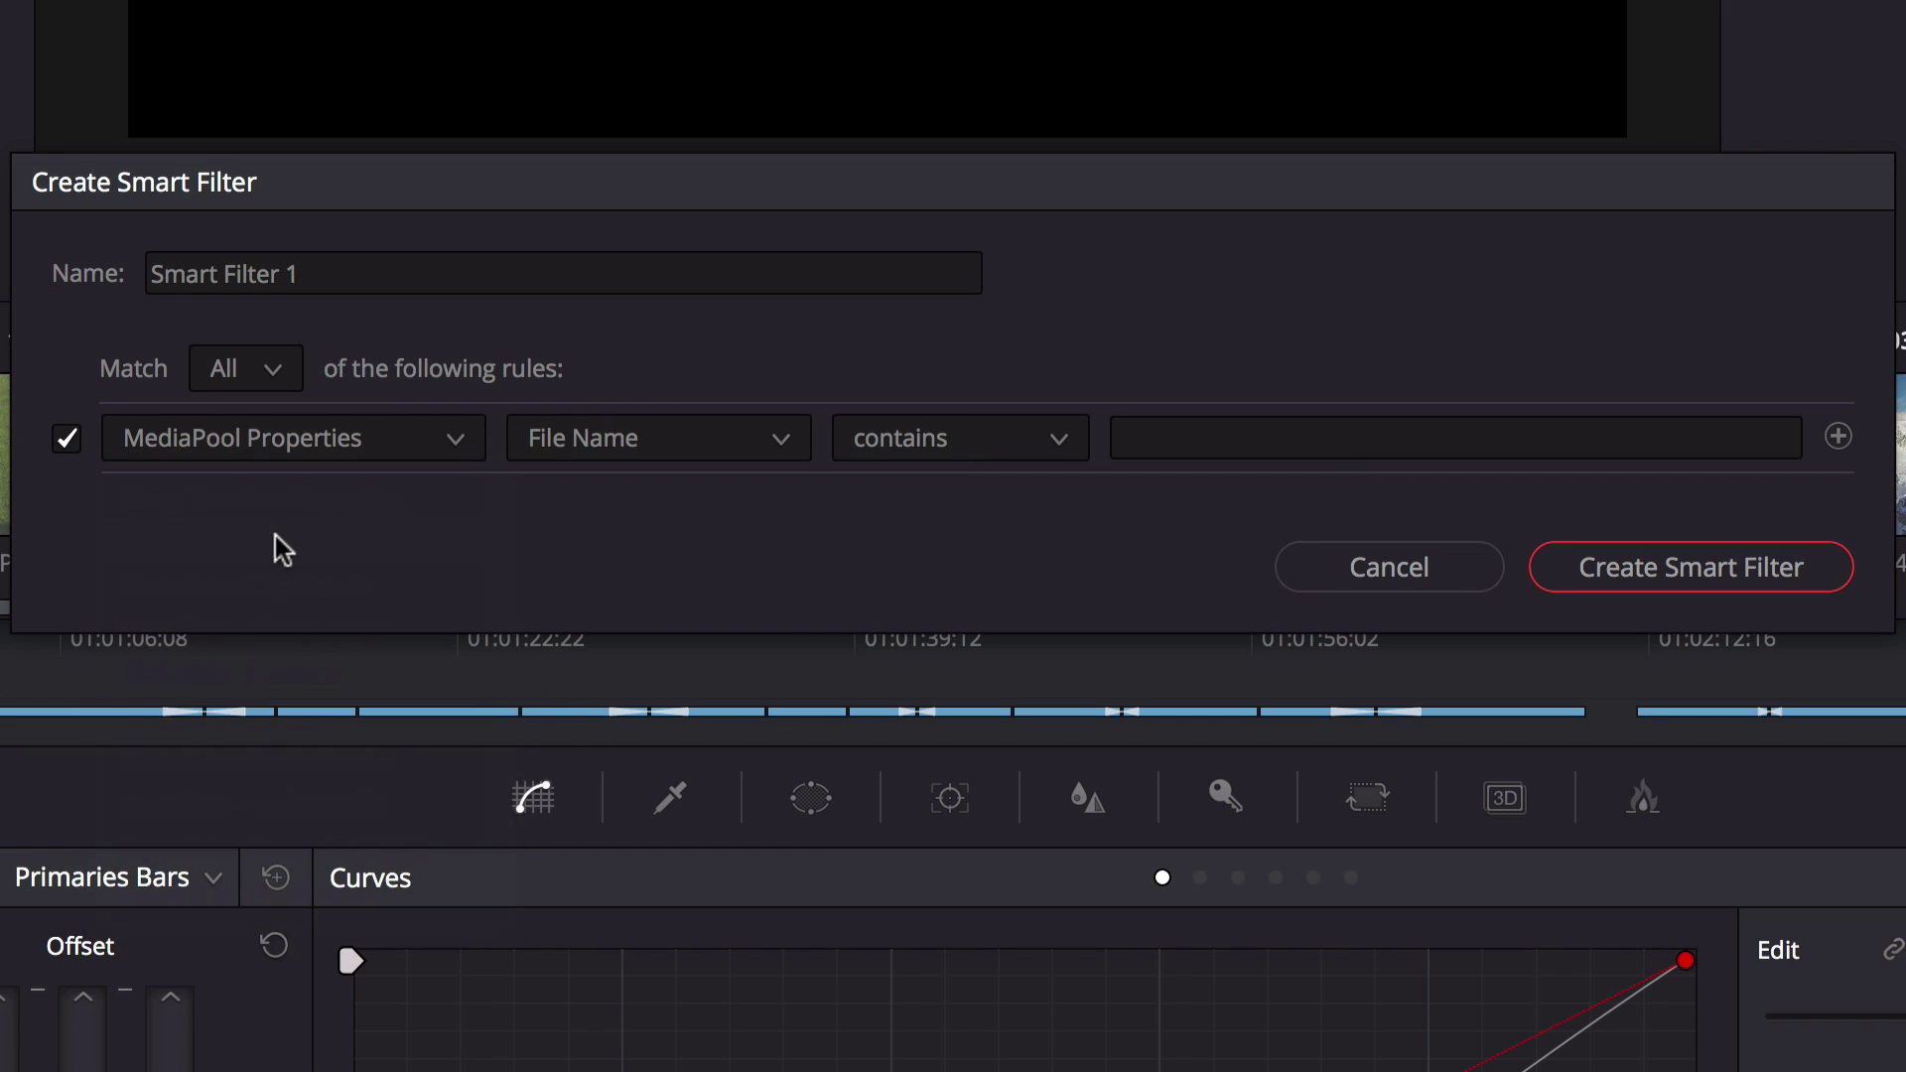
pyautogui.click(641, 444)
pyautogui.scroll(-5, 639, 874)
pyautogui.click(635, 886)
pyautogui.click(1171, 438)
pyautogui.write('Hawaii')
# - Name the smart filter 'Hawaii Clips' and create it
pyautogui.click(619, 268)
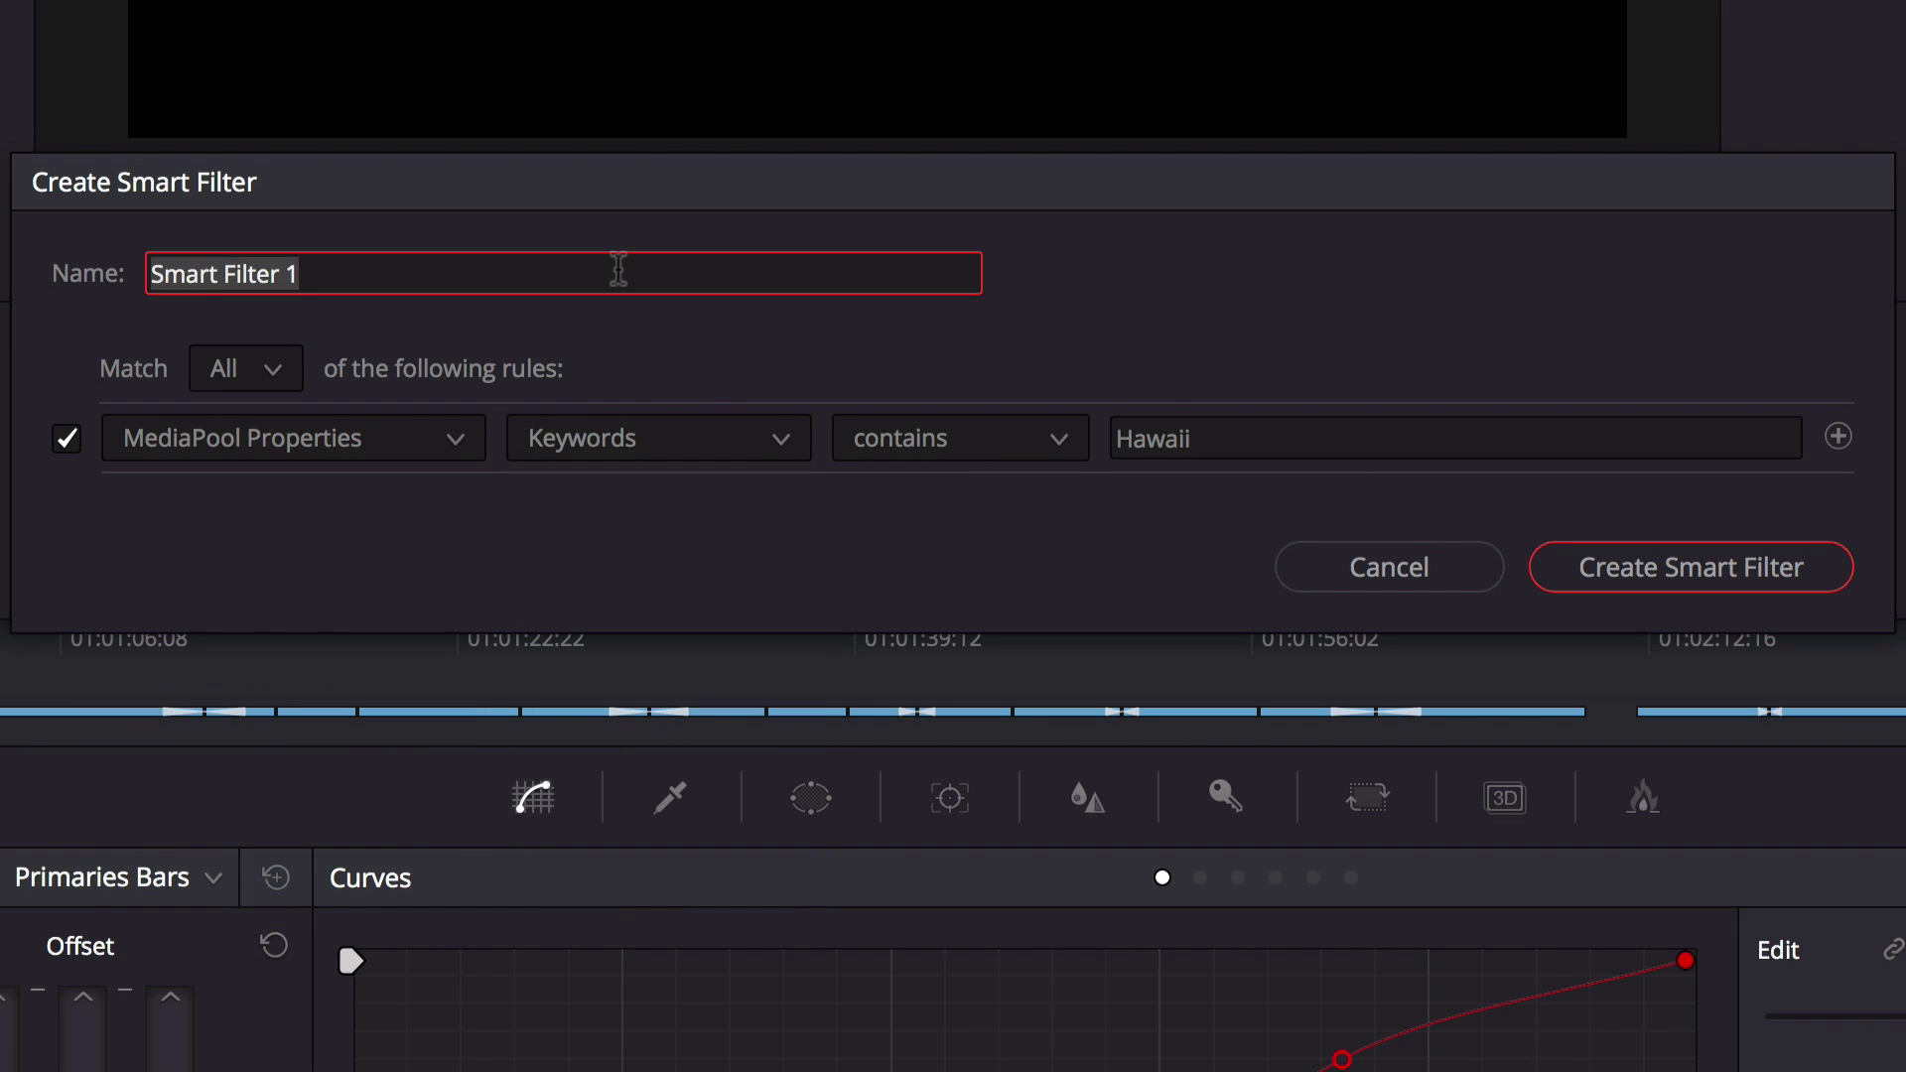
pyautogui.write('Hawaii Clips')
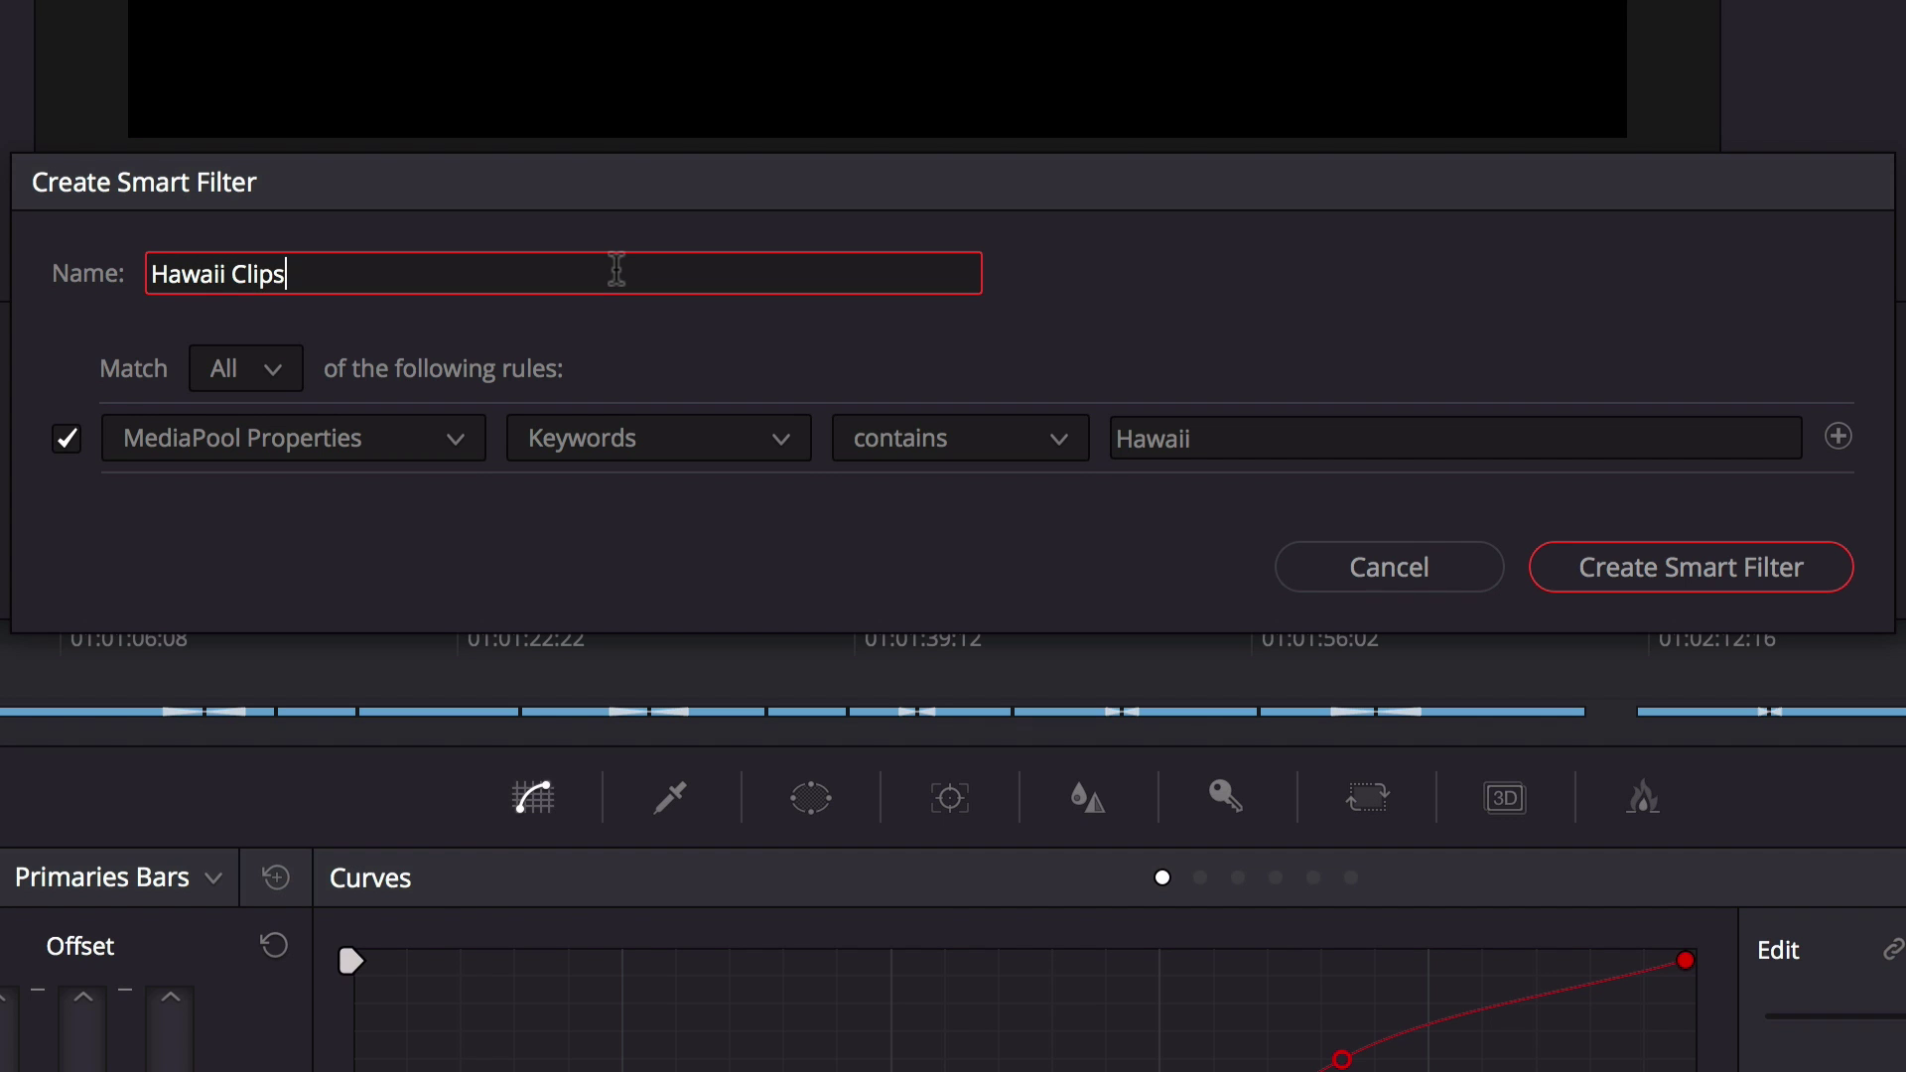
pyautogui.click(1648, 572)
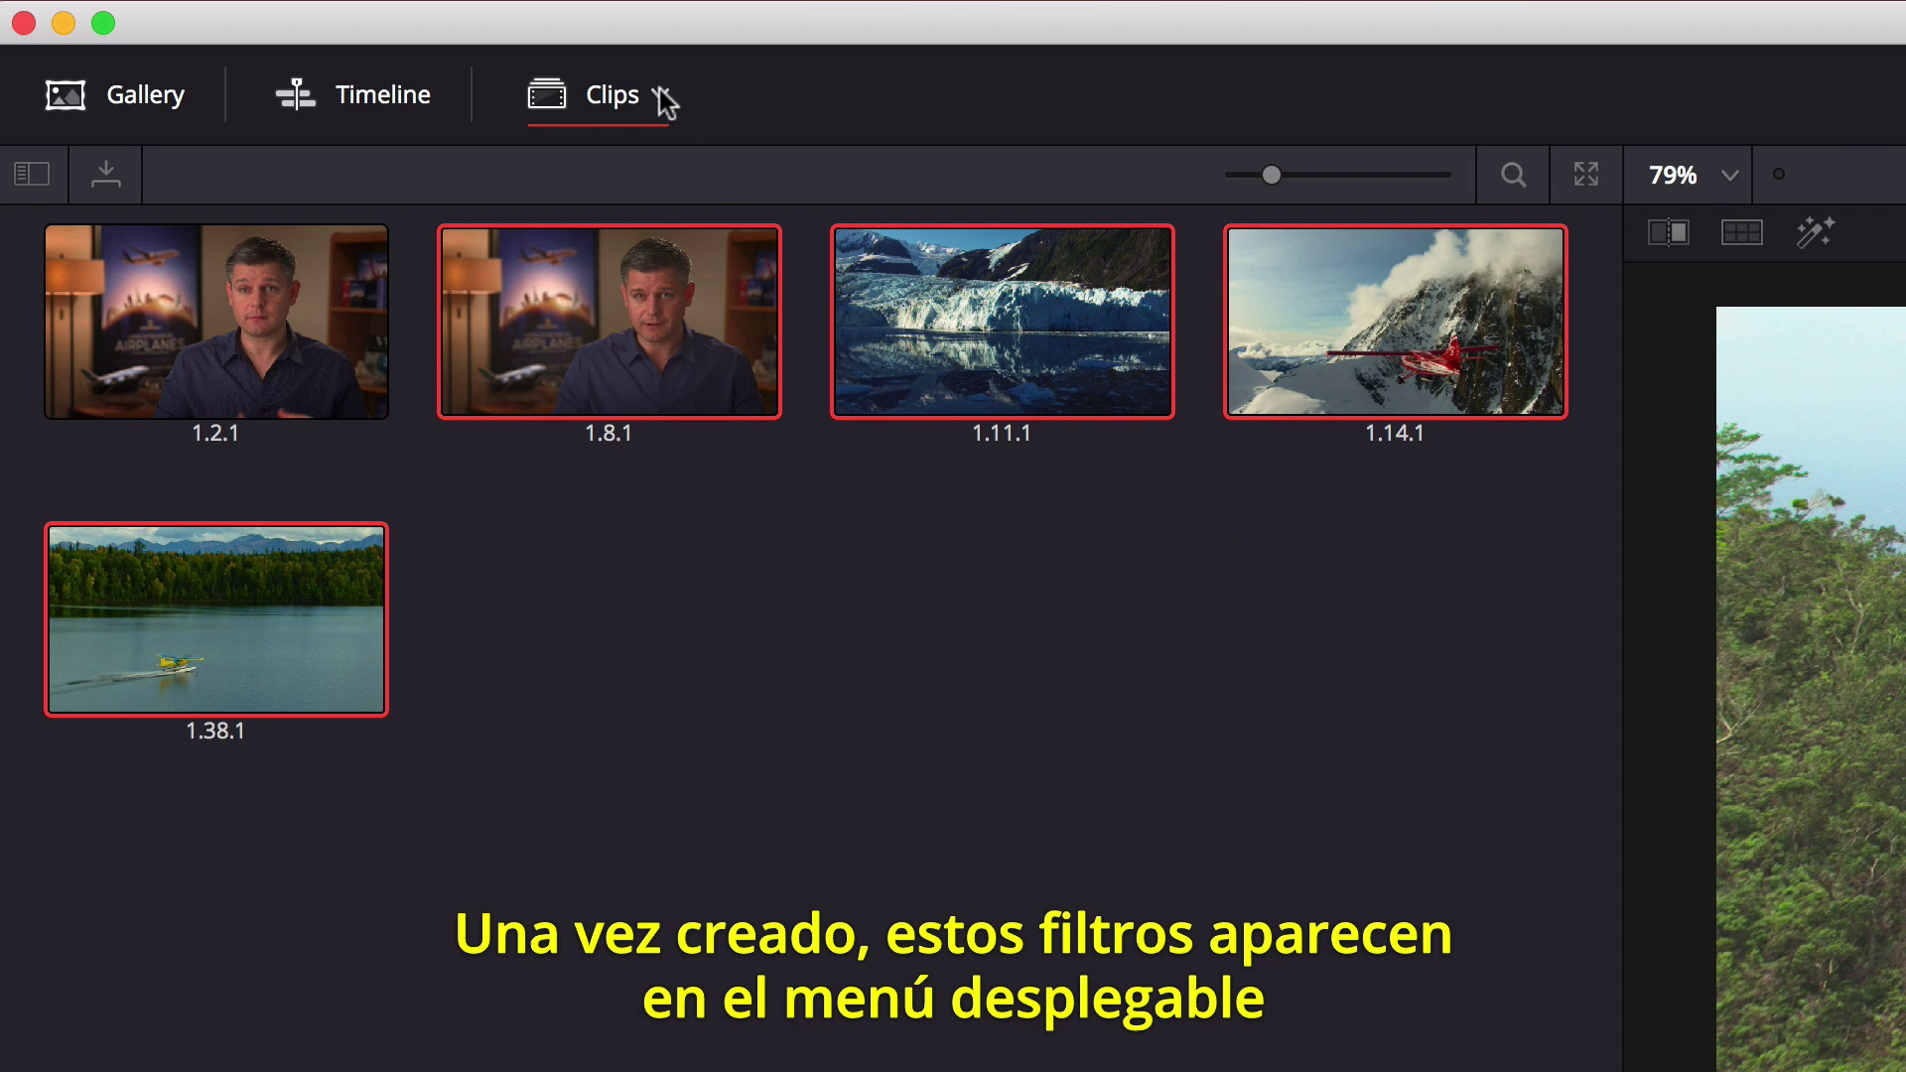
pyautogui.click(662, 97)
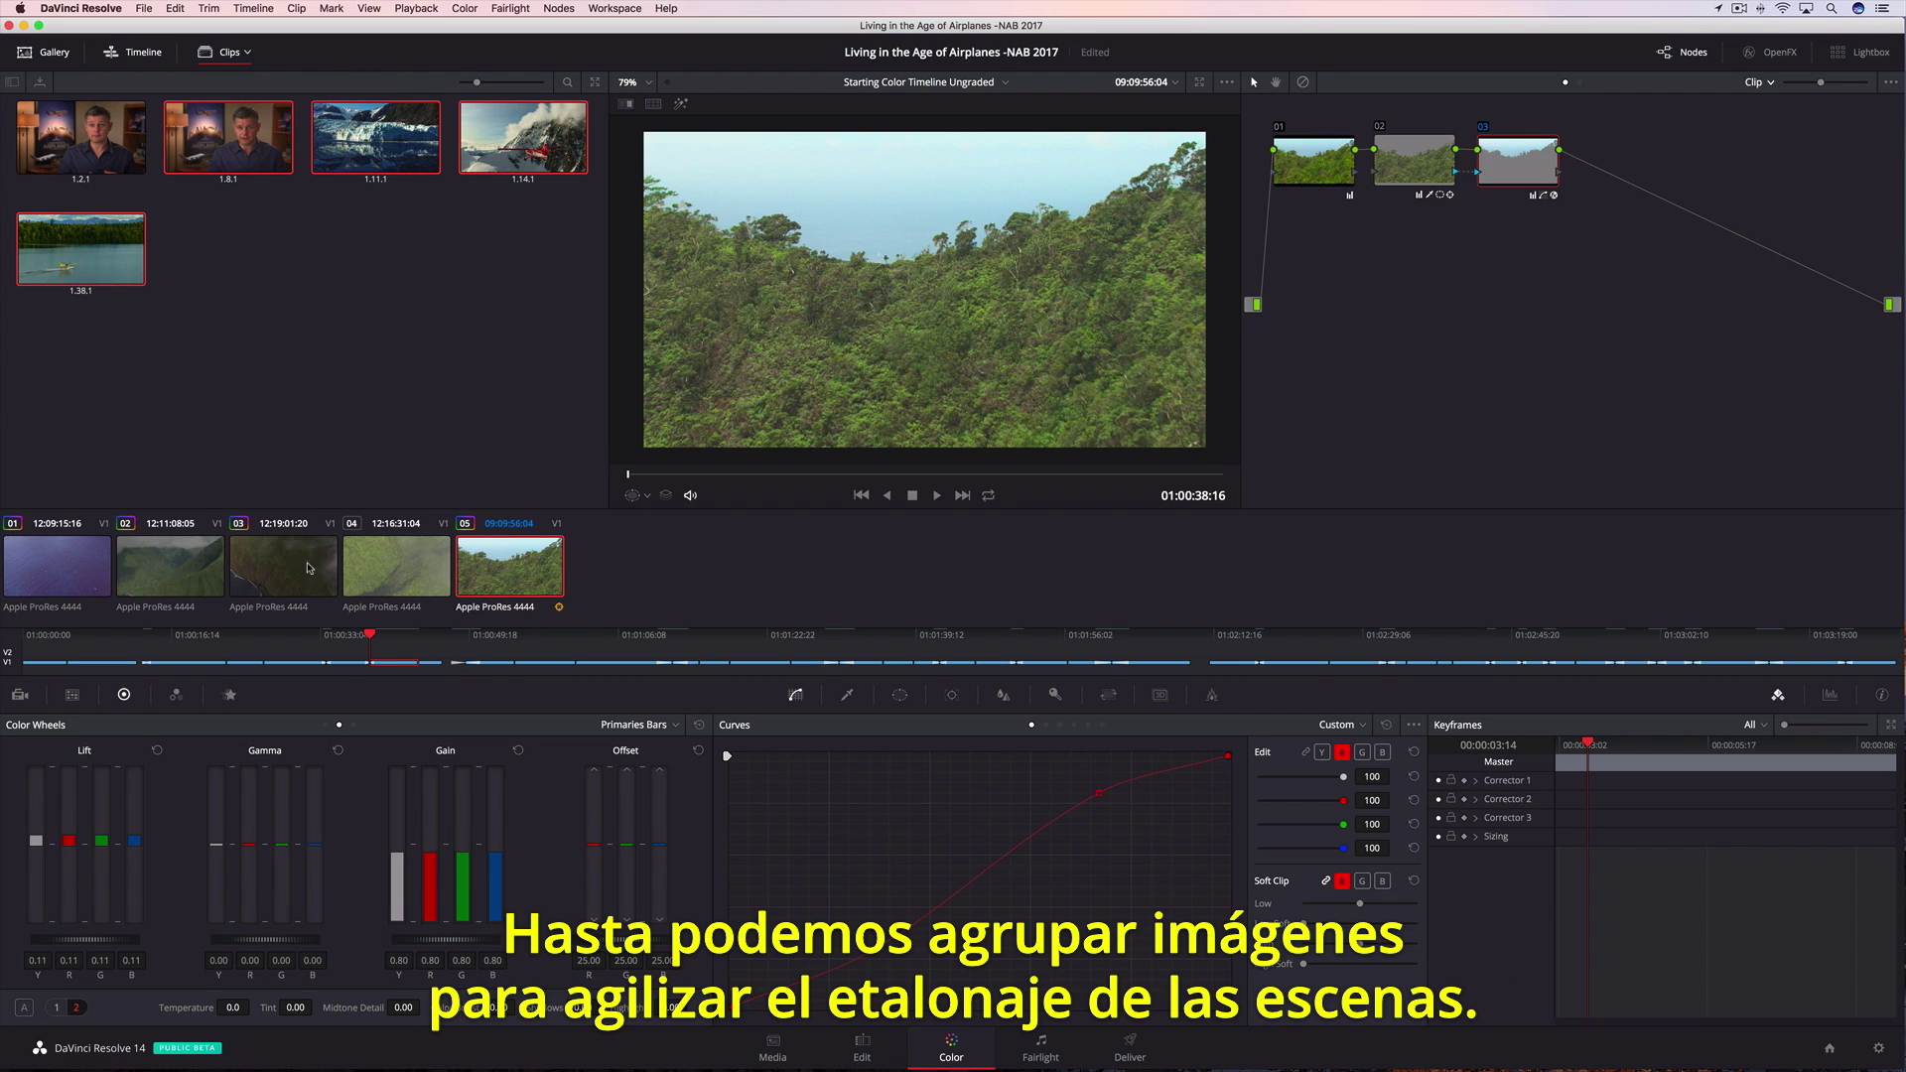
# - Put all five timeline clips into a new group named 'Hawaii Group'
pyautogui.keyDown('shift'); pyautogui.click(79, 564); pyautogui.keyUp('shift')
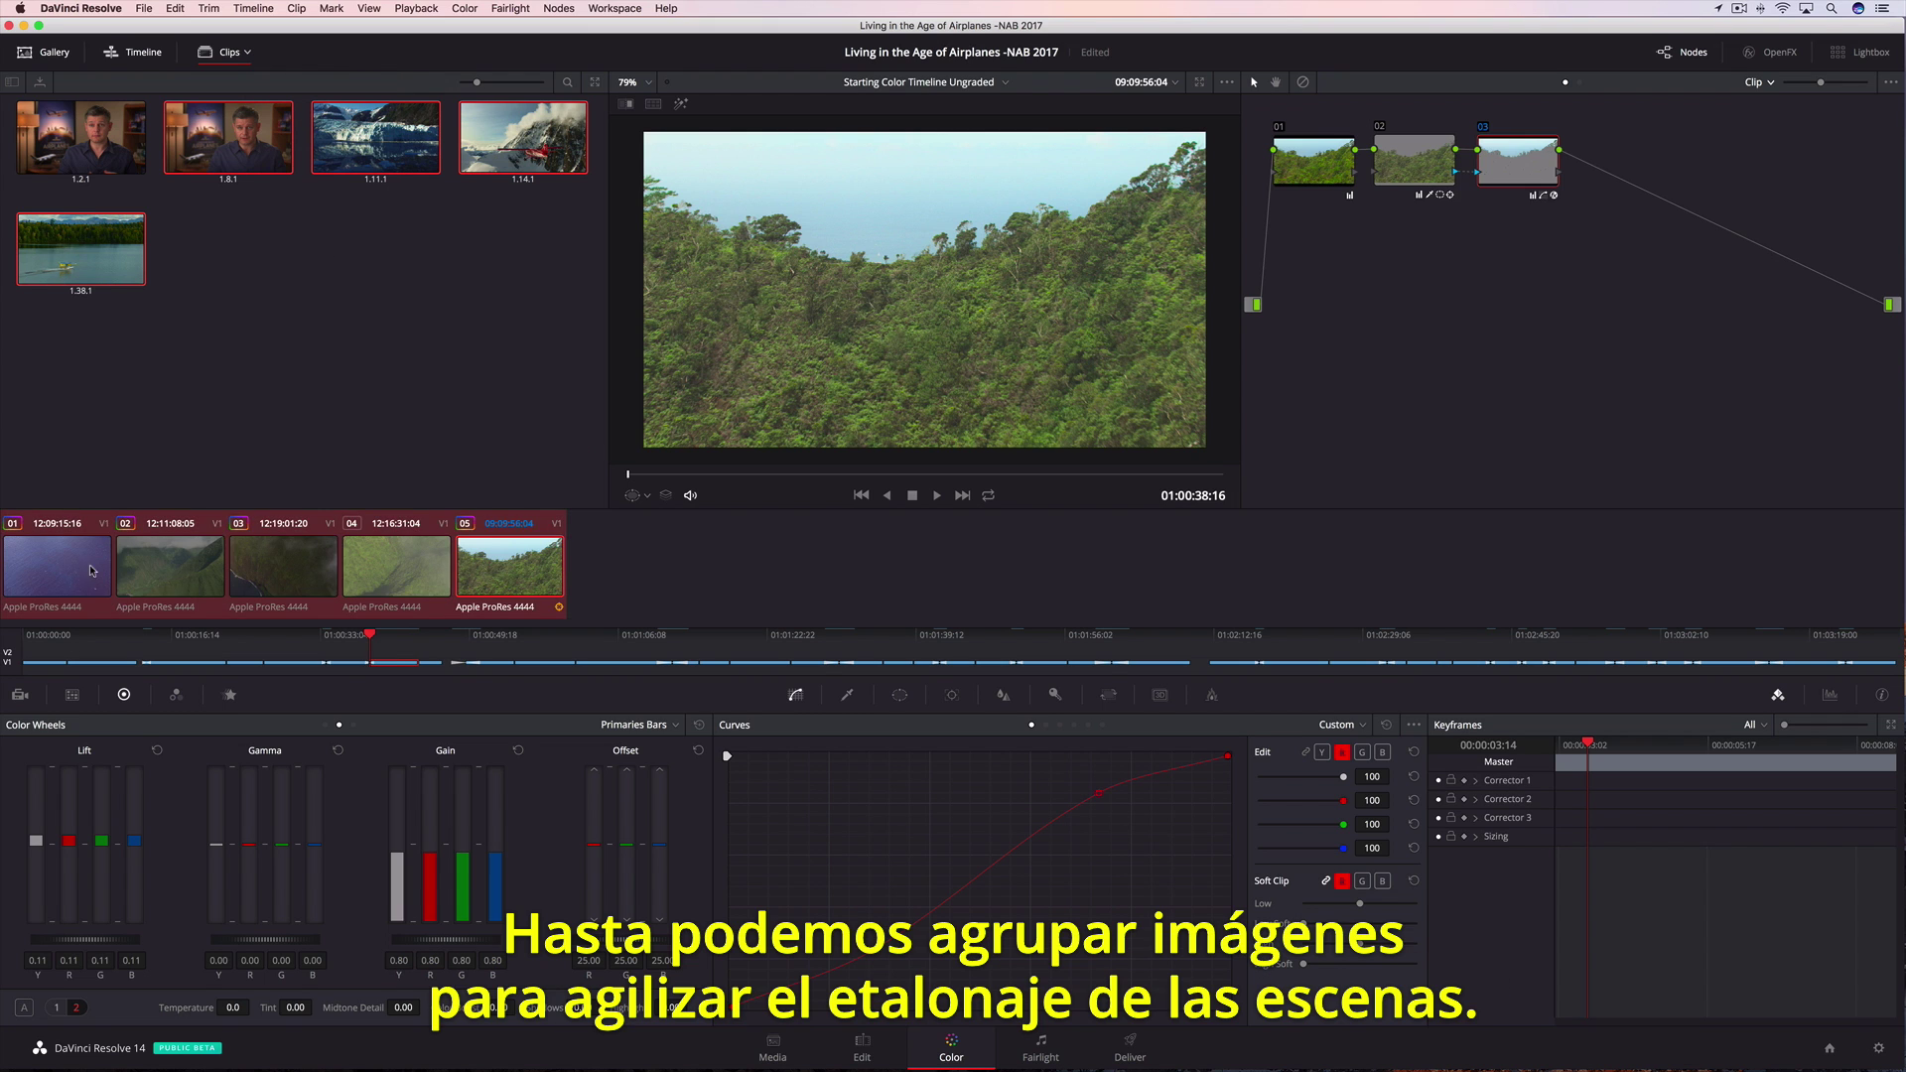
pyautogui.rightClick(337, 552)
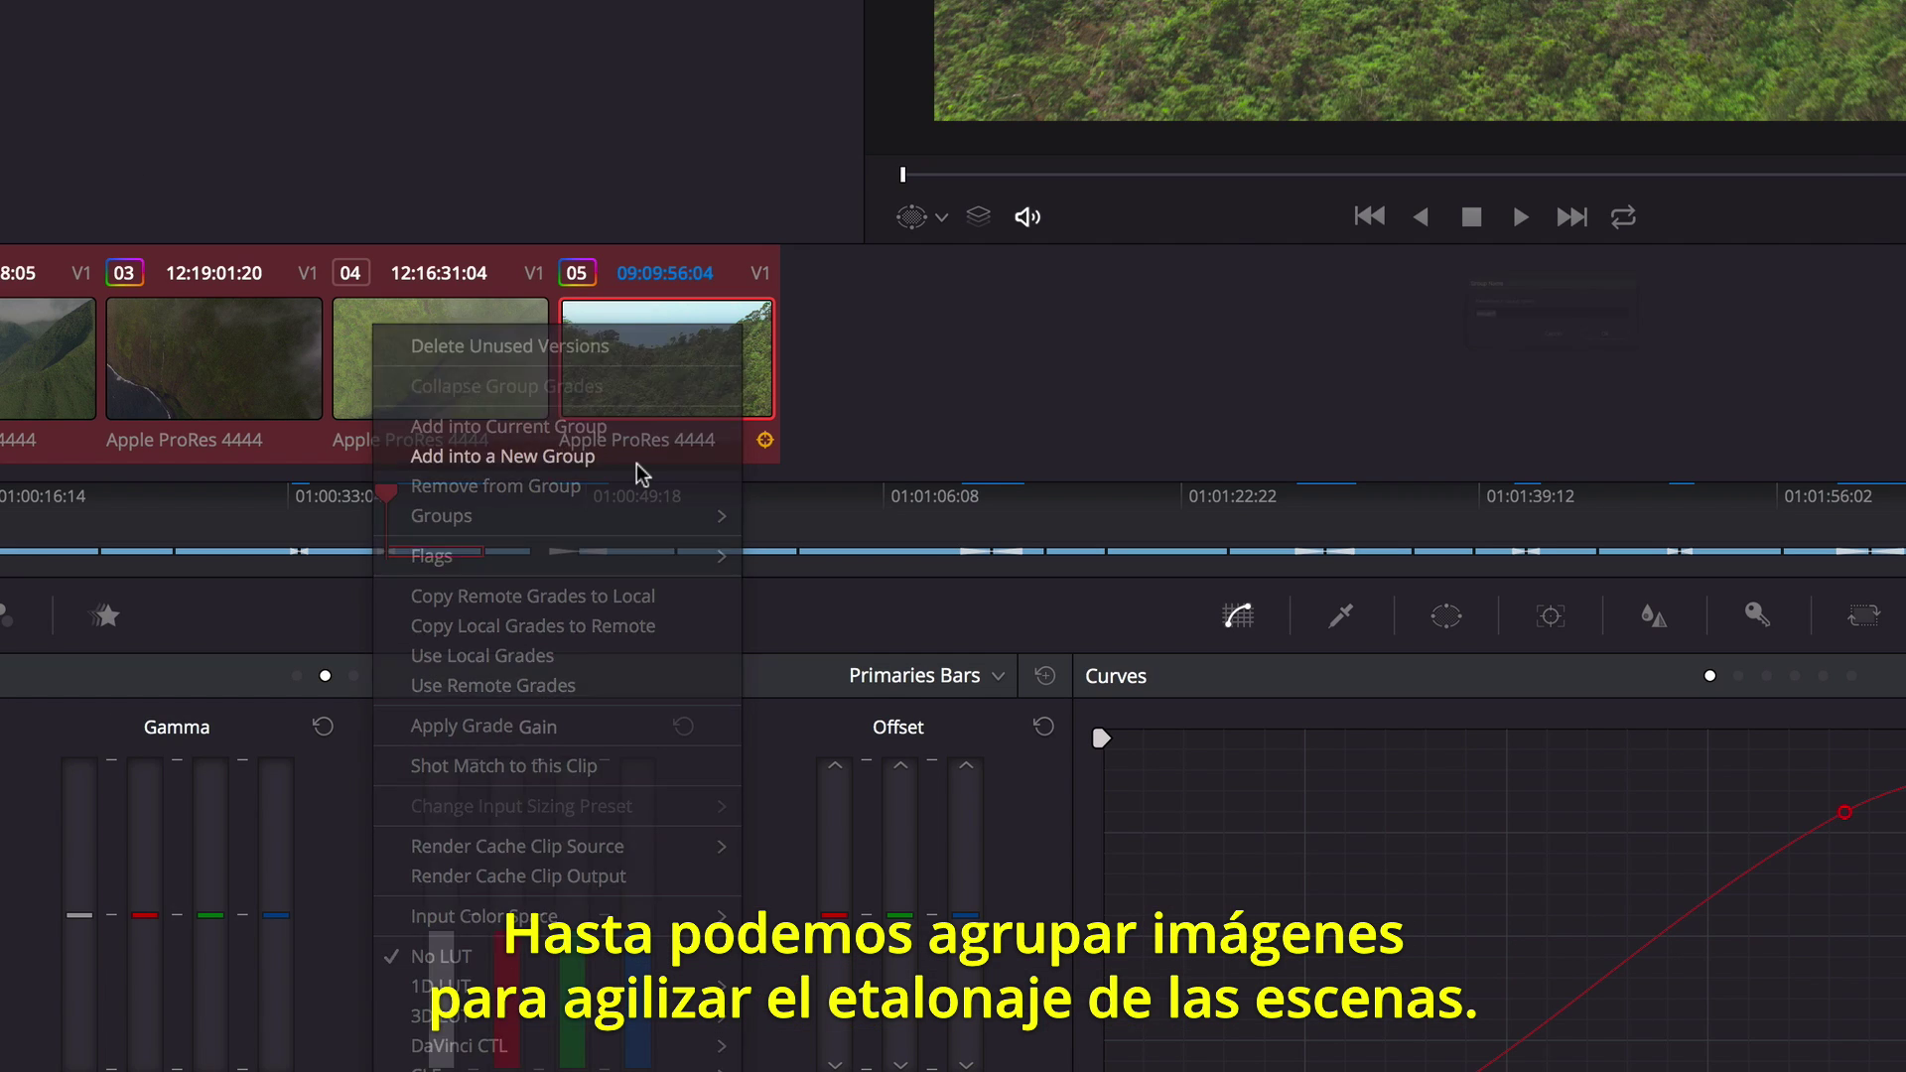
pyautogui.click(635, 463)
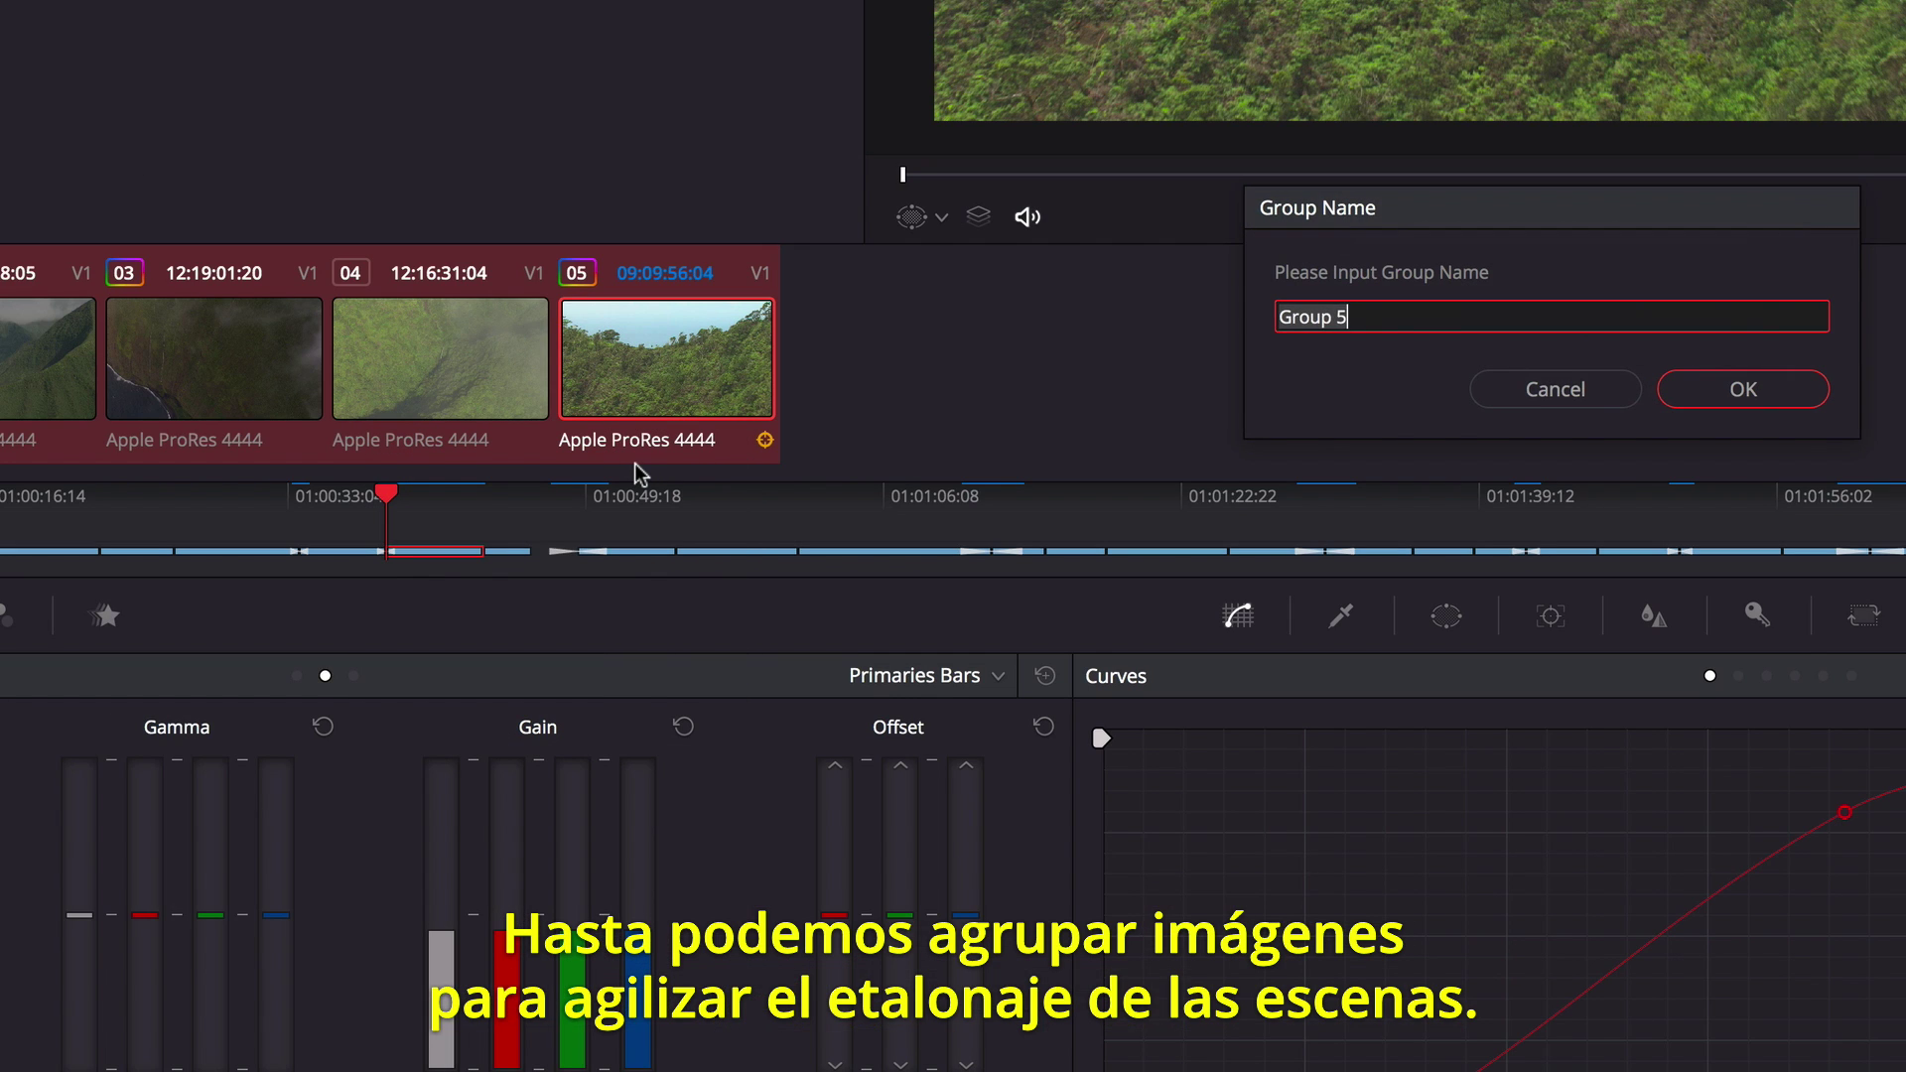
pyautogui.write('Hawaii')
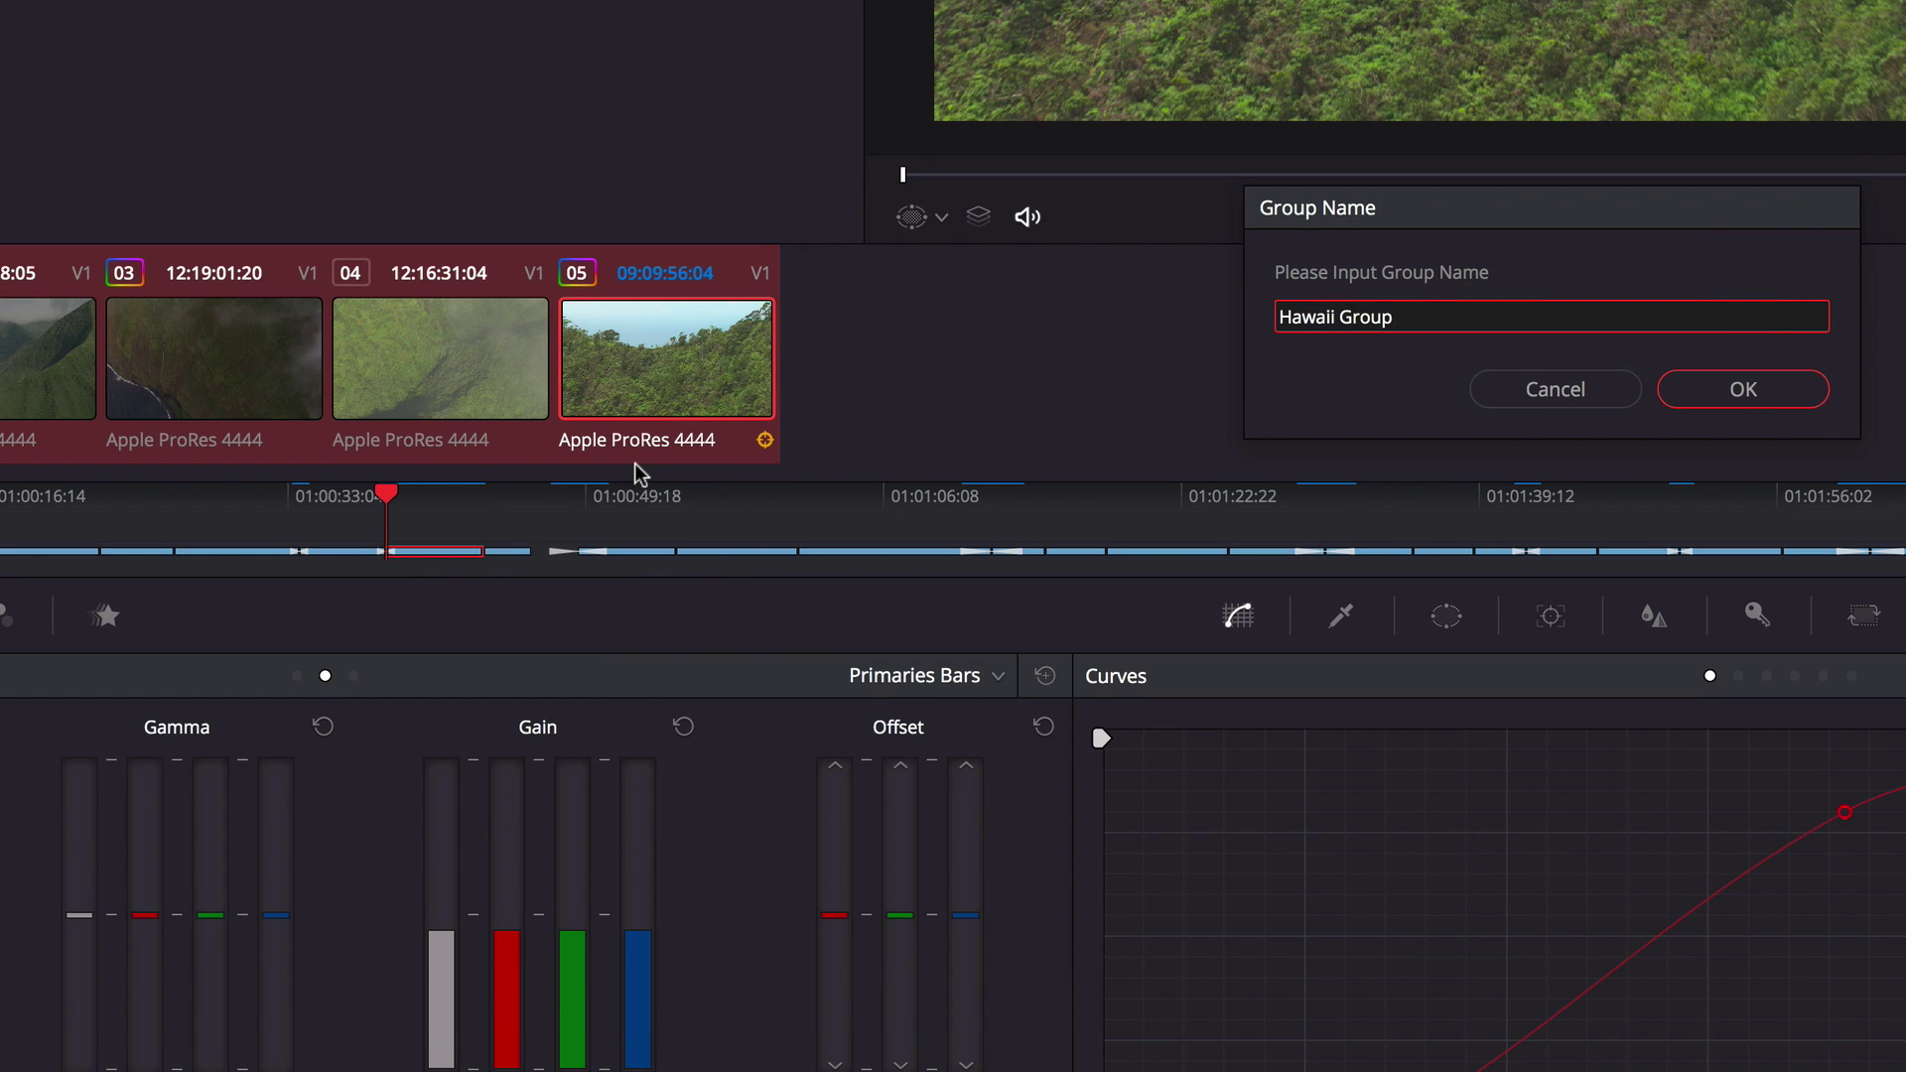
pyautogui.click(1723, 389)
# - In the Group Post-Clip grade, add a wide, softened oval circle window vignette
pyautogui.click(1751, 84)
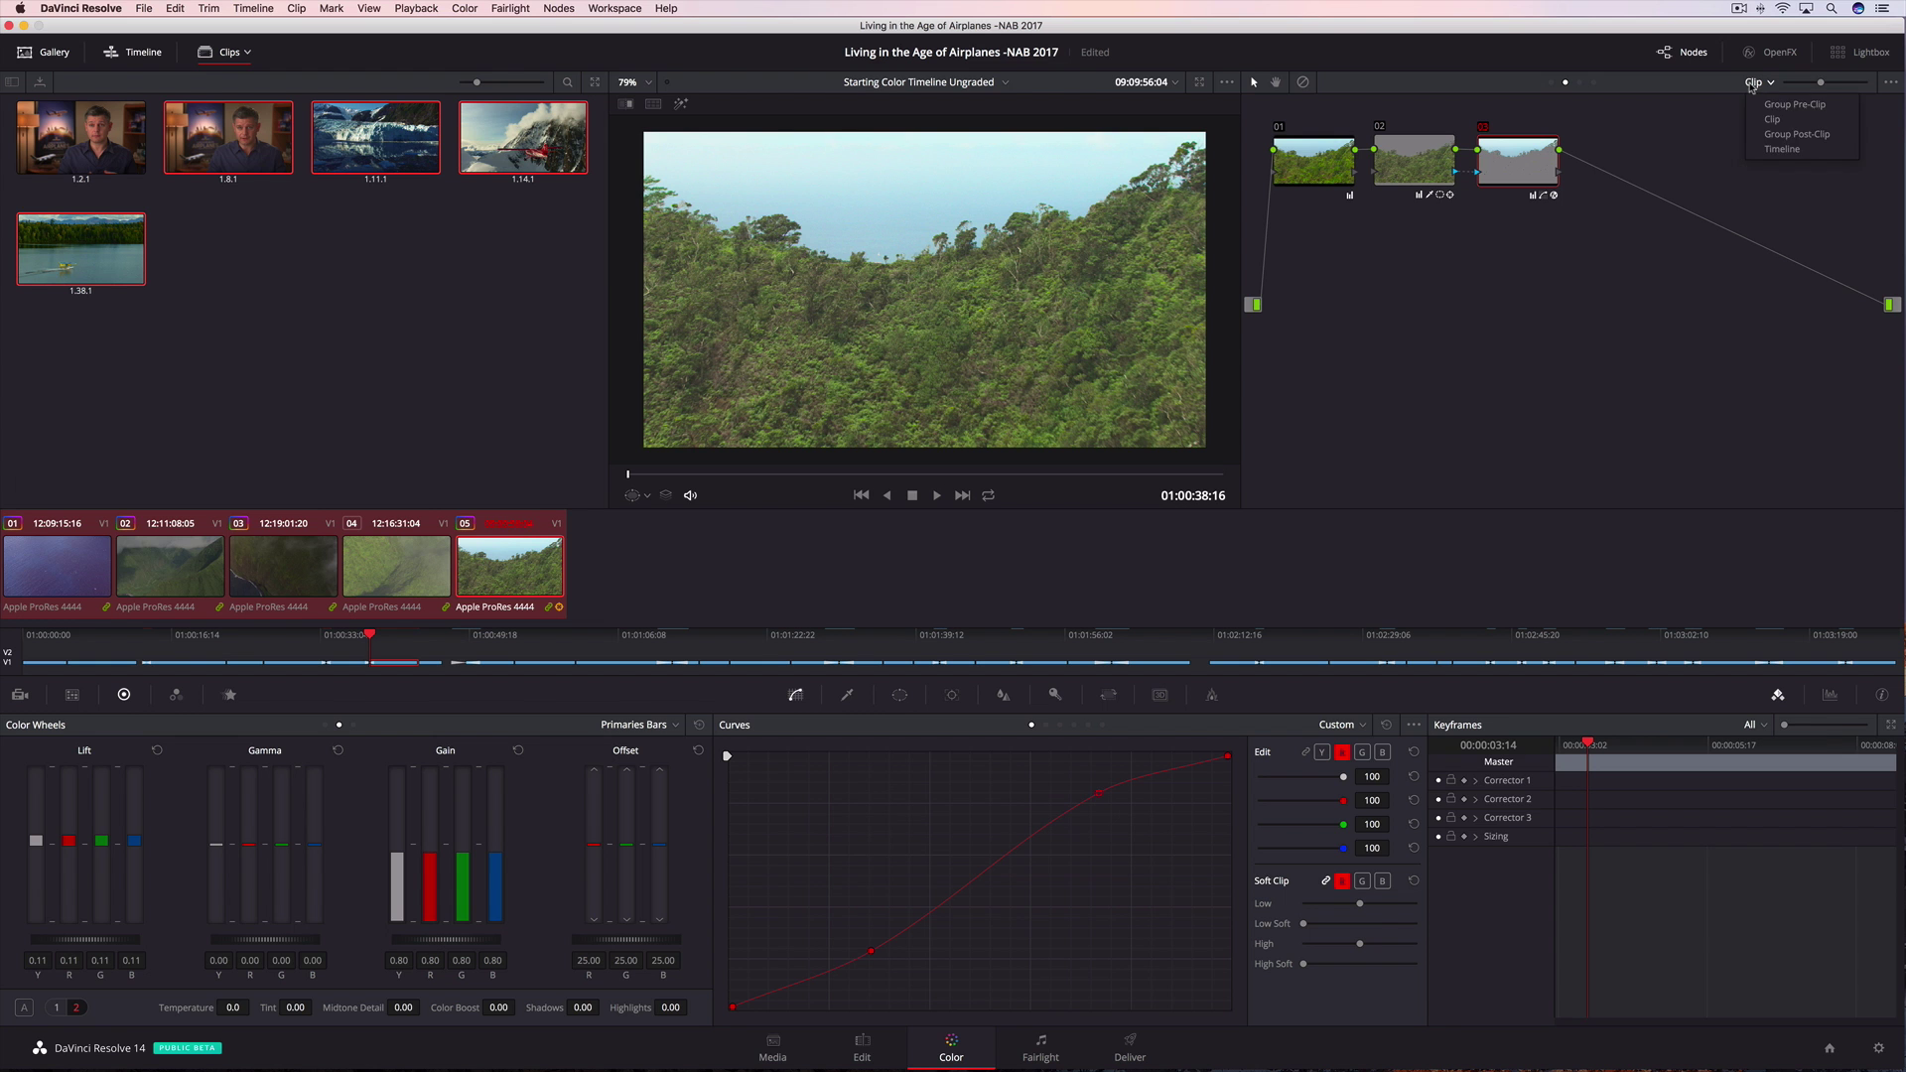
pyautogui.click(1759, 135)
pyautogui.click(901, 695)
pyautogui.click(746, 834)
pyautogui.moveTo(1013, 292); pyautogui.dragTo(1158, 290)
pyautogui.moveTo(1276, 879); pyautogui.dragTo(1321, 879)
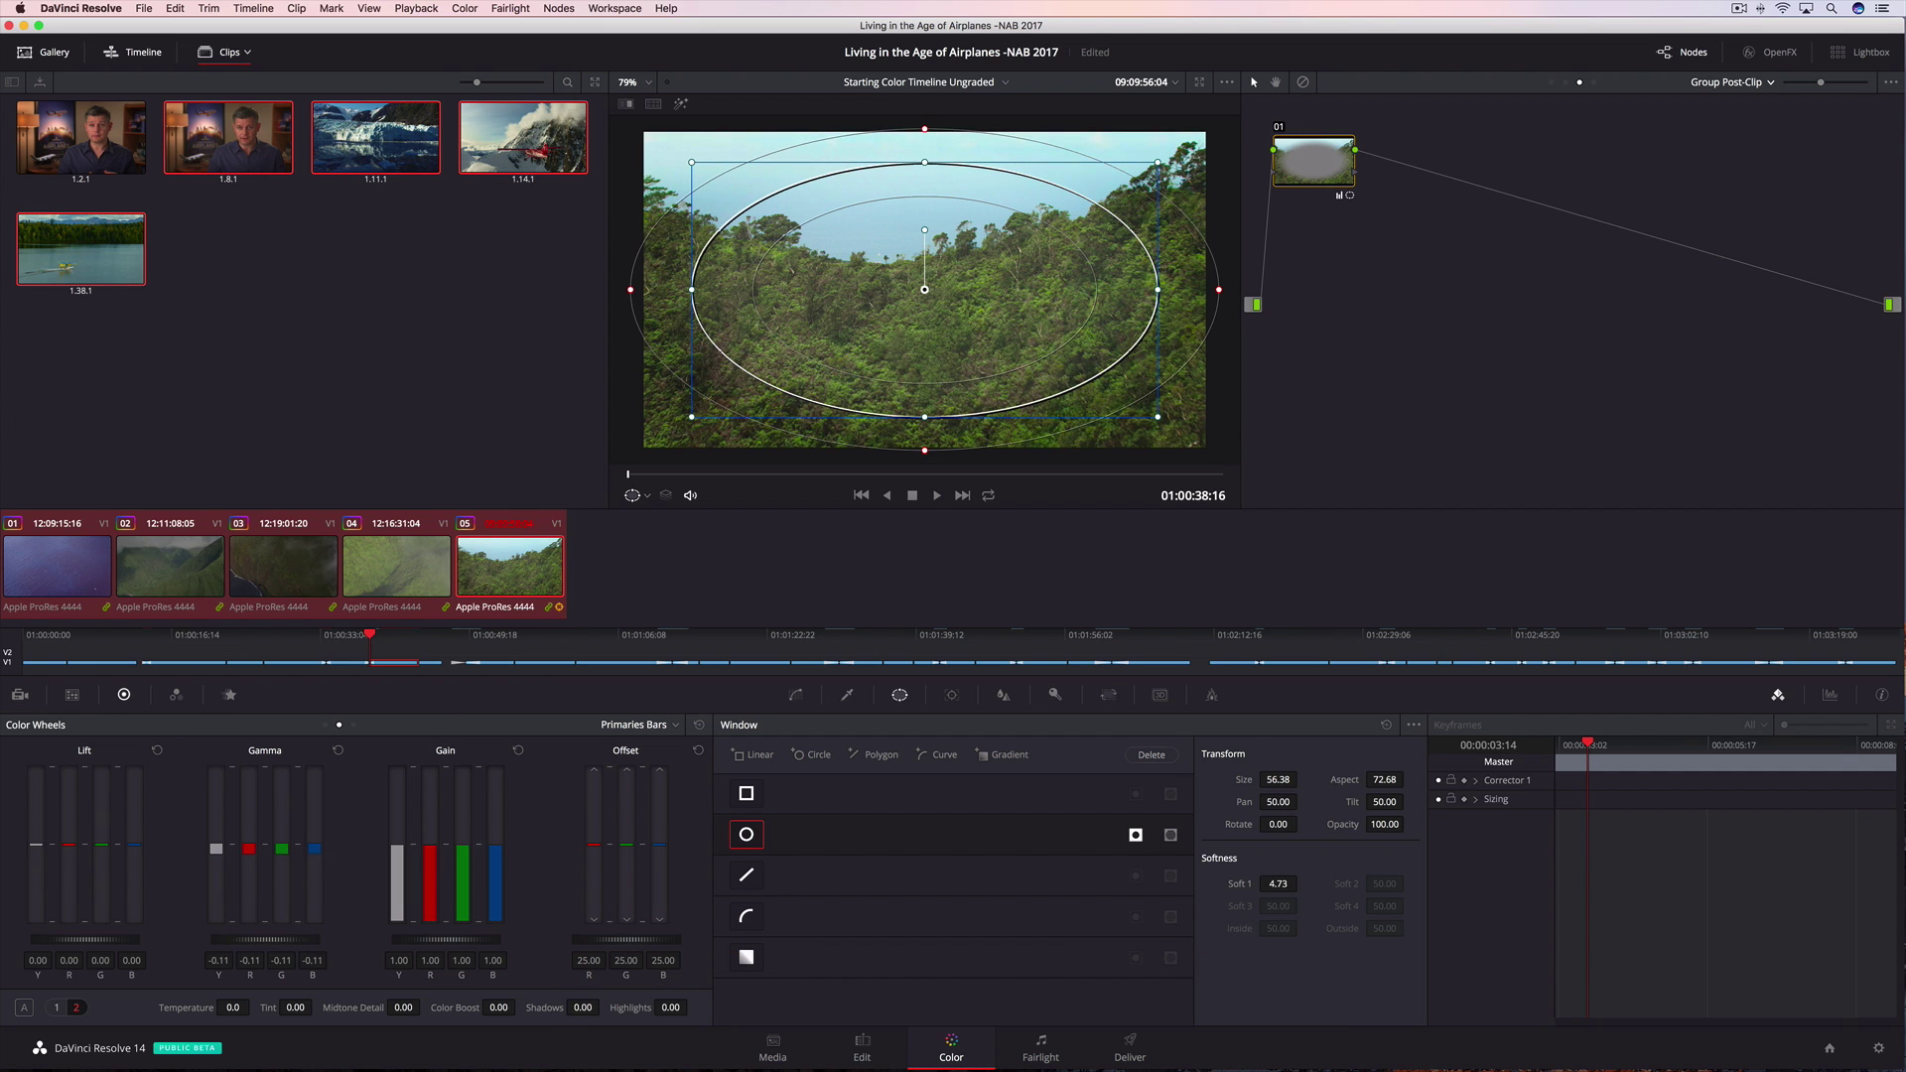
# - Return to clip 01's own Clip grade and raise its Color Boost to 68.50
pyautogui.click(405, 575)
pyautogui.click(282, 573)
pyautogui.click(189, 571)
pyautogui.click(95, 567)
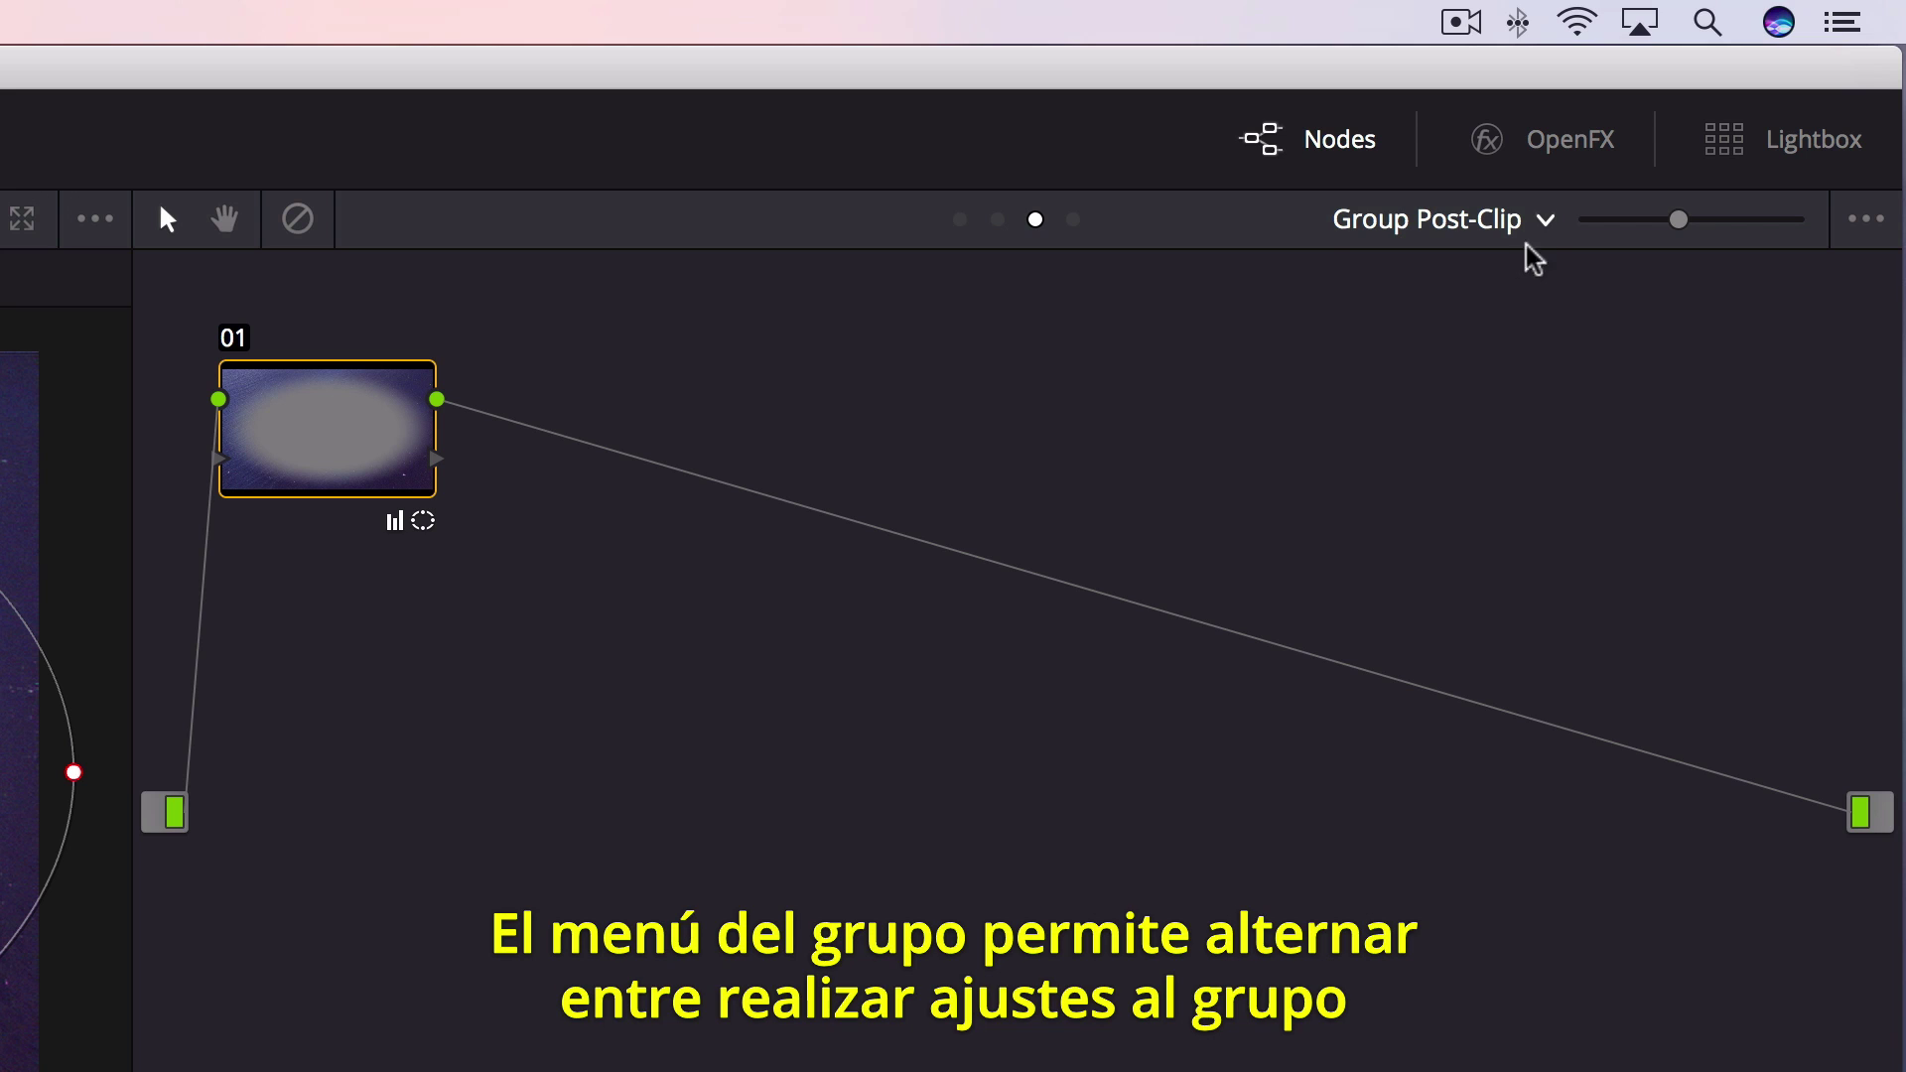
pyautogui.click(1768, 83)
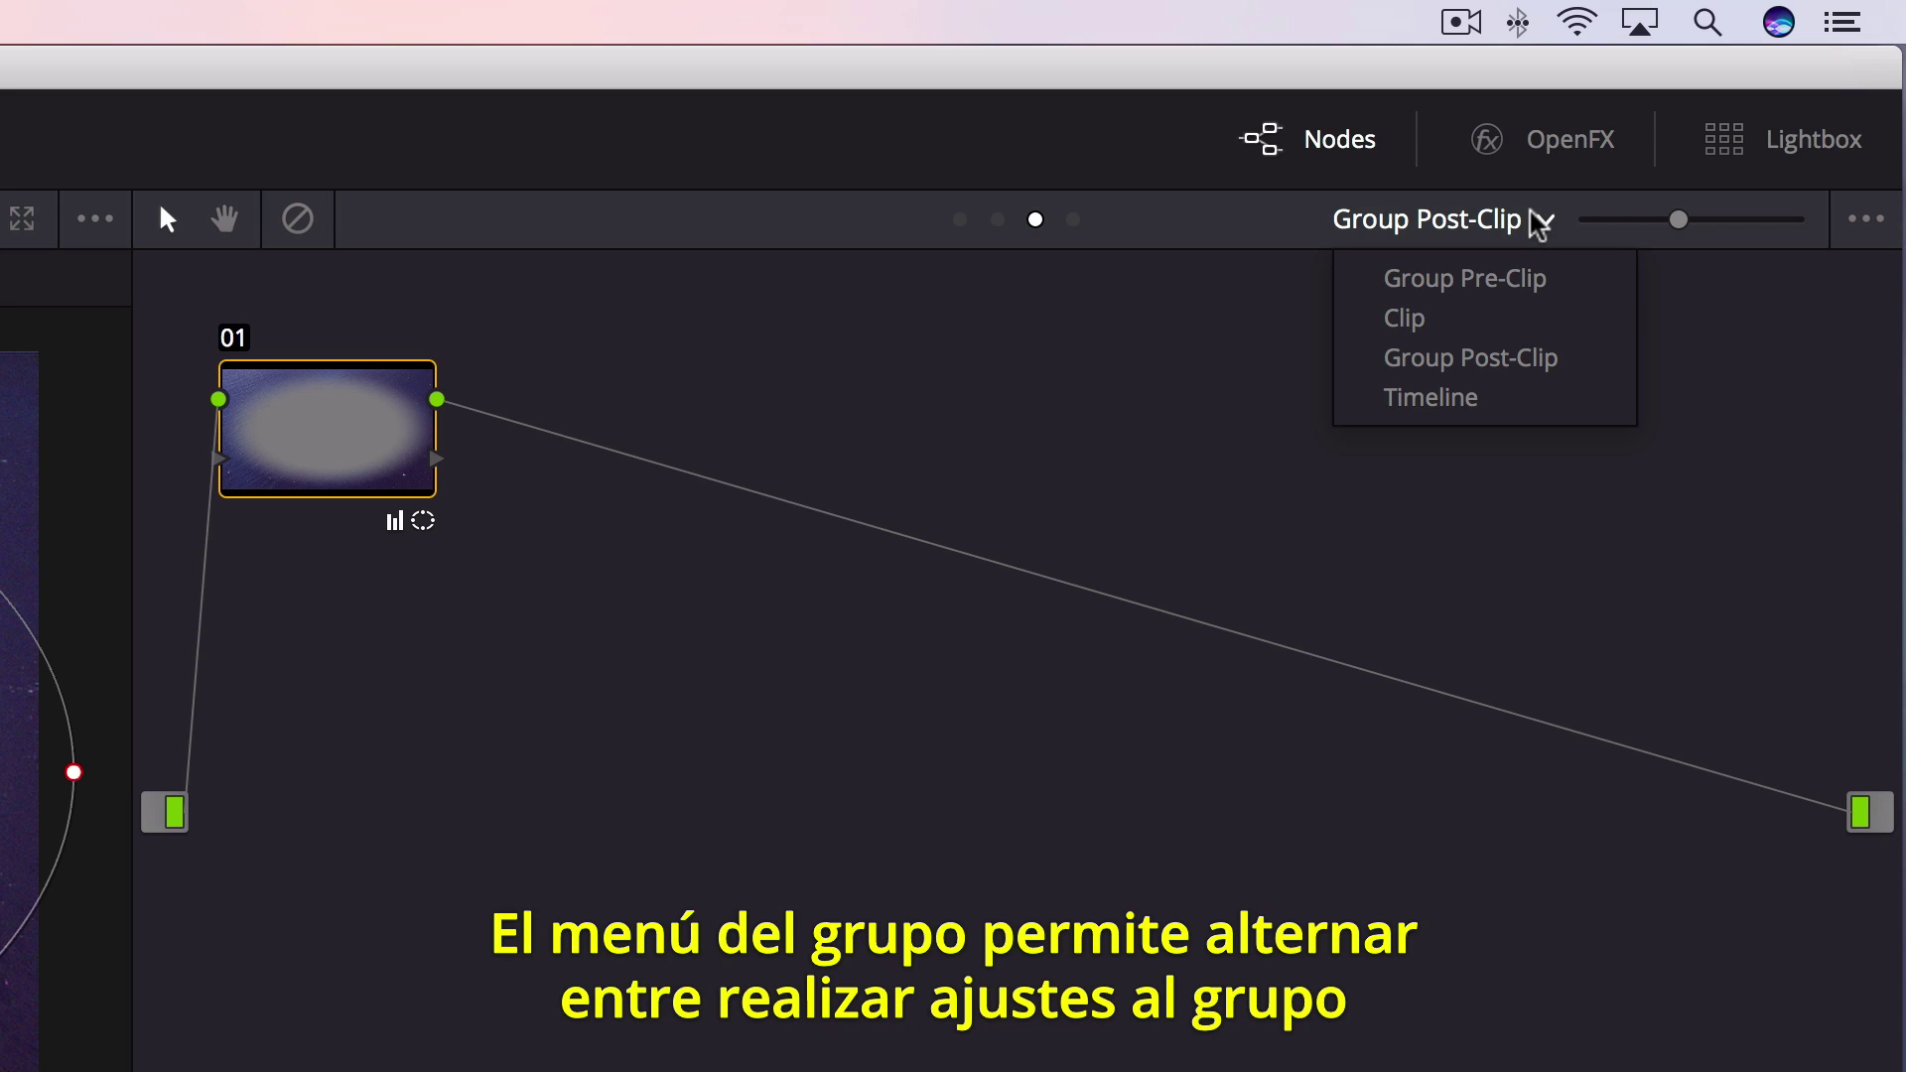
pyautogui.click(1536, 318)
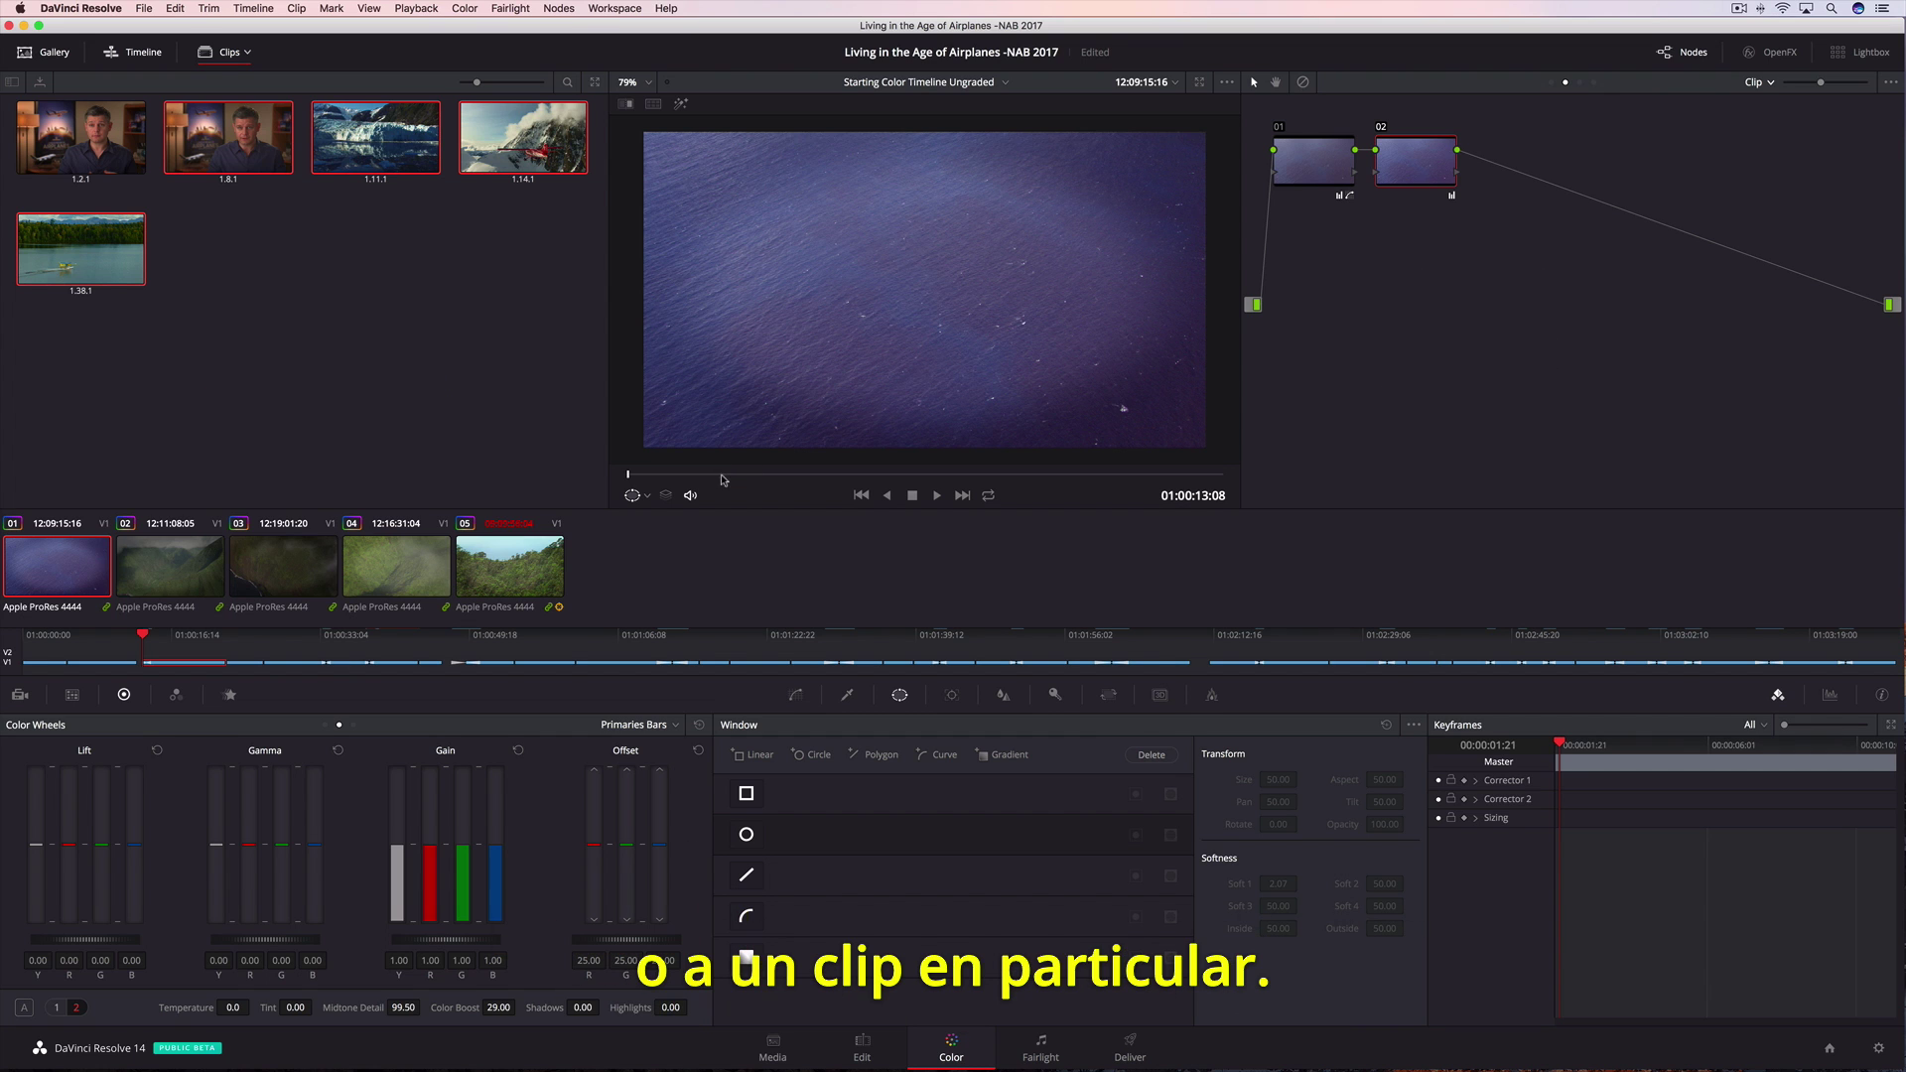
pyautogui.moveTo(765, 477); pyautogui.dragTo(1075, 485)
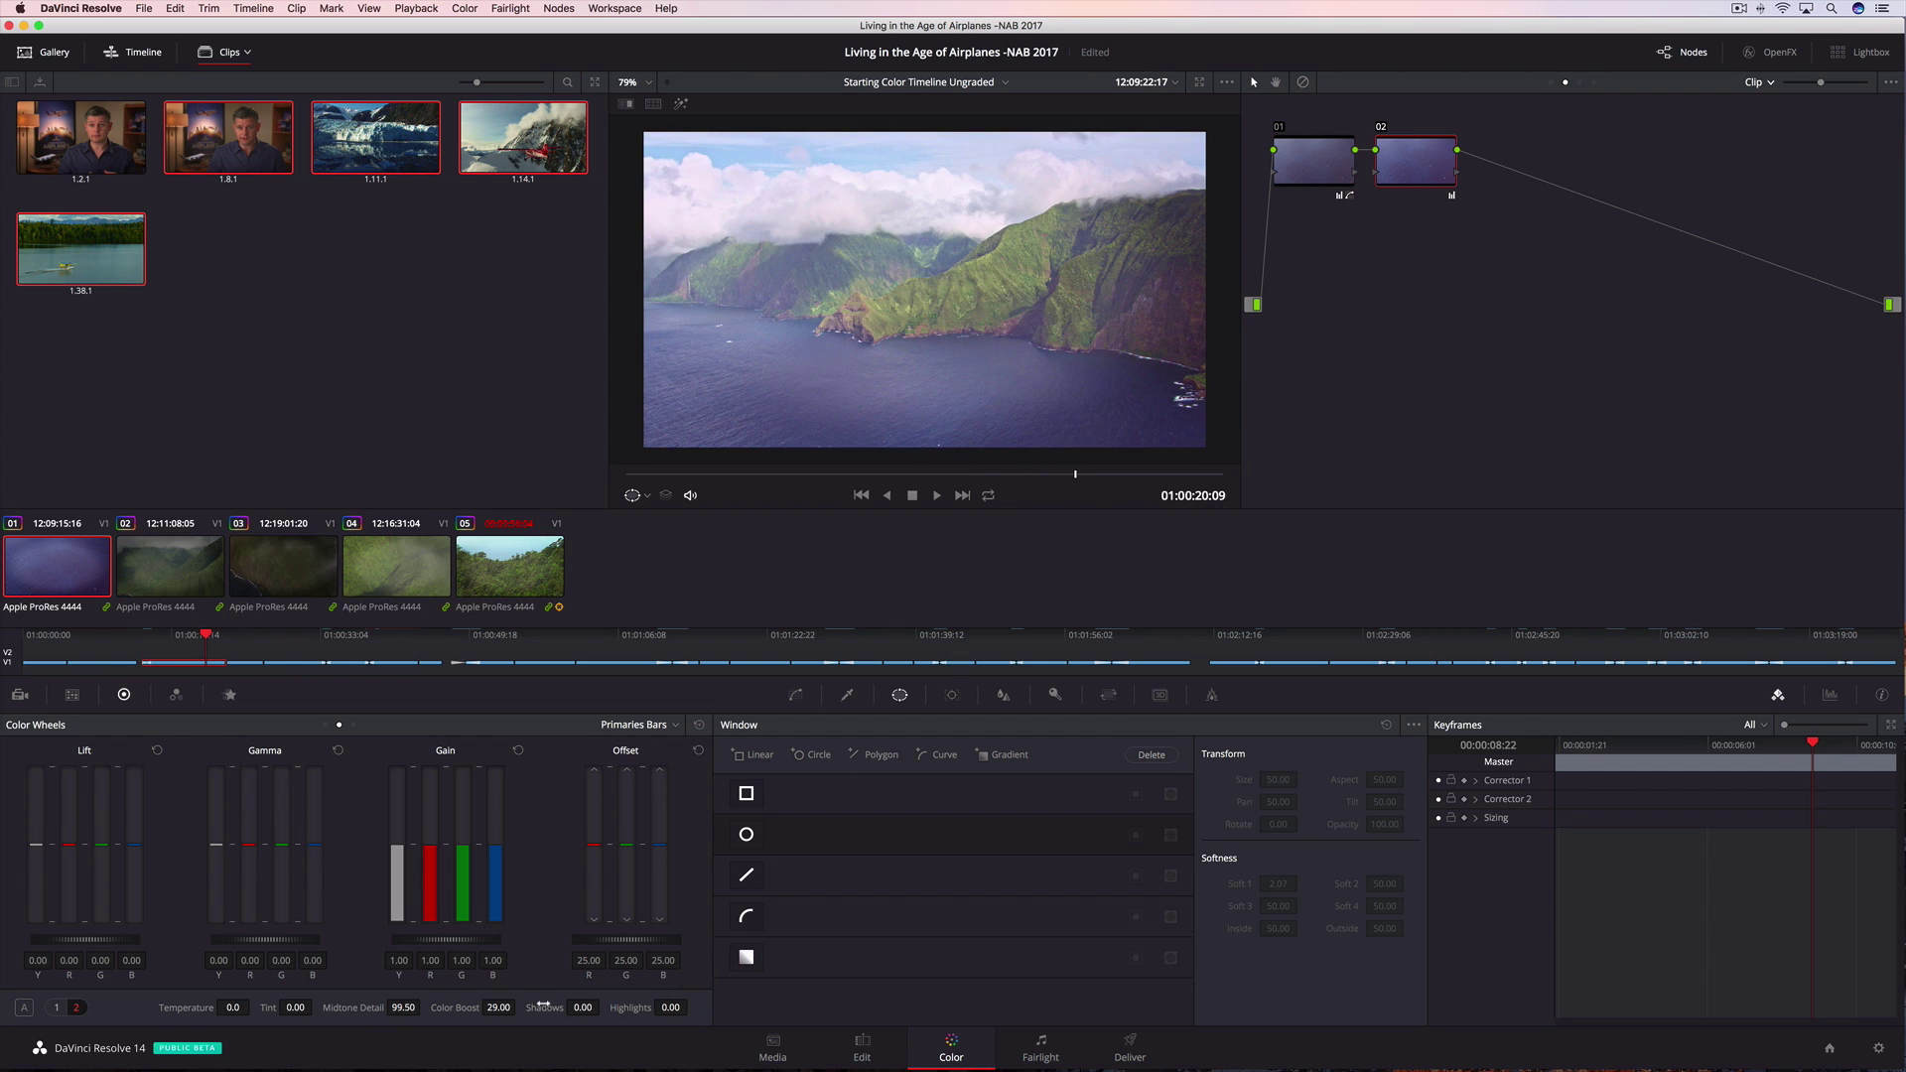
pyautogui.moveTo(518, 1005); pyautogui.dragTo(518, 1006)
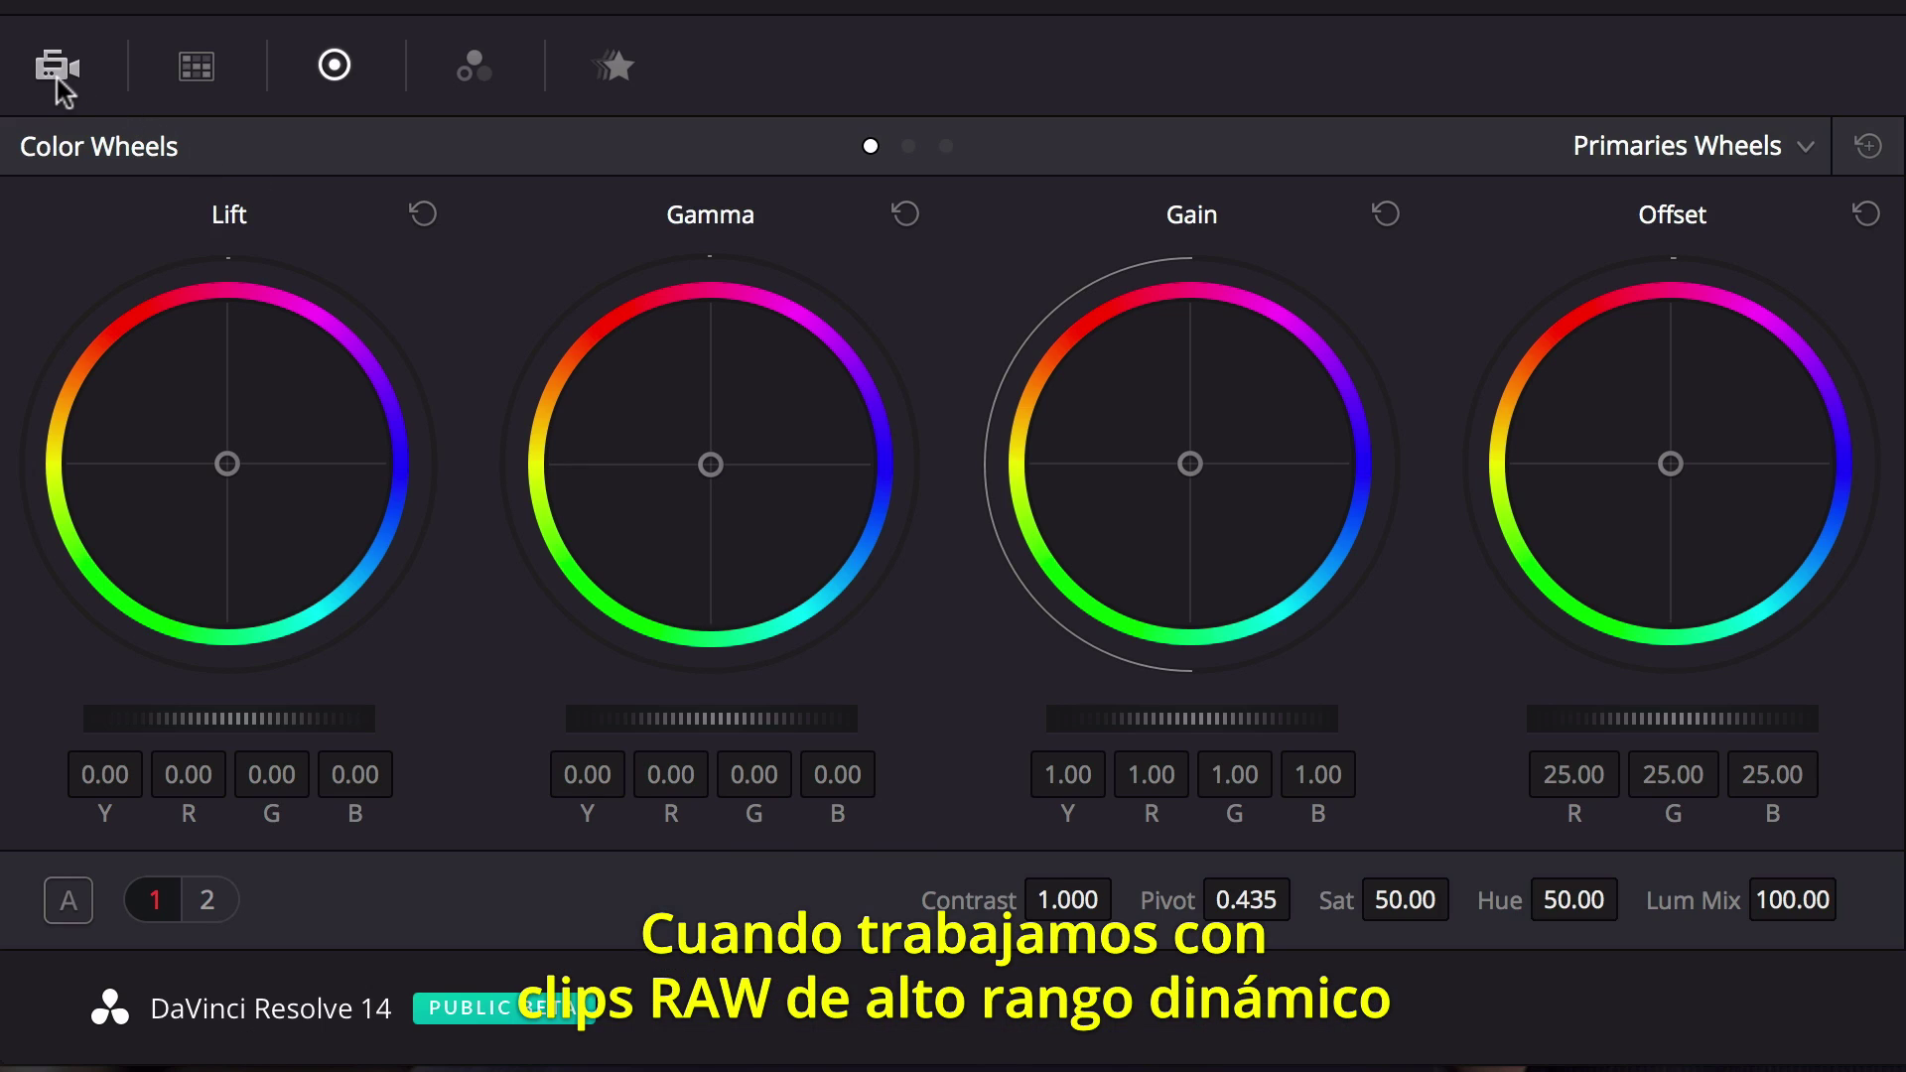
# - In Camera Raw, set Decode Using to Clip, ISO to 200 and exposure to 0.46
pyautogui.click(57, 69)
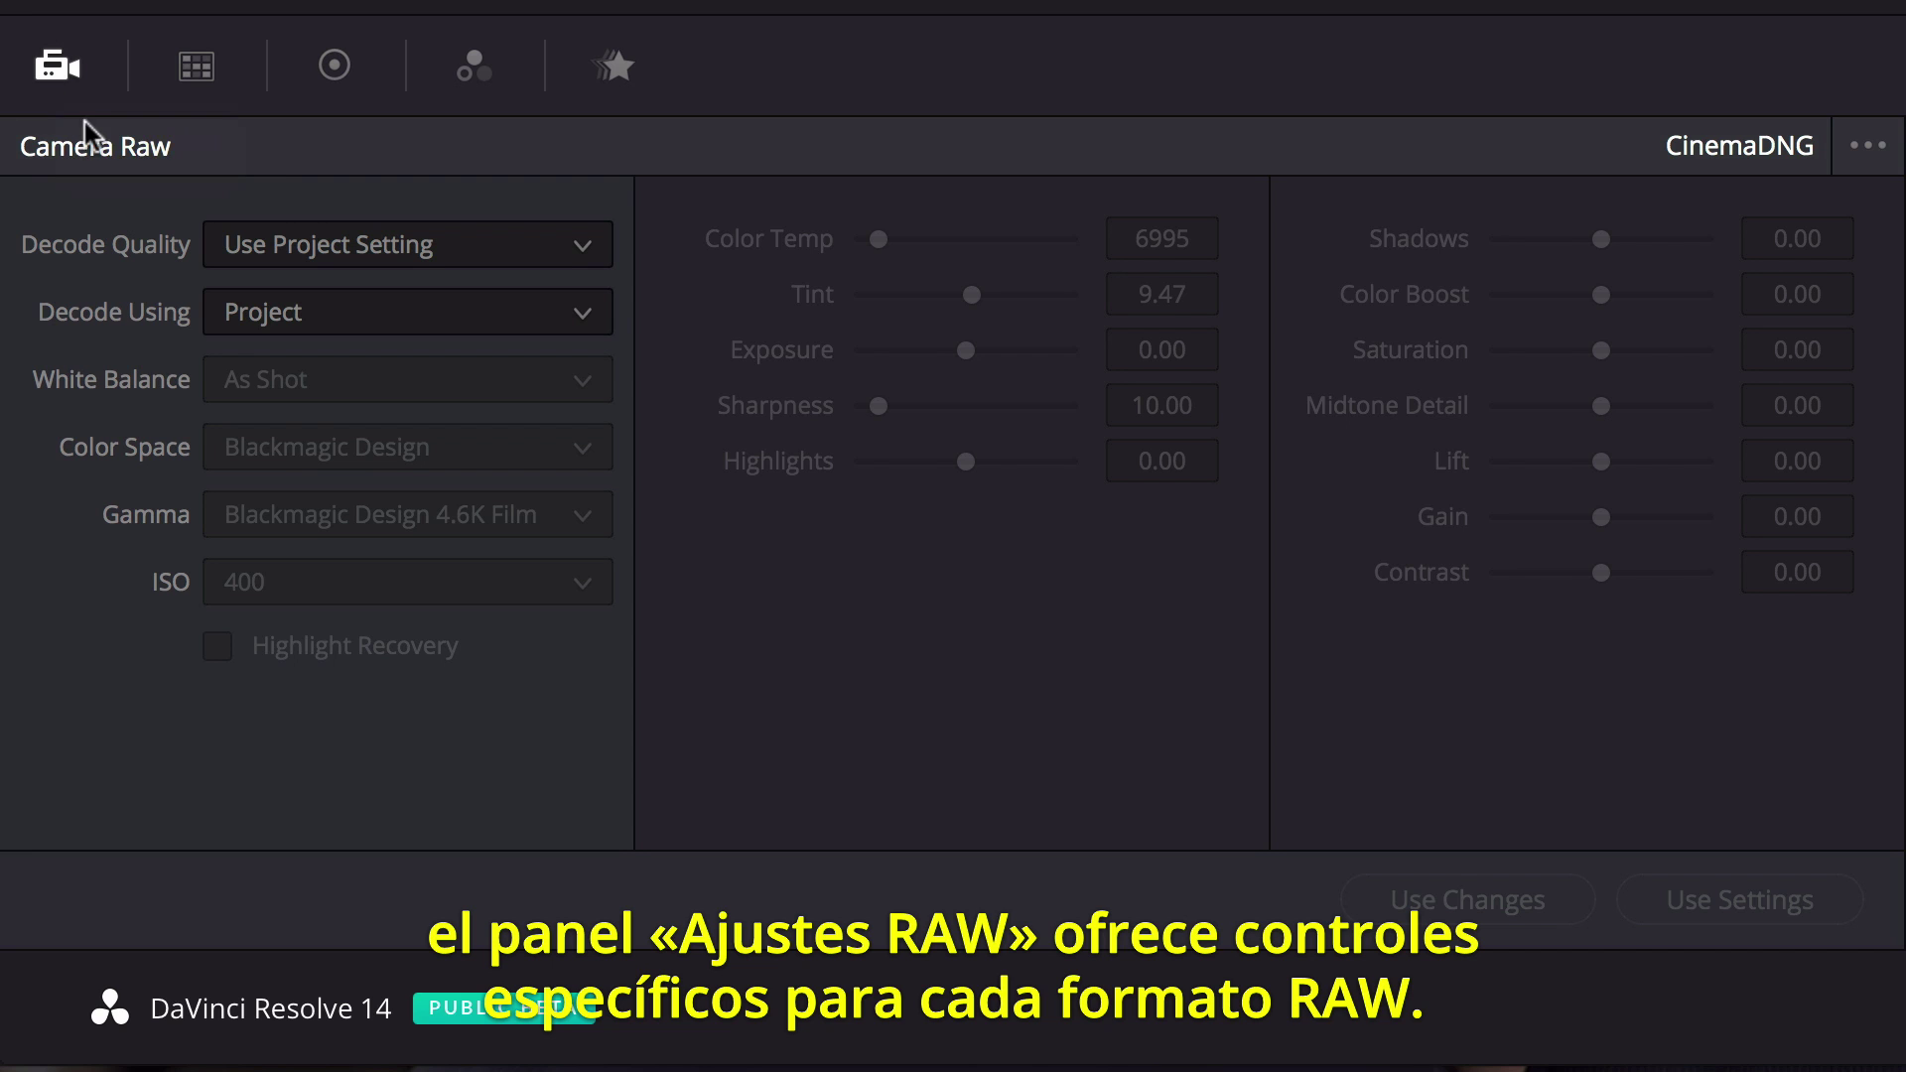
pyautogui.click(301, 312)
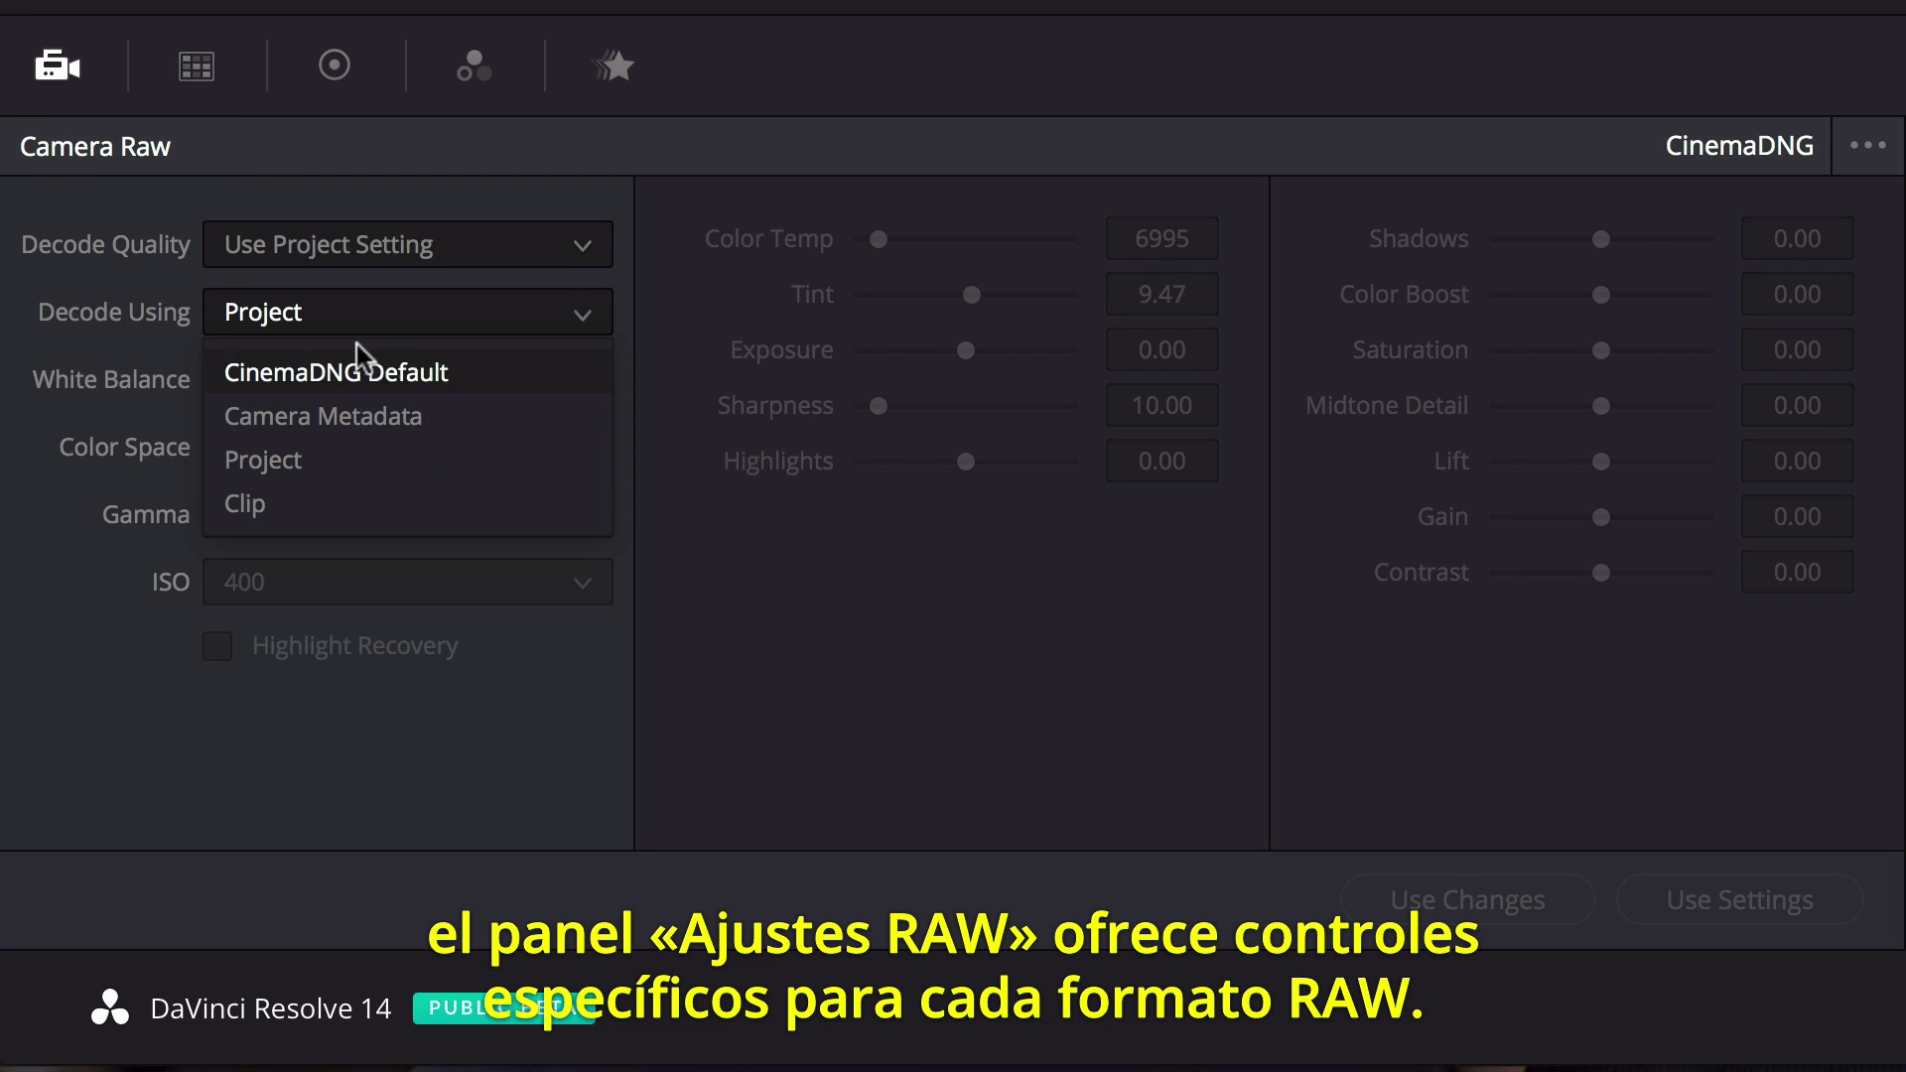
pyautogui.click(415, 497)
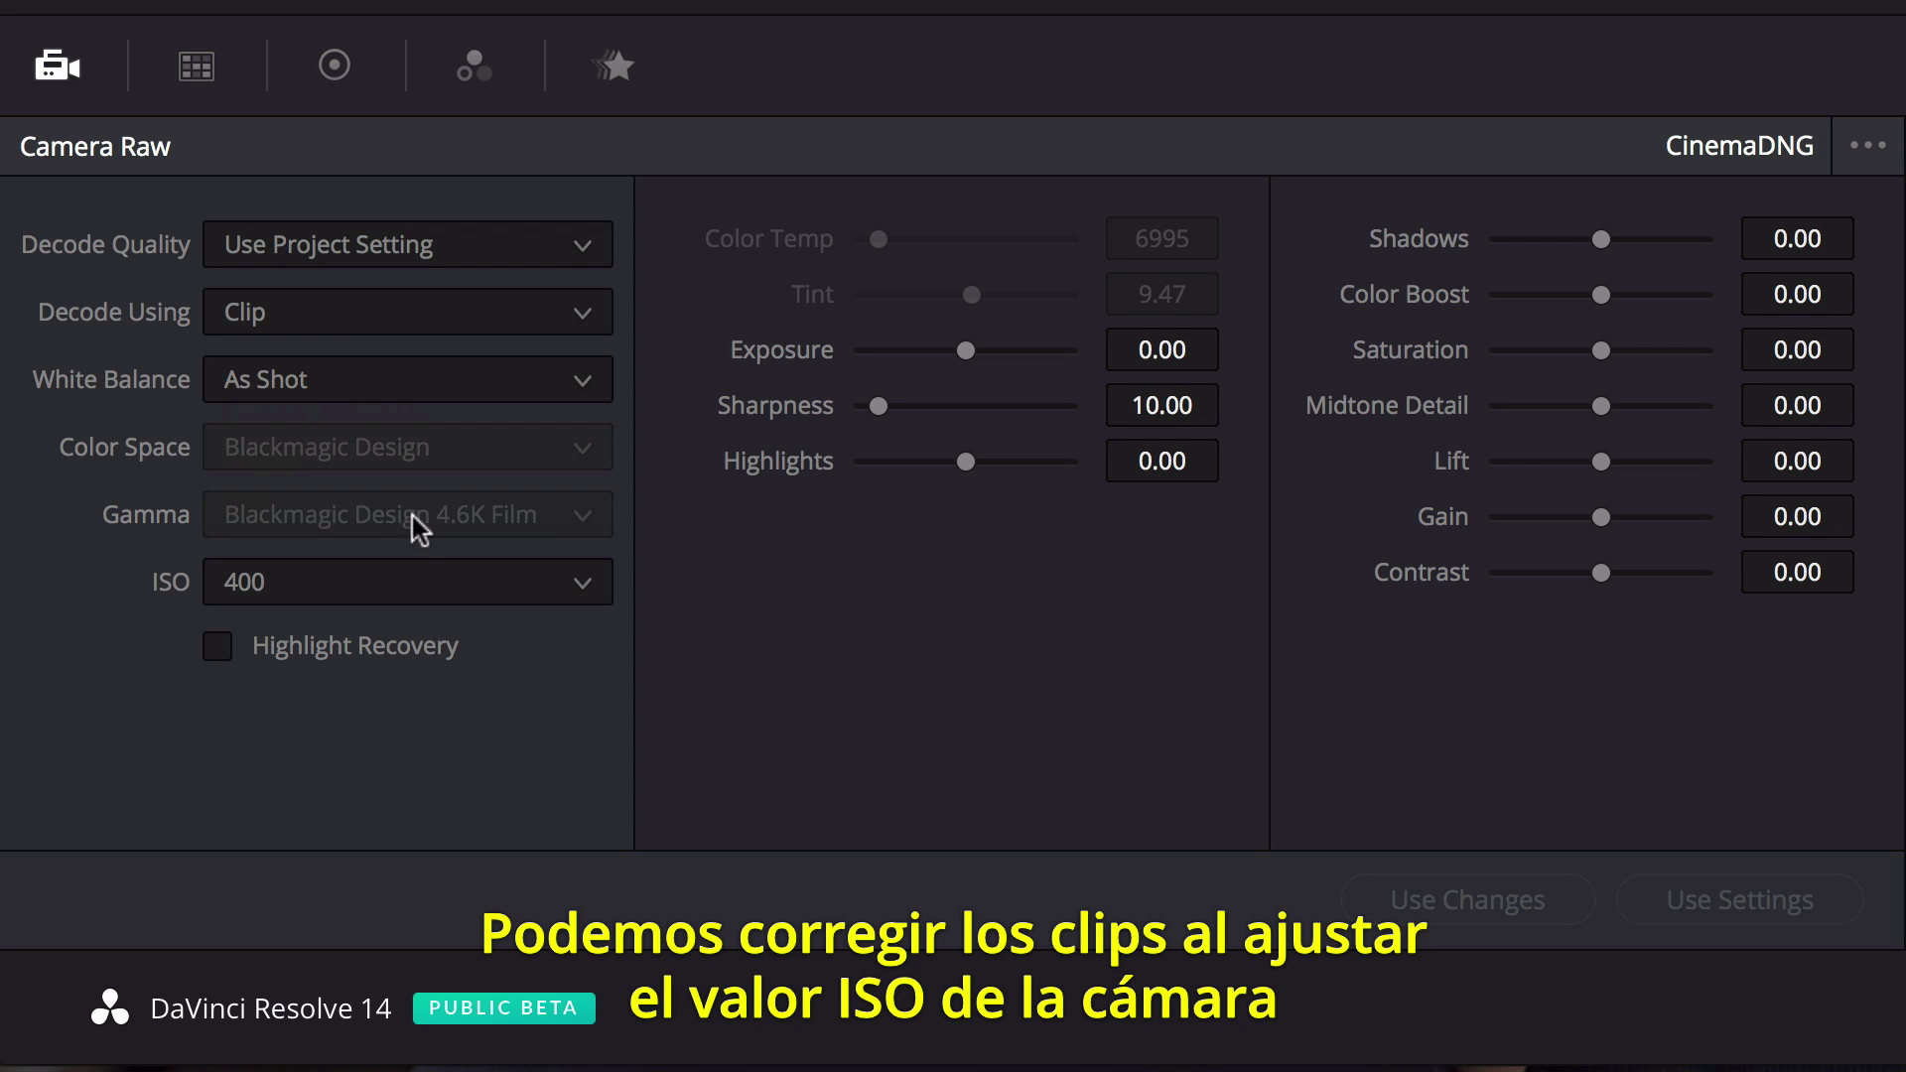
pyautogui.click(422, 580)
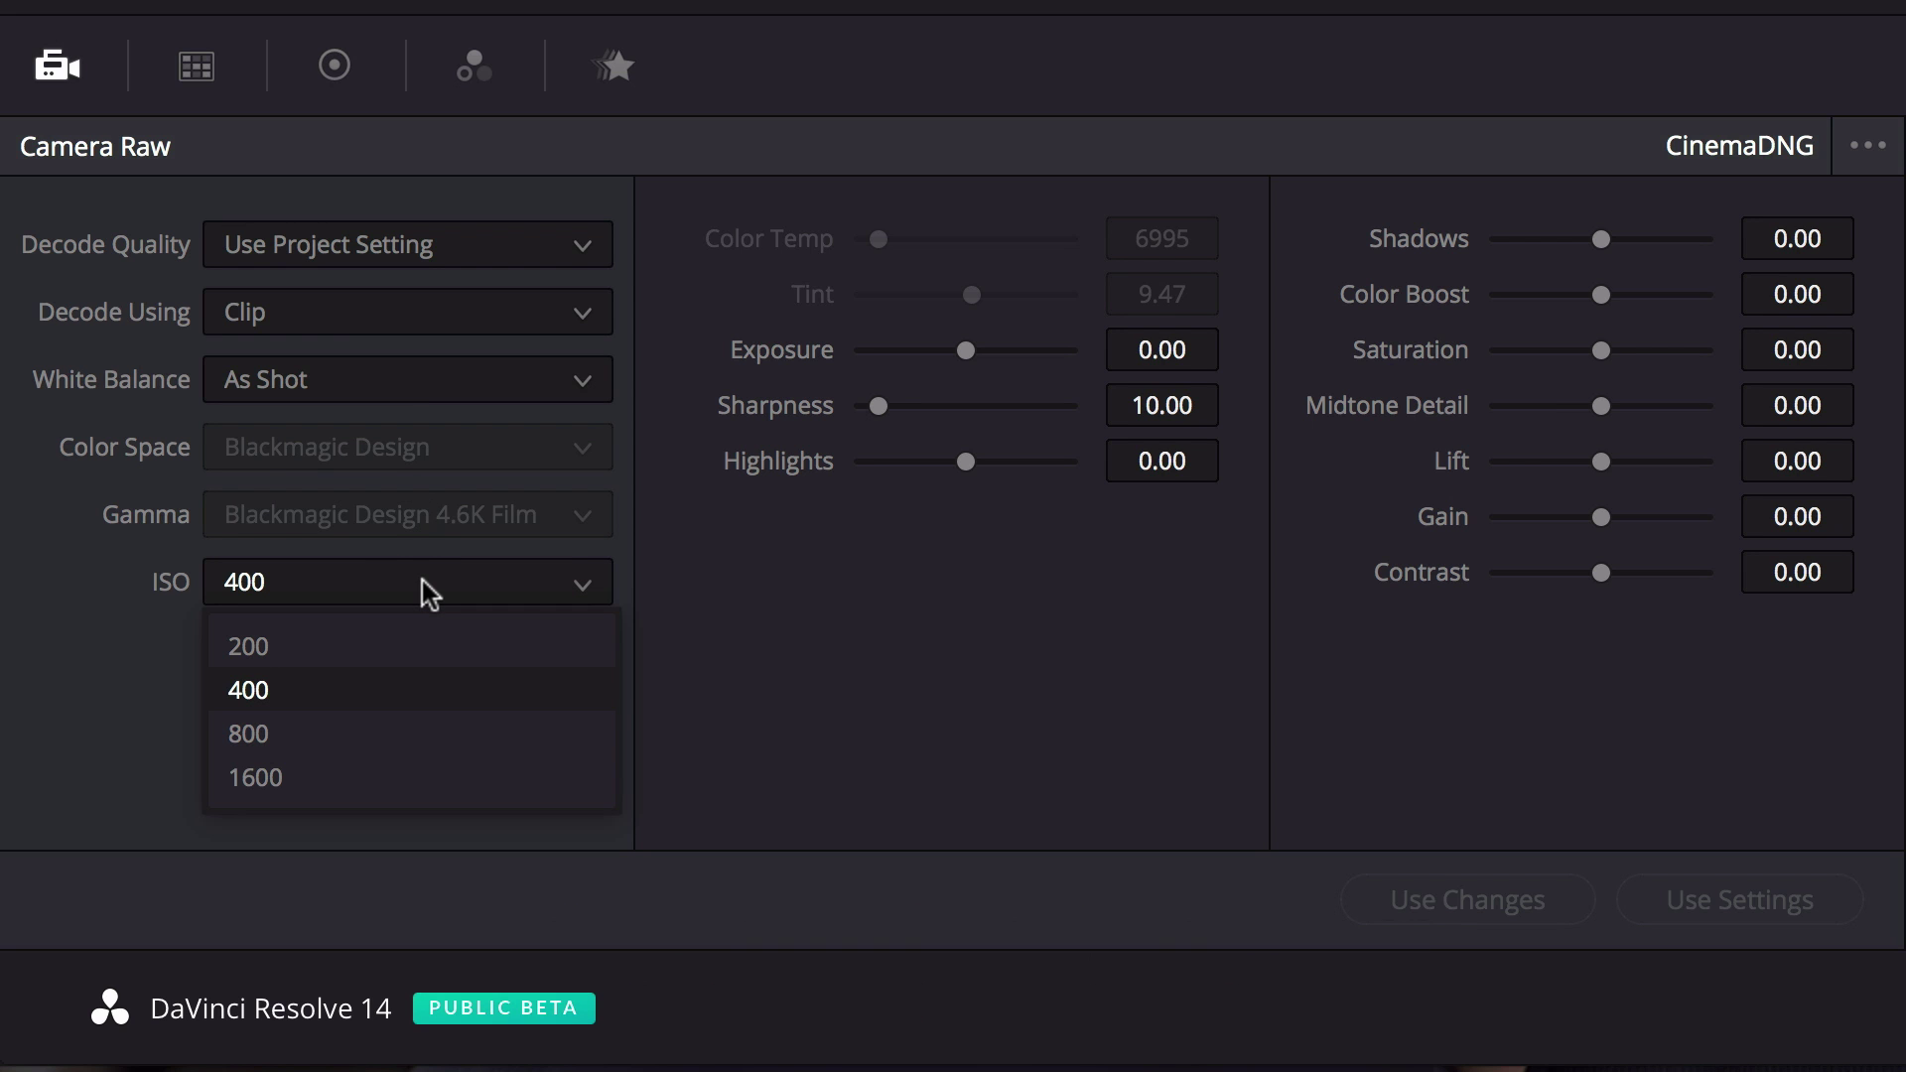
pyautogui.click(421, 646)
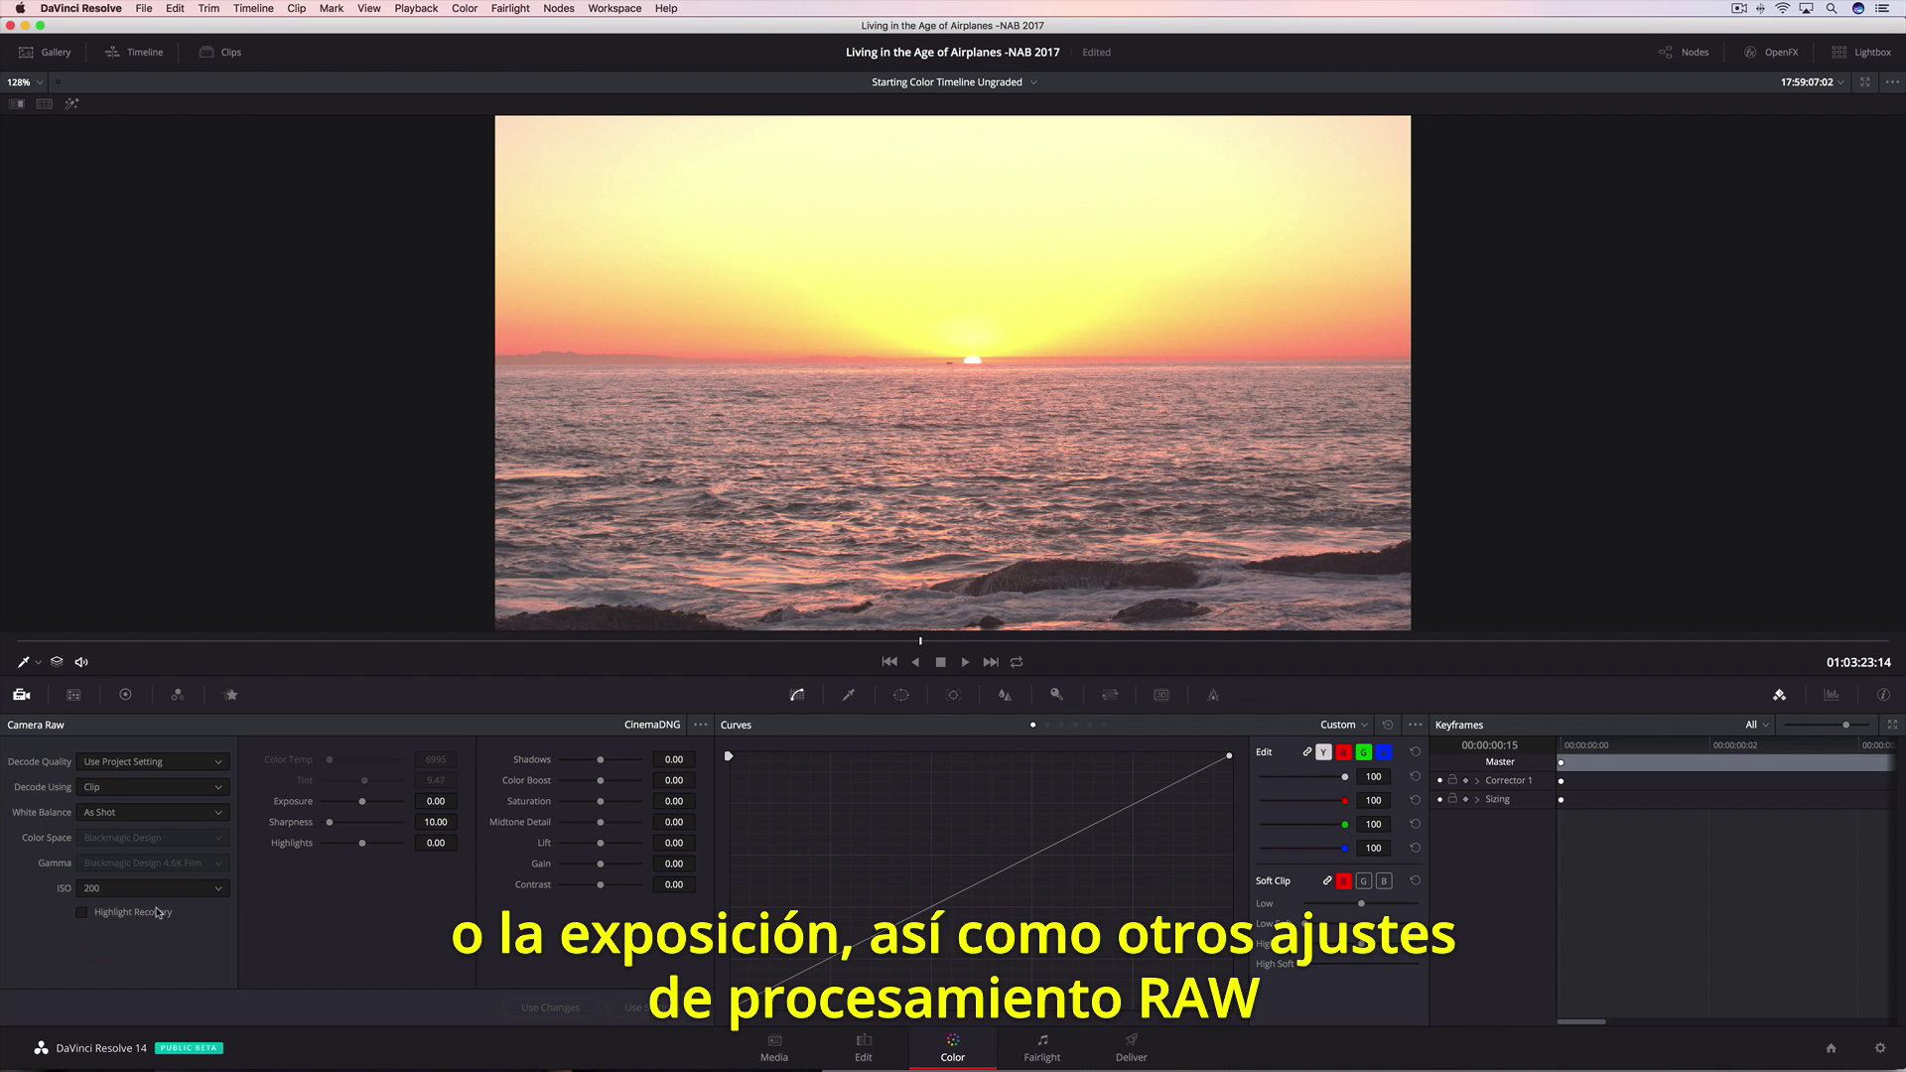
pyautogui.moveTo(359, 804); pyautogui.dragTo(334, 843)
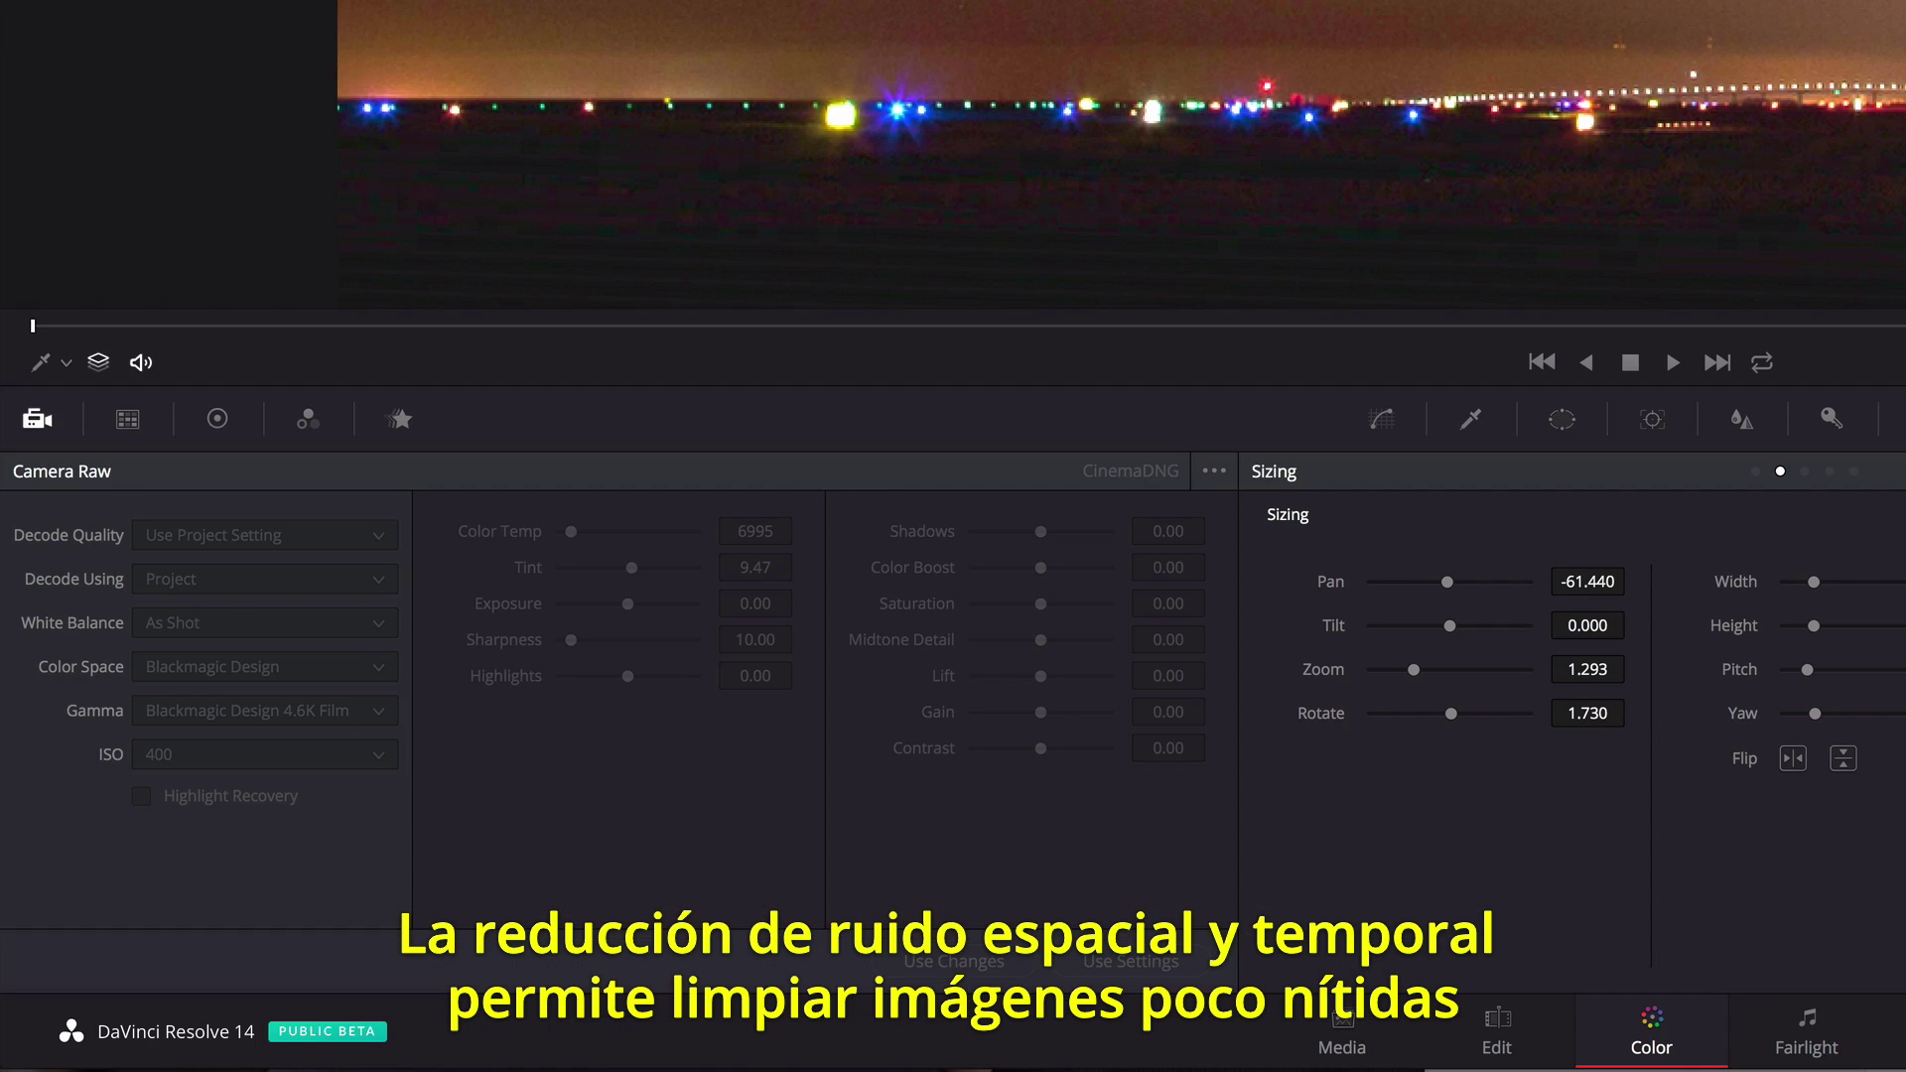
# - In the Motion Effects palette, set the runway clip's Spatial NR mode to Better
pyautogui.click(401, 419)
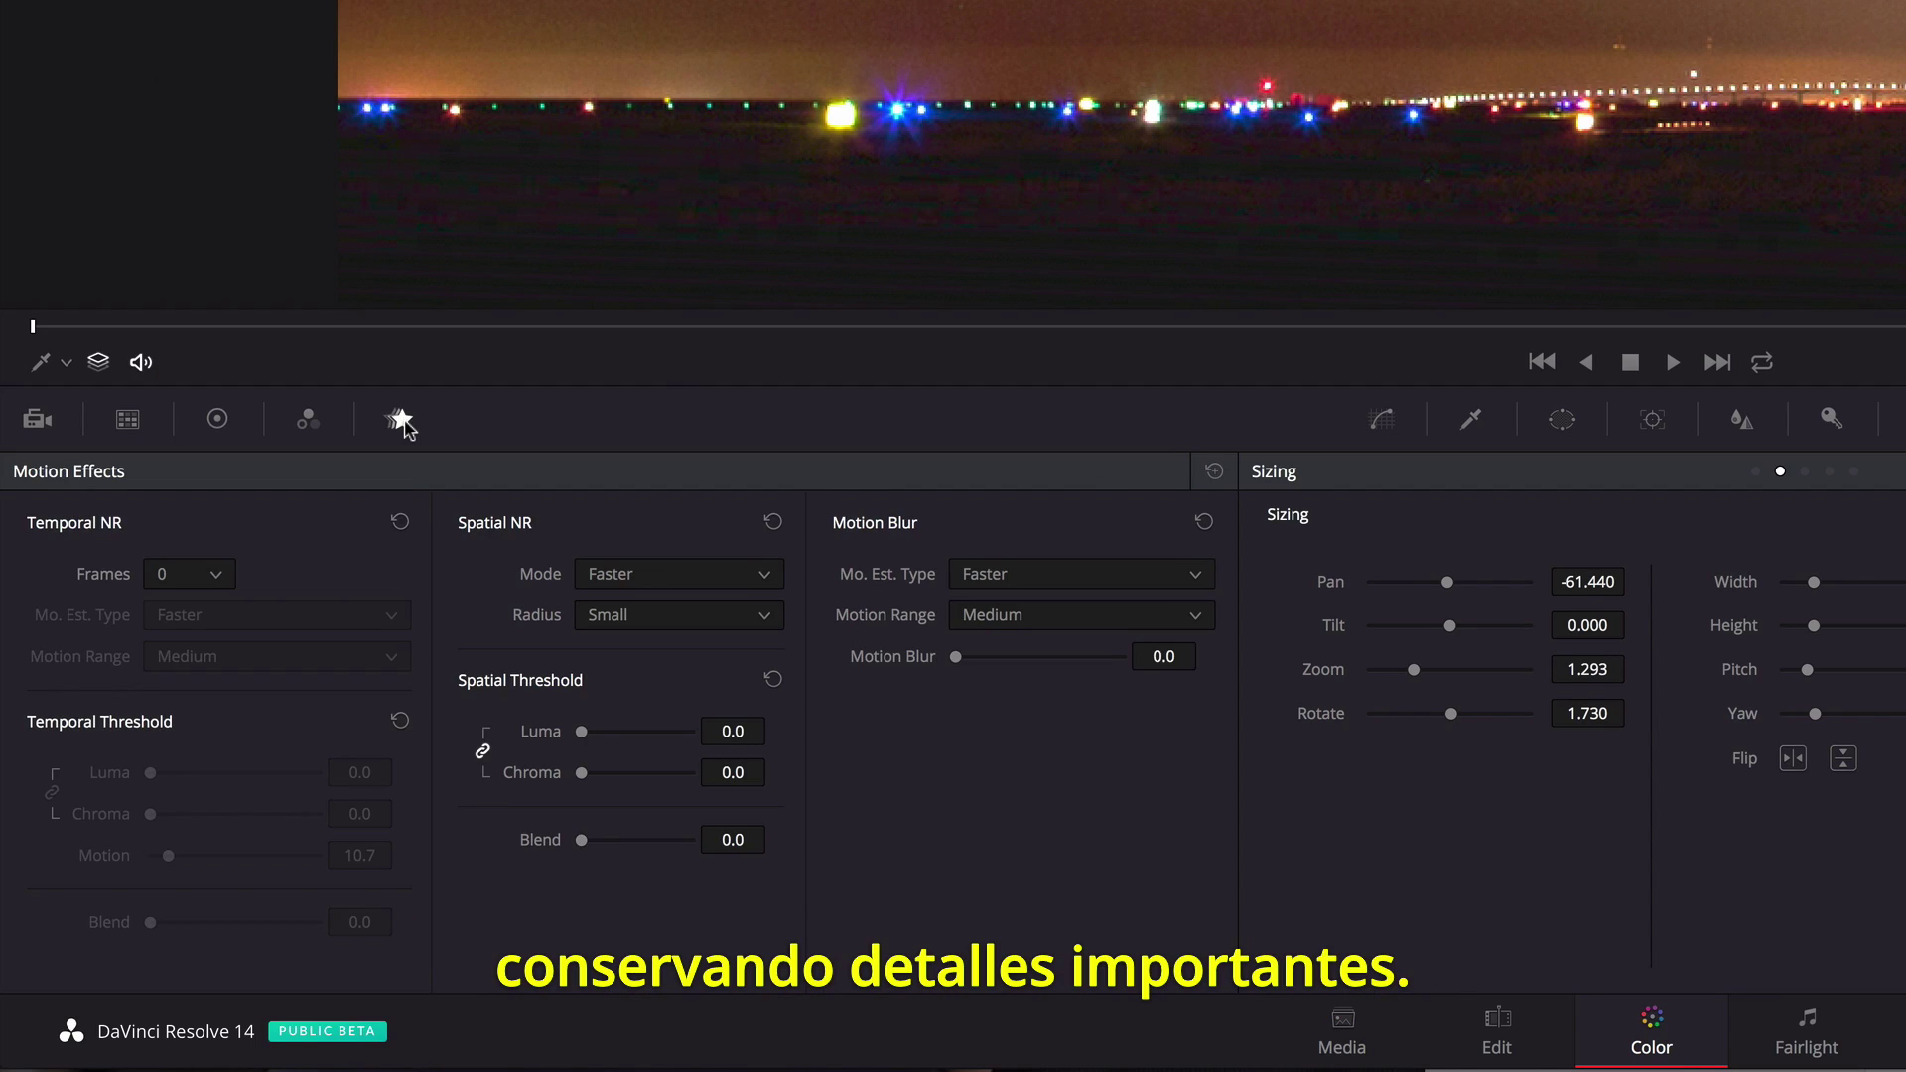
pyautogui.click(683, 578)
pyautogui.click(673, 645)
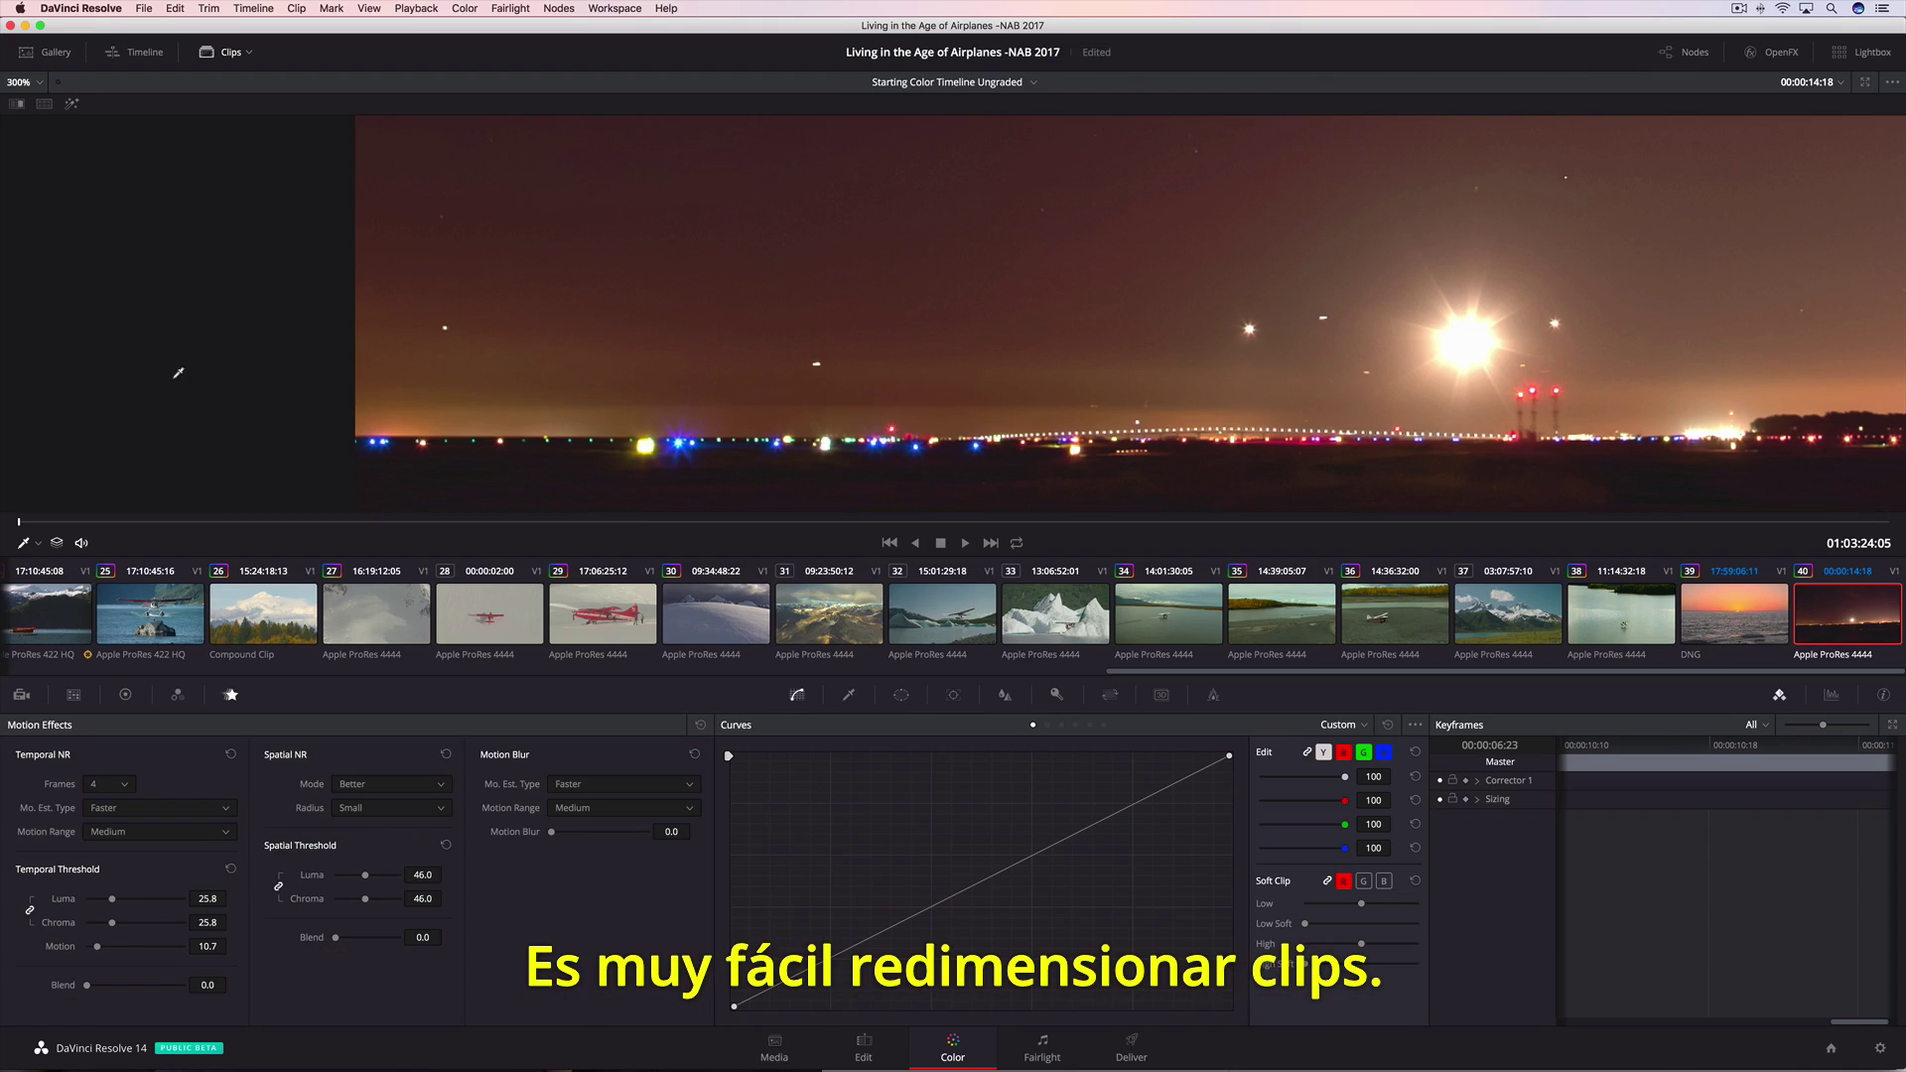
# - Set the viewer zoom to Fit and select mountain clip 37
pyautogui.click(20, 82)
pyautogui.click(29, 106)
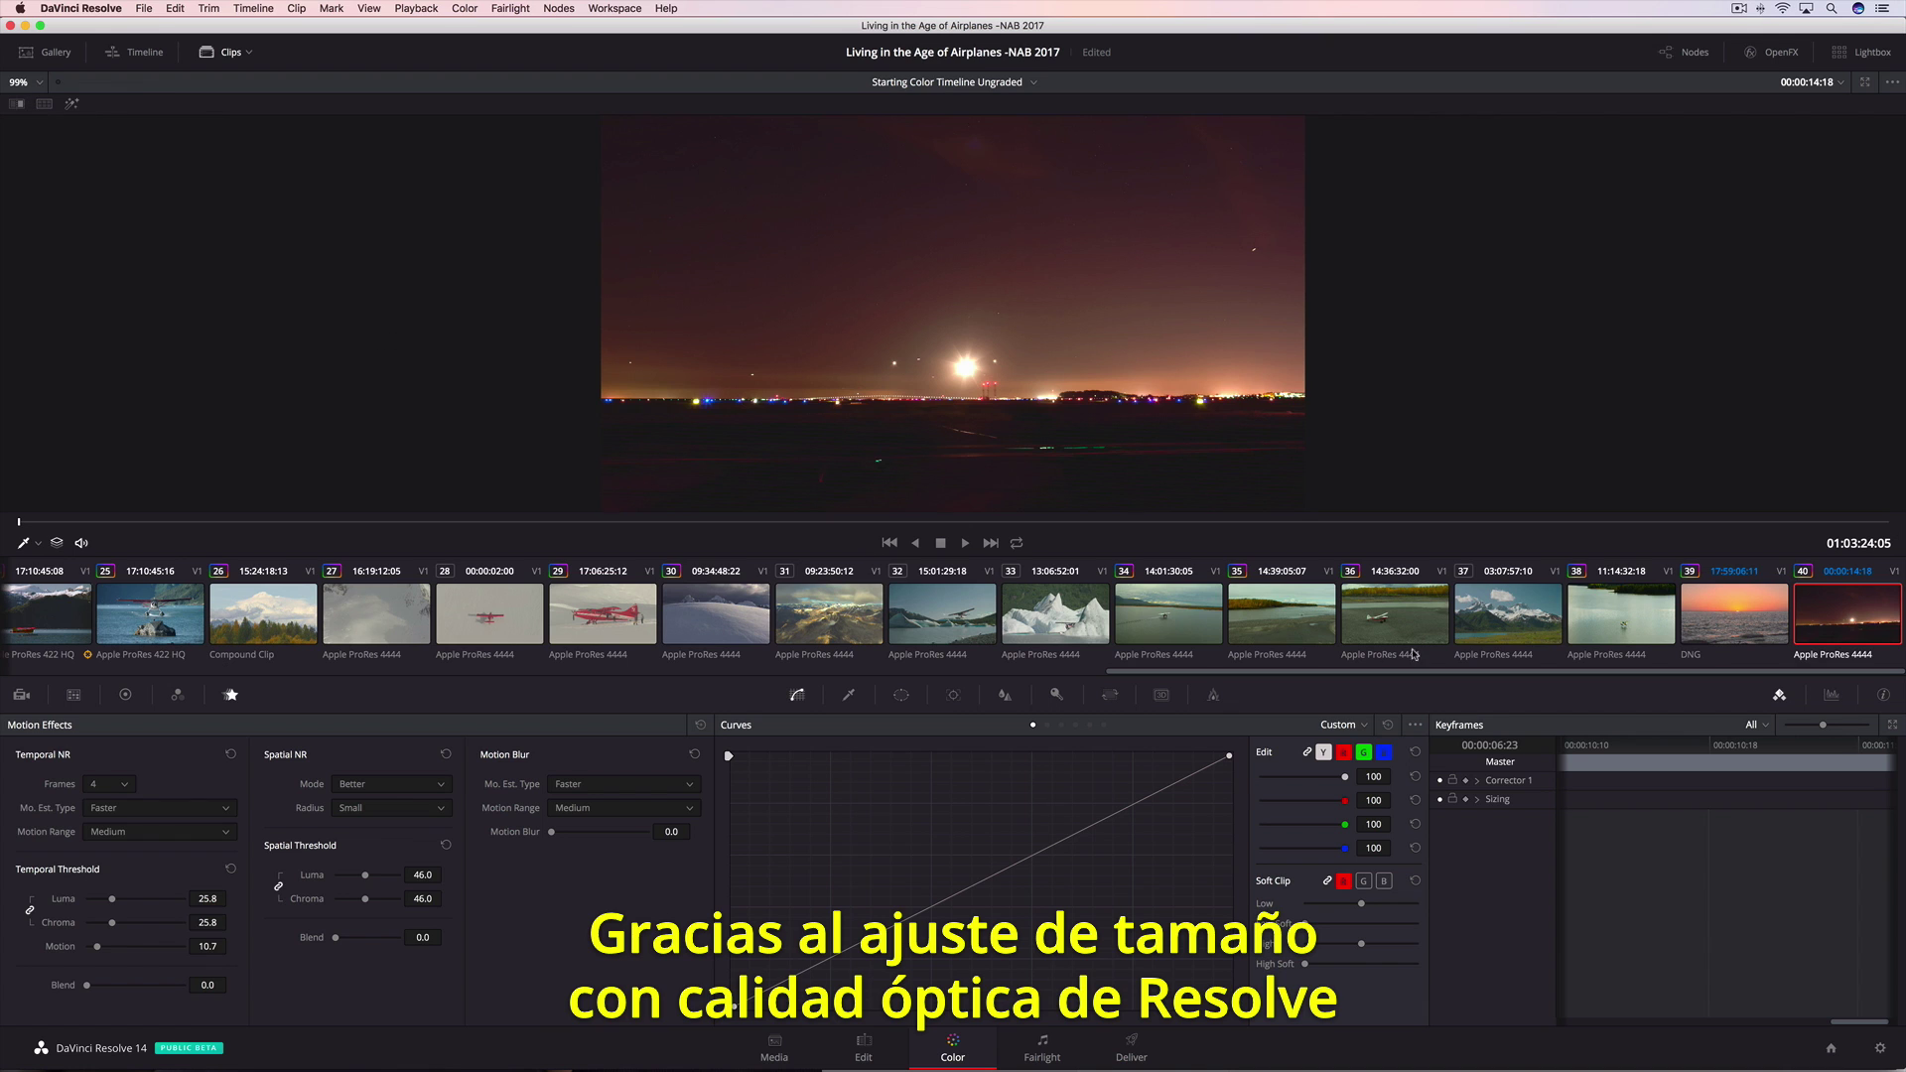
pyautogui.click(1496, 634)
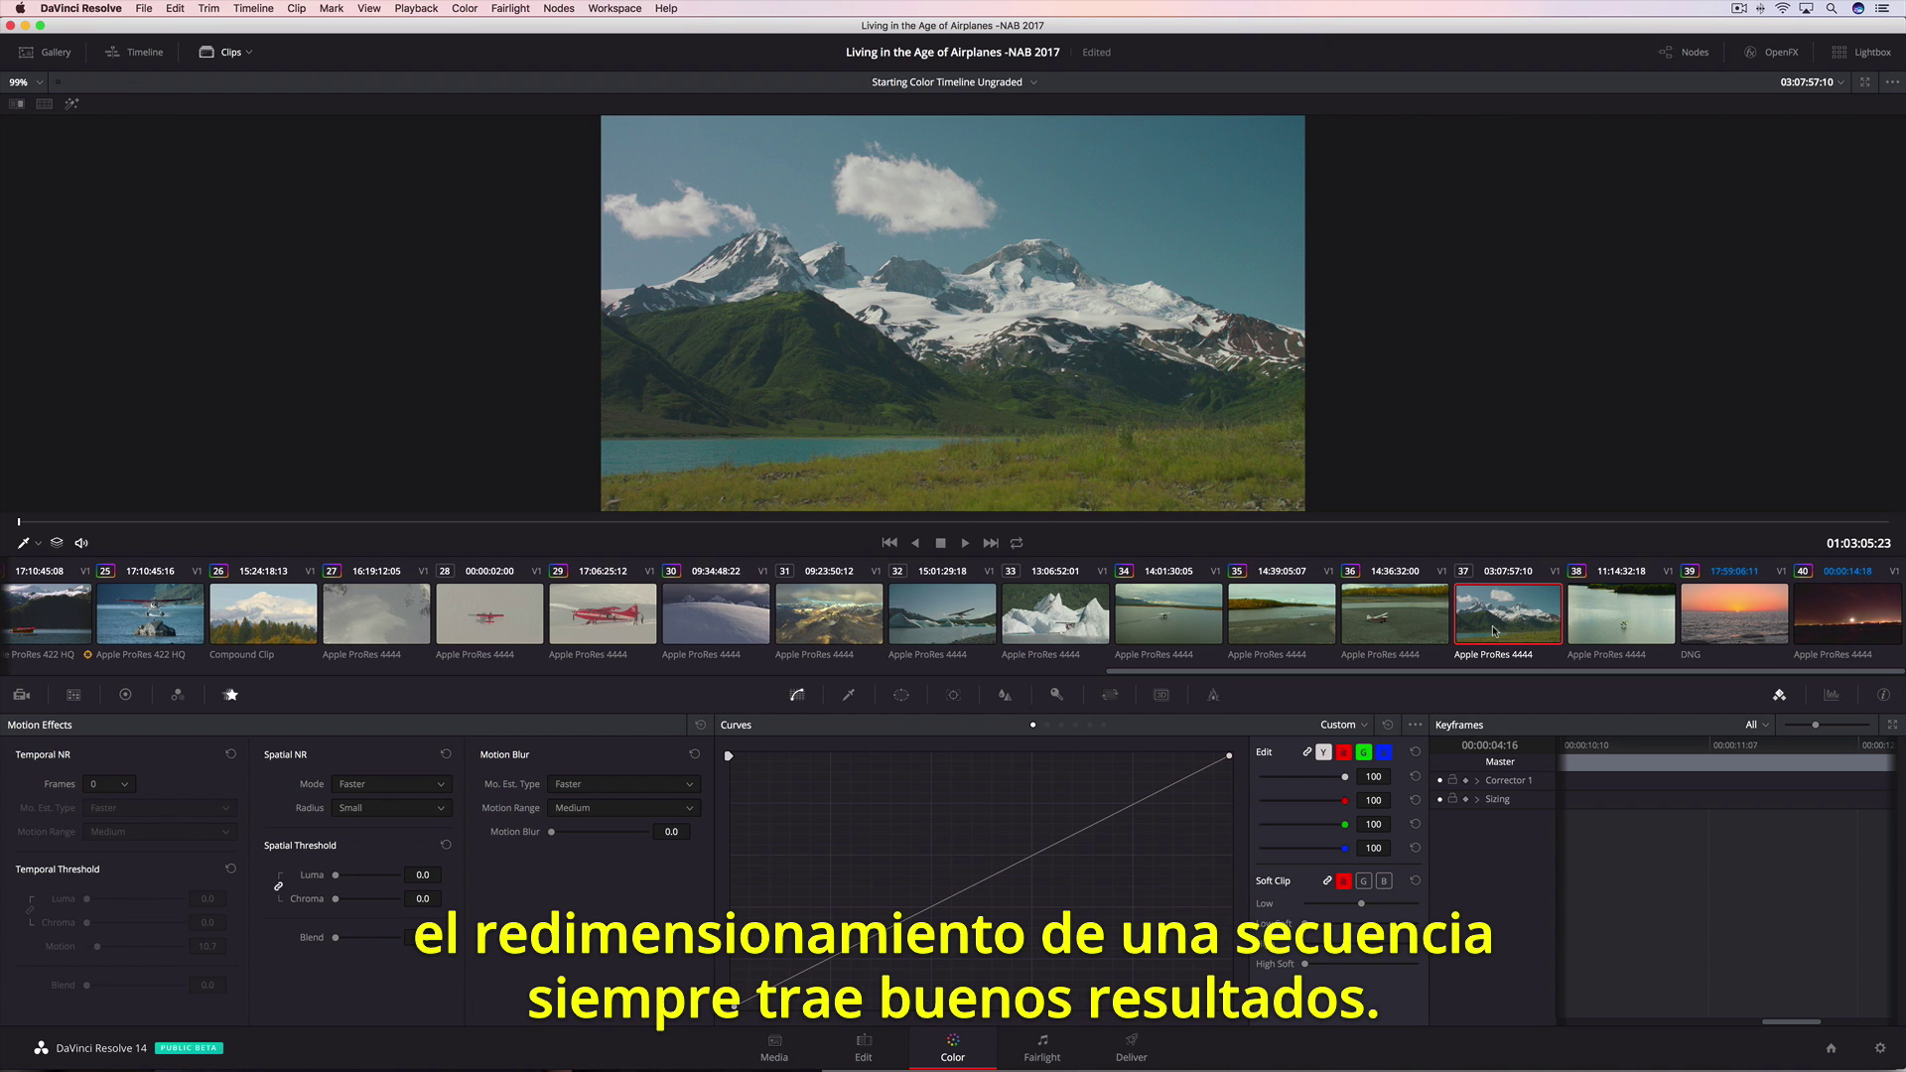
# - Adjust clip 37's input sizing, resetting Pan and Rotate, leaving tilt -34.560 and zoom 0.666
pyautogui.click(1110, 695)
pyautogui.moveTo(837, 790); pyautogui.dragTo(840, 871)
pyautogui.doubleClick(849, 791)
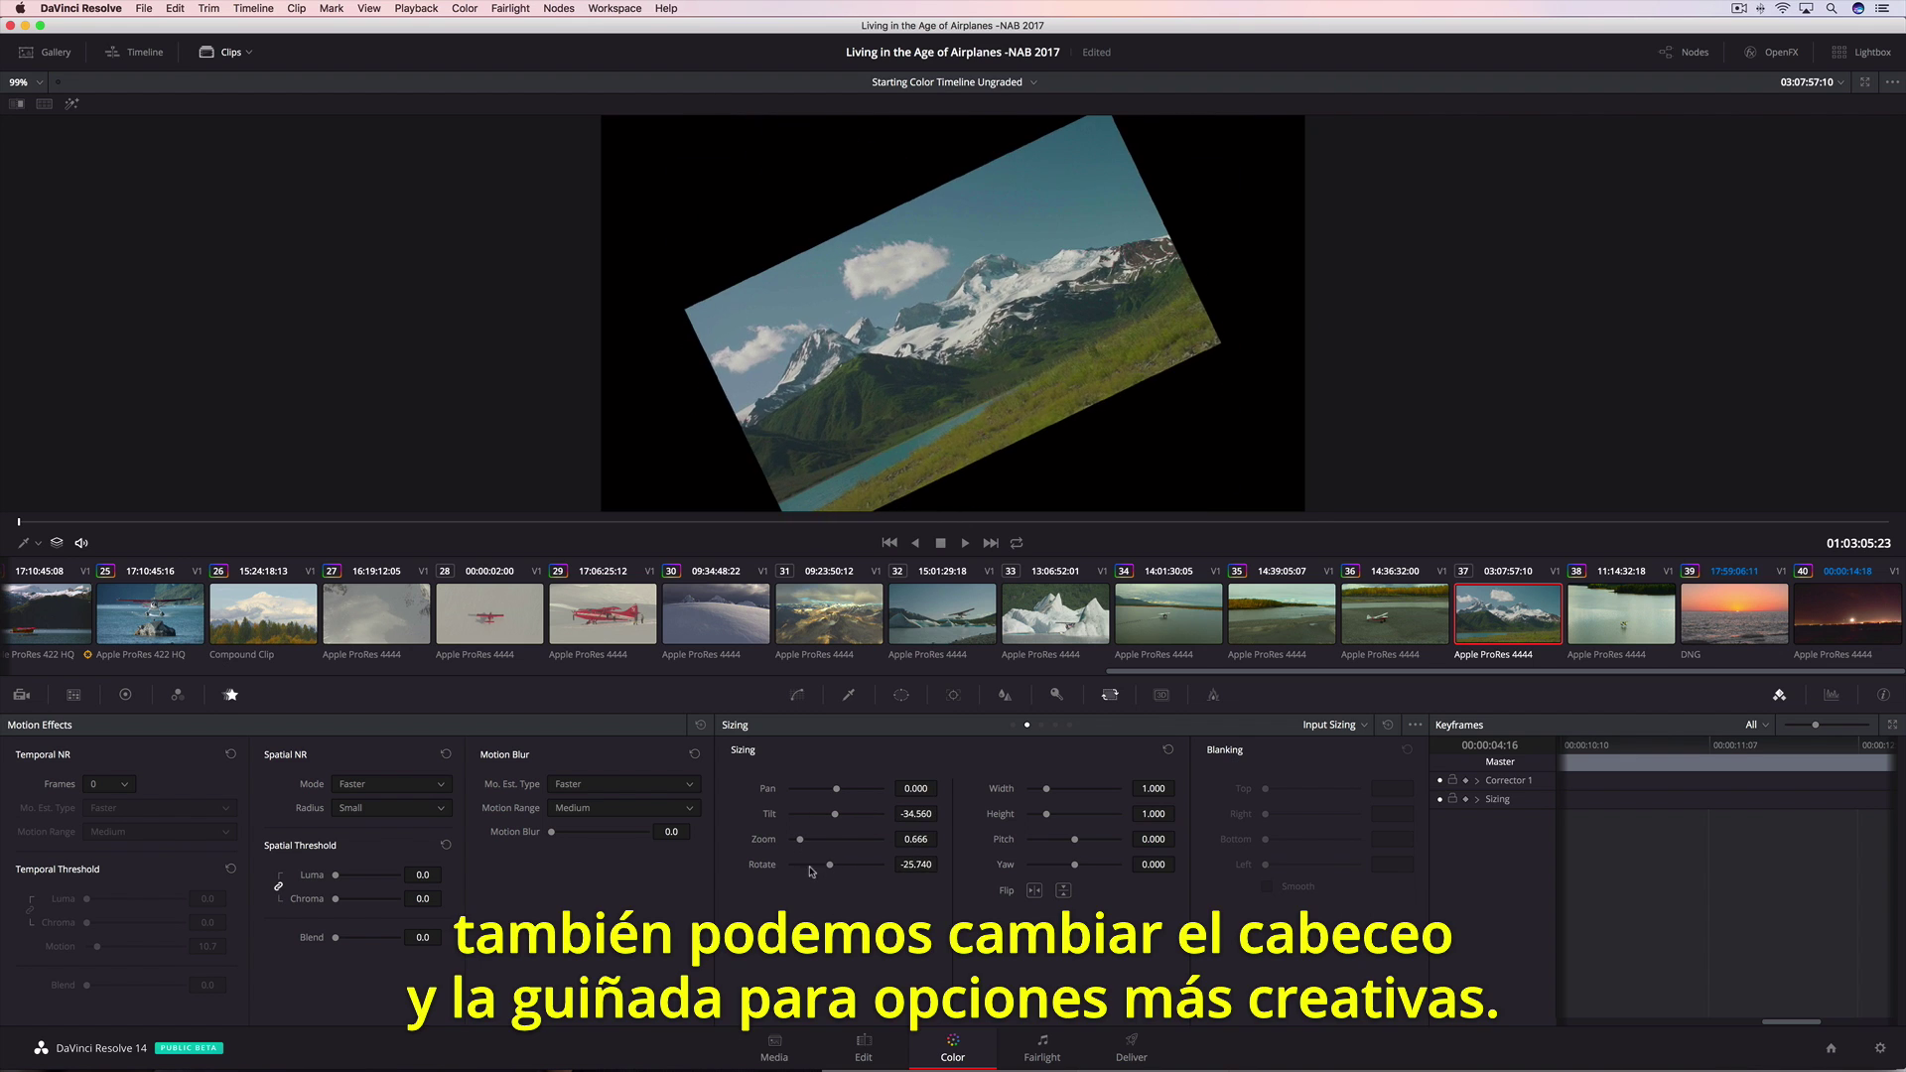
pyautogui.doubleClick(761, 866)
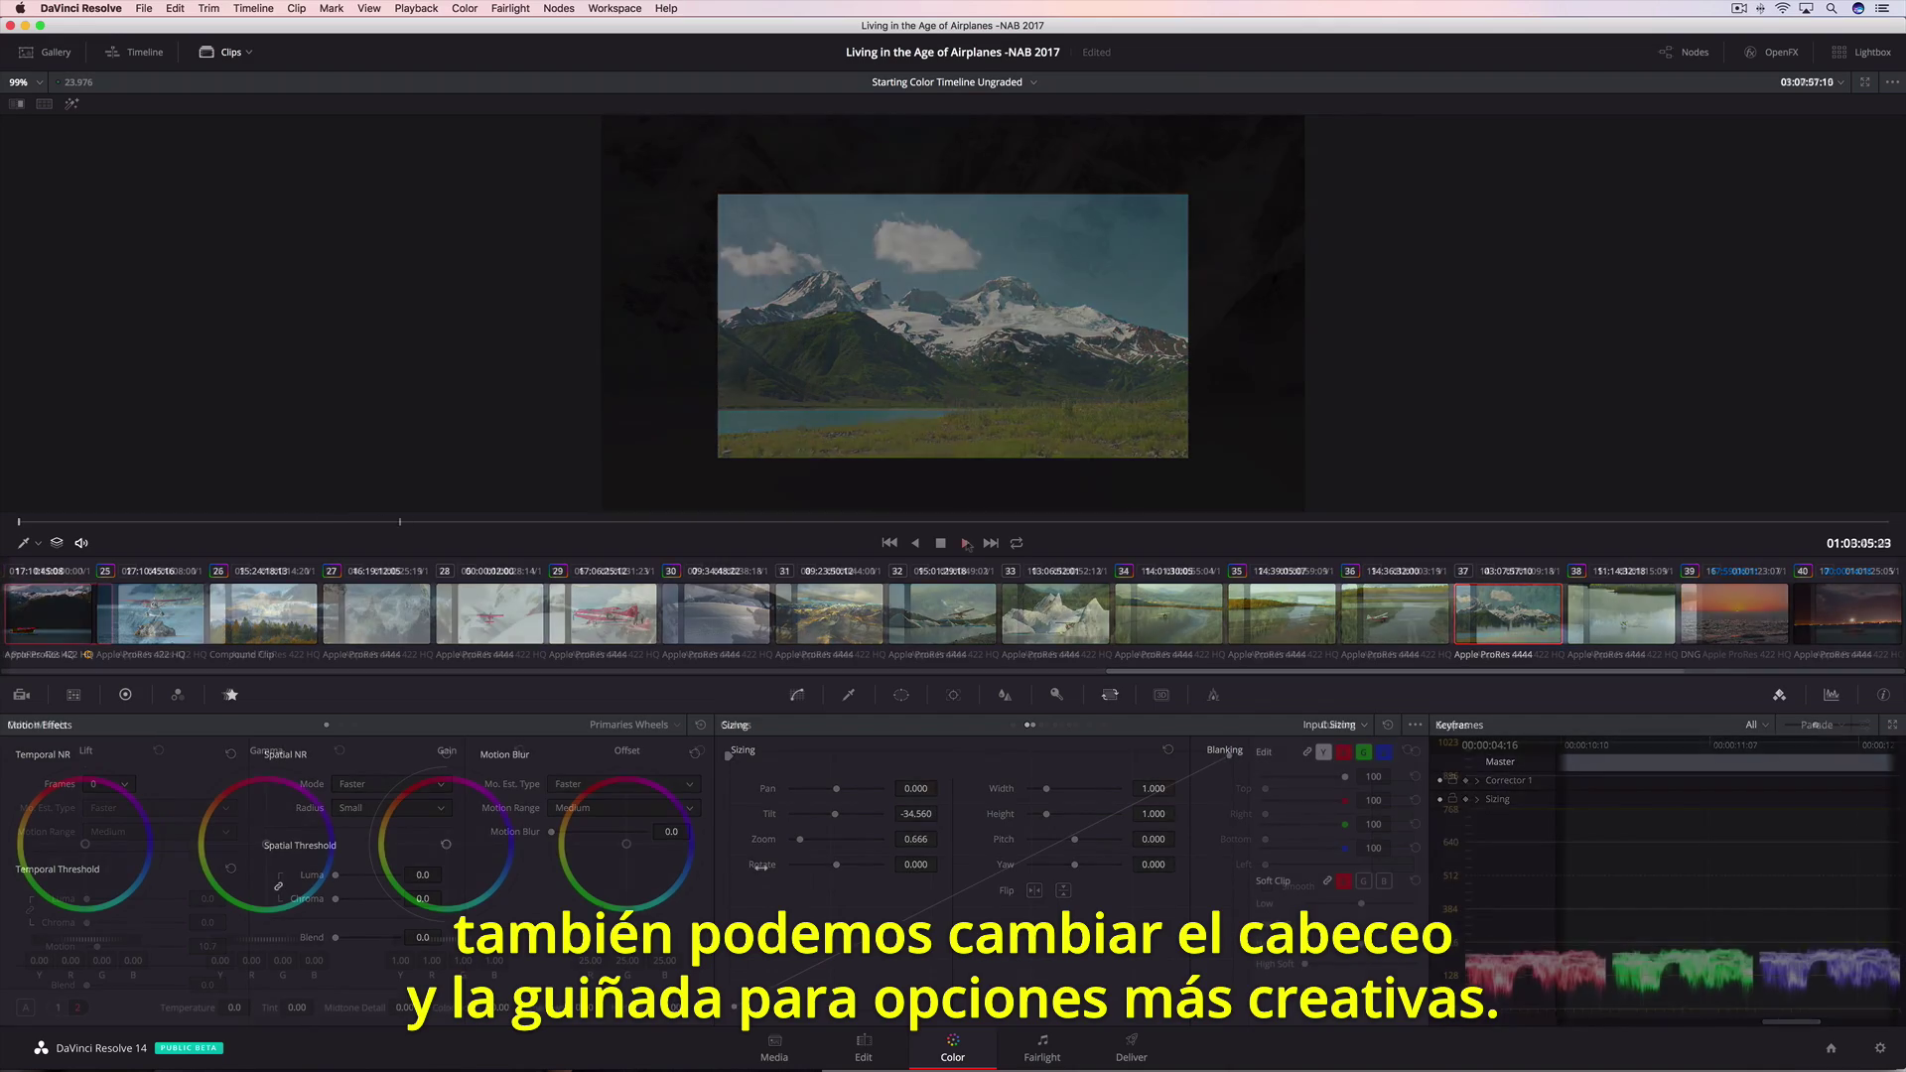